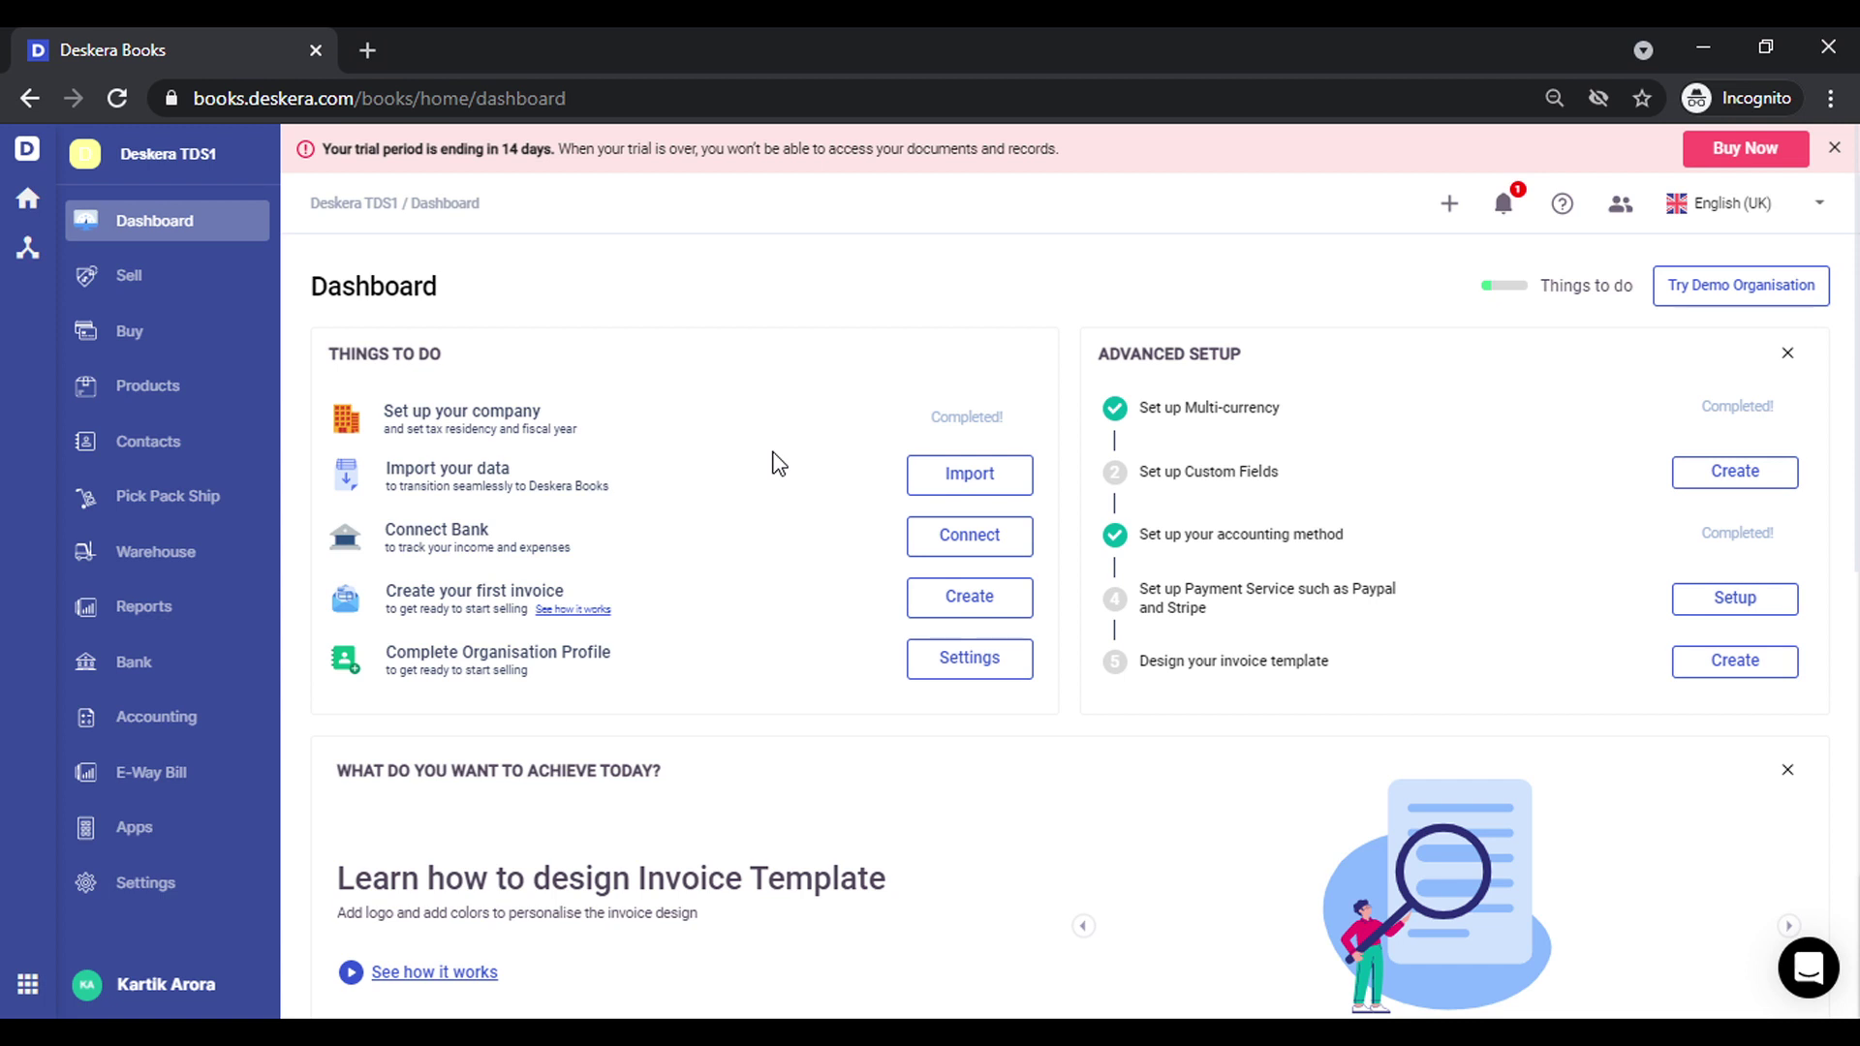
# Open TDS Setup under Settings to view the four existing TDS rates
pyautogui.click(132, 887)
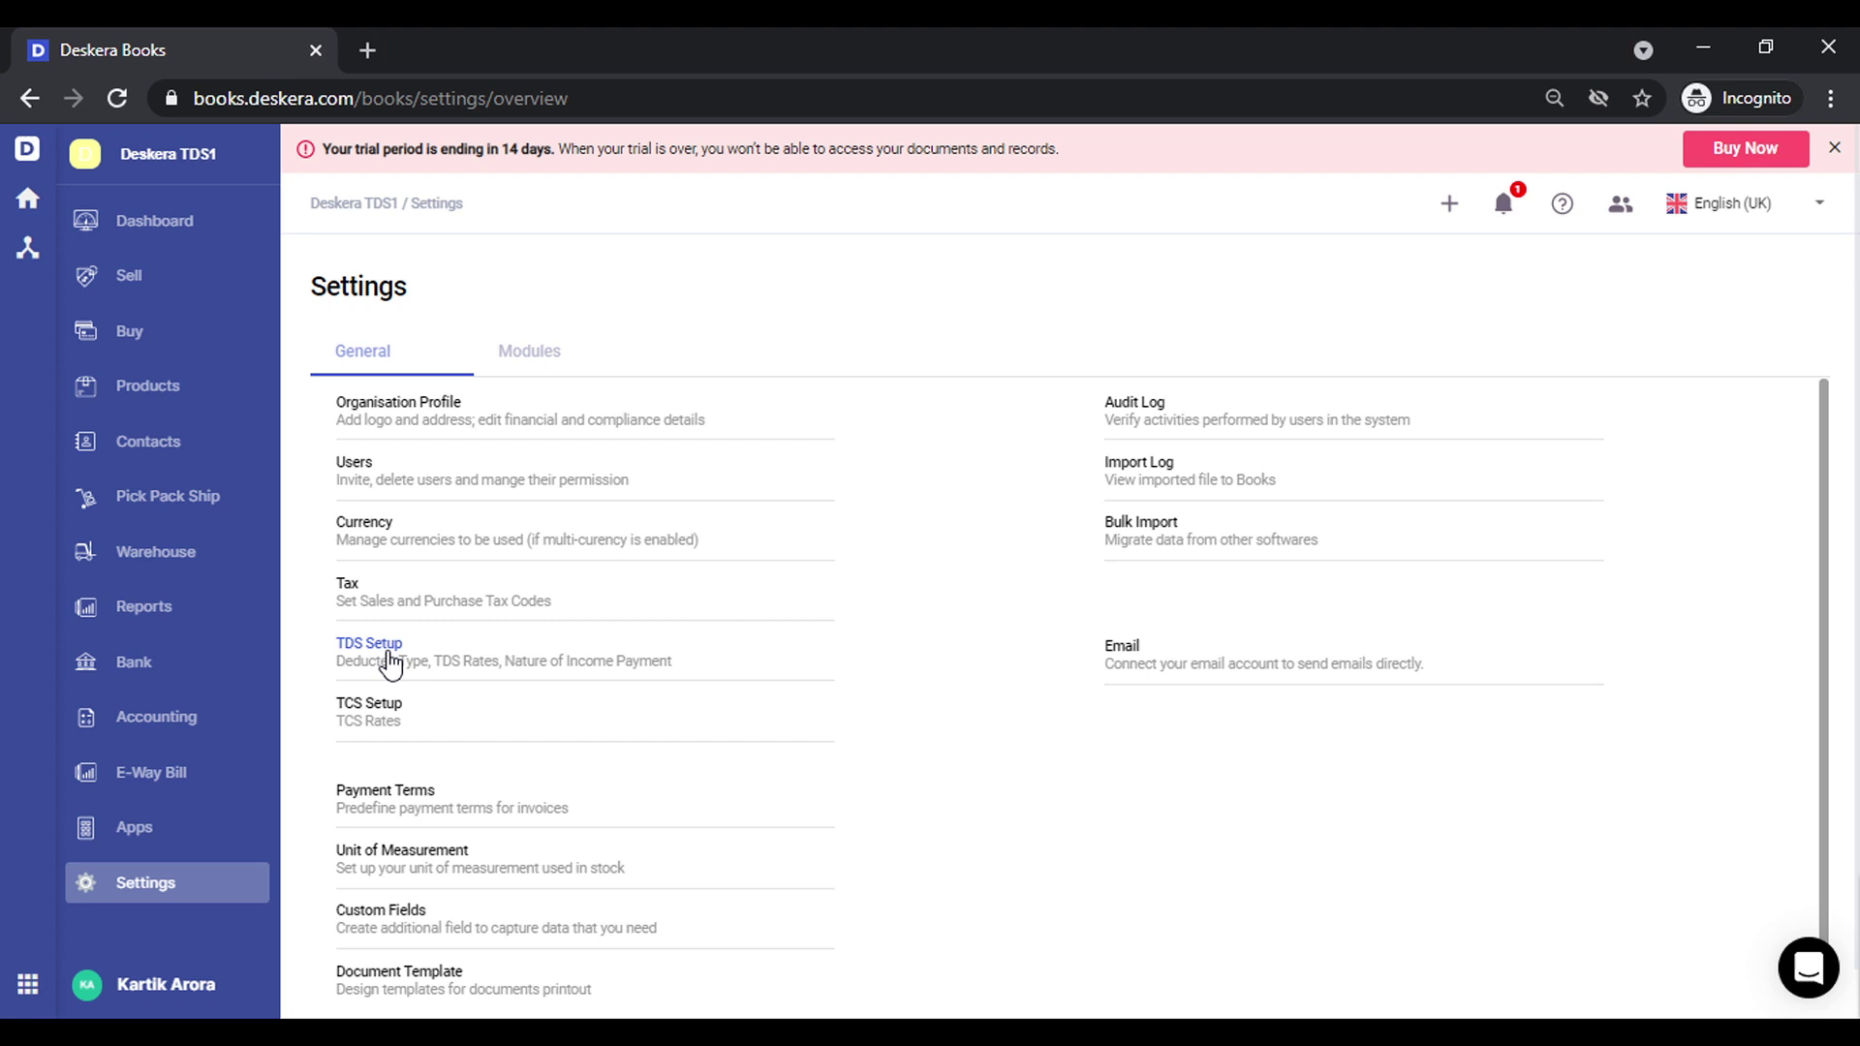
pyautogui.click(380, 655)
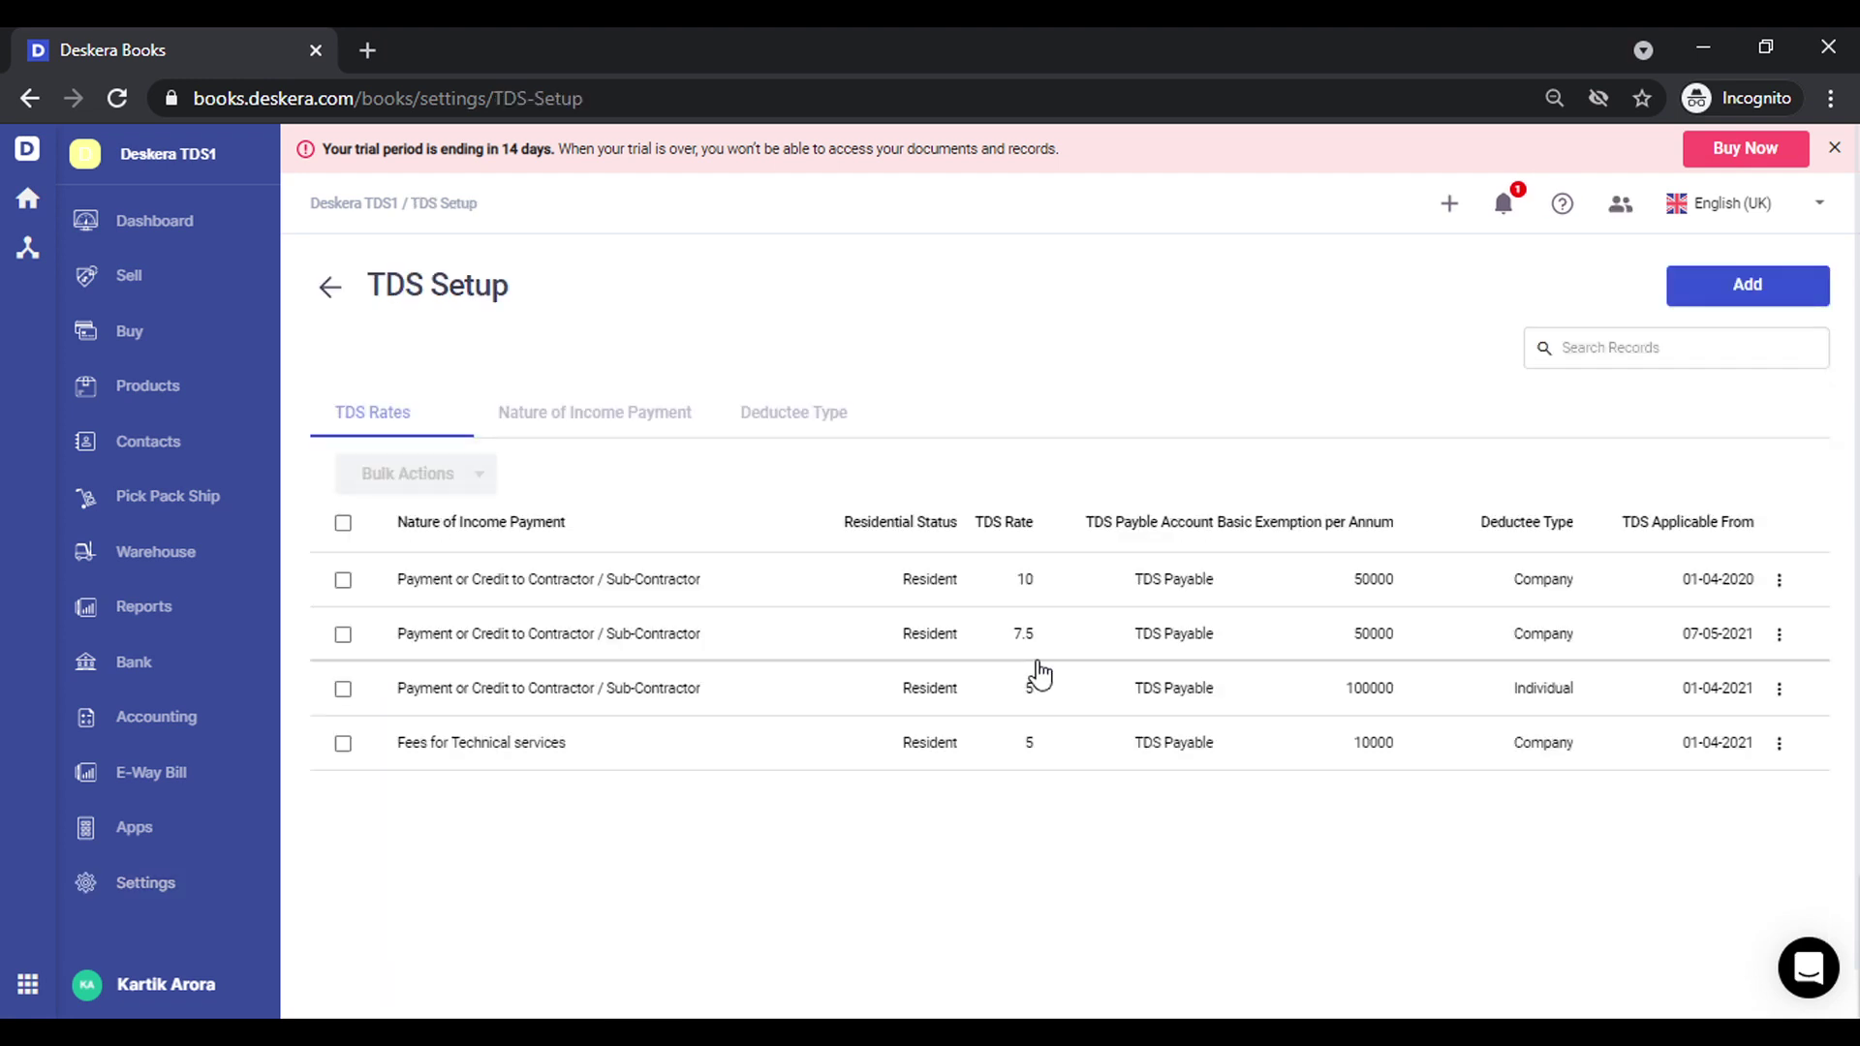
# Add a TDS rate for 194I Rent on Land/Building/Furniture/Fitting at 10% with 100000 exemption
pyautogui.click(1779, 302)
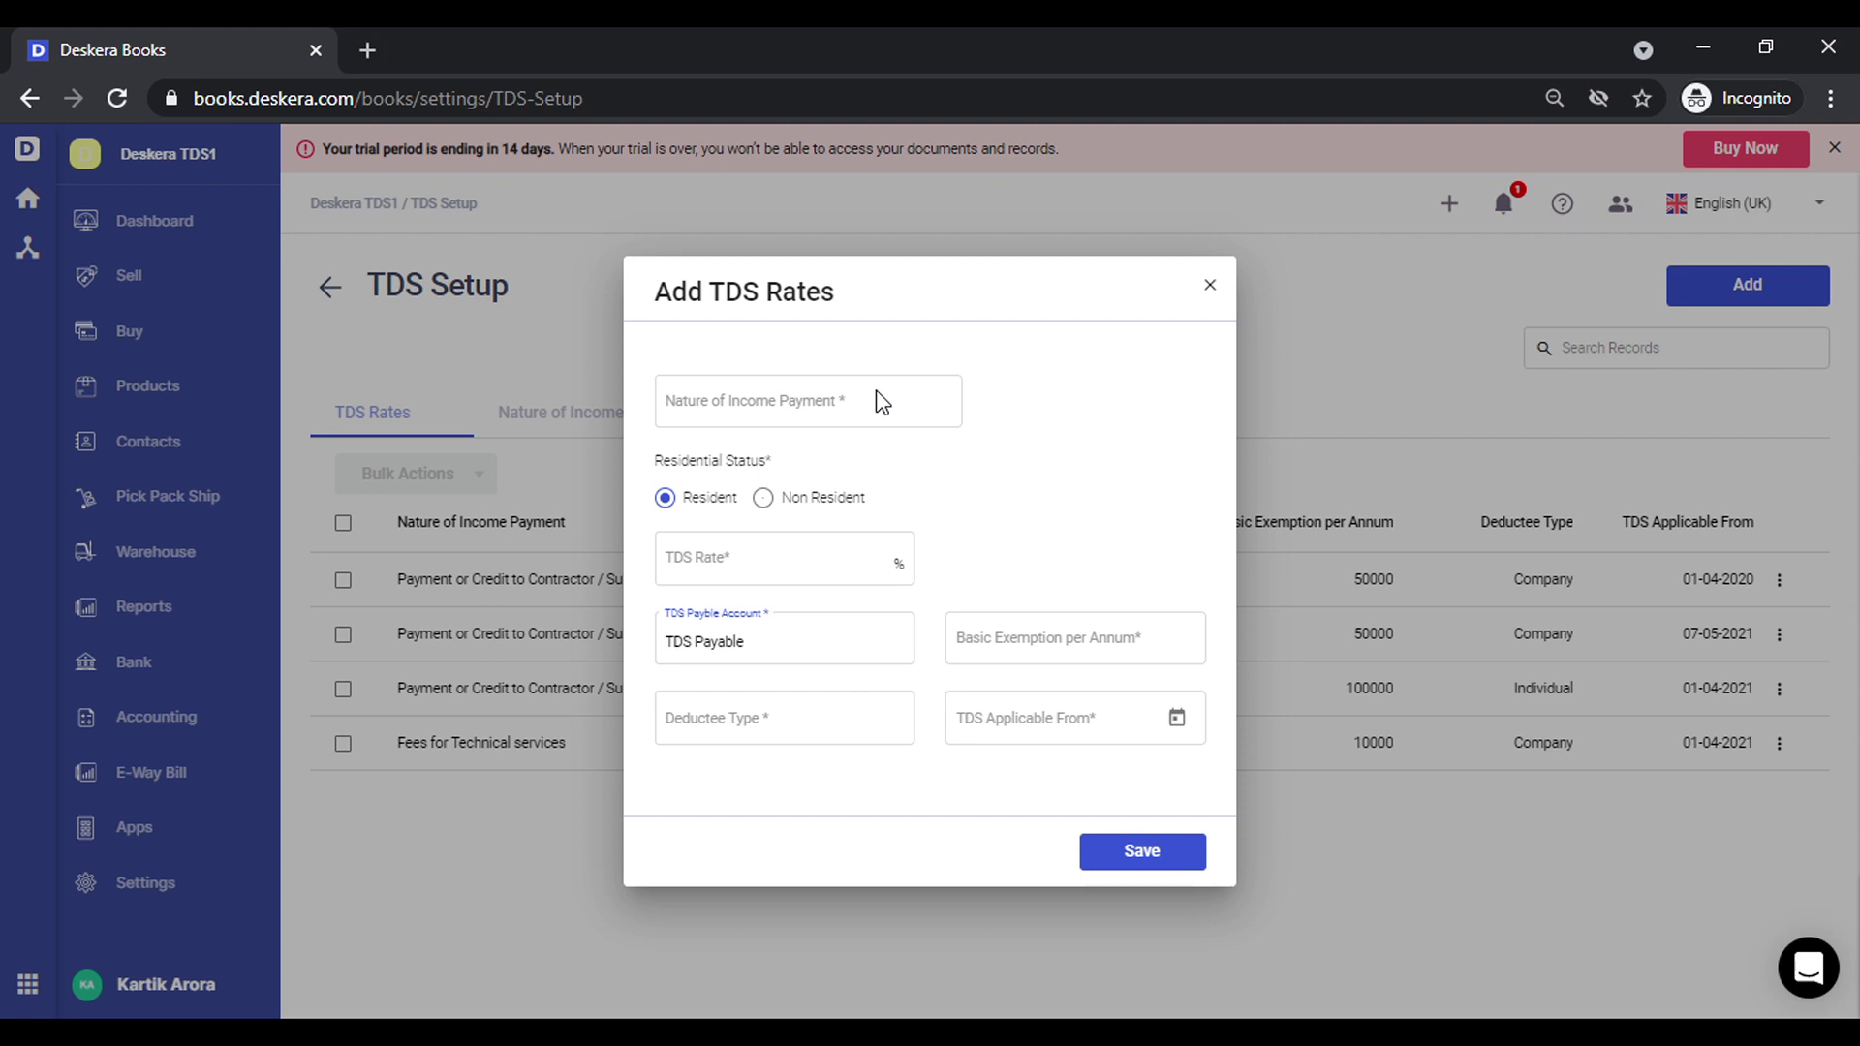
pyautogui.click(814, 400)
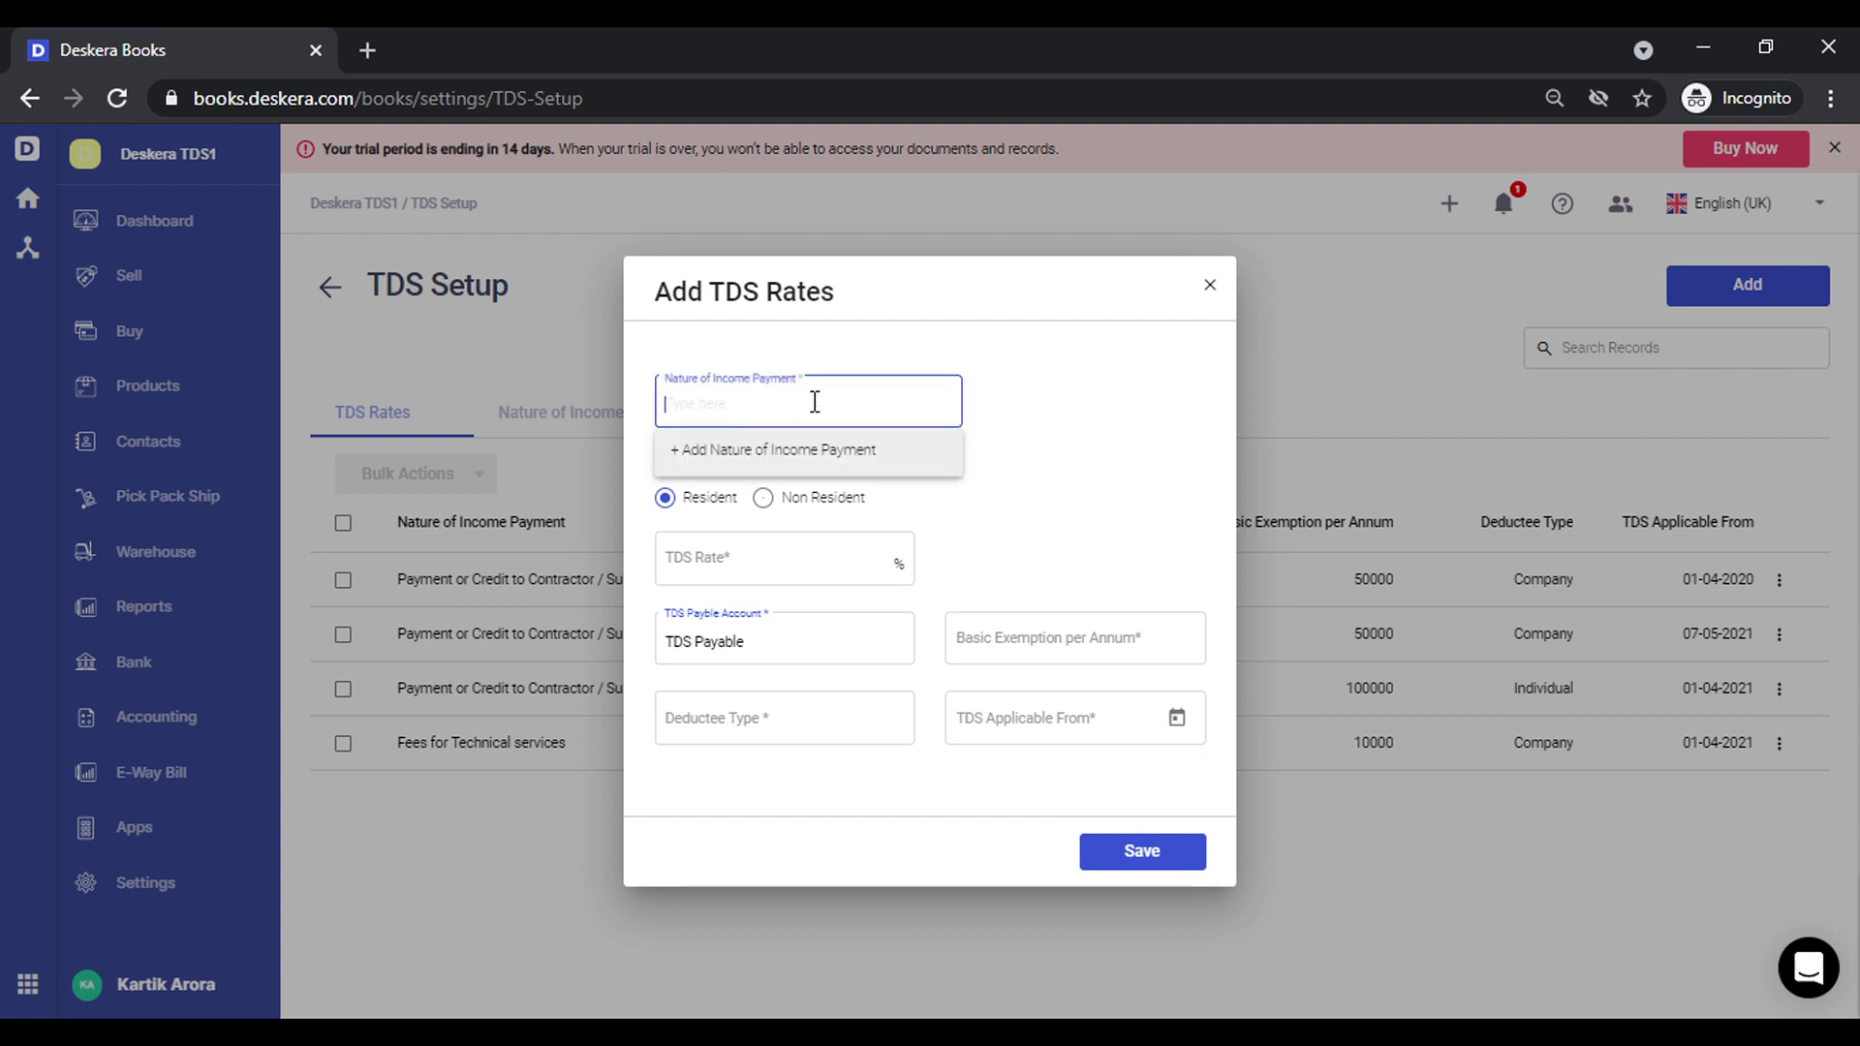
pyautogui.write('194')
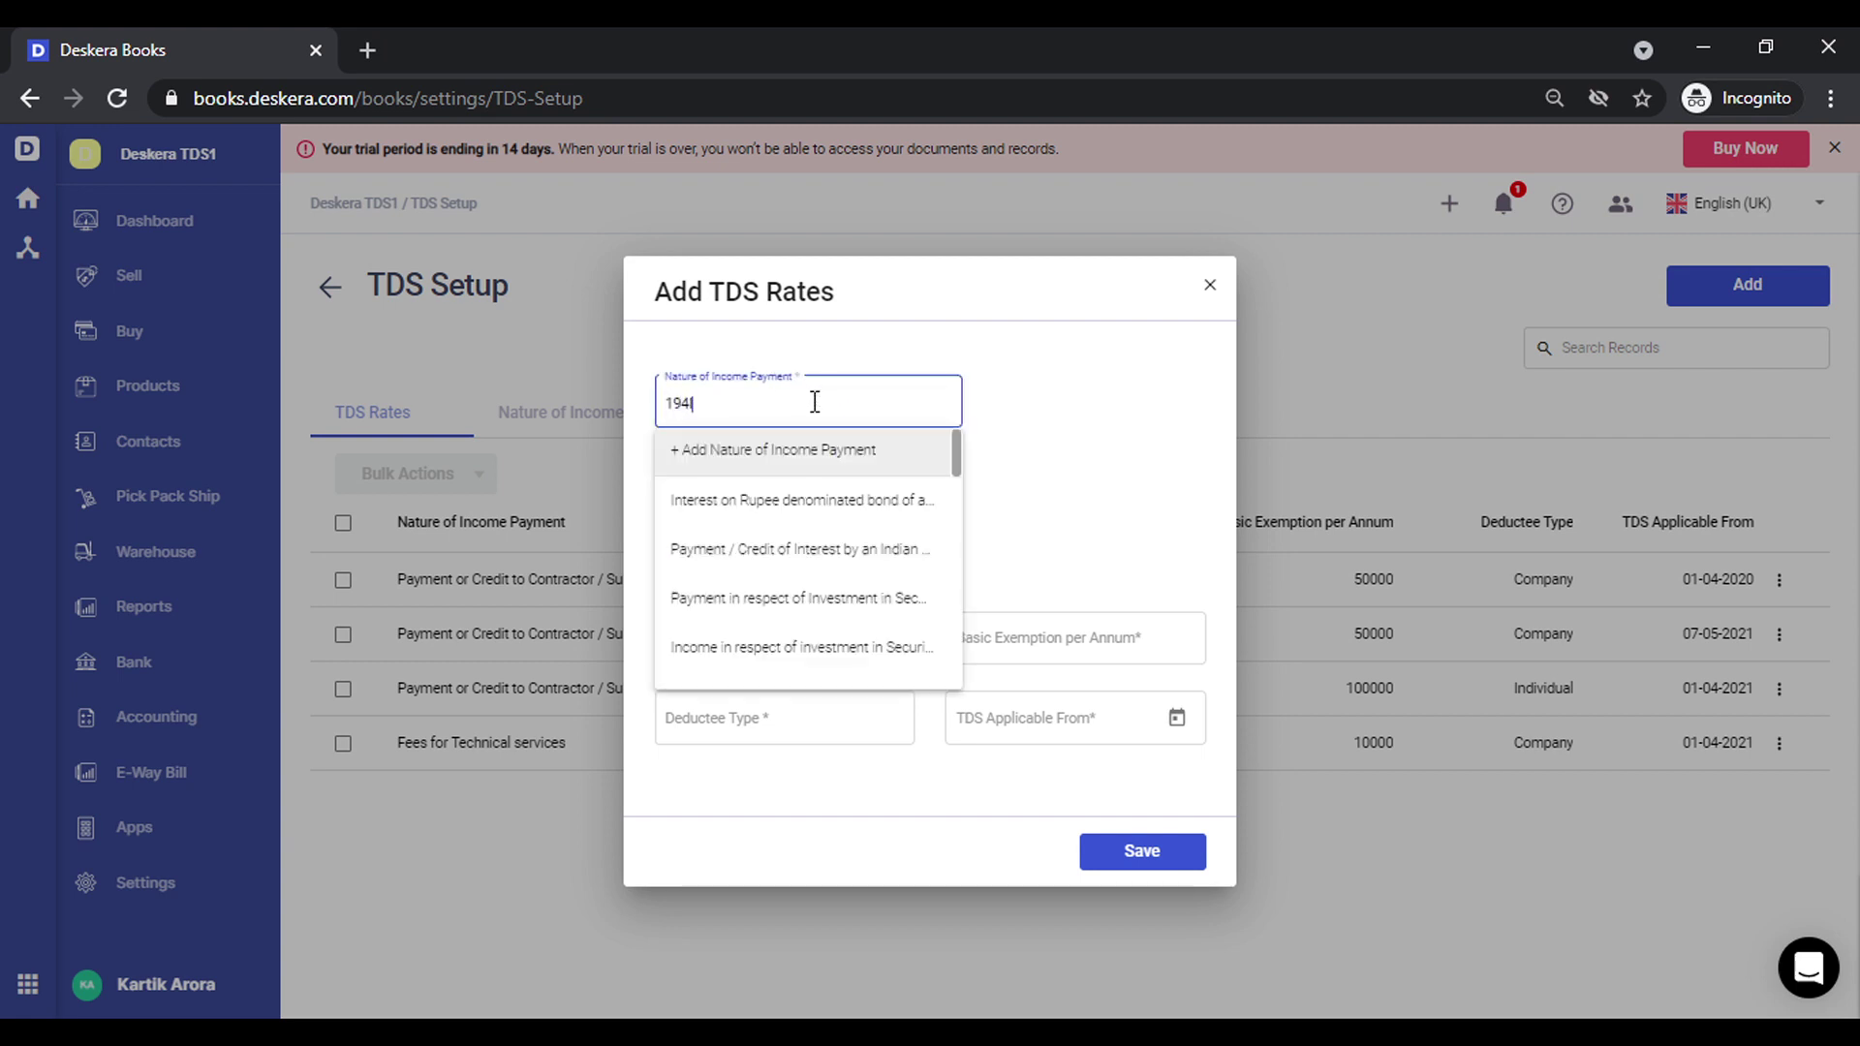
pyautogui.write('I')
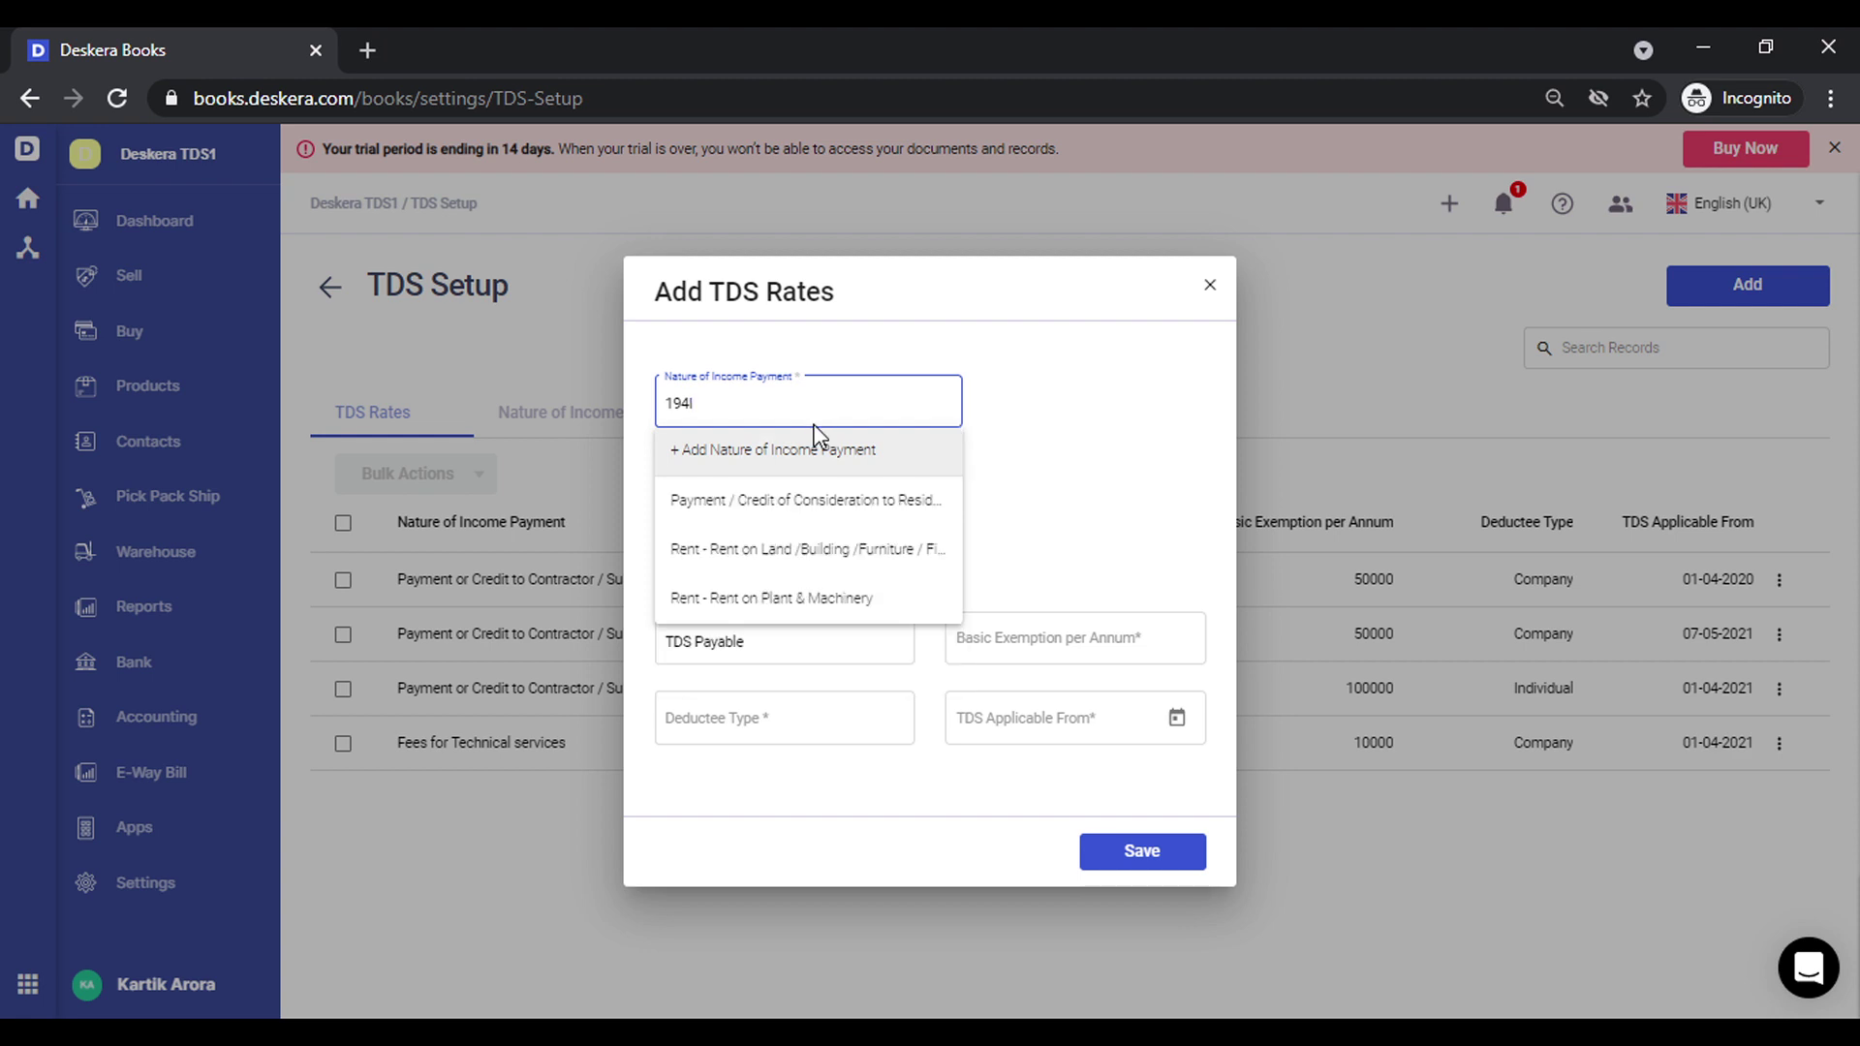
pyautogui.click(859, 550)
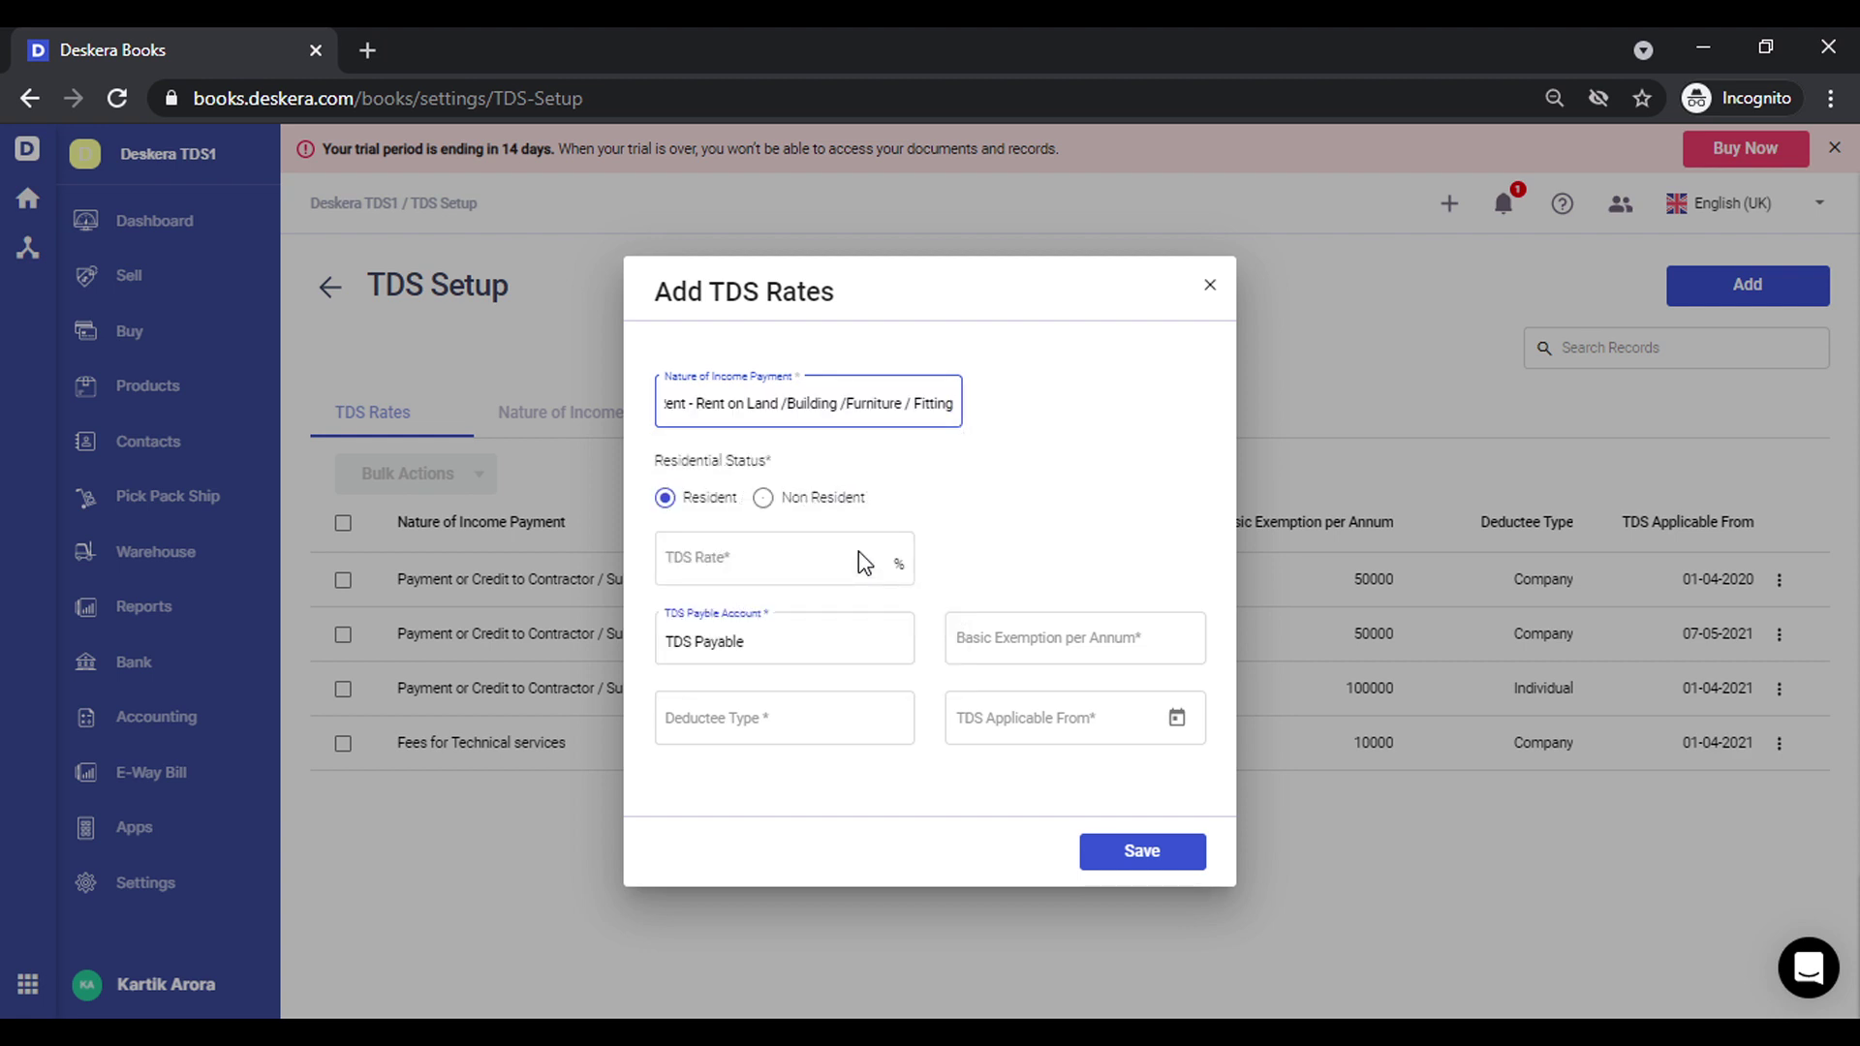
pyautogui.click(811, 569)
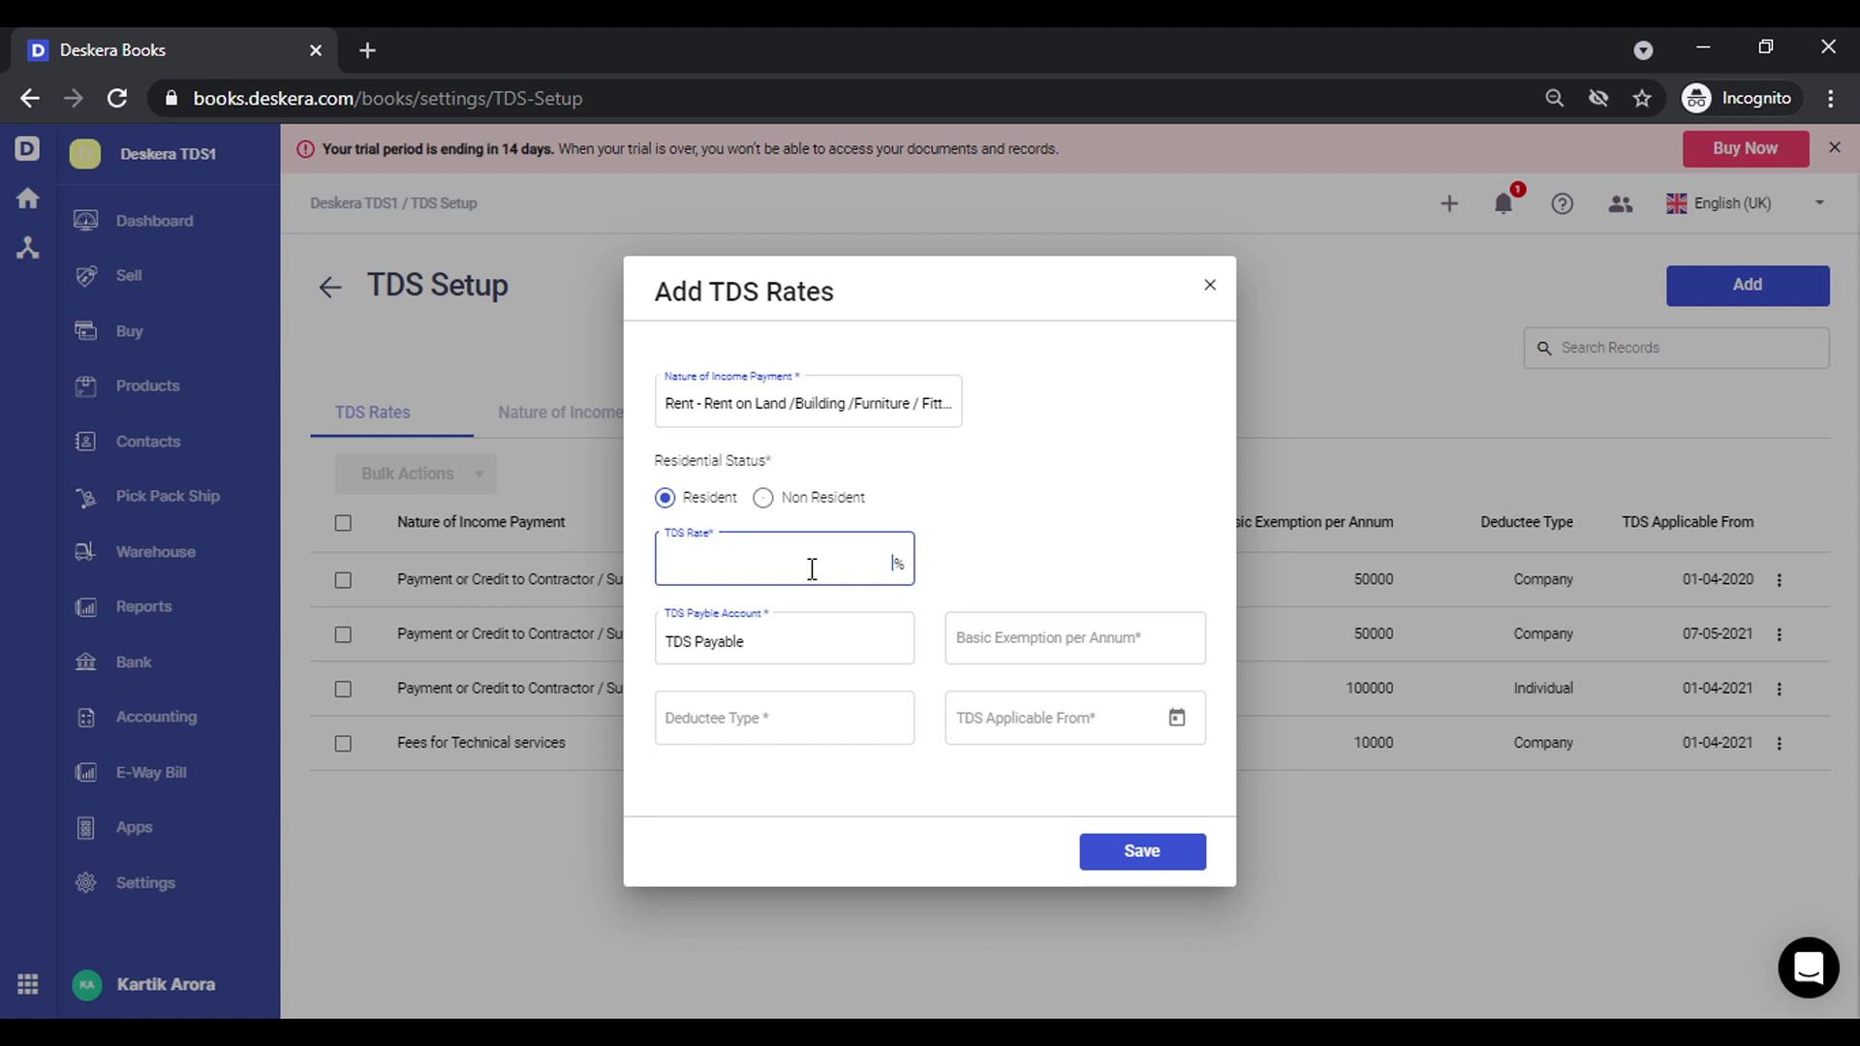
pyautogui.click(1139, 640)
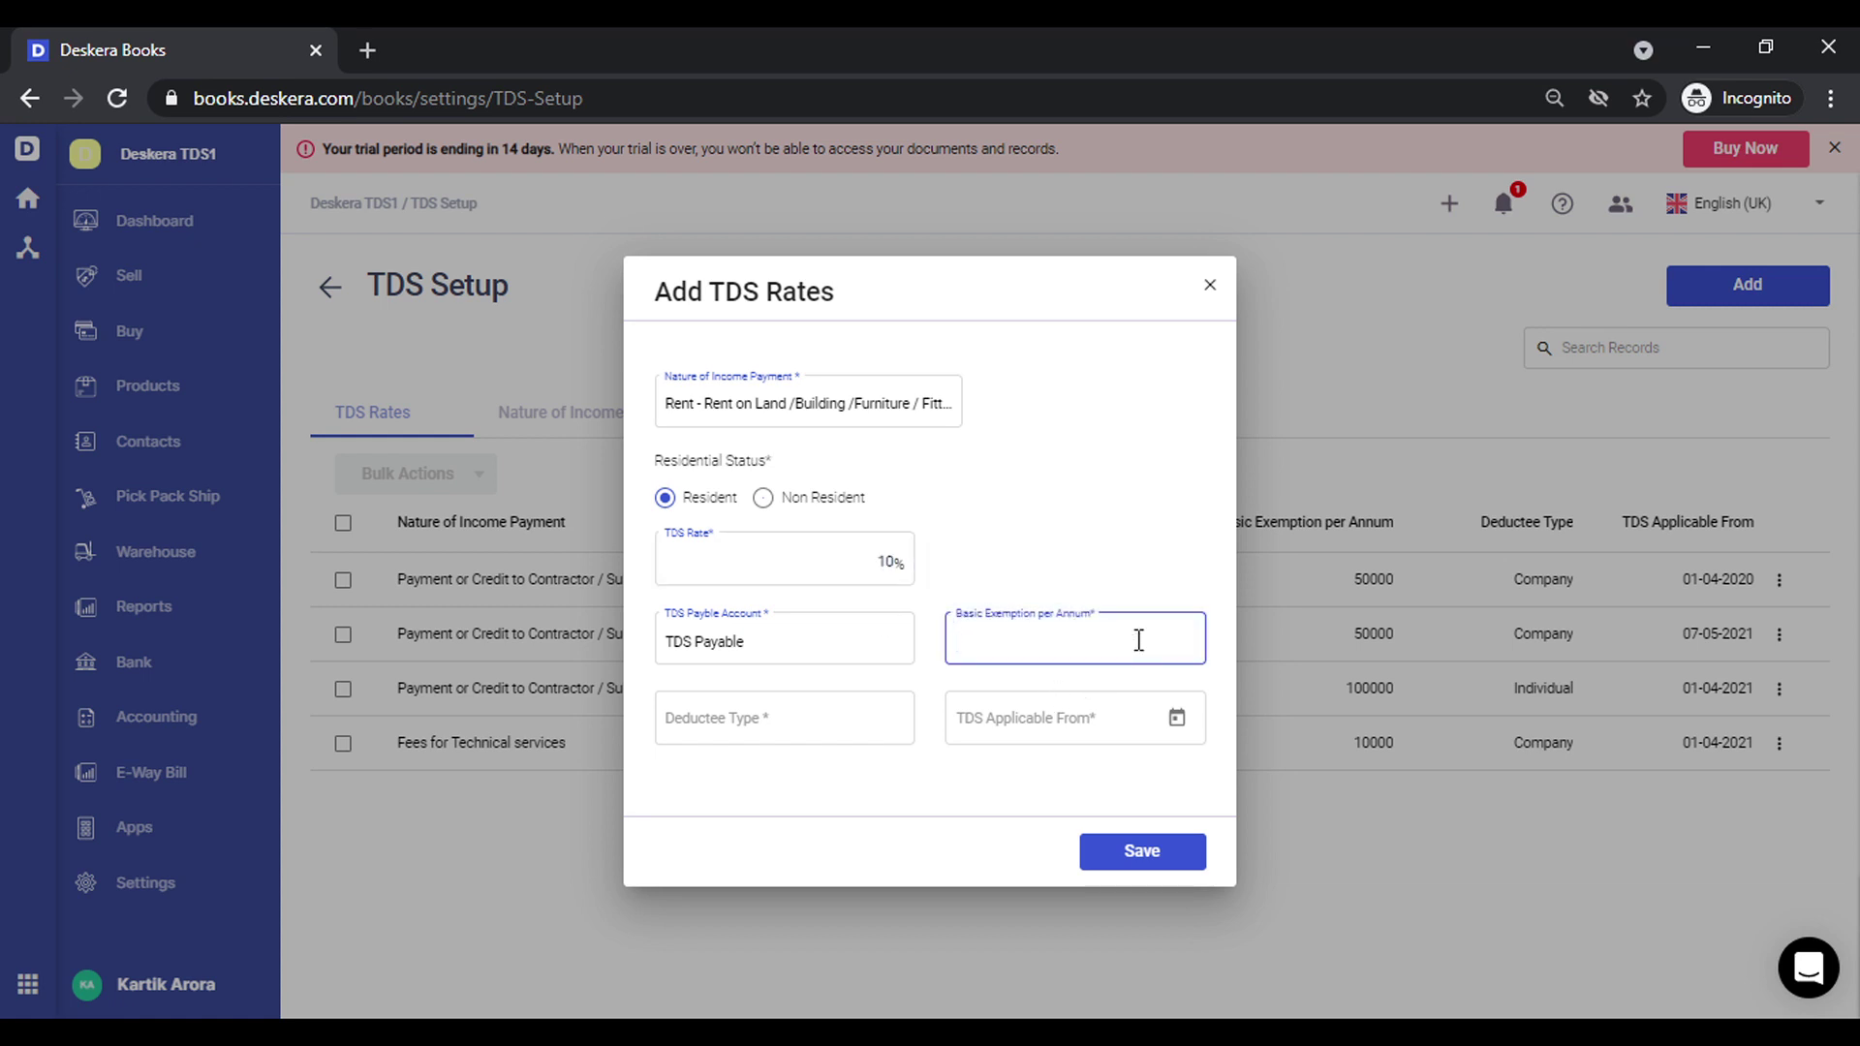
pyautogui.write('100000')
# Set the rate's deductee type to Company, applicable from 01-04-2021, and save it
pyautogui.click(802, 717)
pyautogui.write('com')
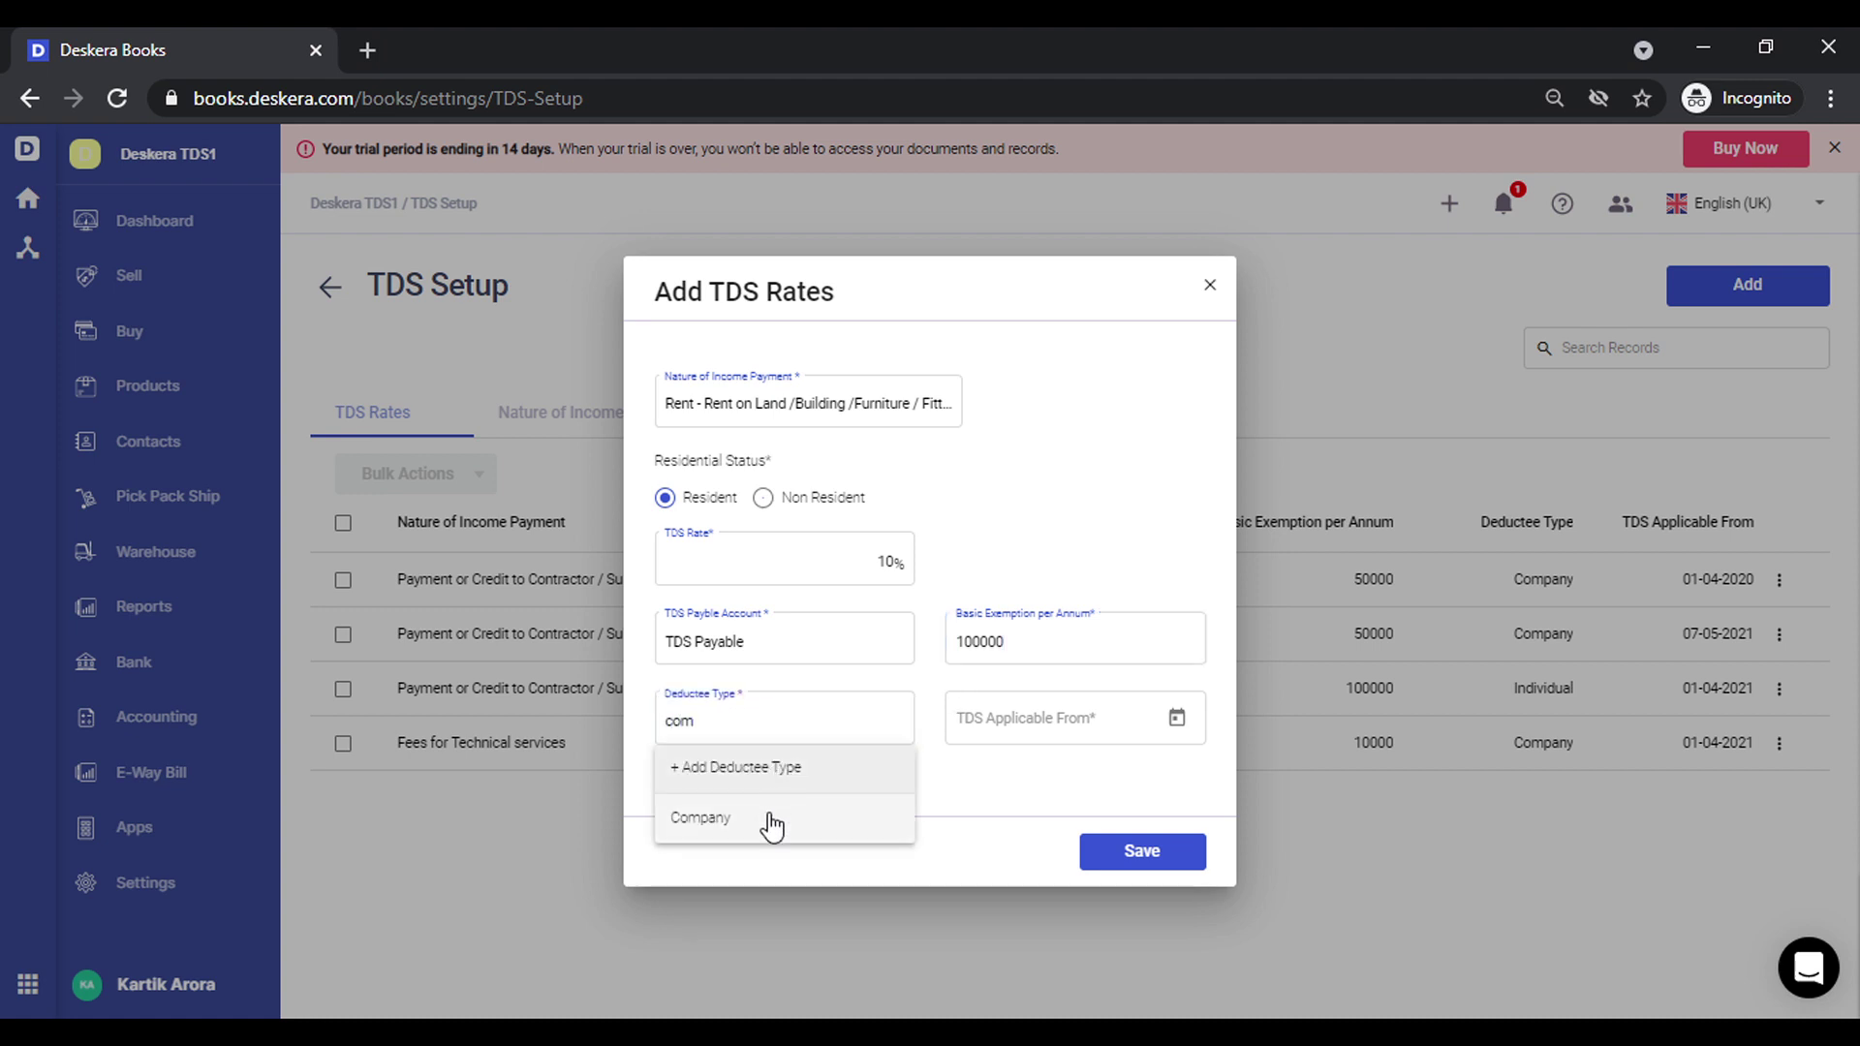
pyautogui.click(772, 819)
pyautogui.click(1100, 717)
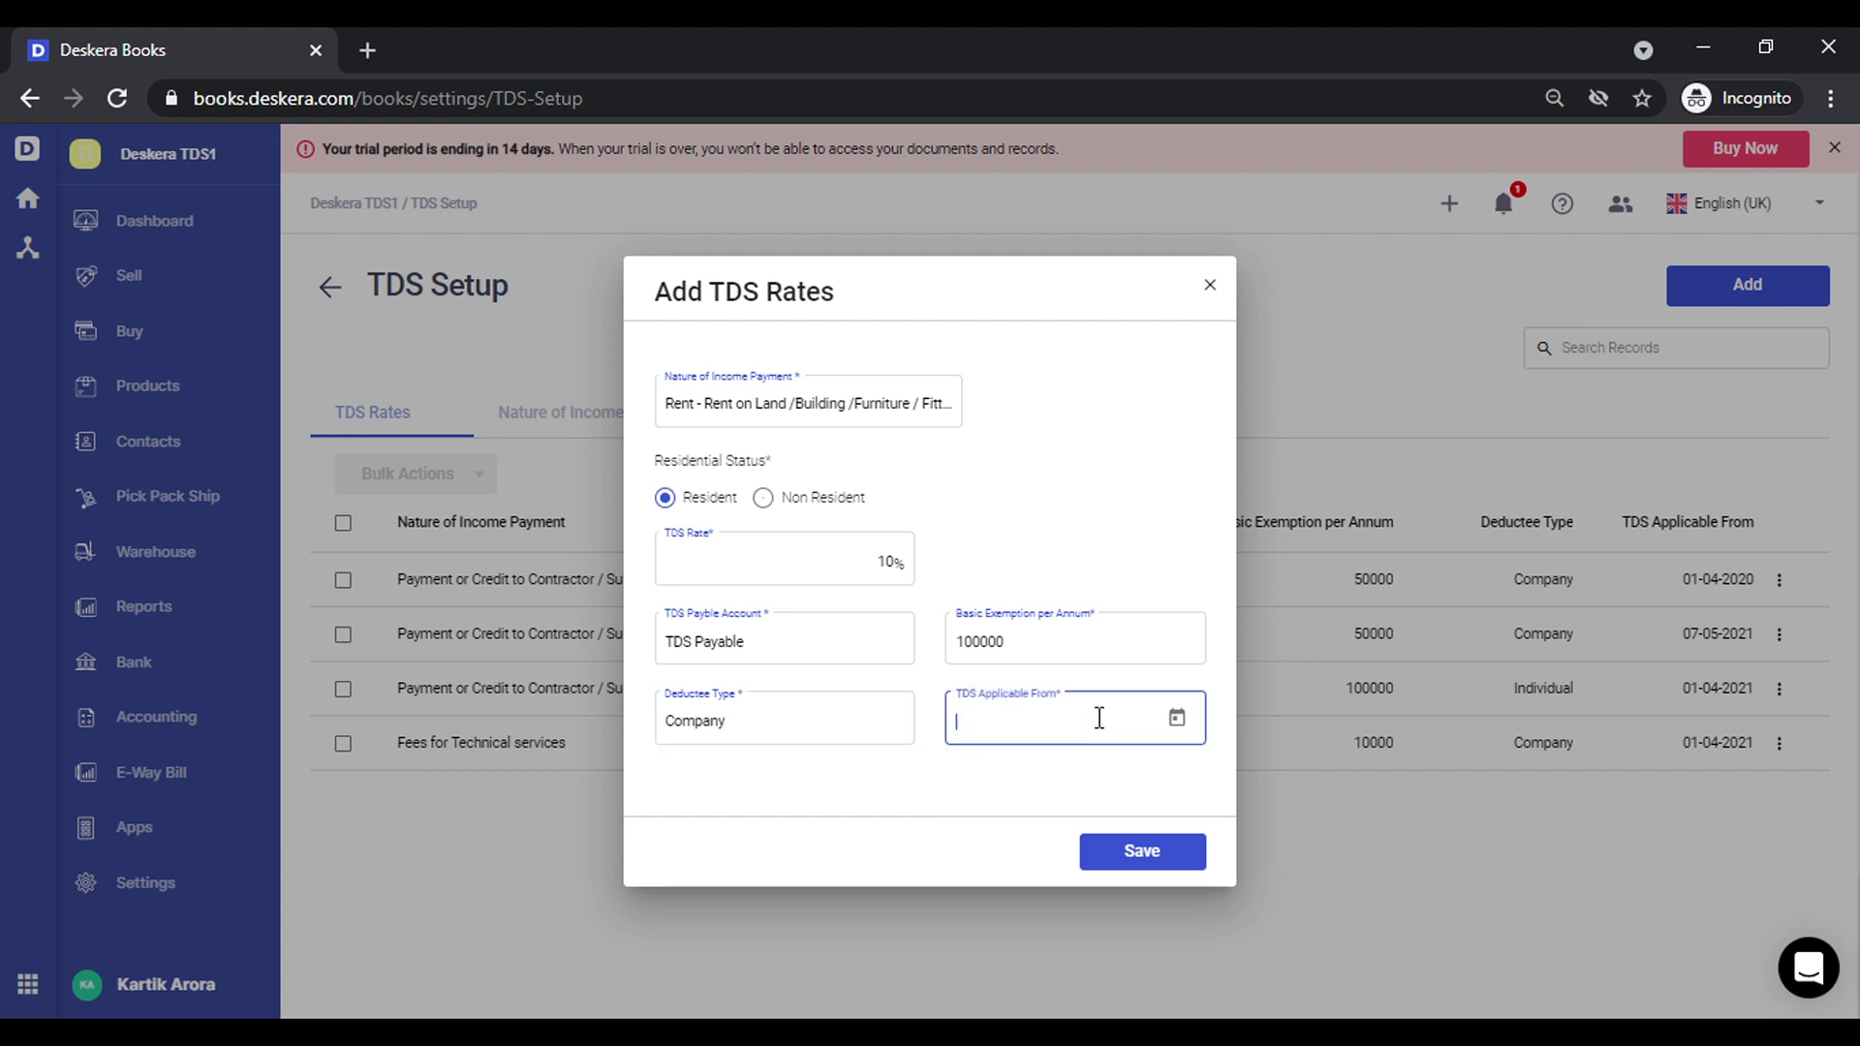
pyautogui.write('1 4 21')
pyautogui.click(1047, 812)
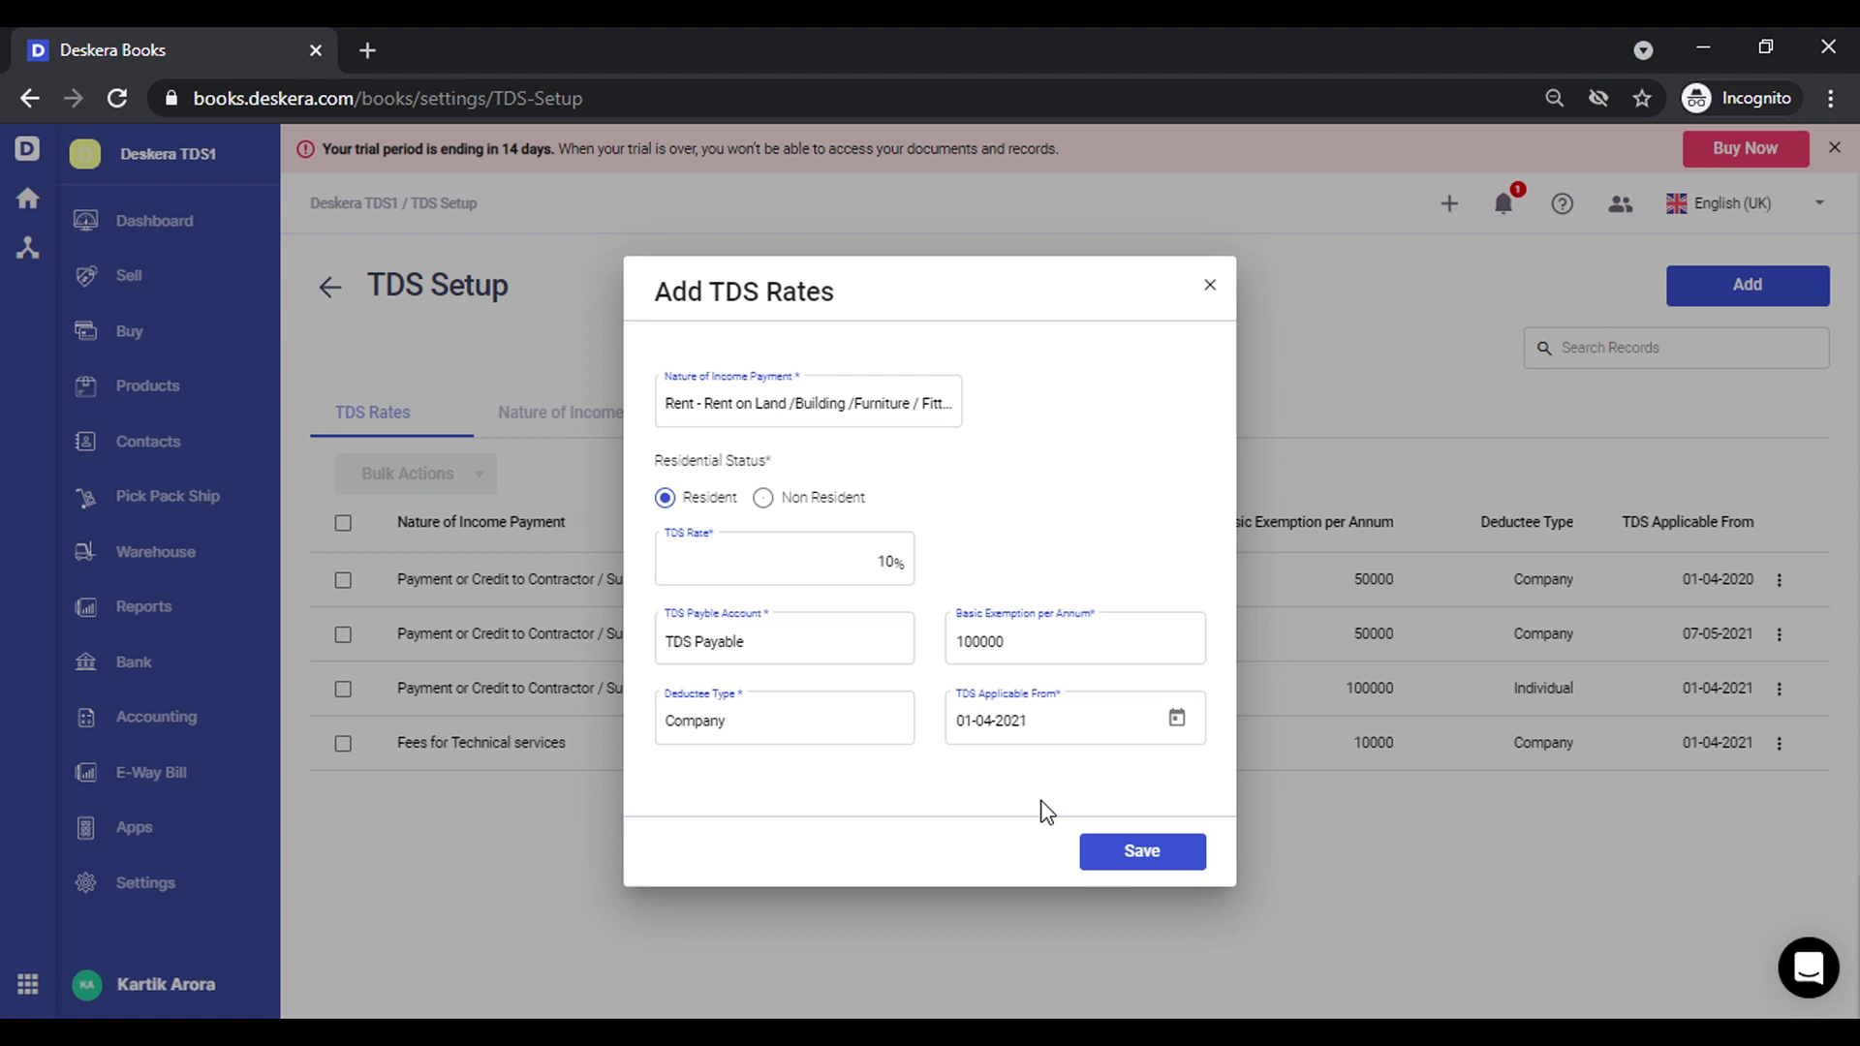
pyautogui.click(1139, 864)
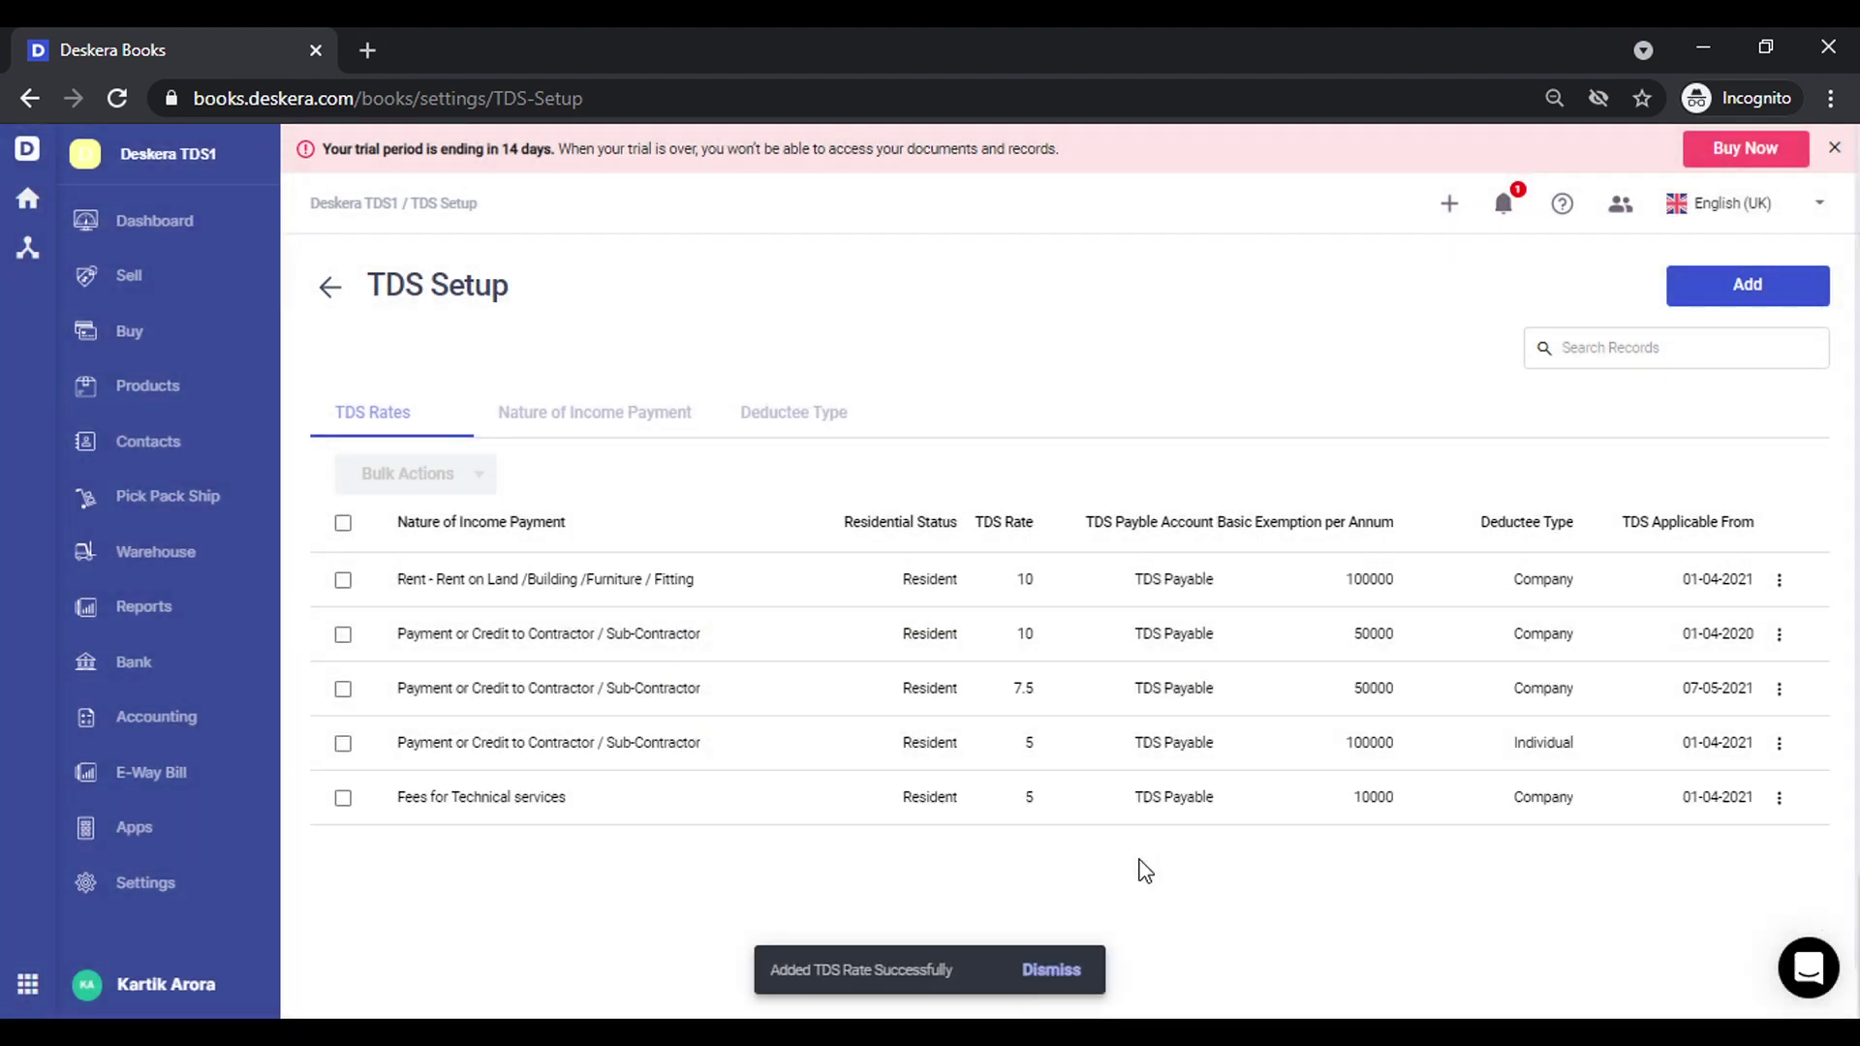
# Start a new product named Rent
pyautogui.click(169, 392)
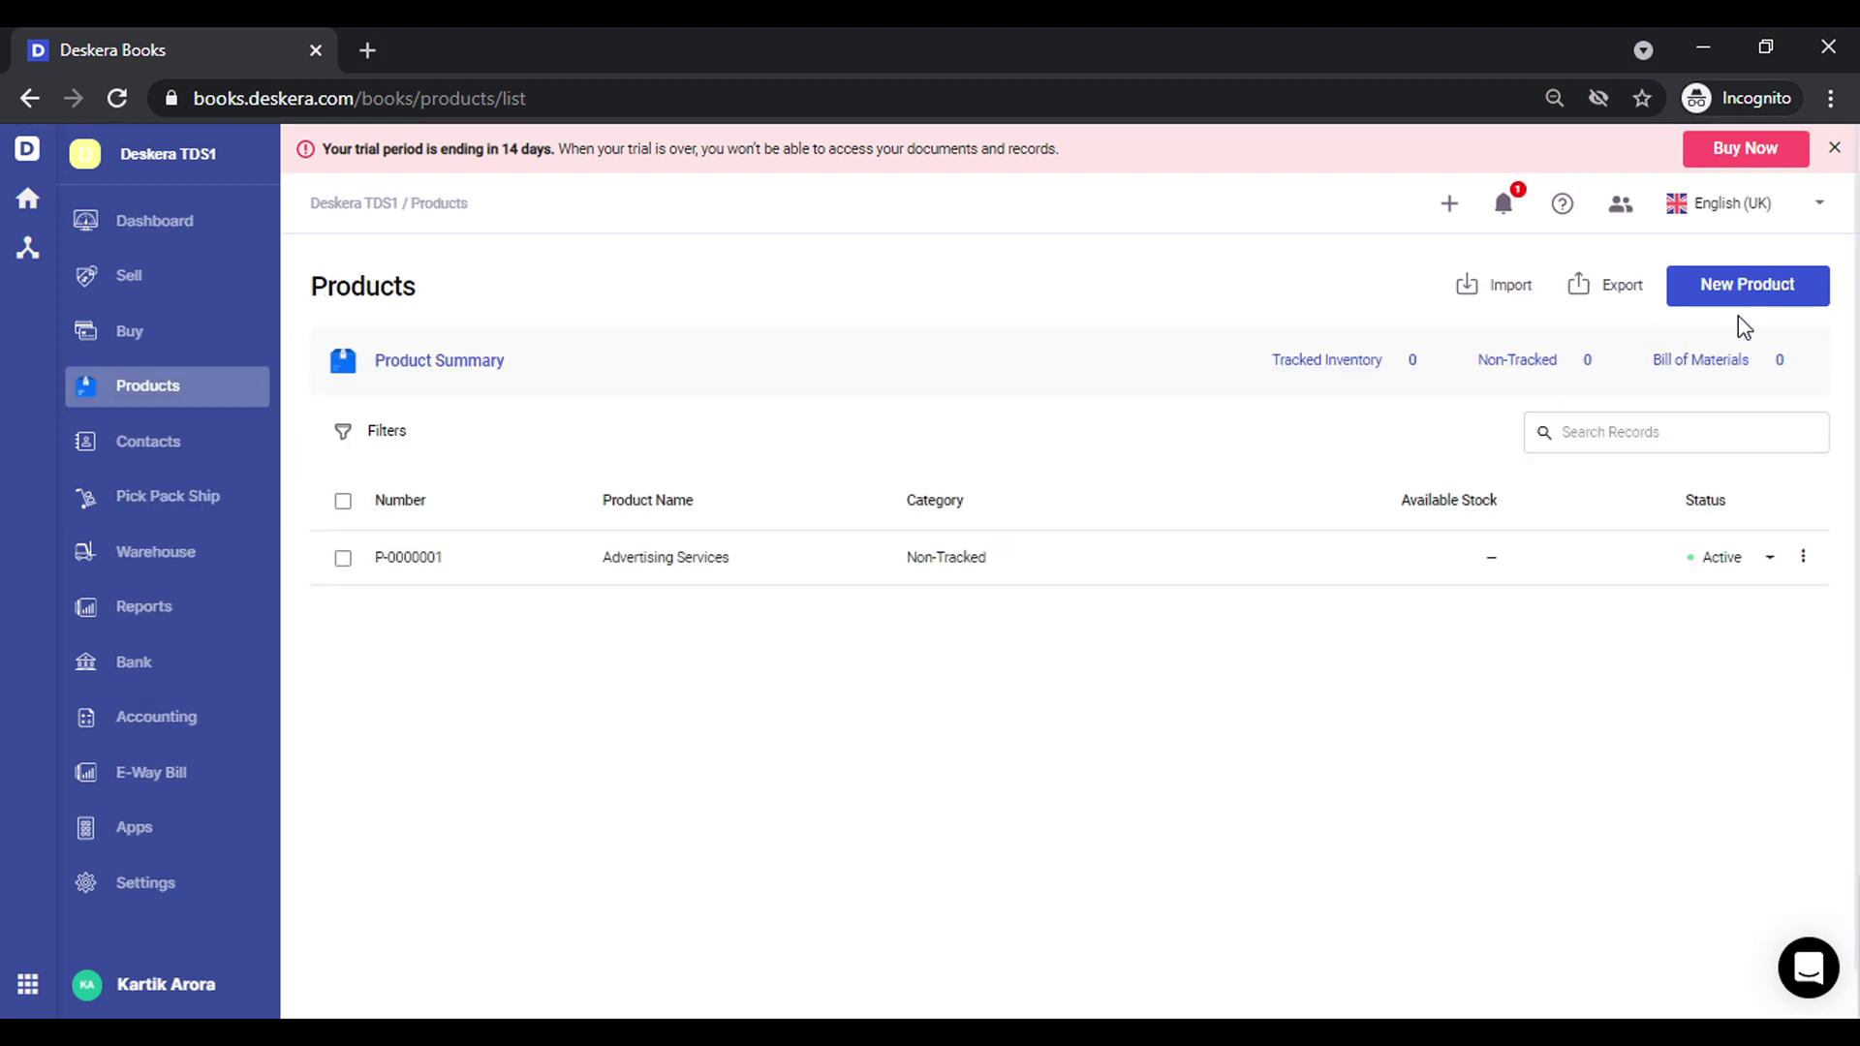
pyautogui.click(1796, 300)
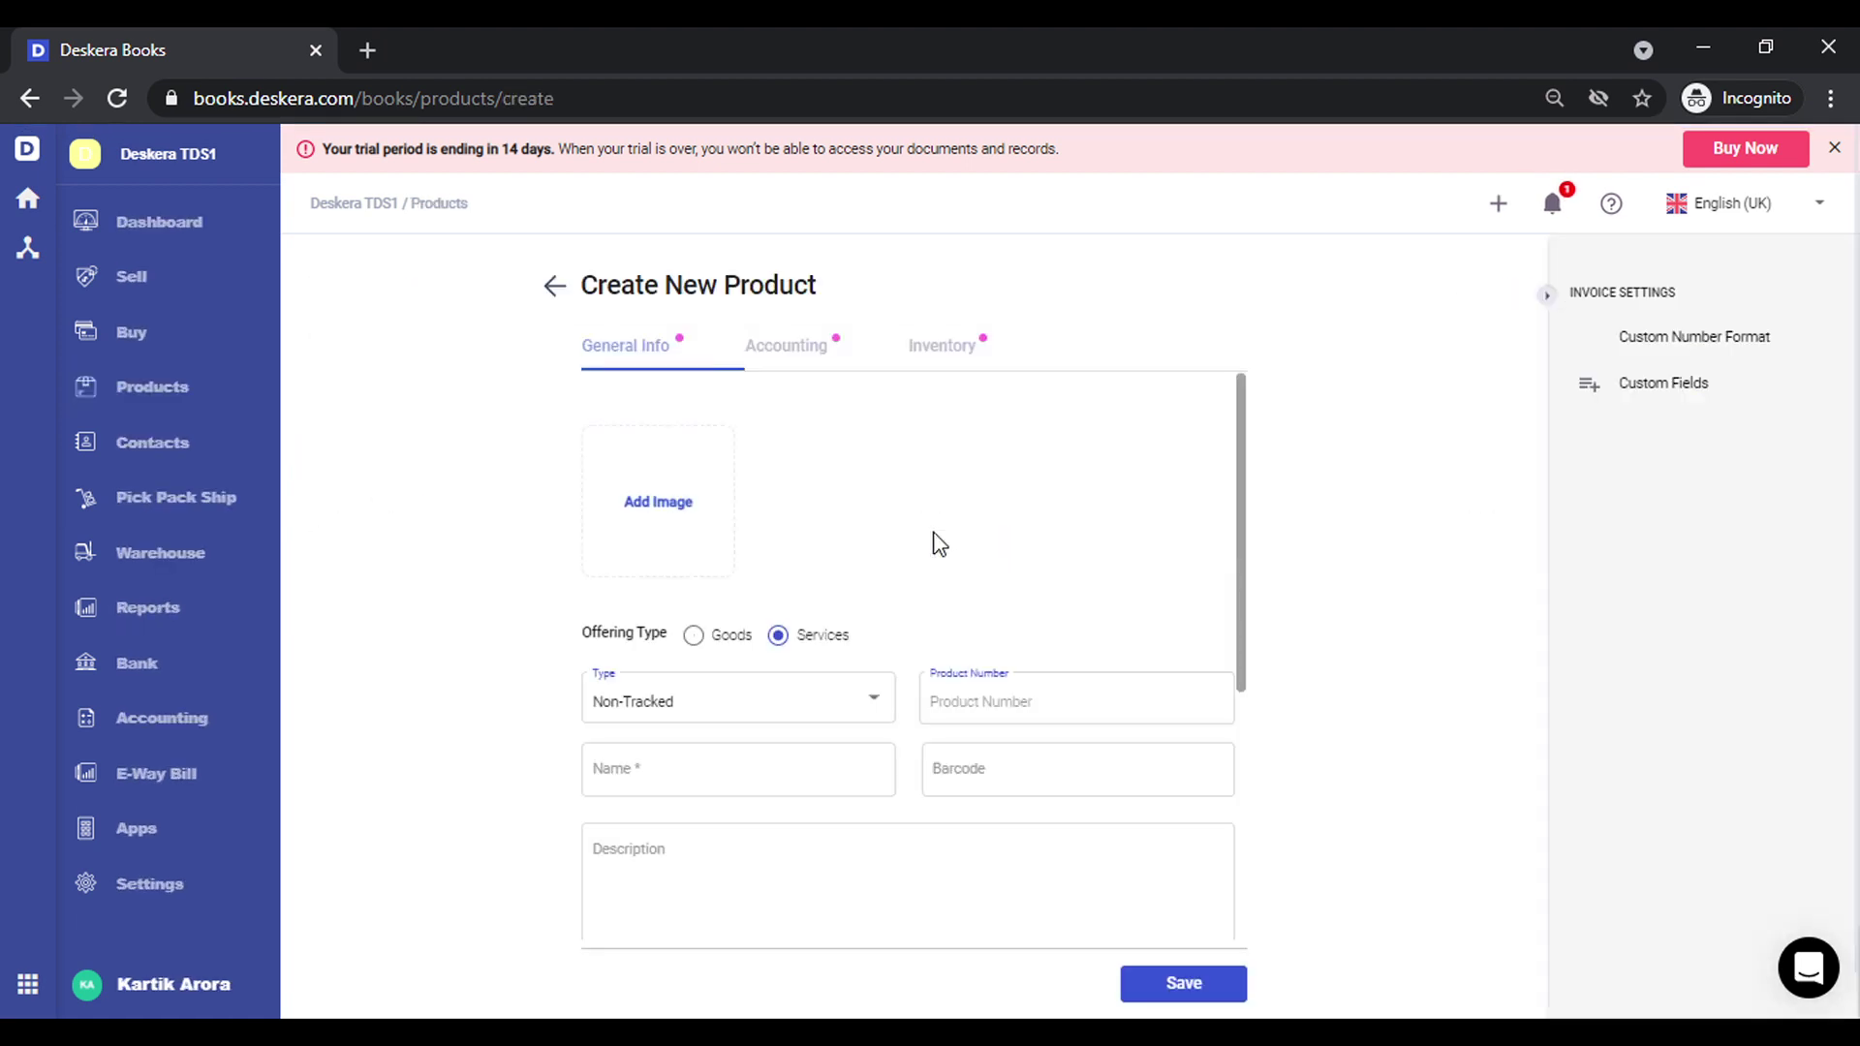
pyautogui.click(732, 792)
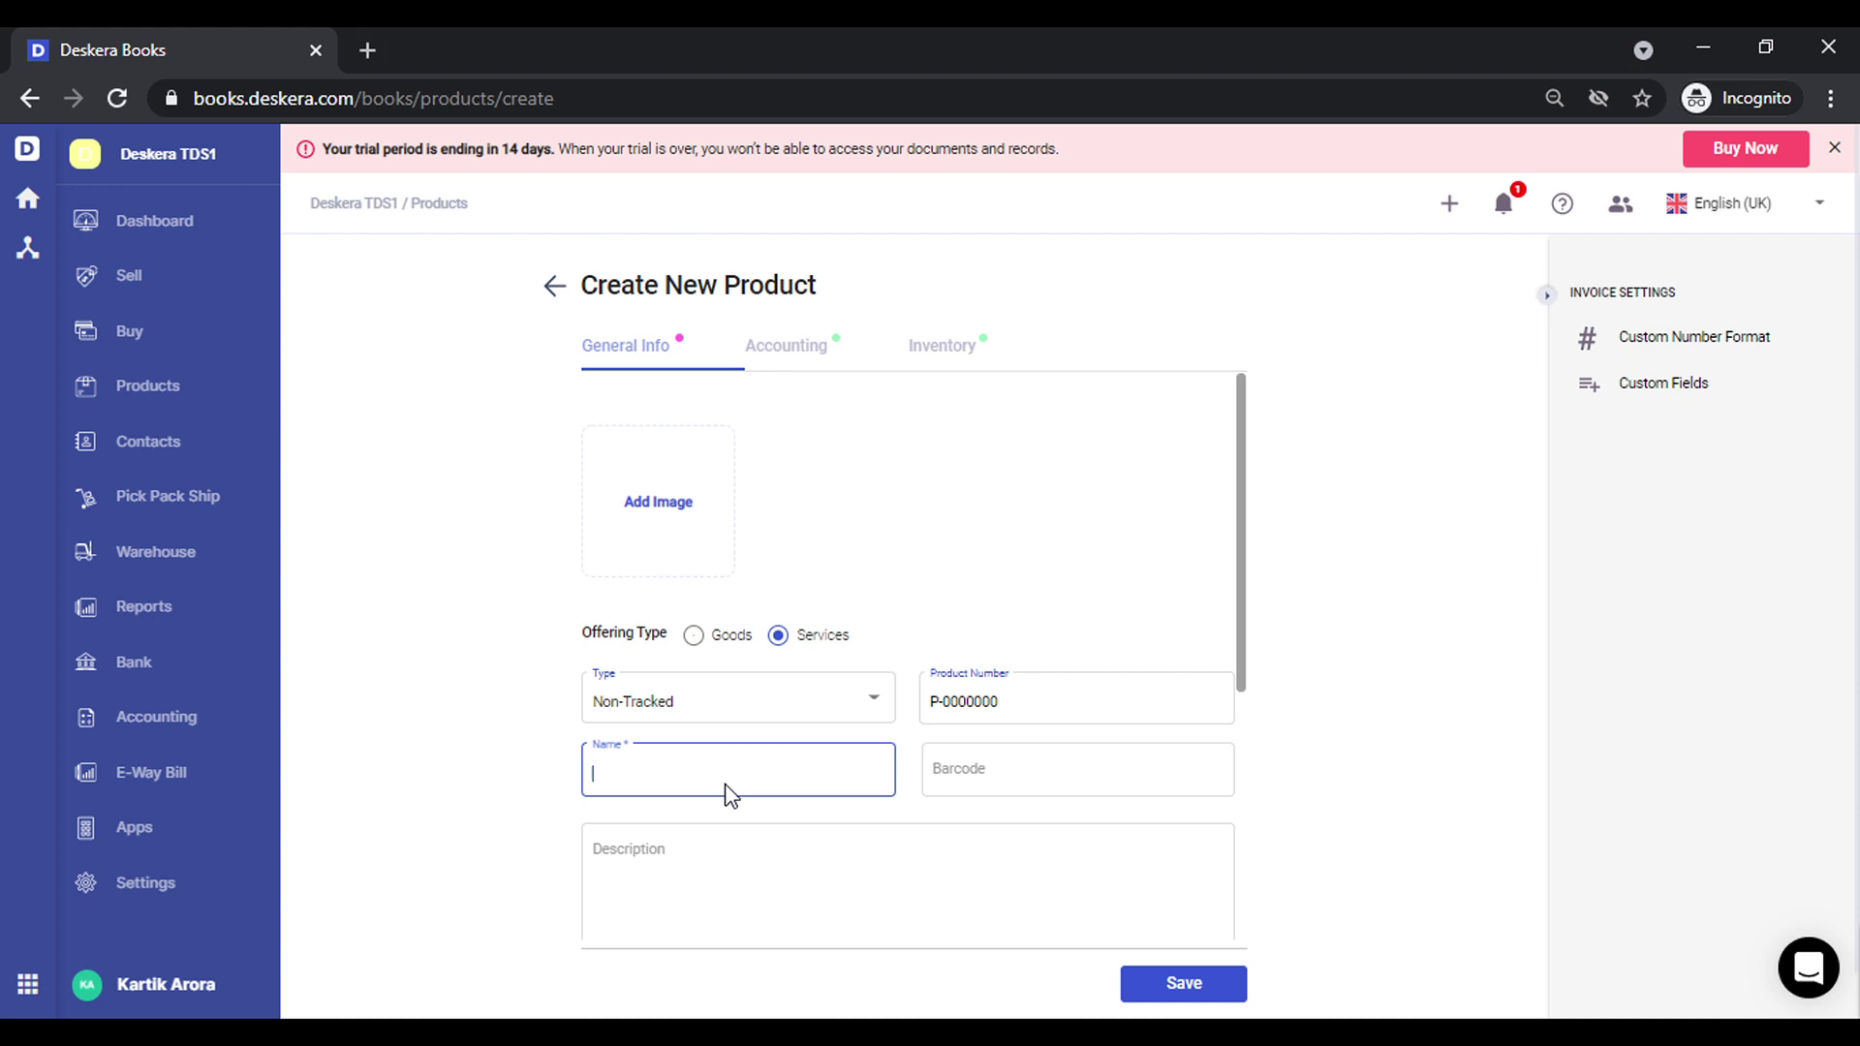
pyautogui.write('Rent')
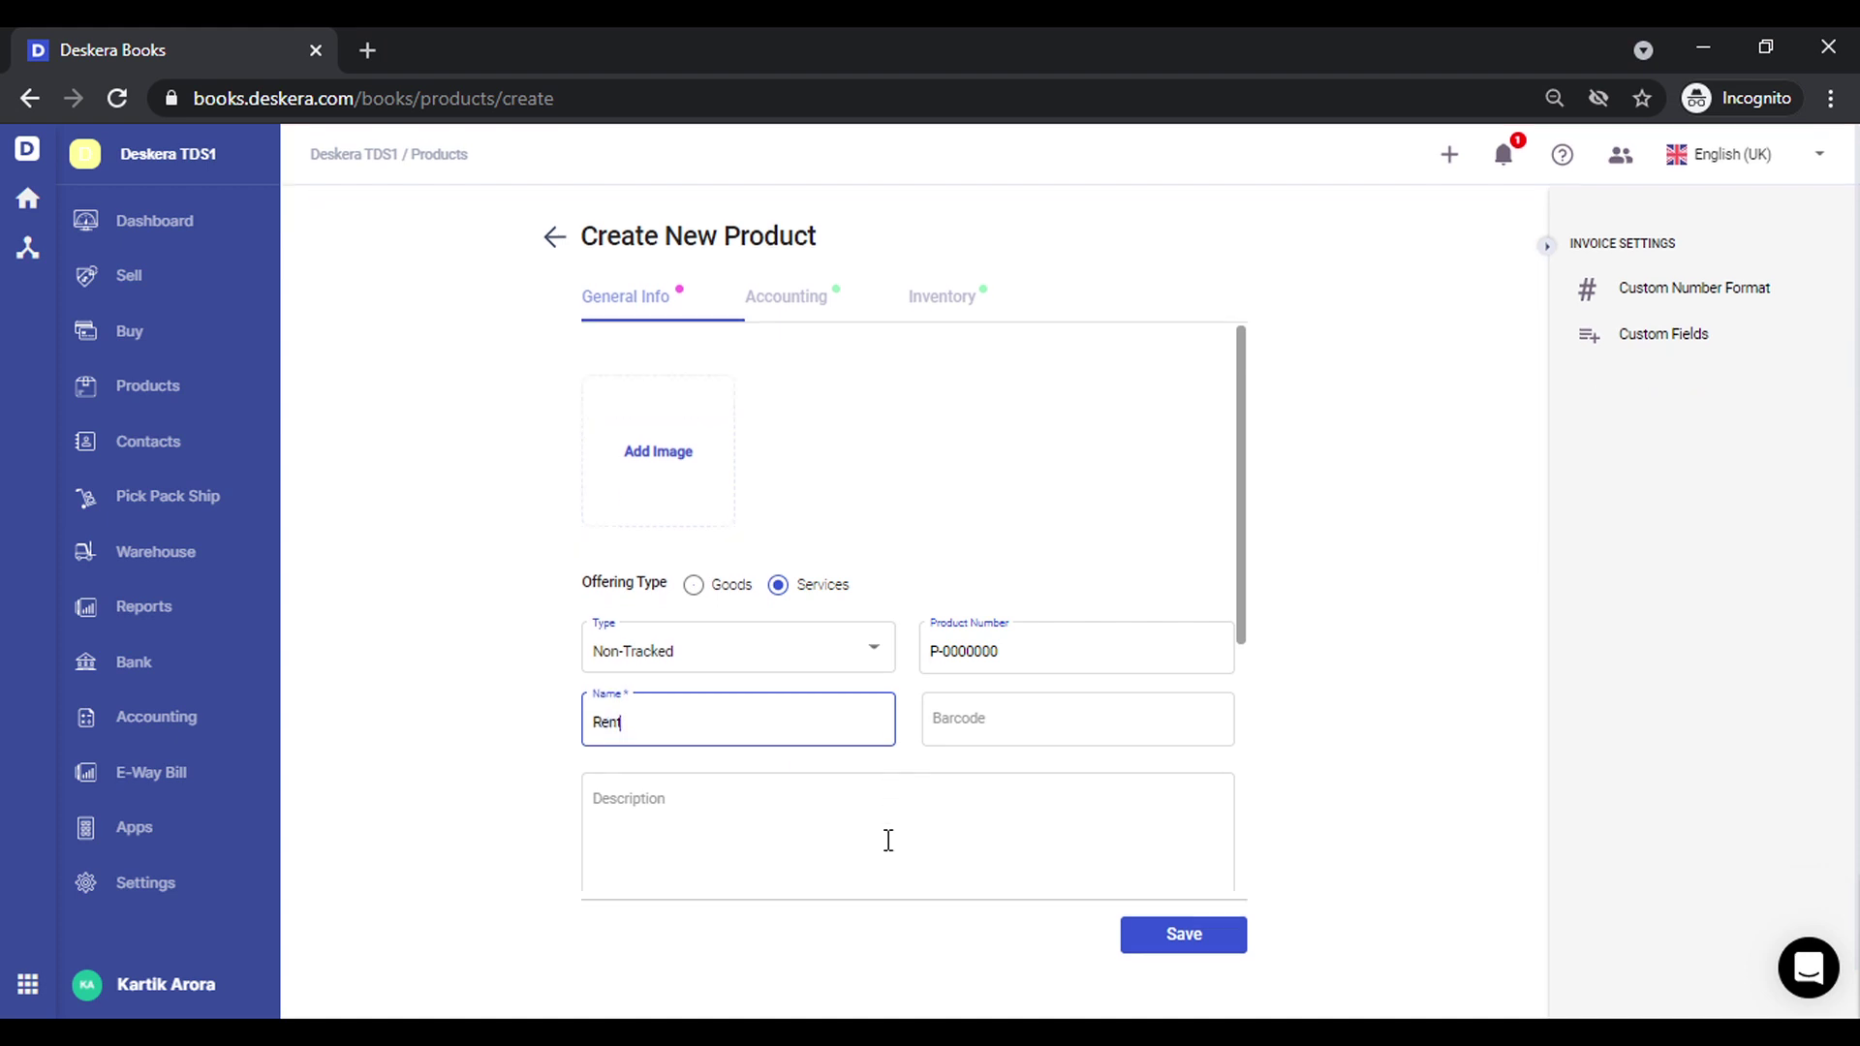
pyautogui.scroll(-3, 885, 840)
pyautogui.scroll(-1, 887, 840)
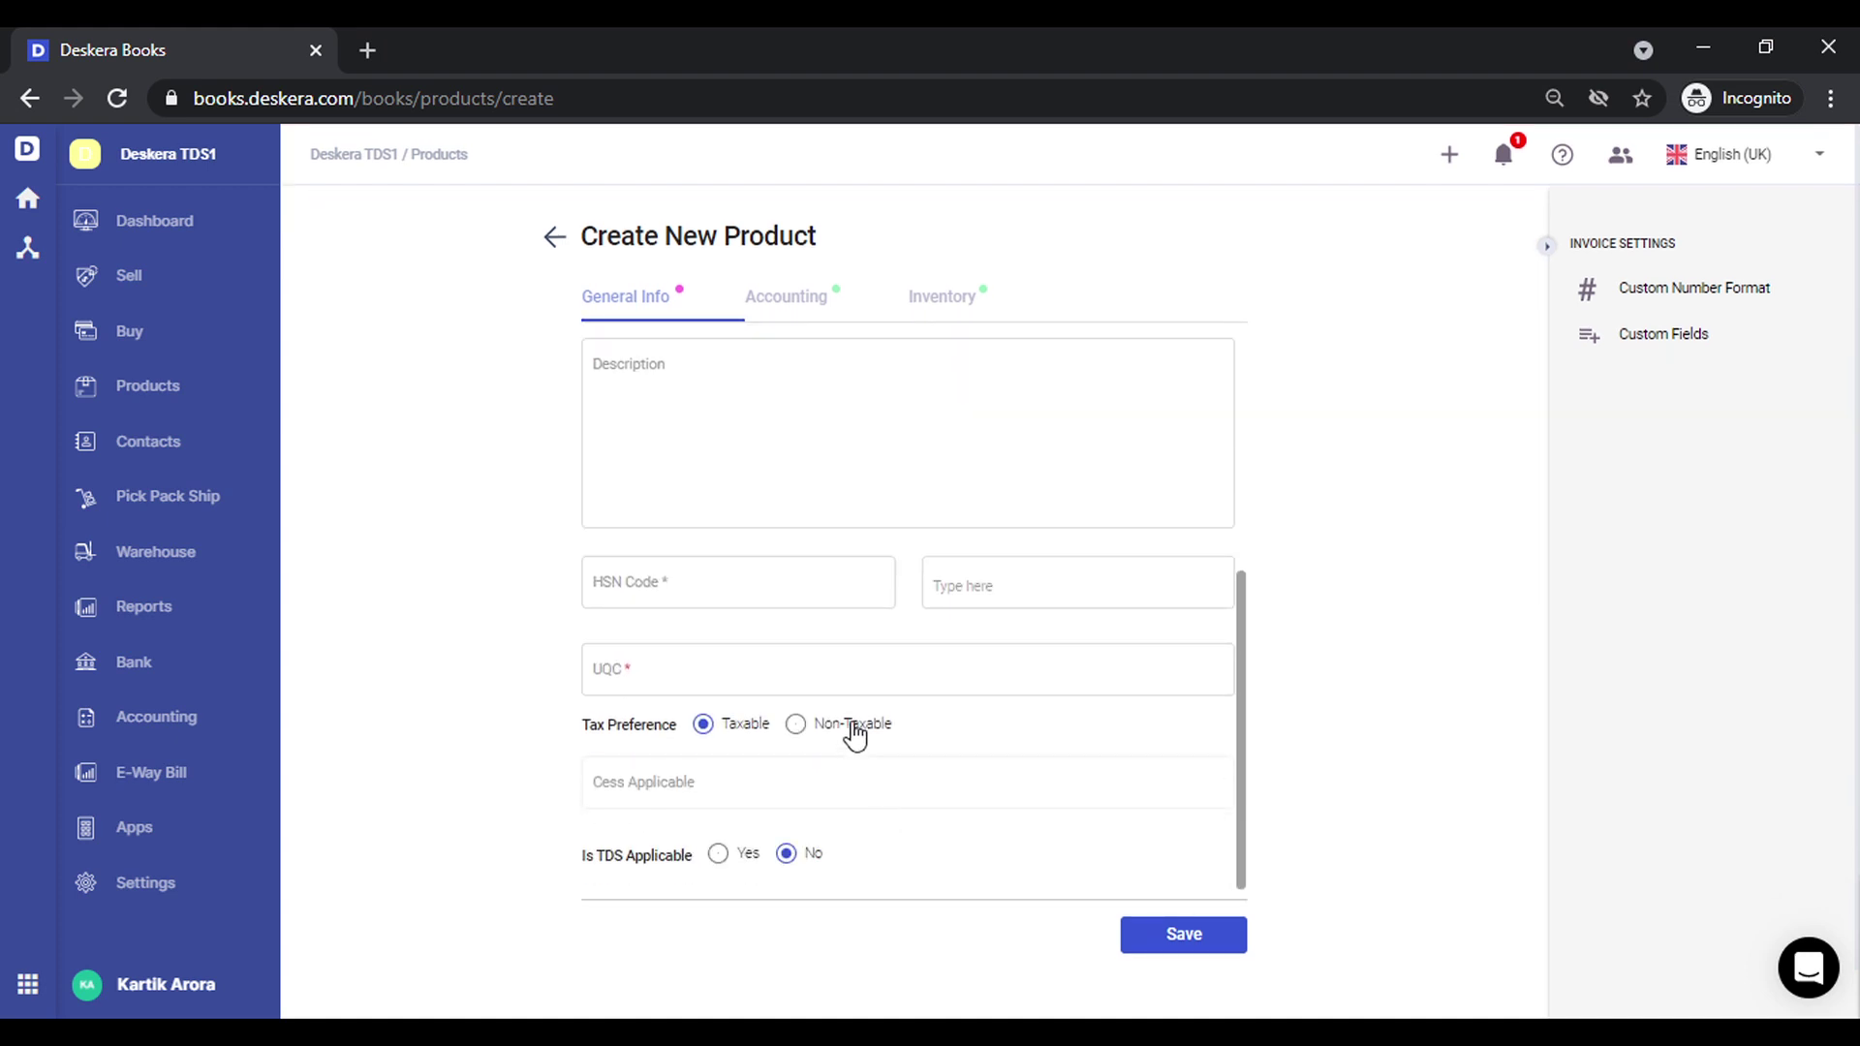
# Give the Rent product HSN/SAC code 90 and UQC NA
pyautogui.click(827, 590)
pyautogui.write('90')
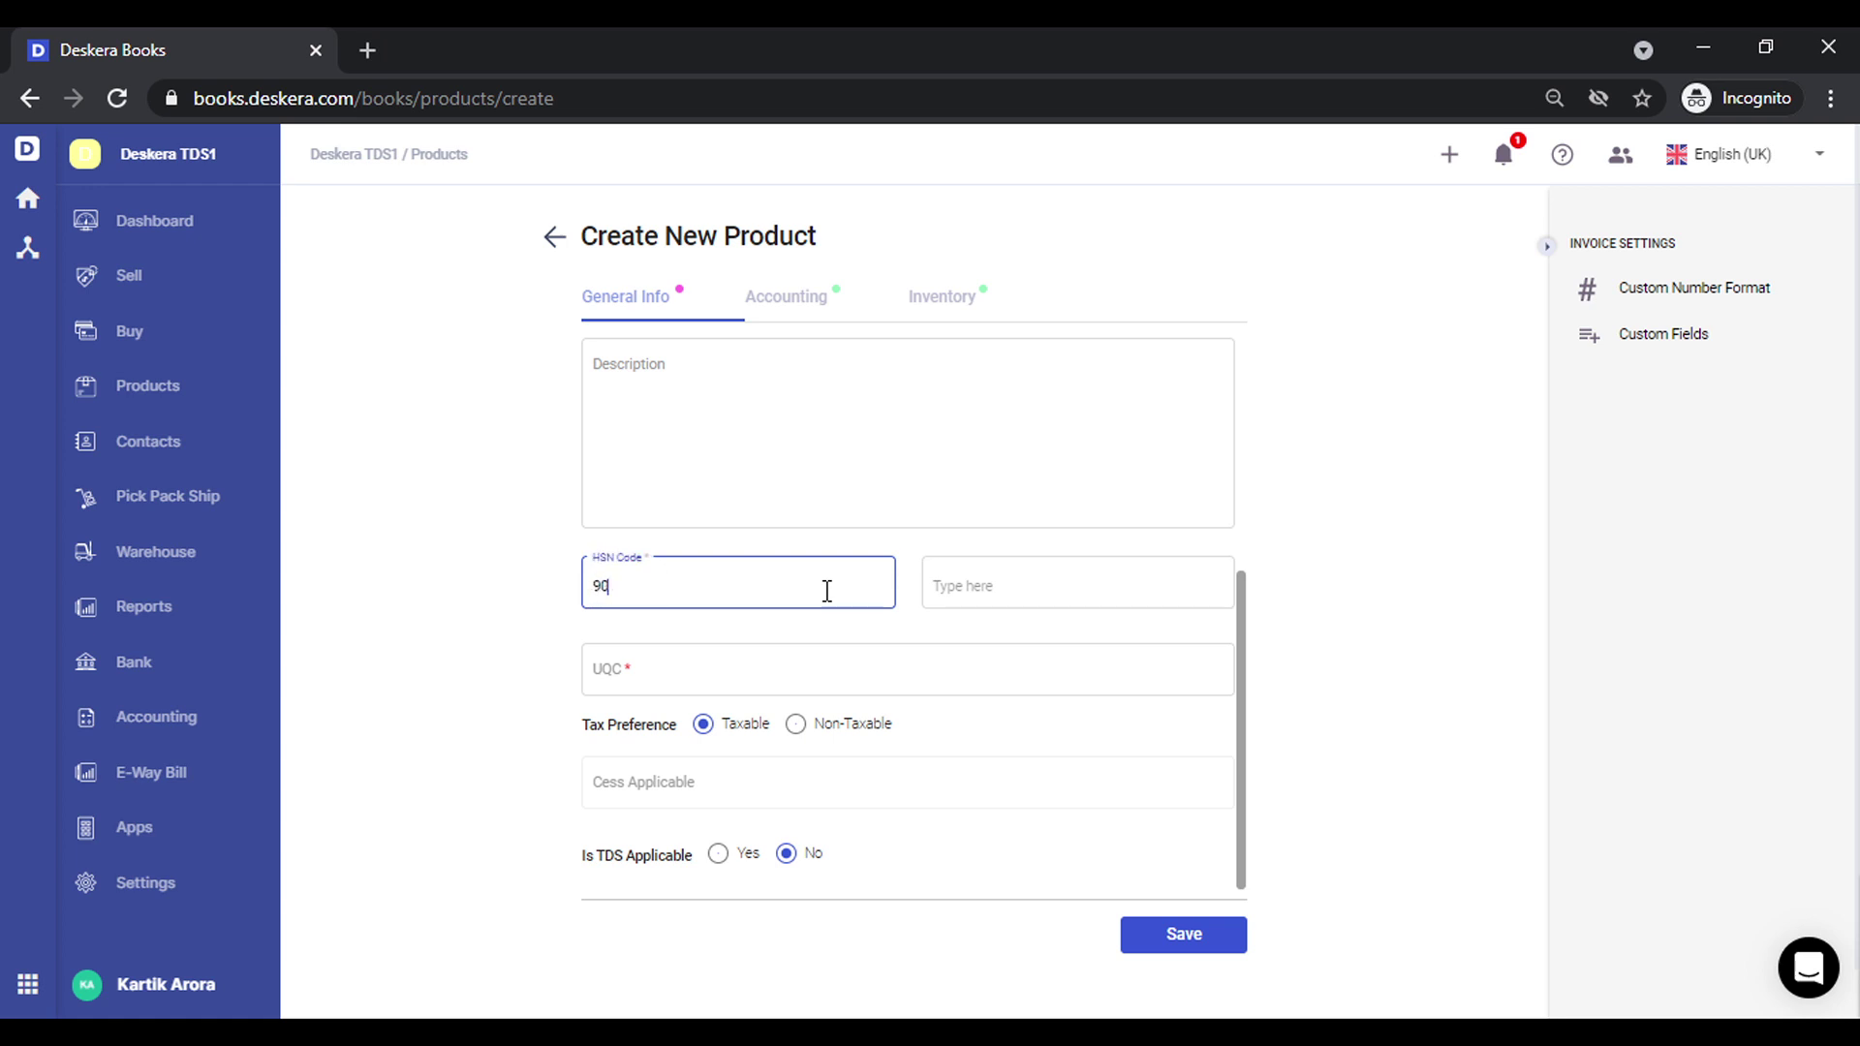
pyautogui.press('Return')
pyautogui.click(928, 670)
pyautogui.write('NA')
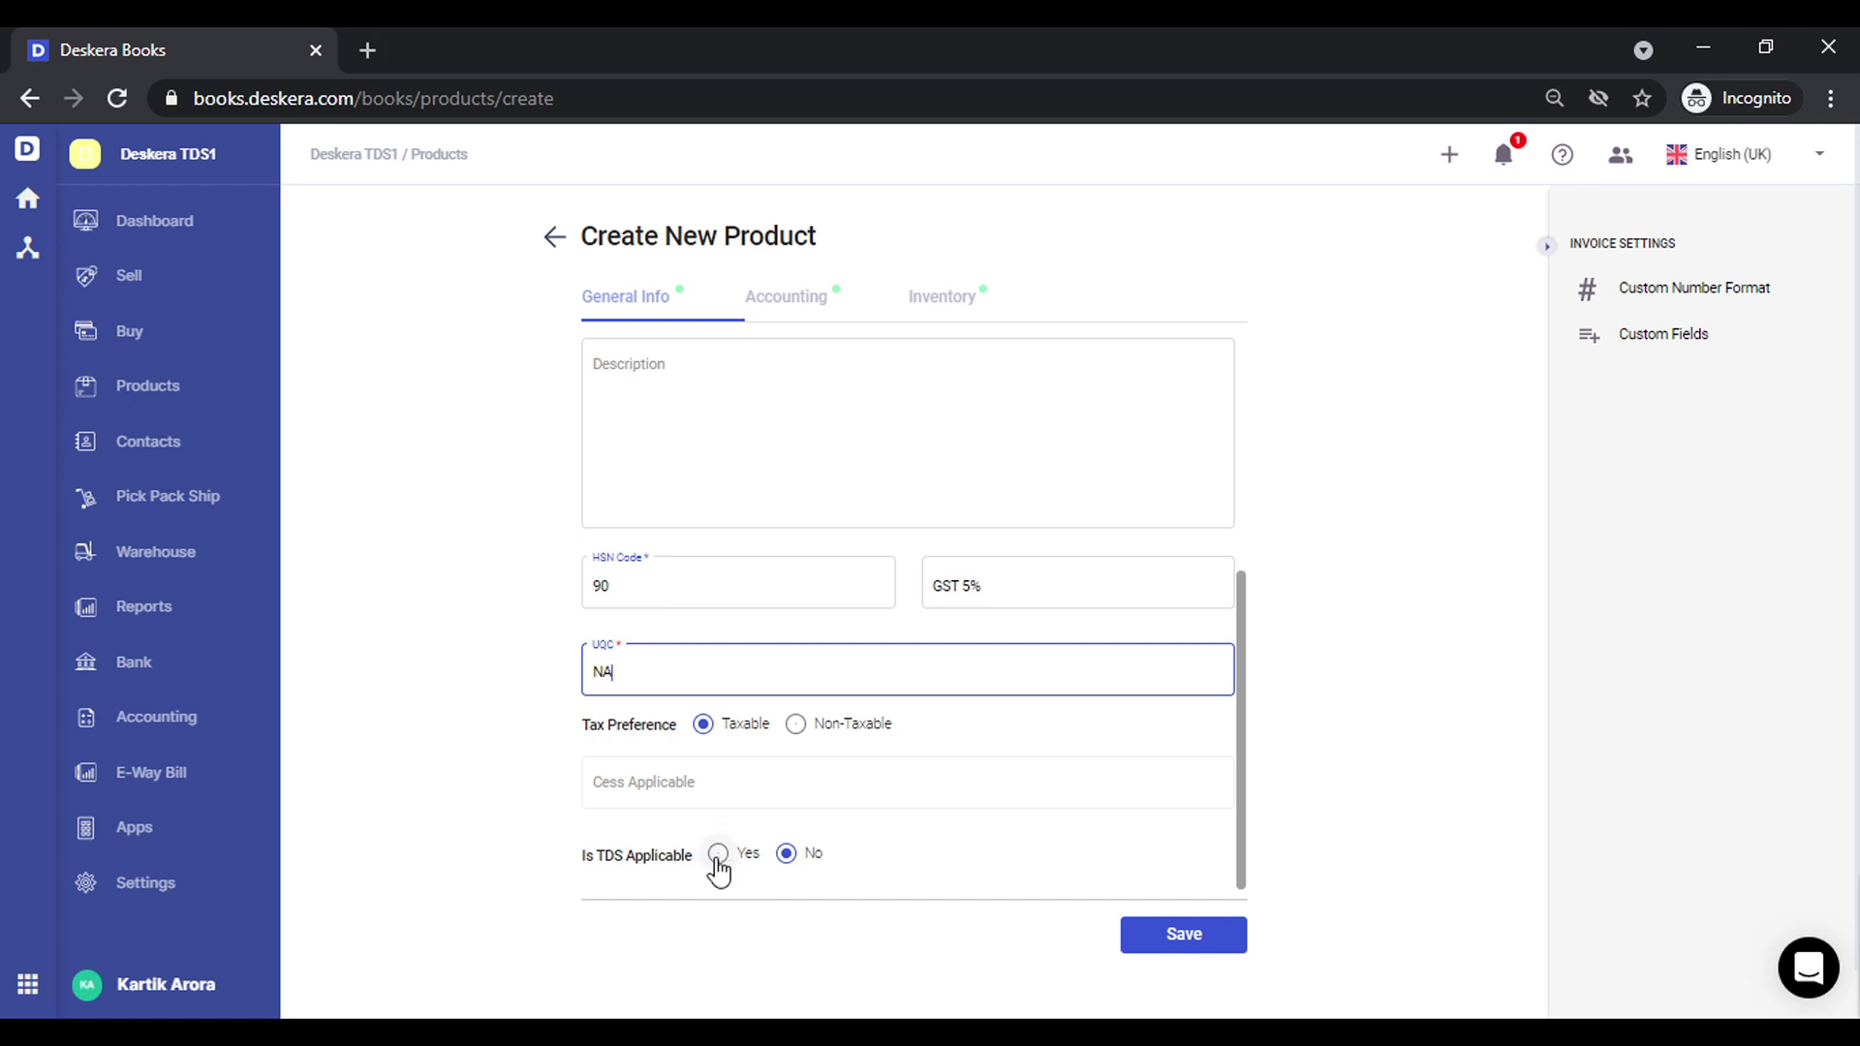
# Make Rent TDS applicable with nature 194I Rent on Land and Buildings, and save it
pyautogui.click(718, 855)
pyautogui.click(982, 842)
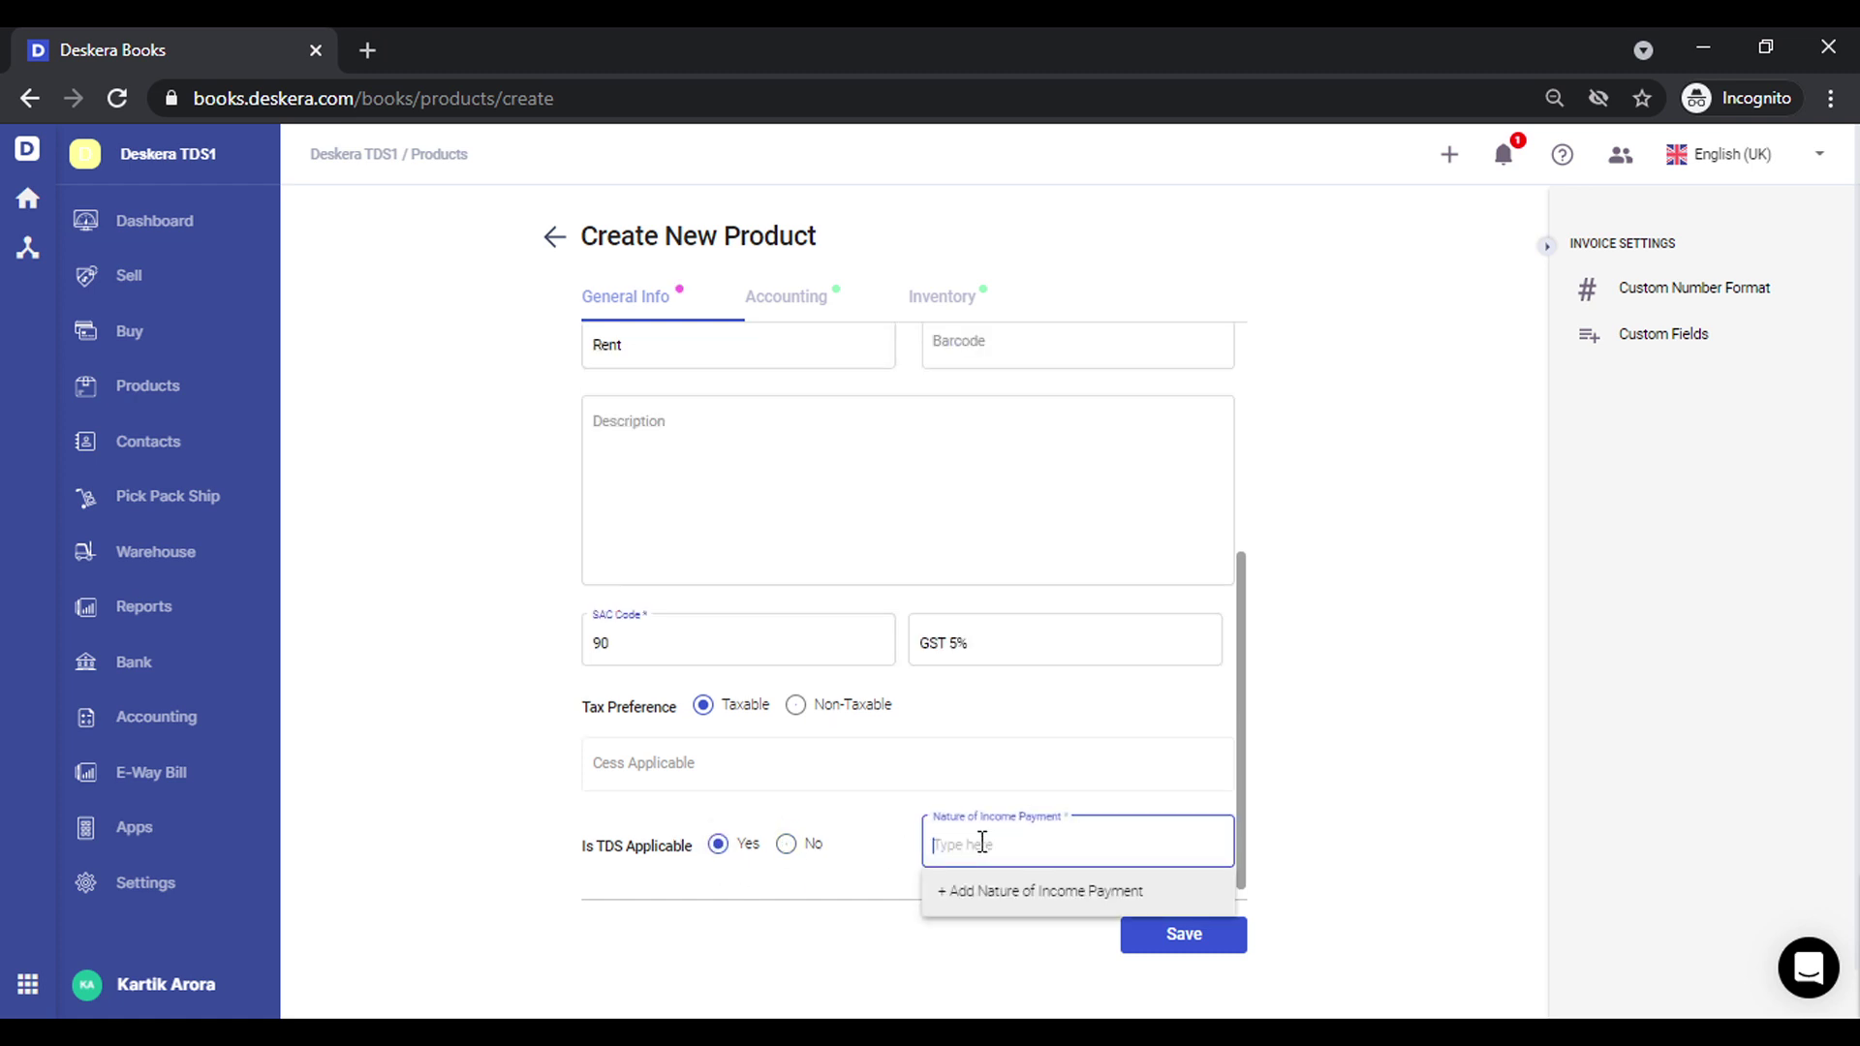
pyautogui.write('194I')
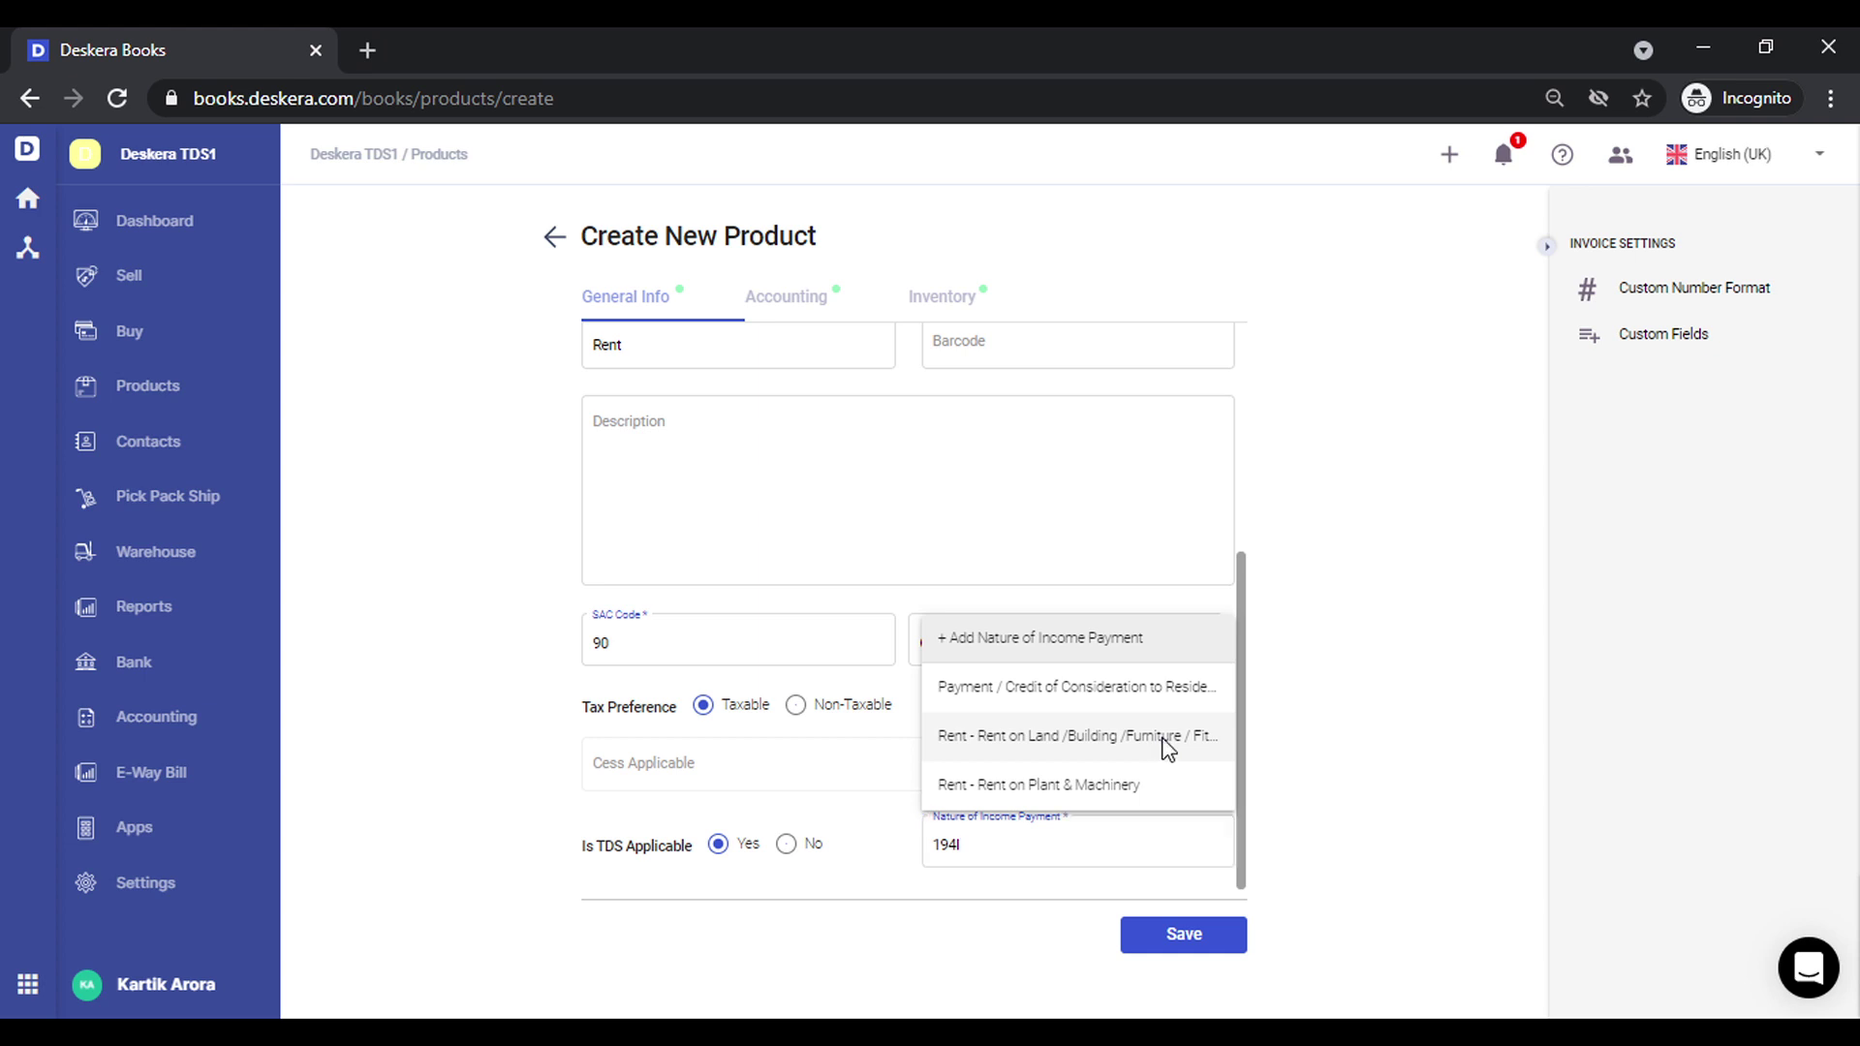
pyautogui.click(1163, 748)
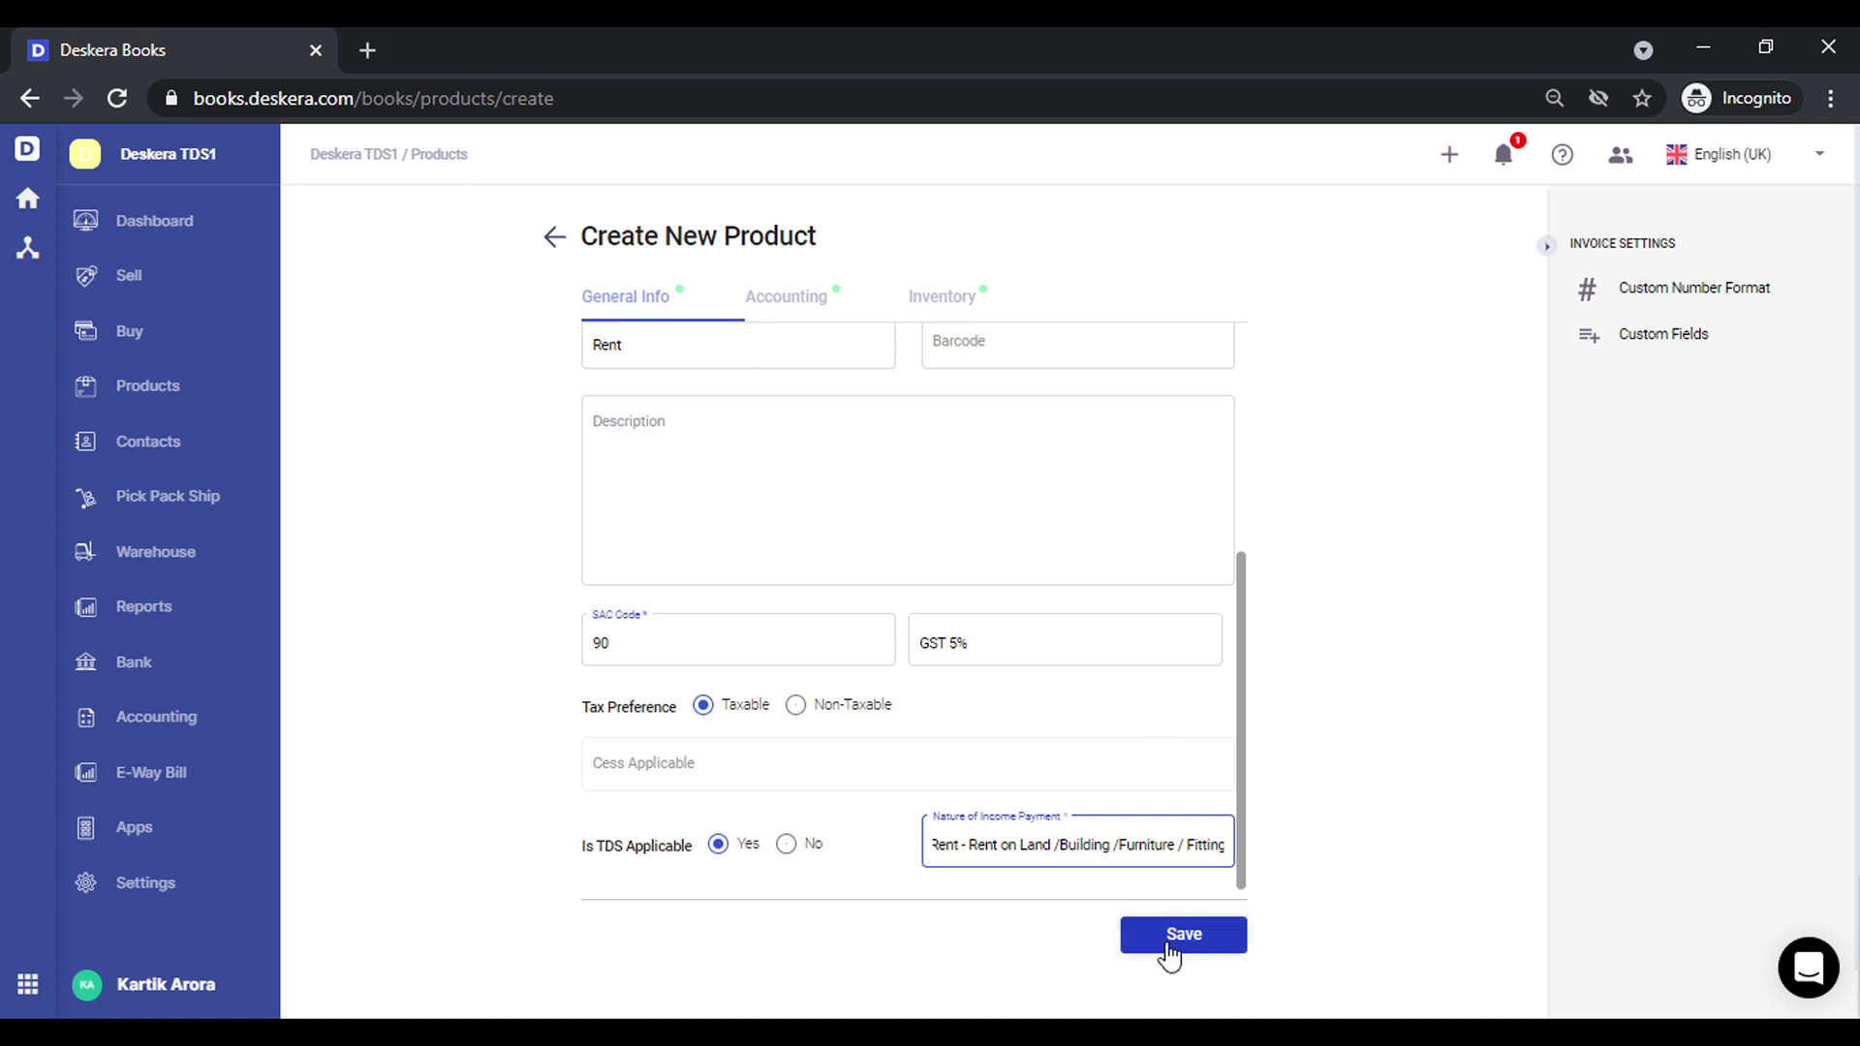
pyautogui.click(1168, 946)
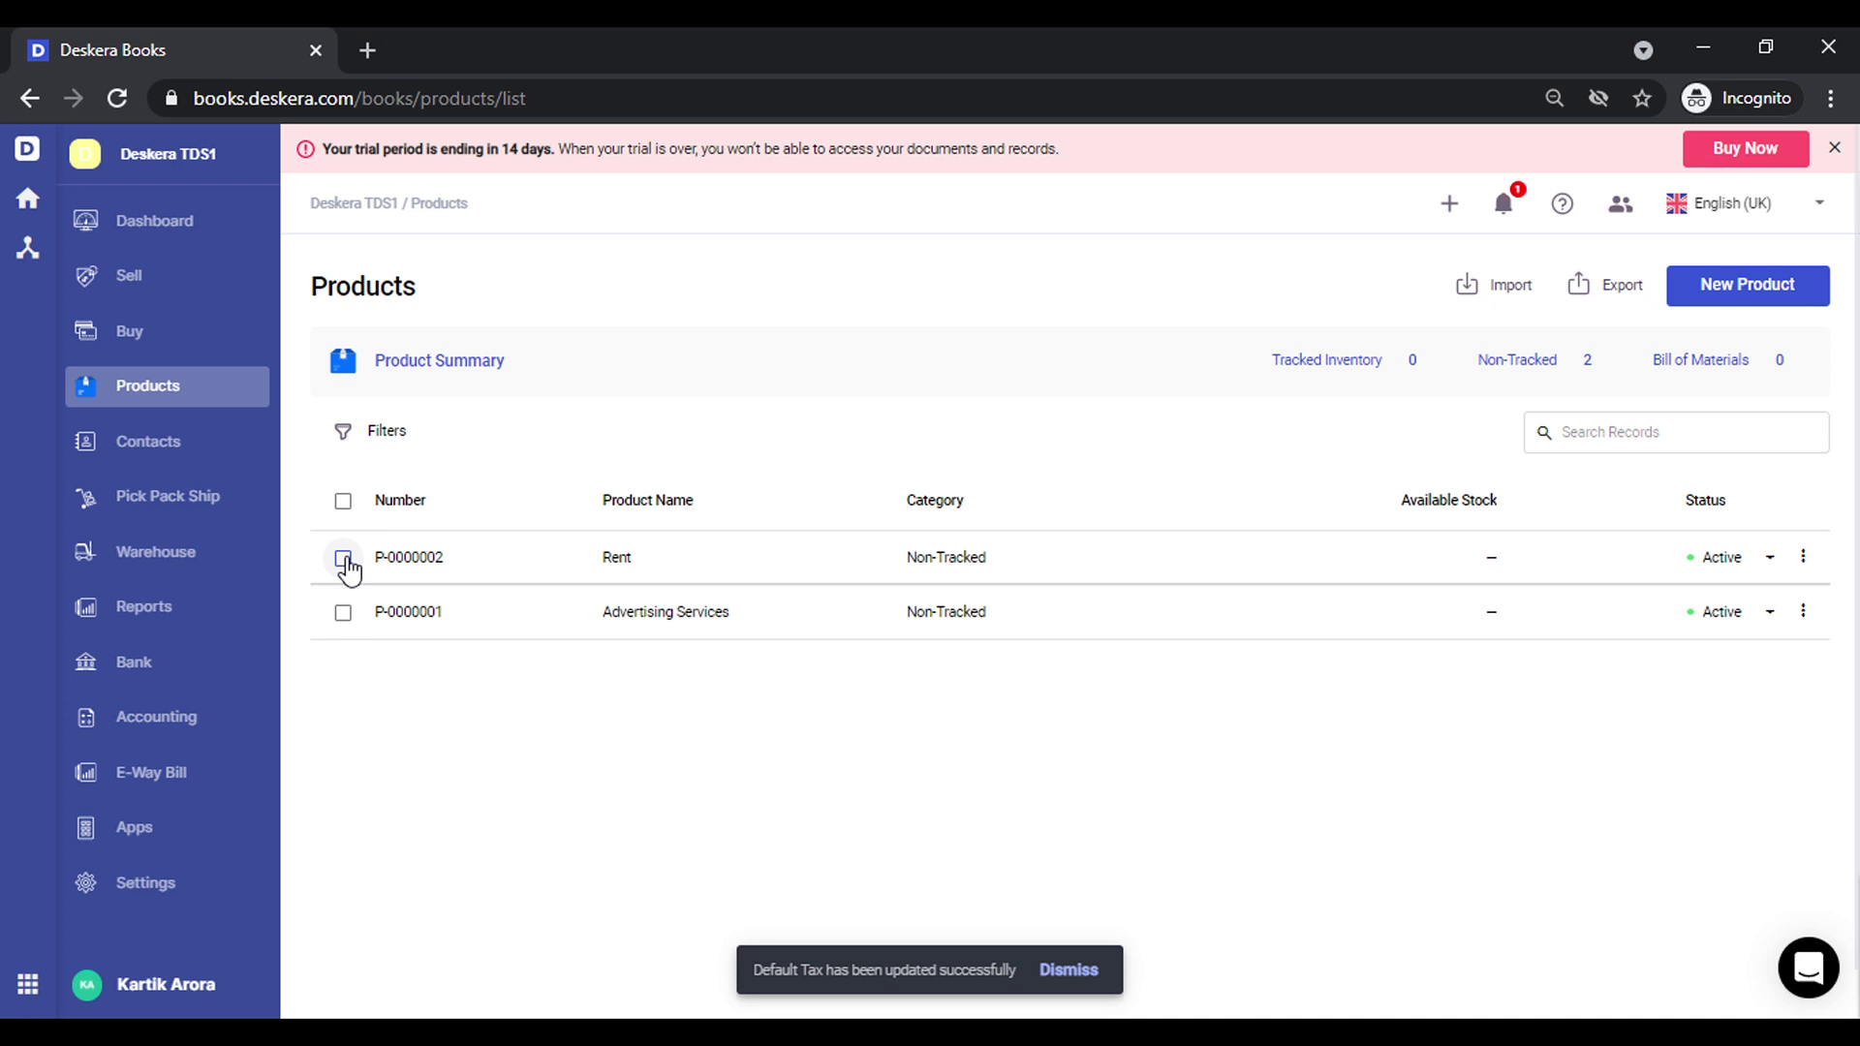
# Create a new contact named Landlord 1 and enter its PAN/TAN number
pyautogui.click(183, 457)
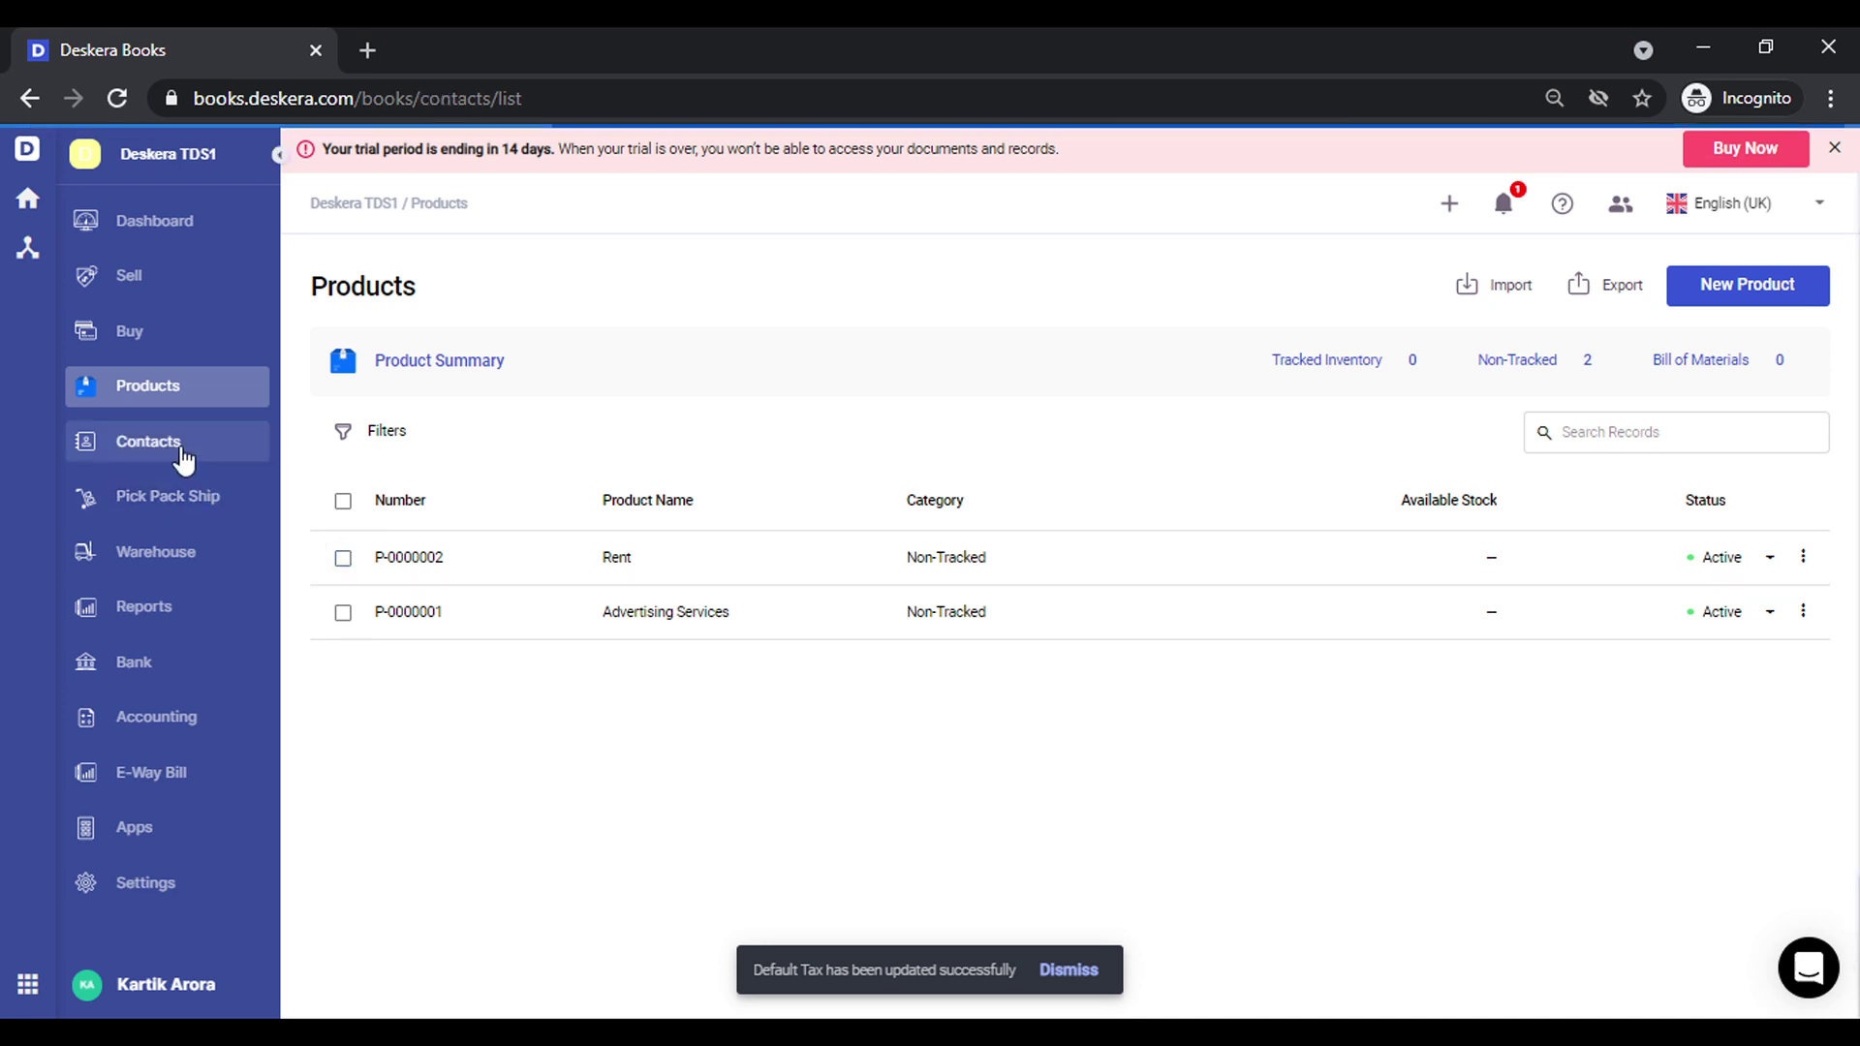
pyautogui.click(1814, 298)
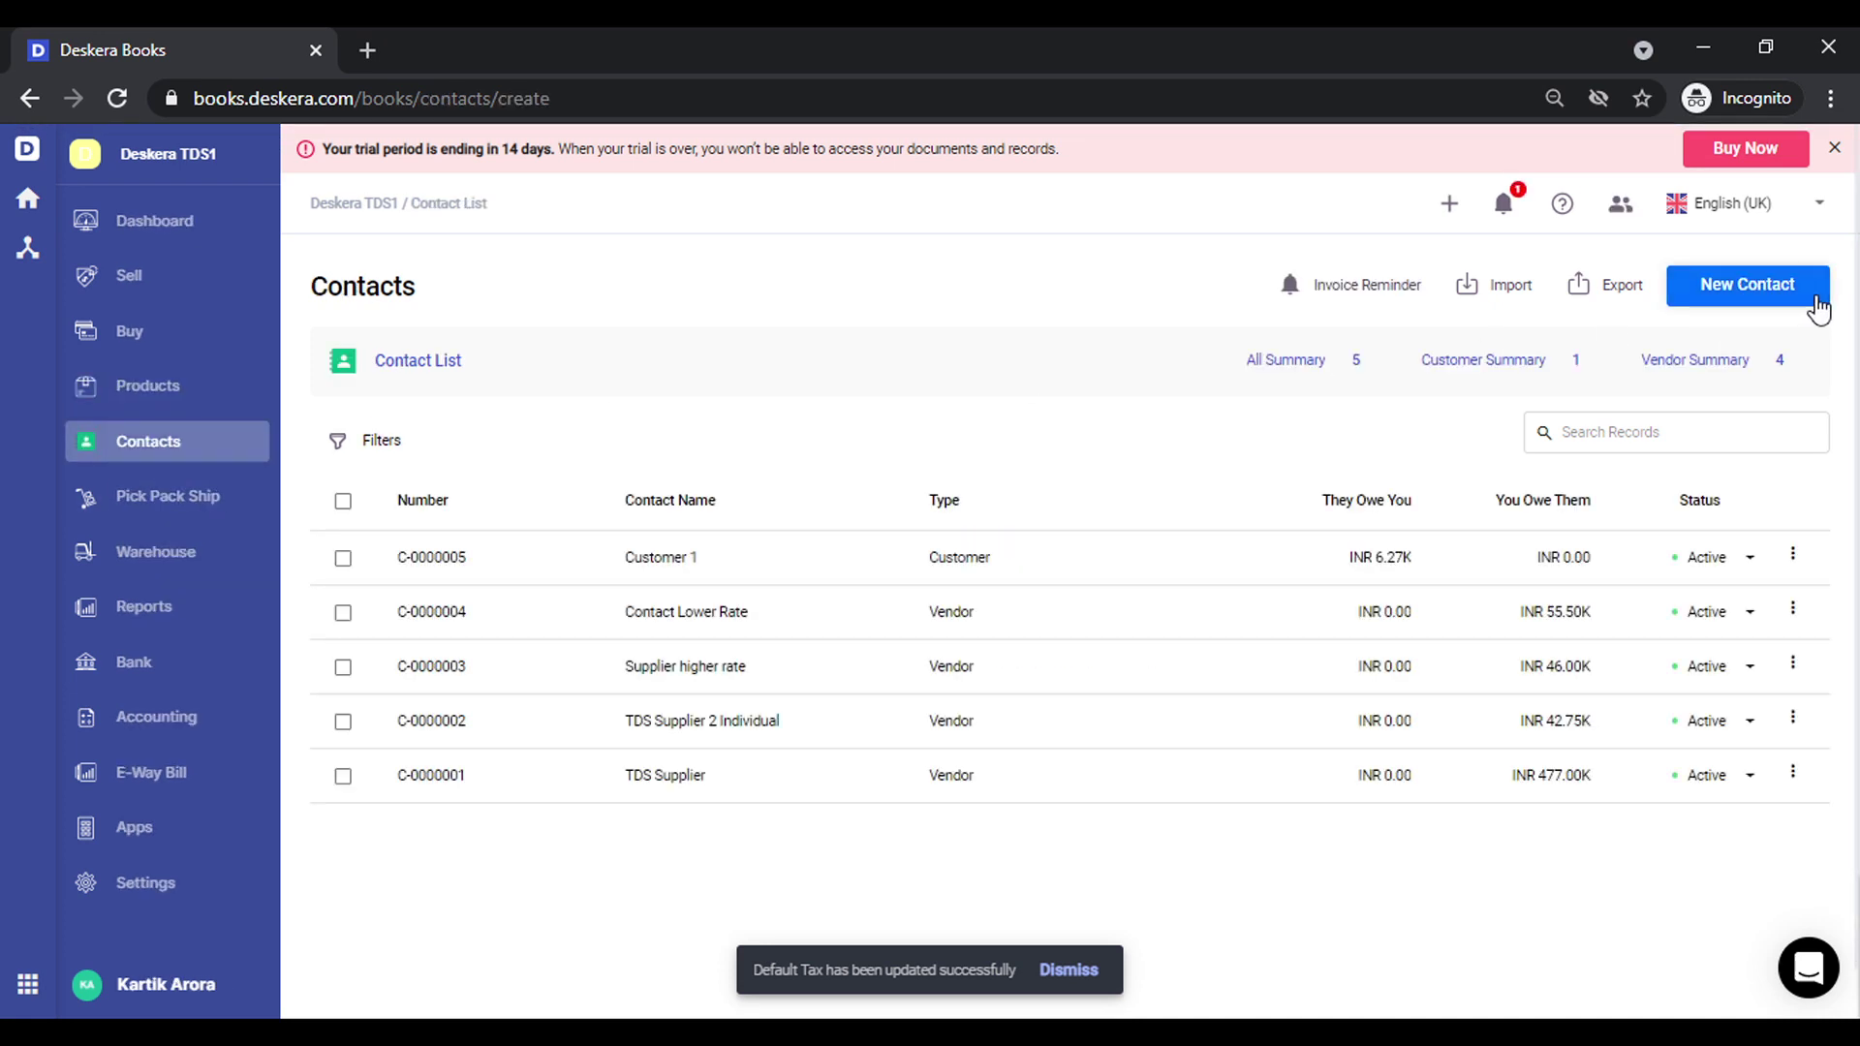
pyautogui.click(717, 469)
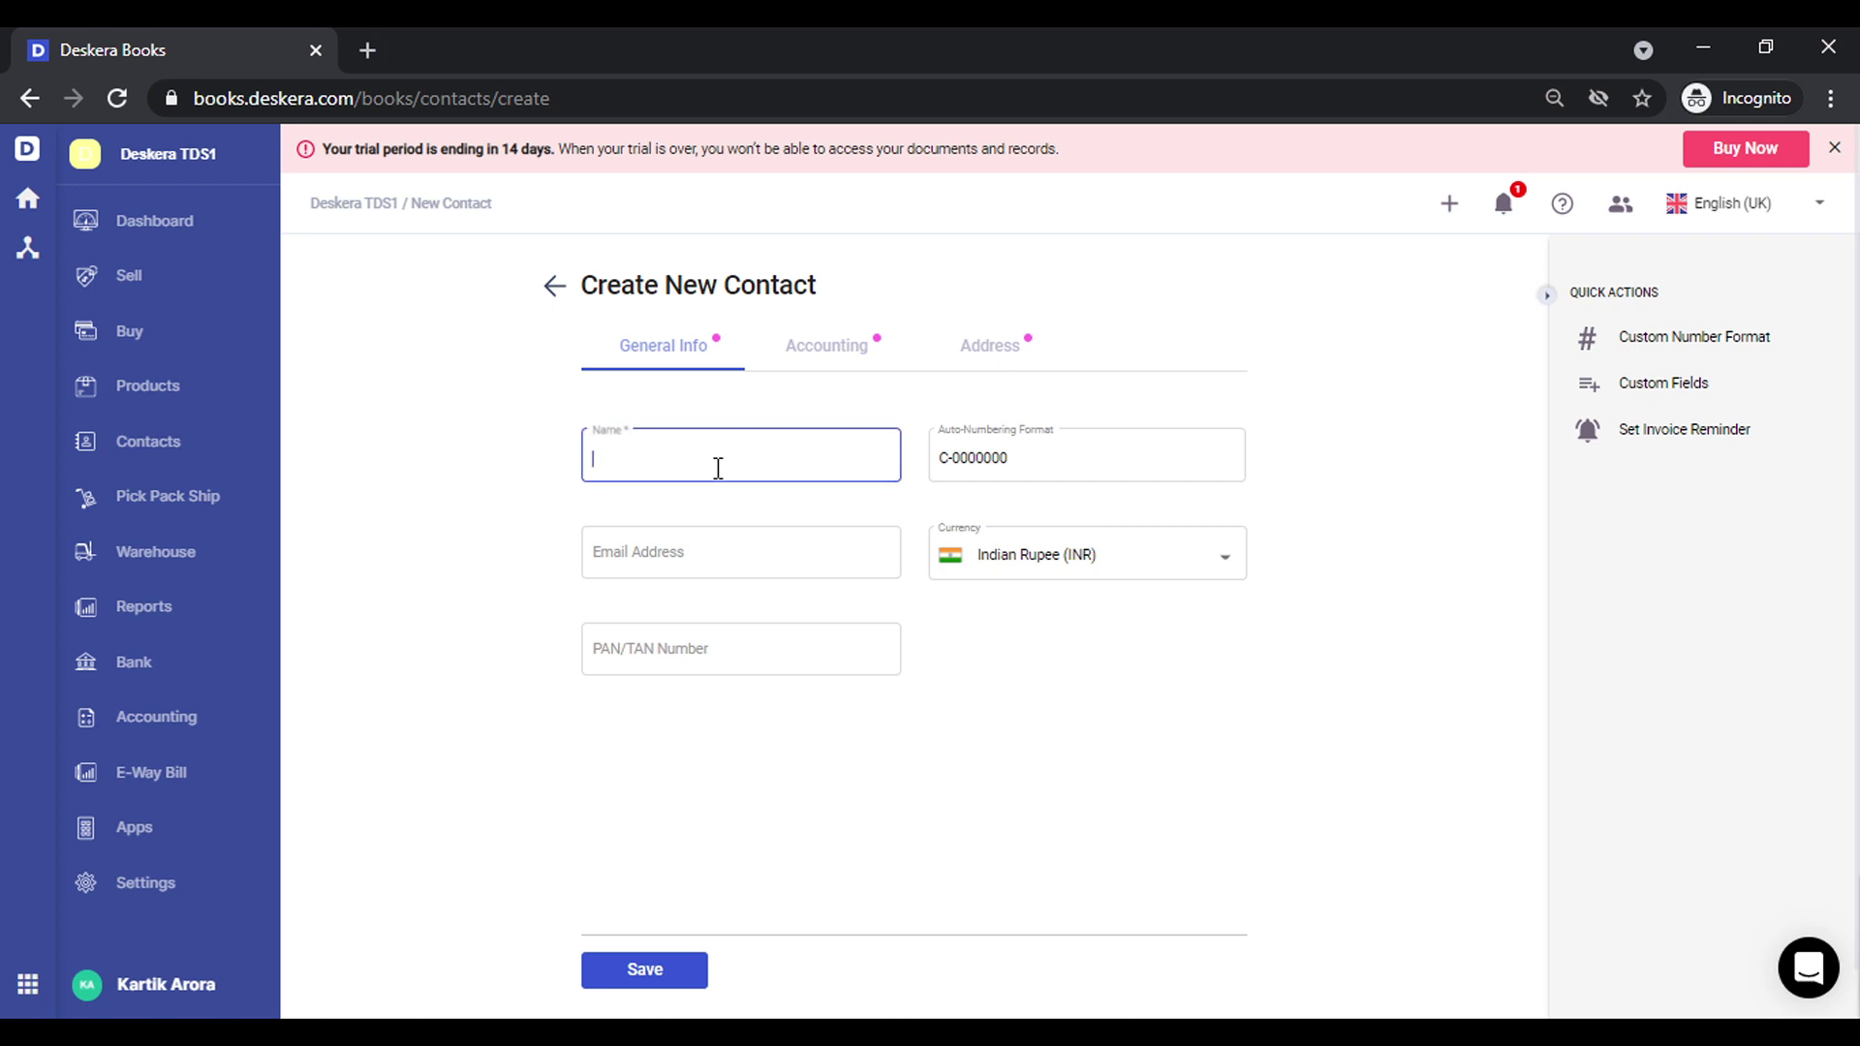
pyautogui.write('Landlord')
pyautogui.press('Tab')
pyautogui.press('Tab')
pyautogui.press('Tab')
pyautogui.press('Tab')
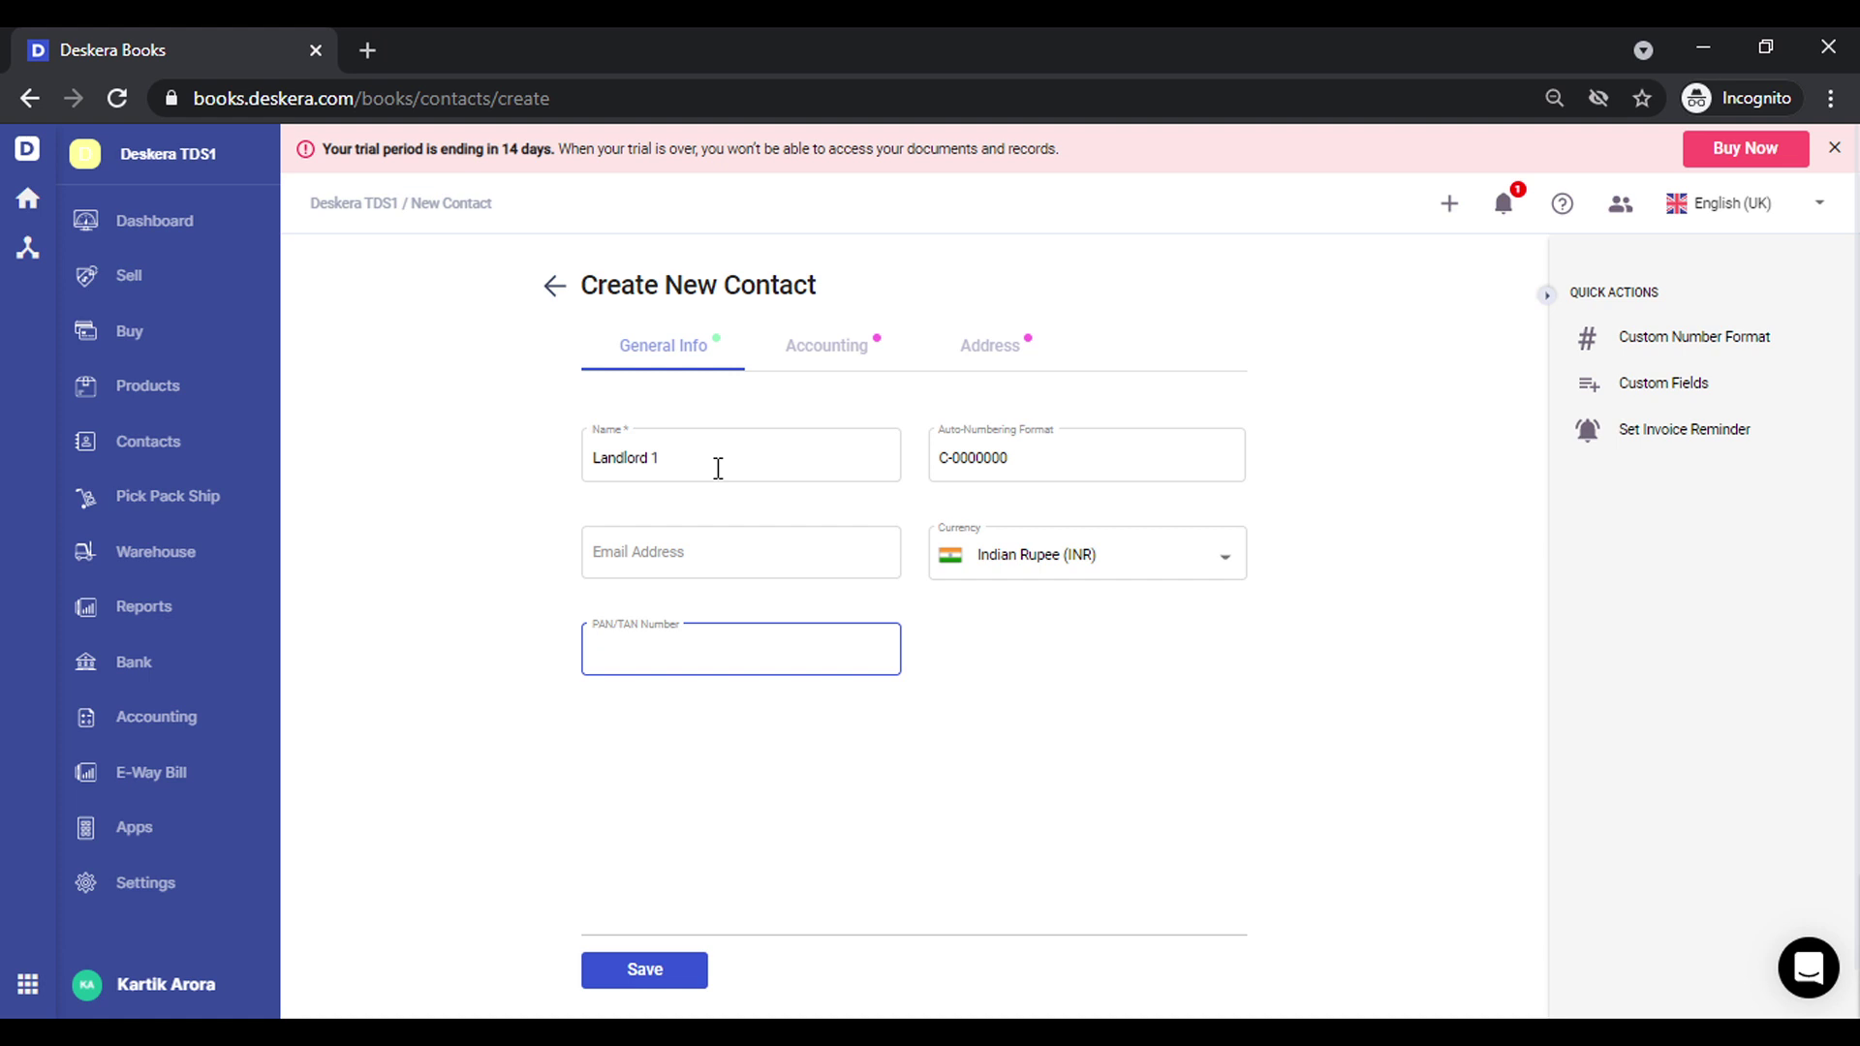
pyautogui.hotkey('ctrl', 'a')
pyautogui.hotkey('ctrl', 'c')
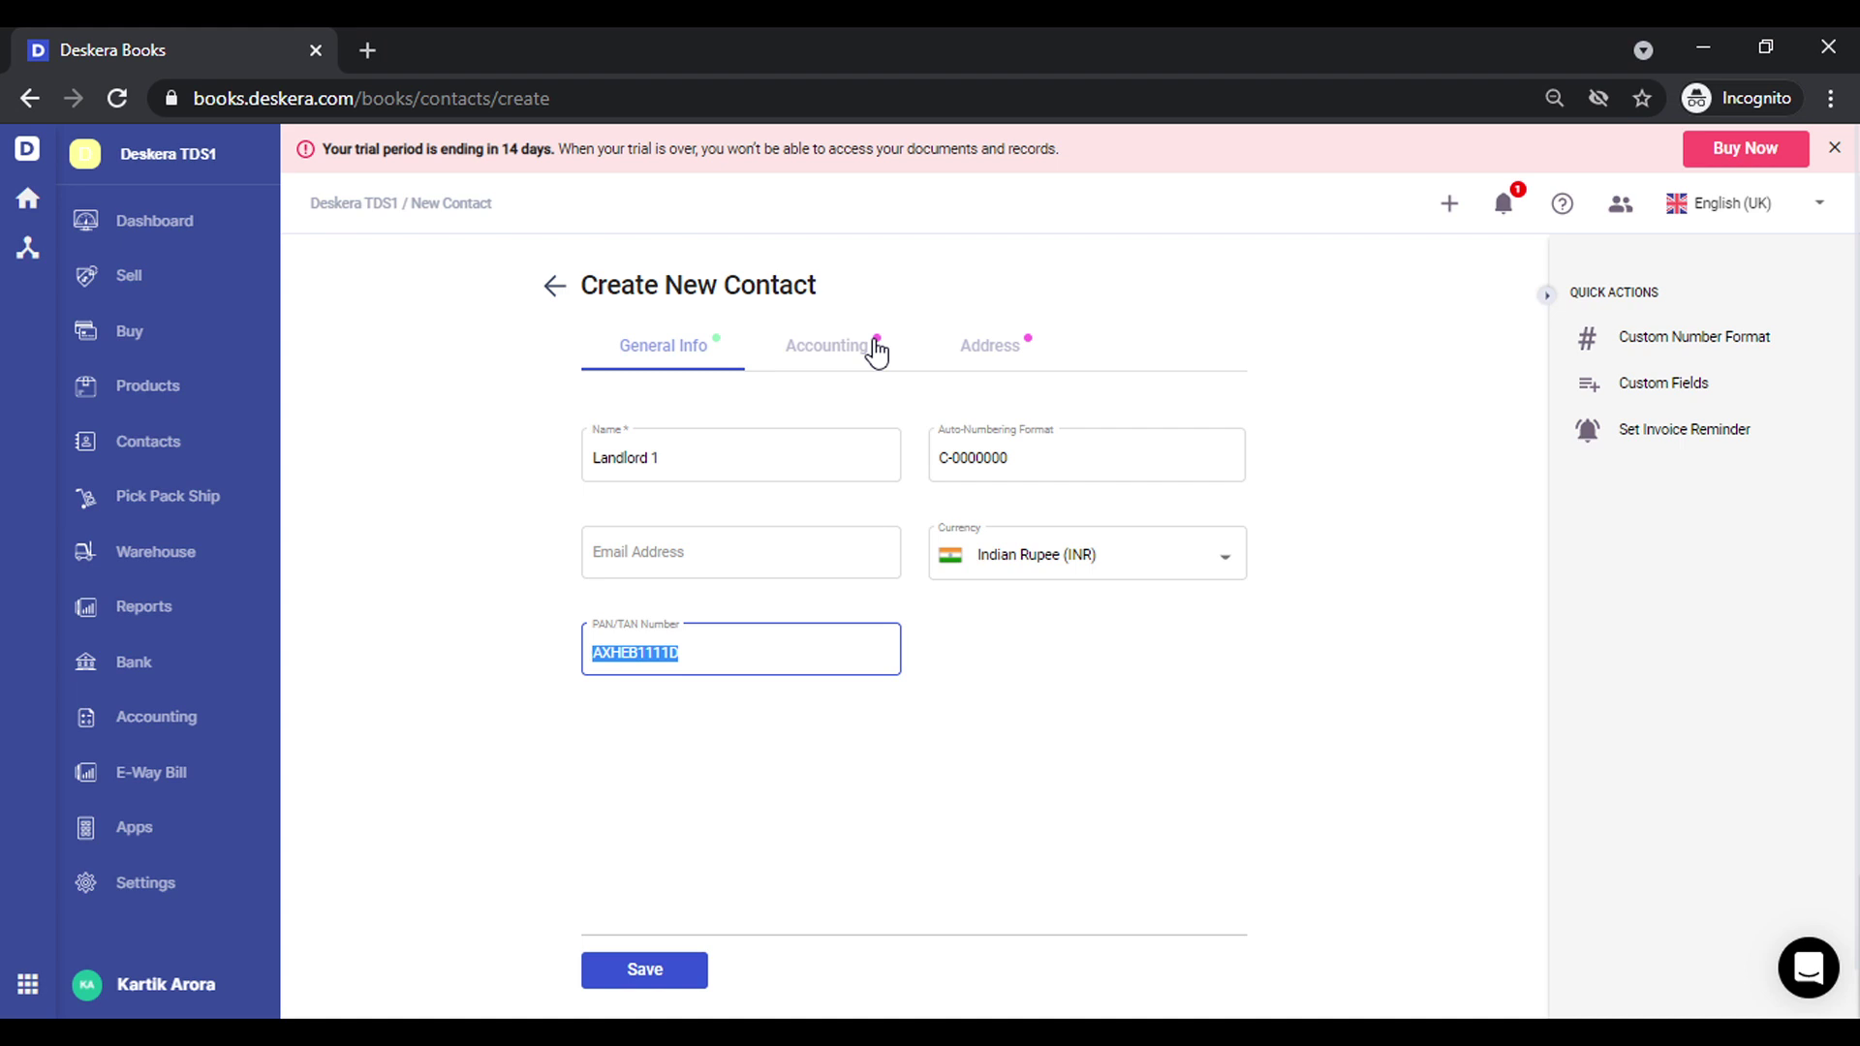
# Enter the contact's GSTIN as 07, the pasted PAN, then 1ZB on the Accounting tab
pyautogui.click(876, 354)
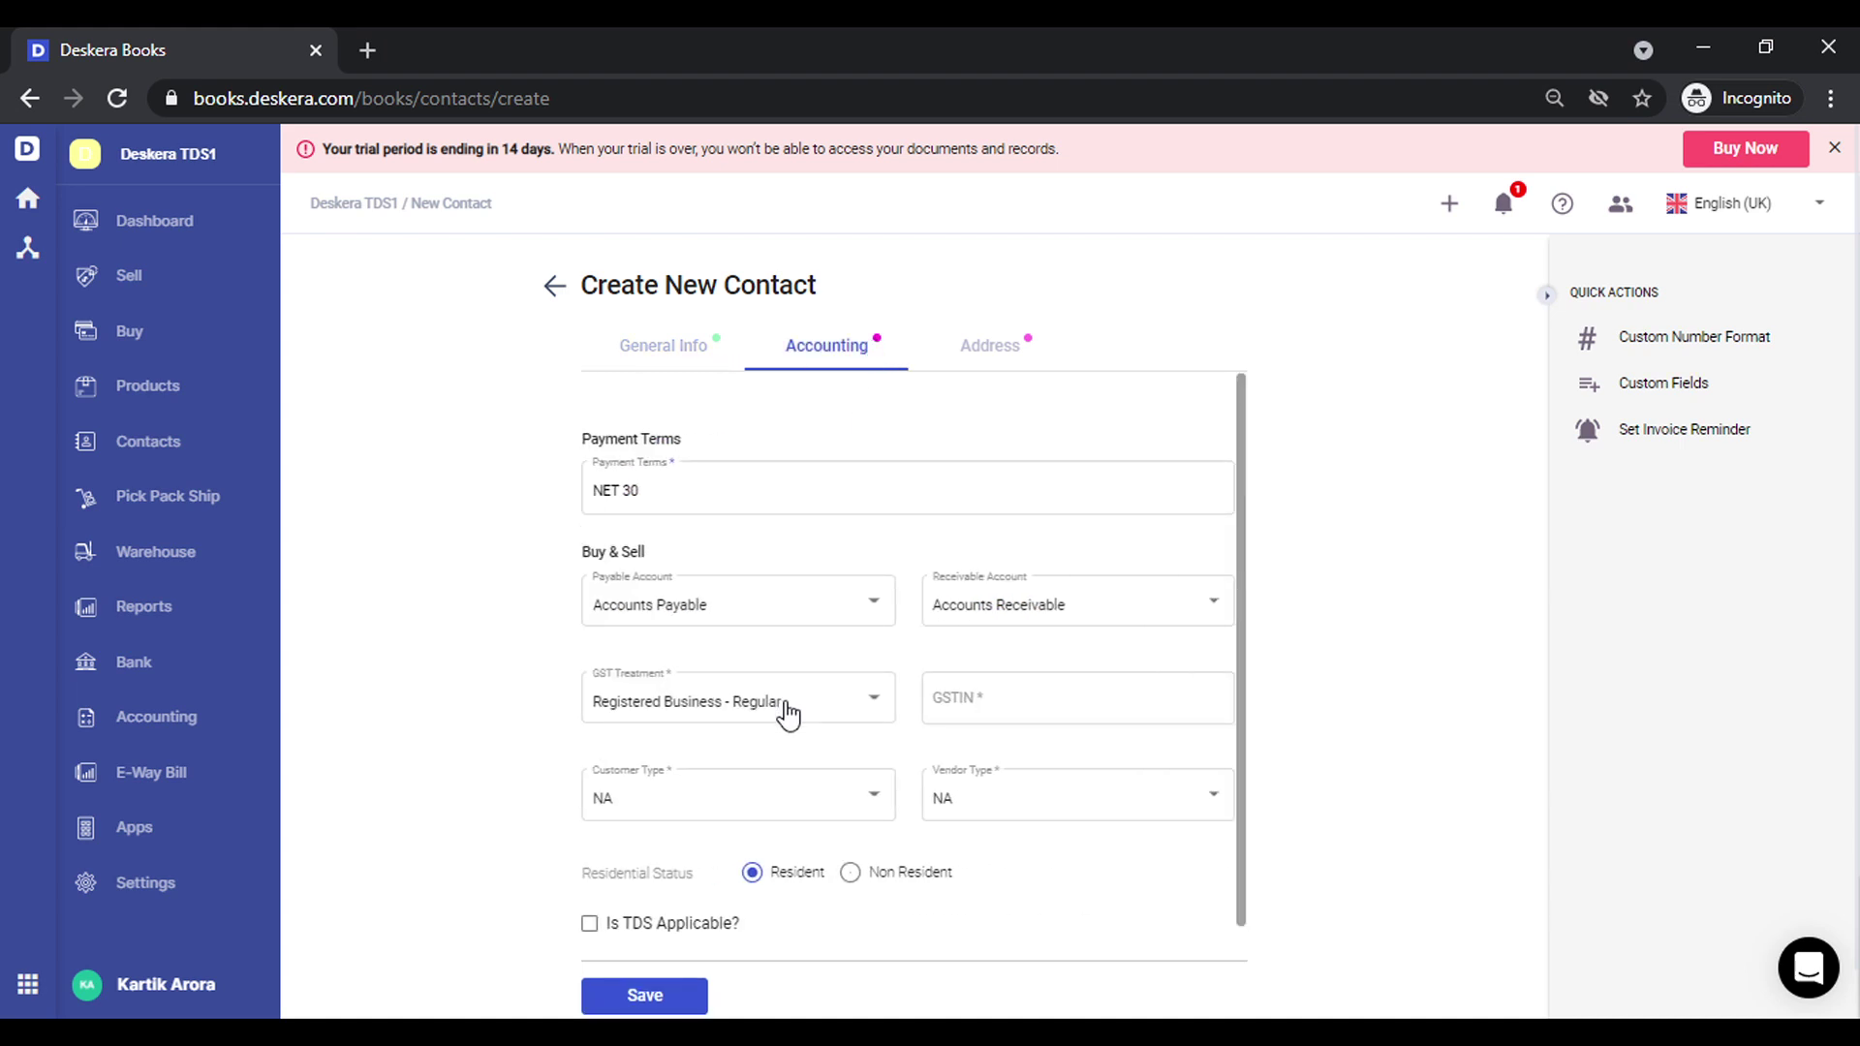
pyautogui.click(988, 722)
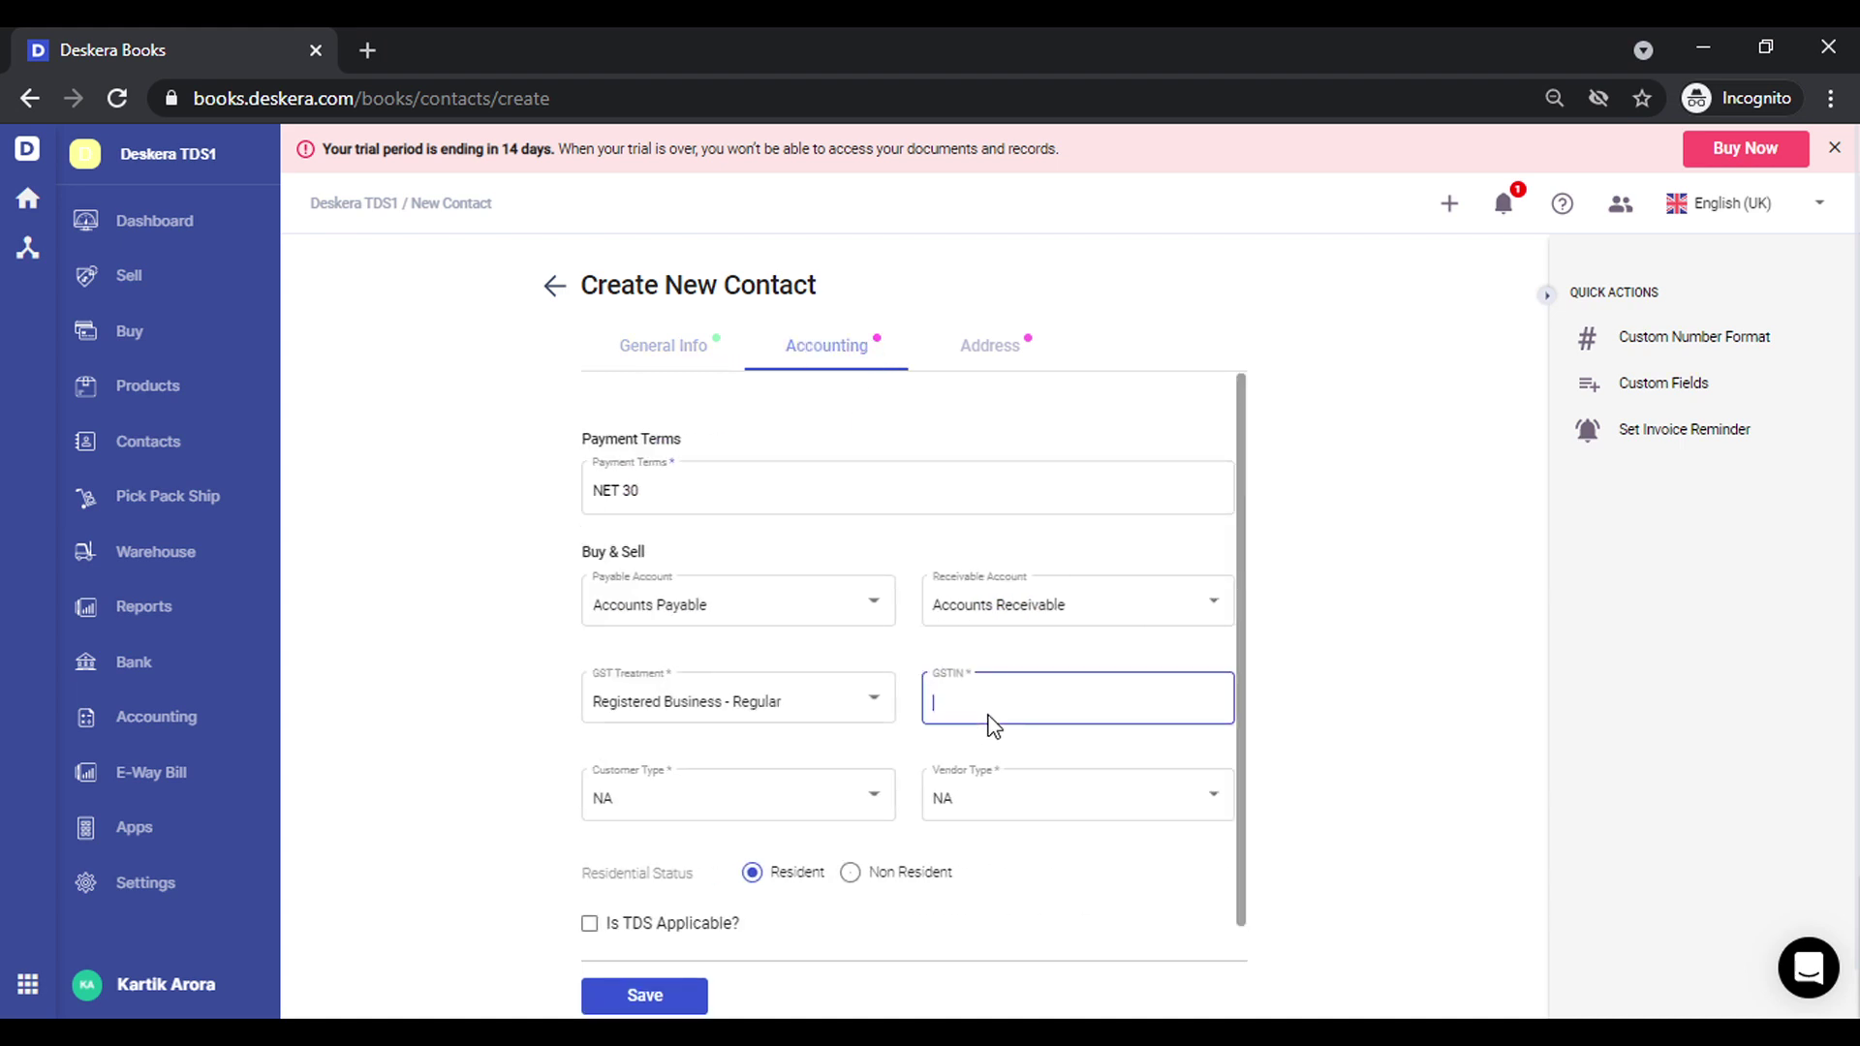
pyautogui.write('07')
pyautogui.hotkey('ctrl', 'v')
pyautogui.write('1ZB')
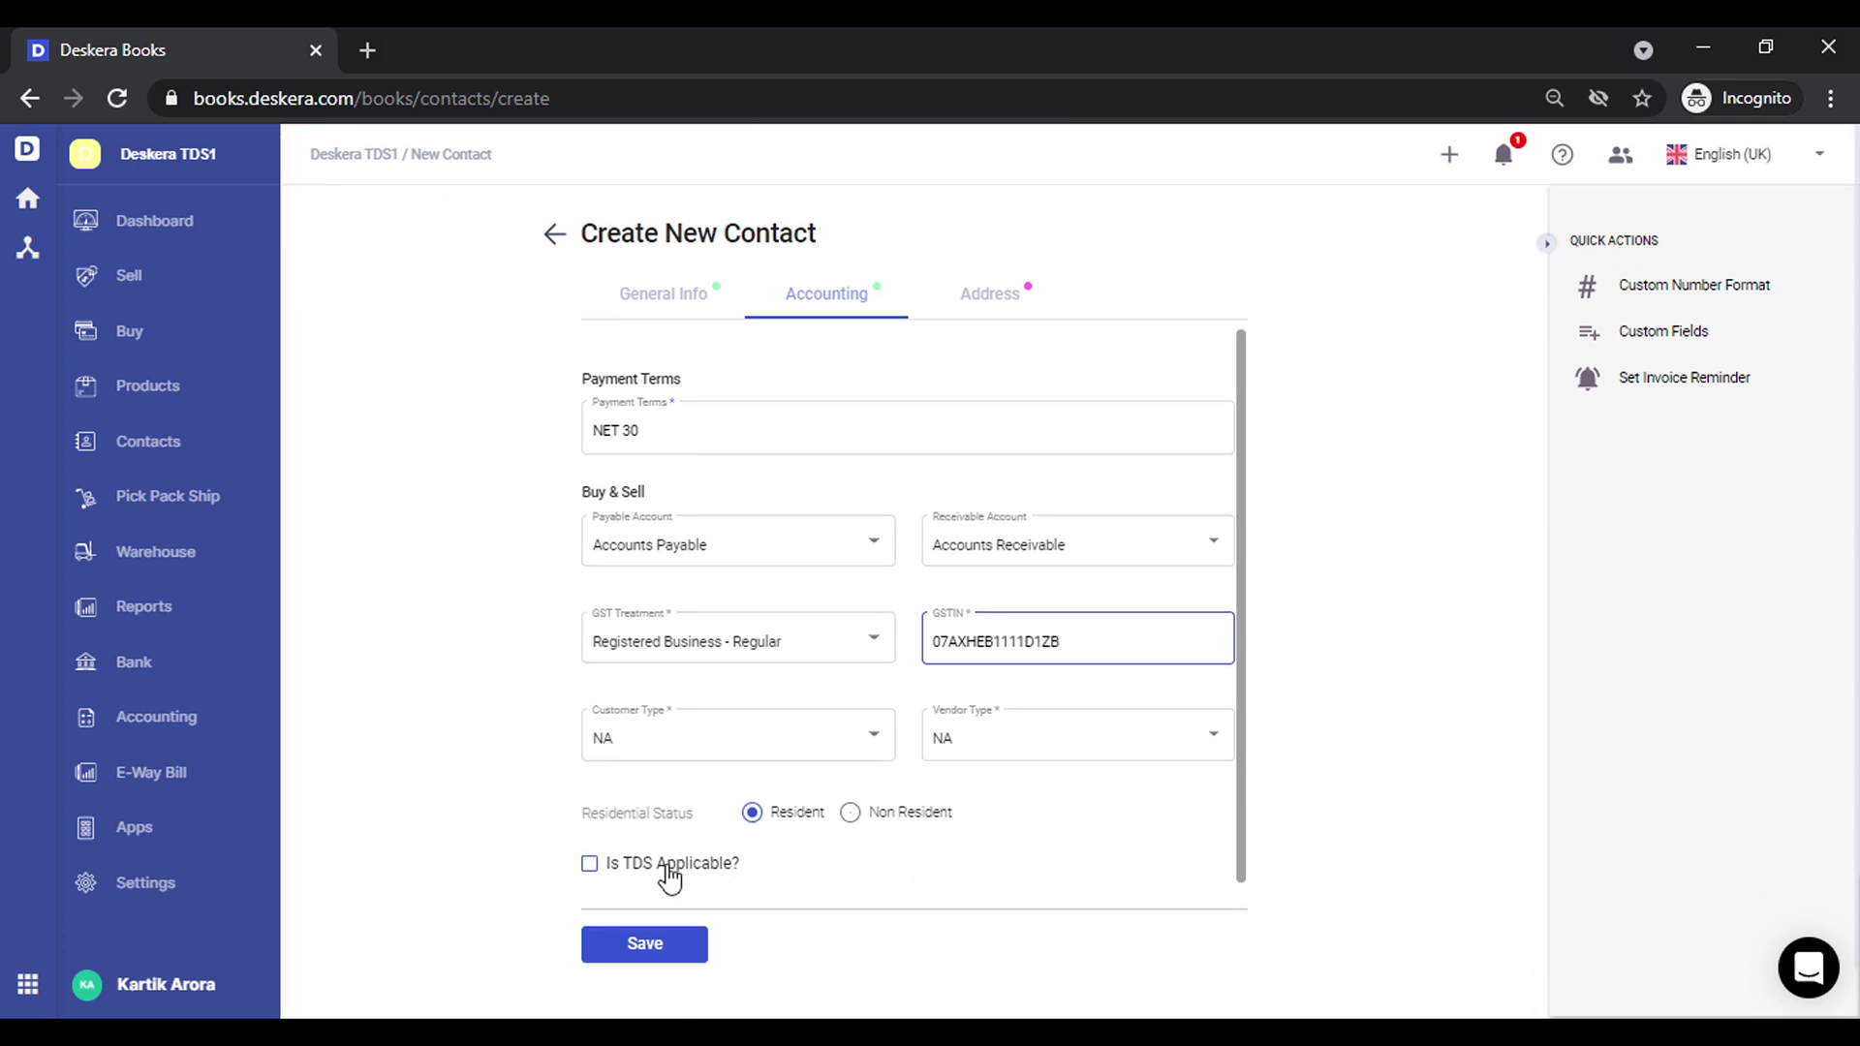
# Mark Landlord 1 as TDS applicable with the vendor TAN and deductee type Company
pyautogui.click(690, 874)
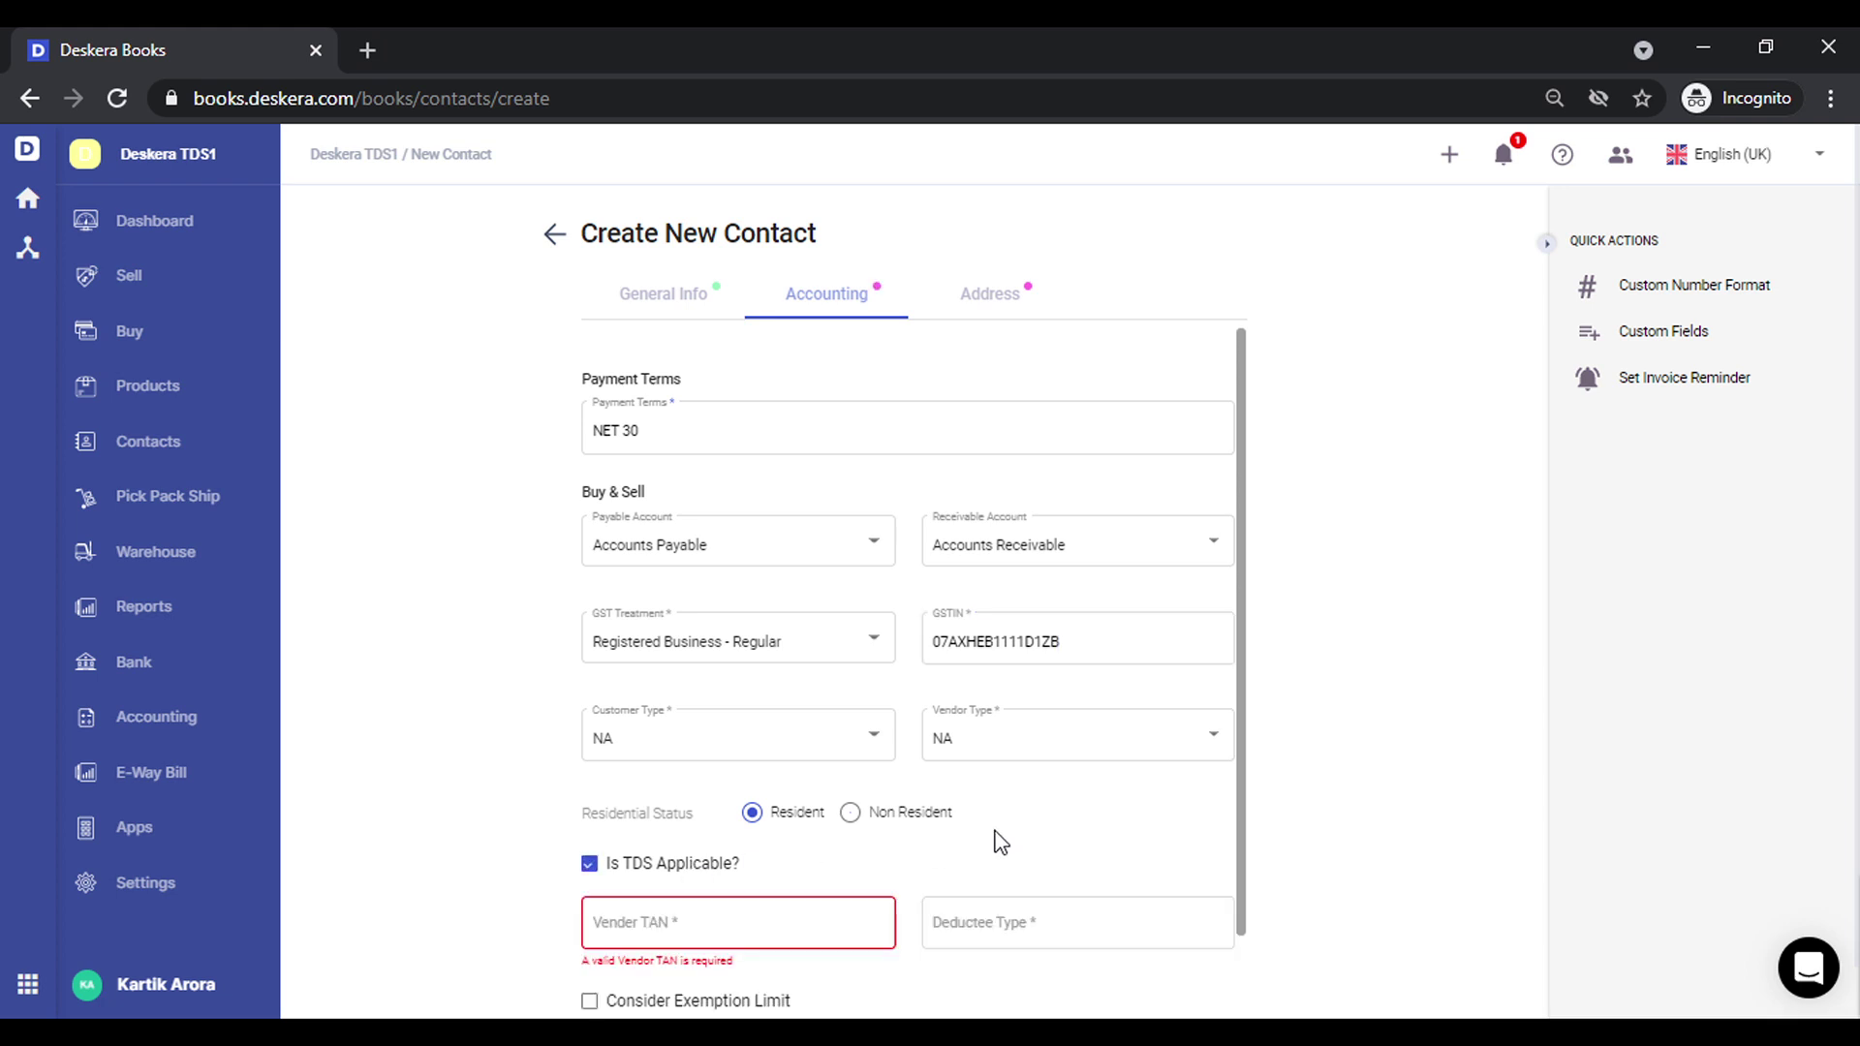
pyautogui.scroll(-1, 998, 839)
pyautogui.click(814, 802)
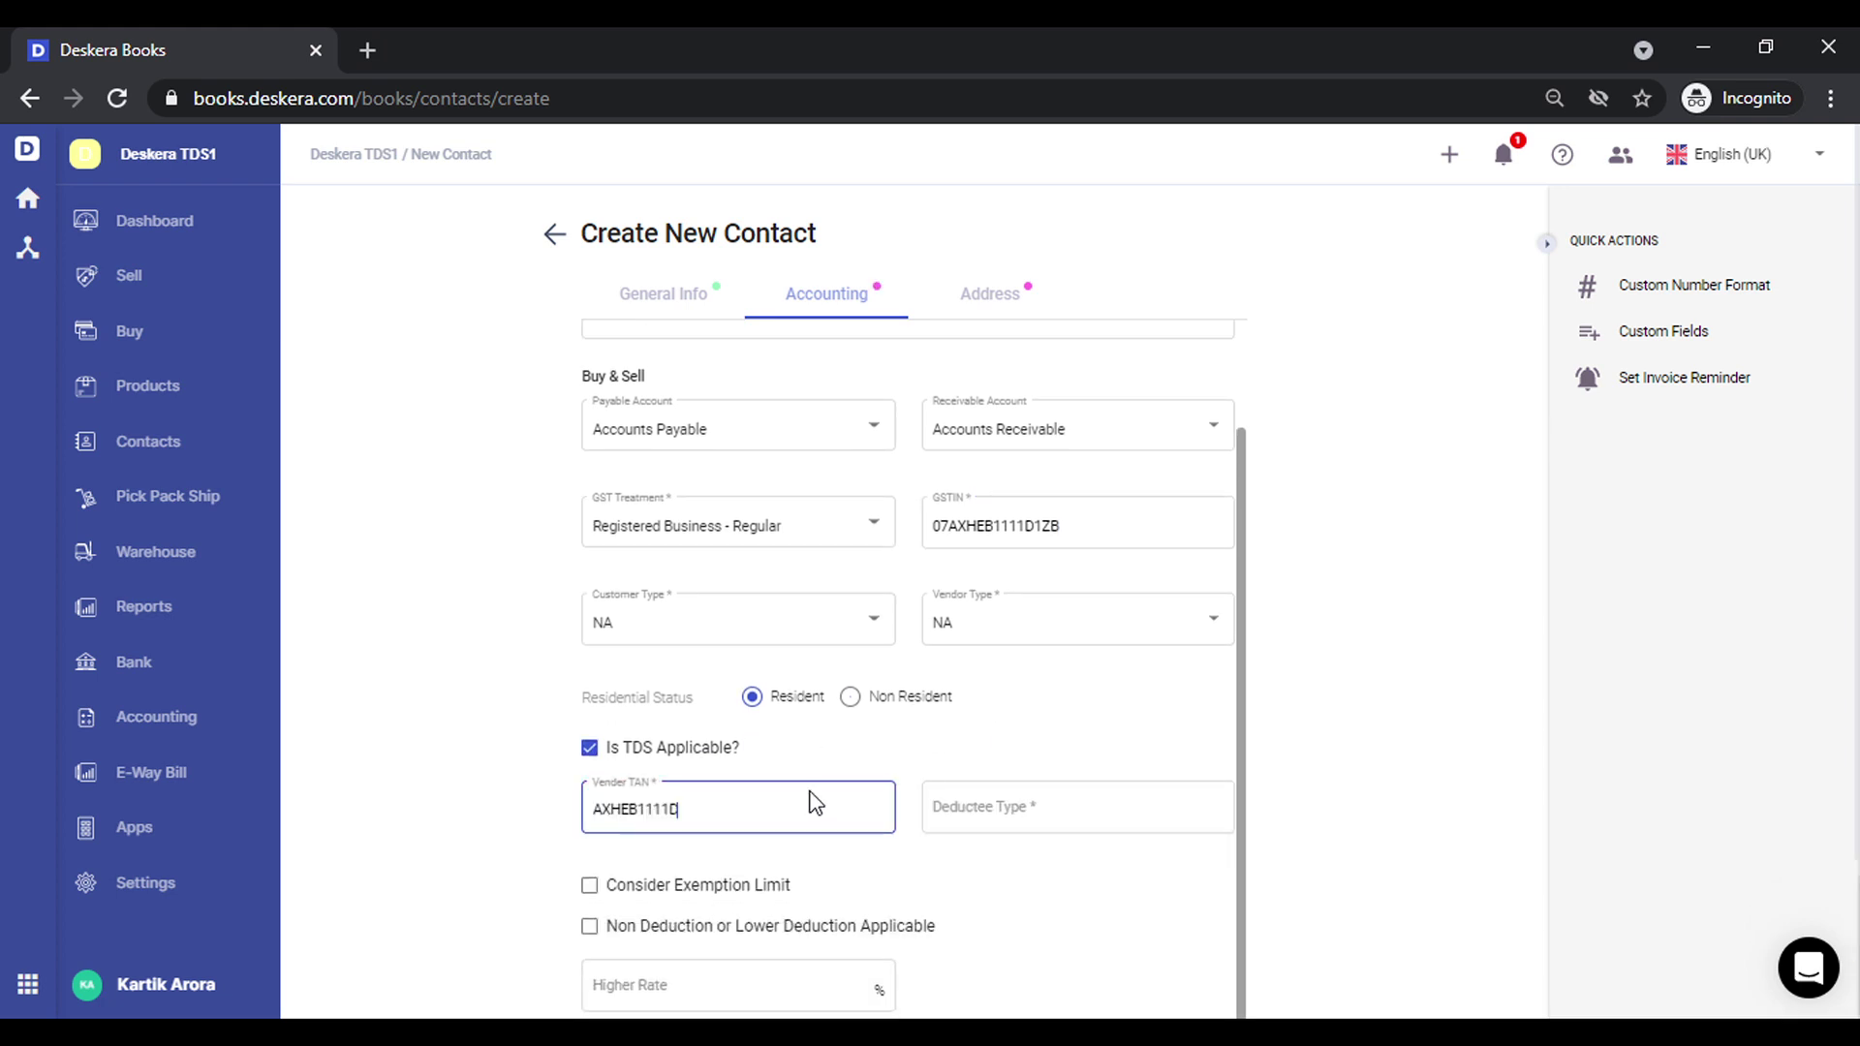
pyautogui.press('Tab')
pyautogui.write('COM')
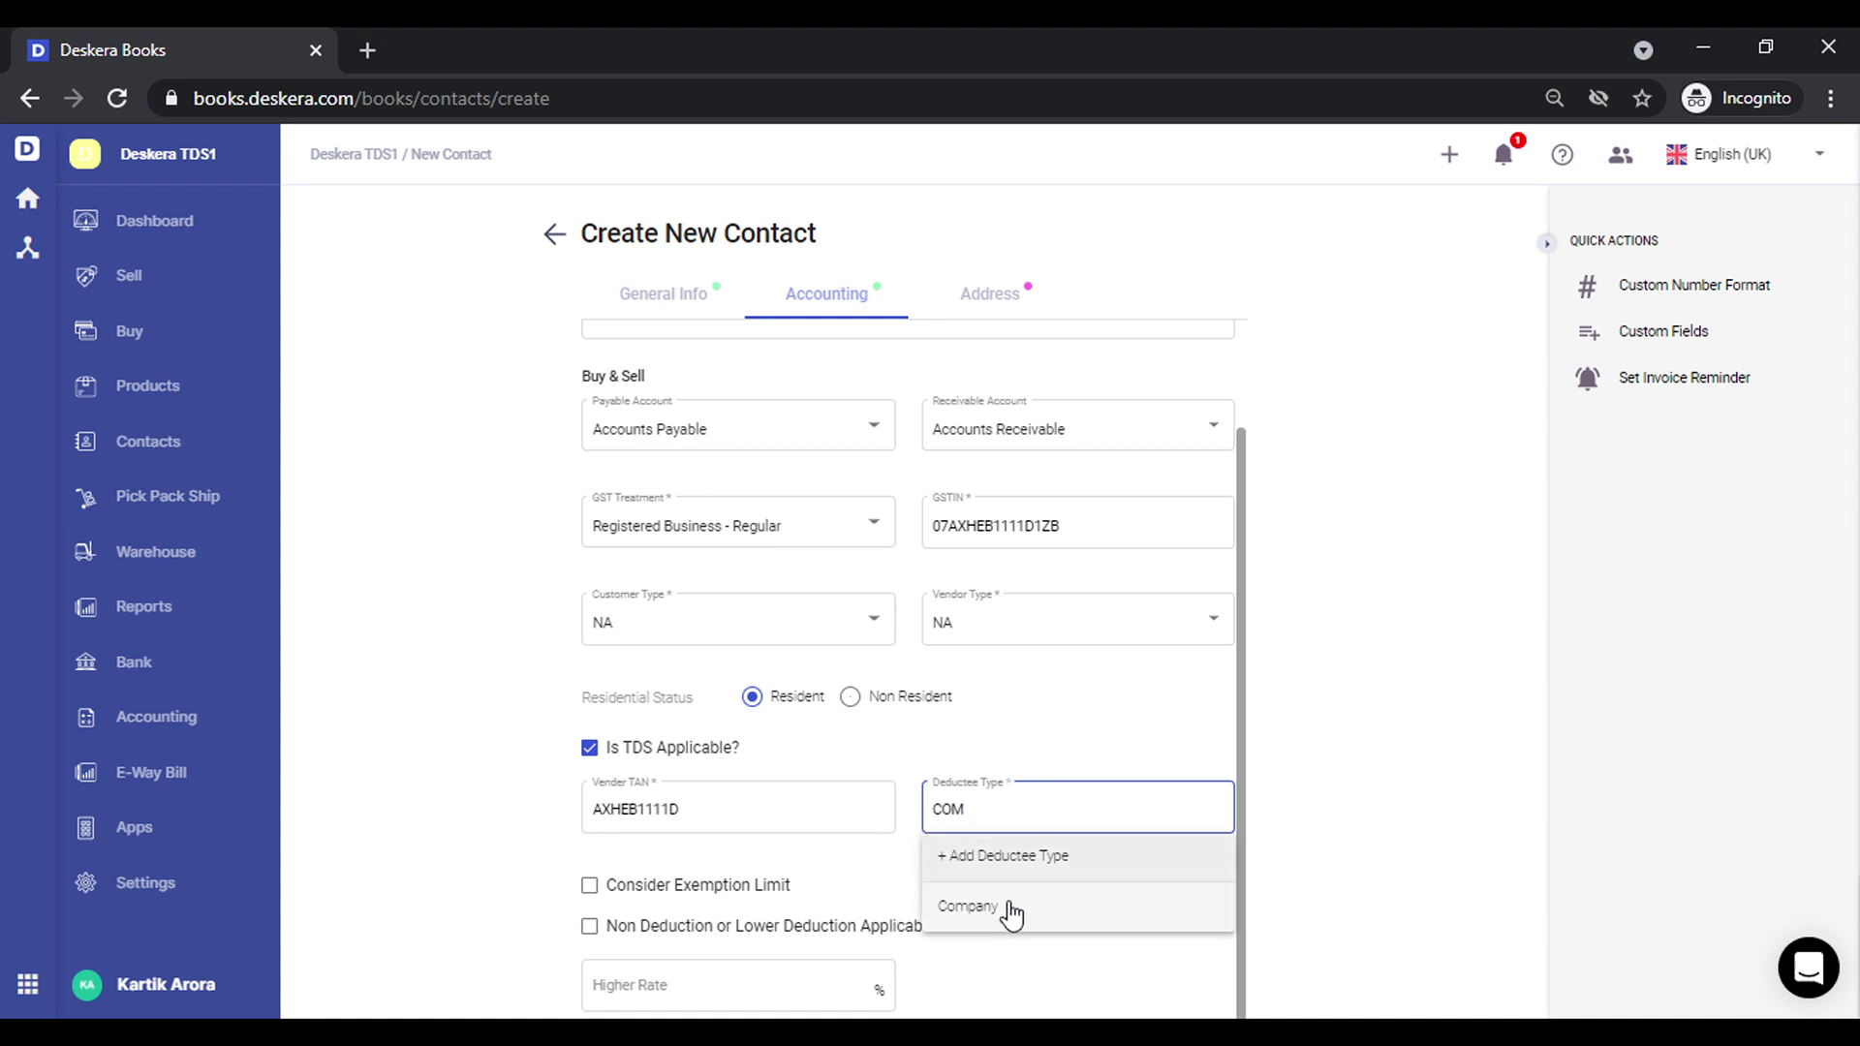
pyautogui.click(1011, 914)
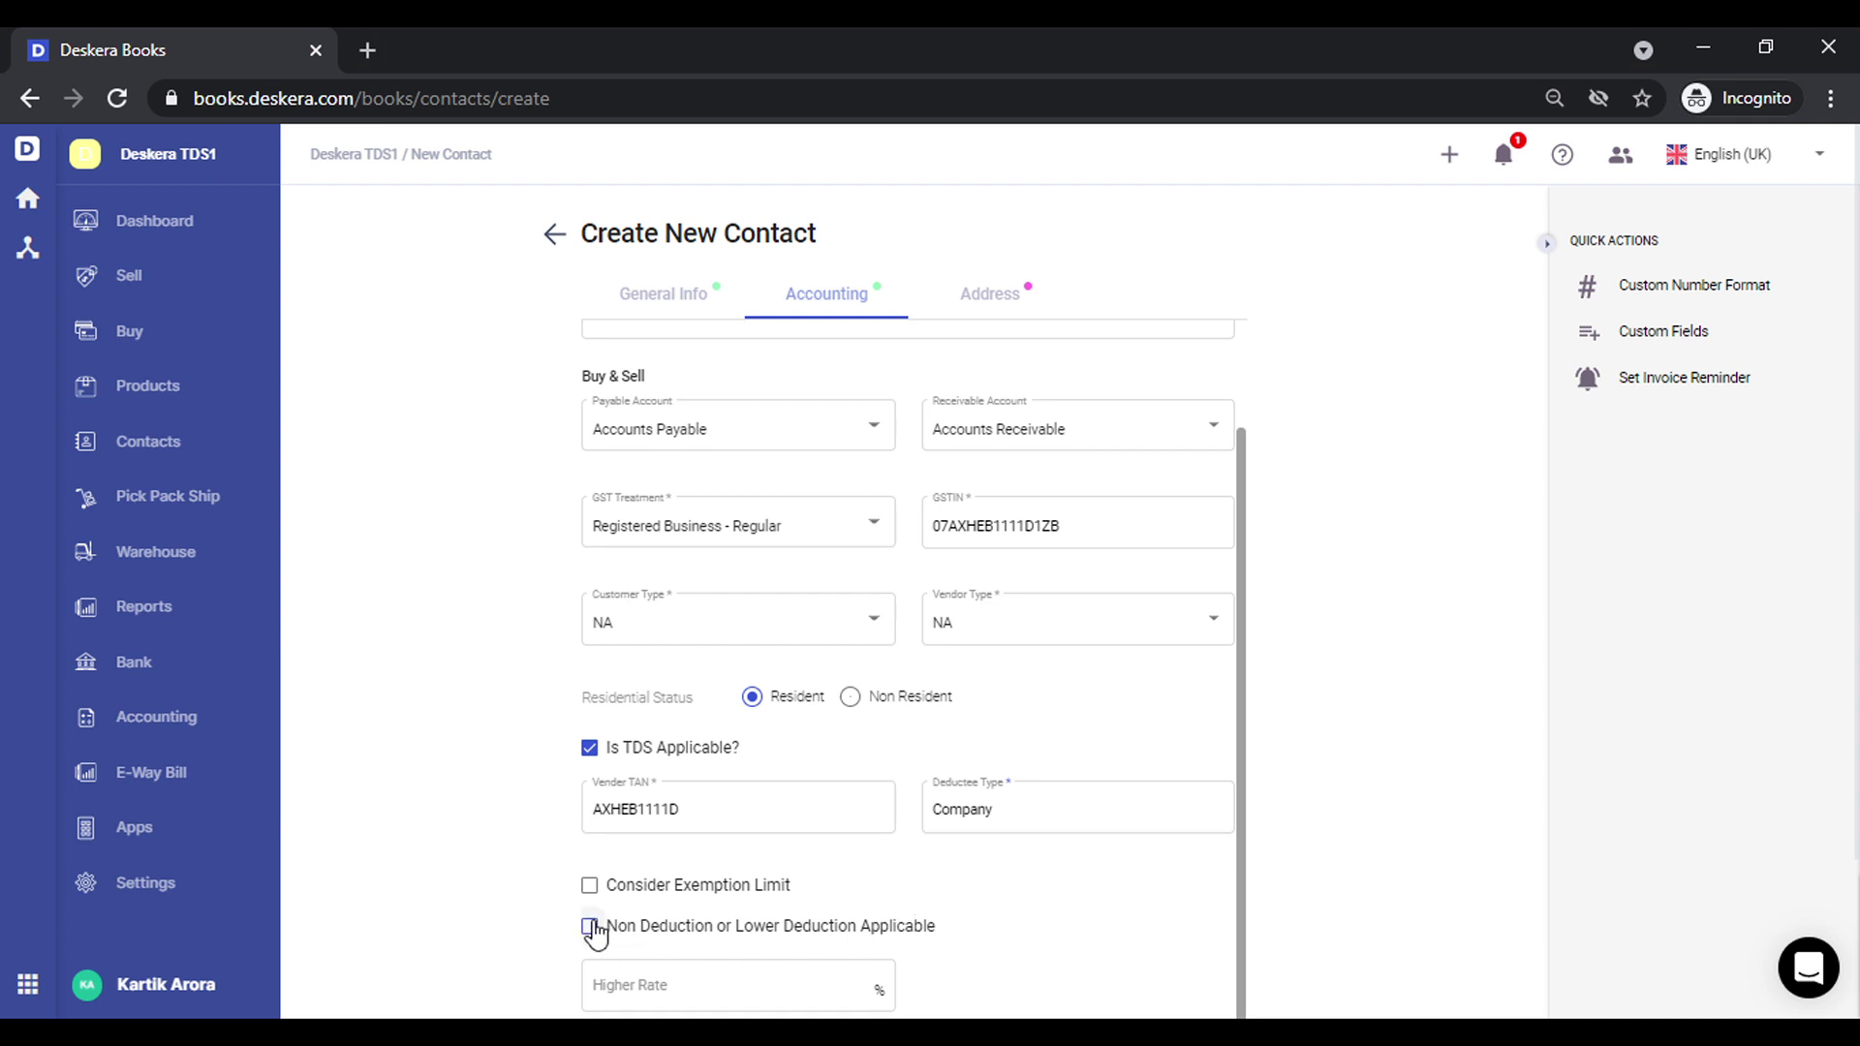
# Leave Non Deduction or Lower Deduction Applicable unchecked after toggling it on and off
pyautogui.click(590, 927)
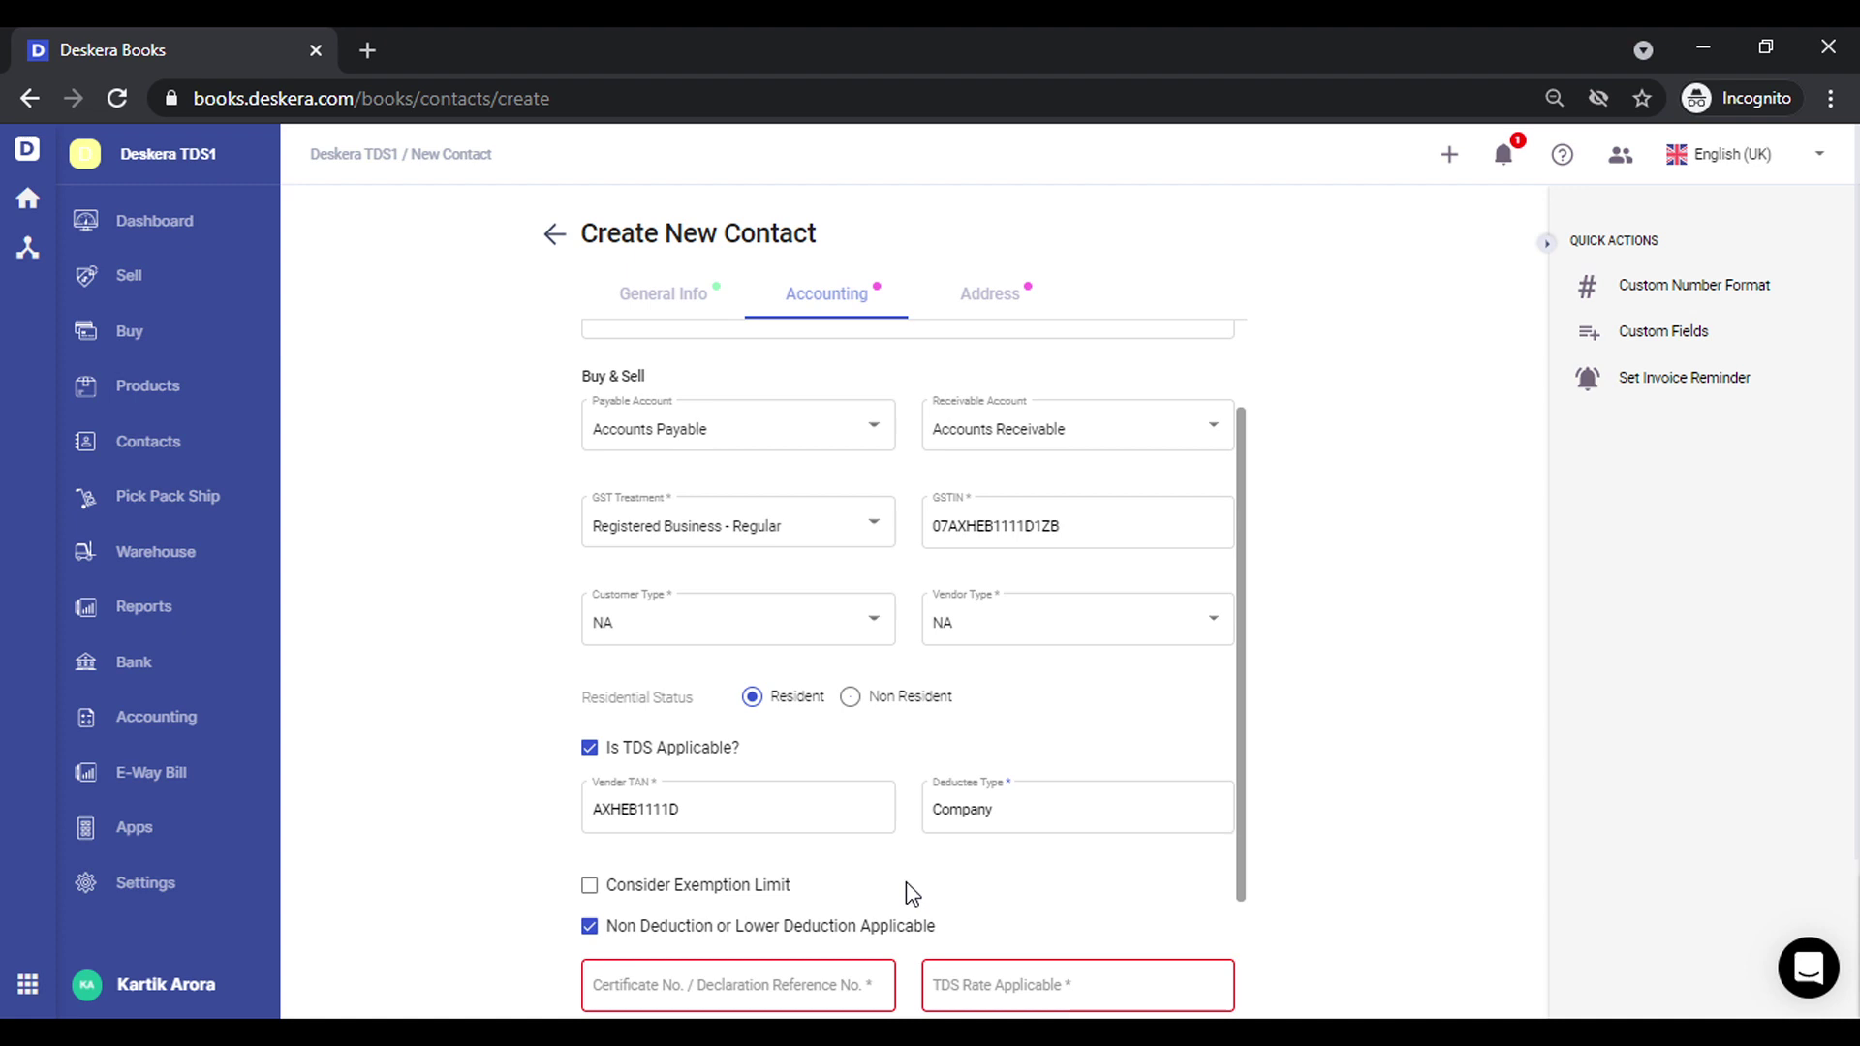
pyautogui.scroll(-2, 912, 893)
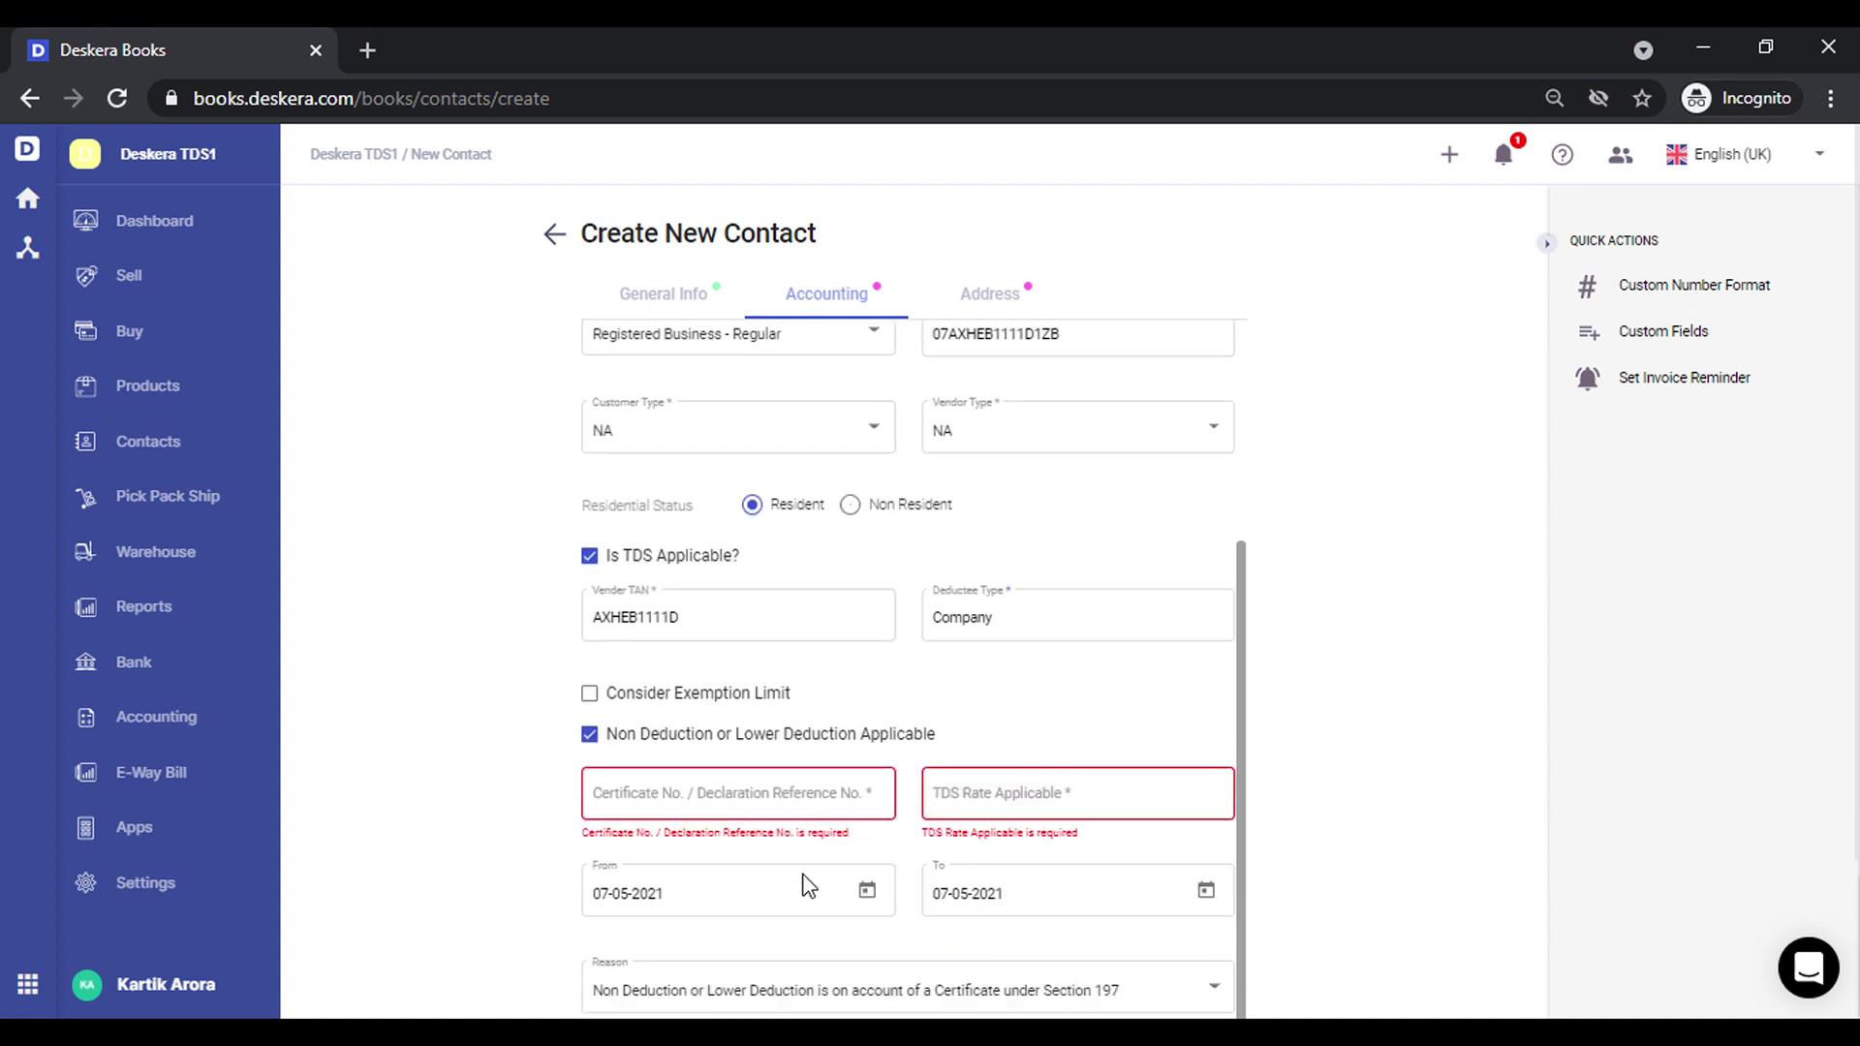
pyautogui.click(590, 735)
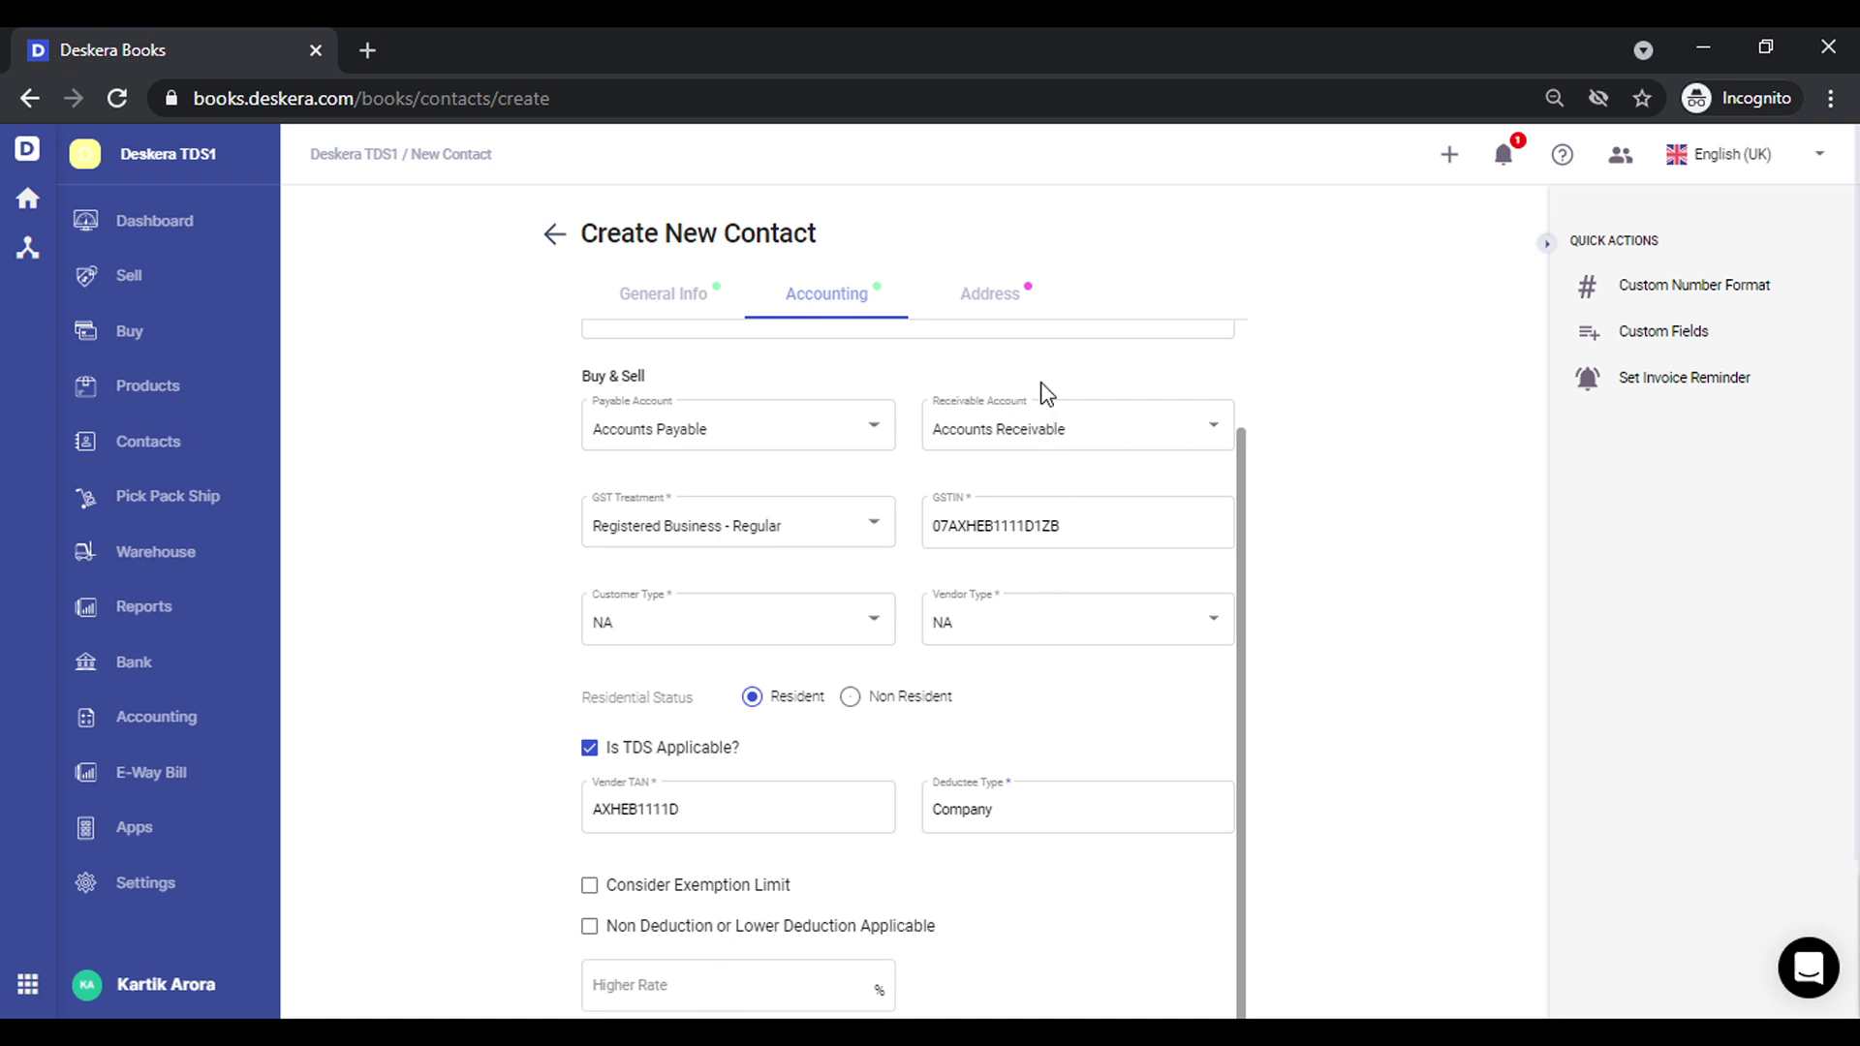
# Set Landlord 1's address state to Delhi and save the contact
pyautogui.click(1015, 293)
pyautogui.click(793, 419)
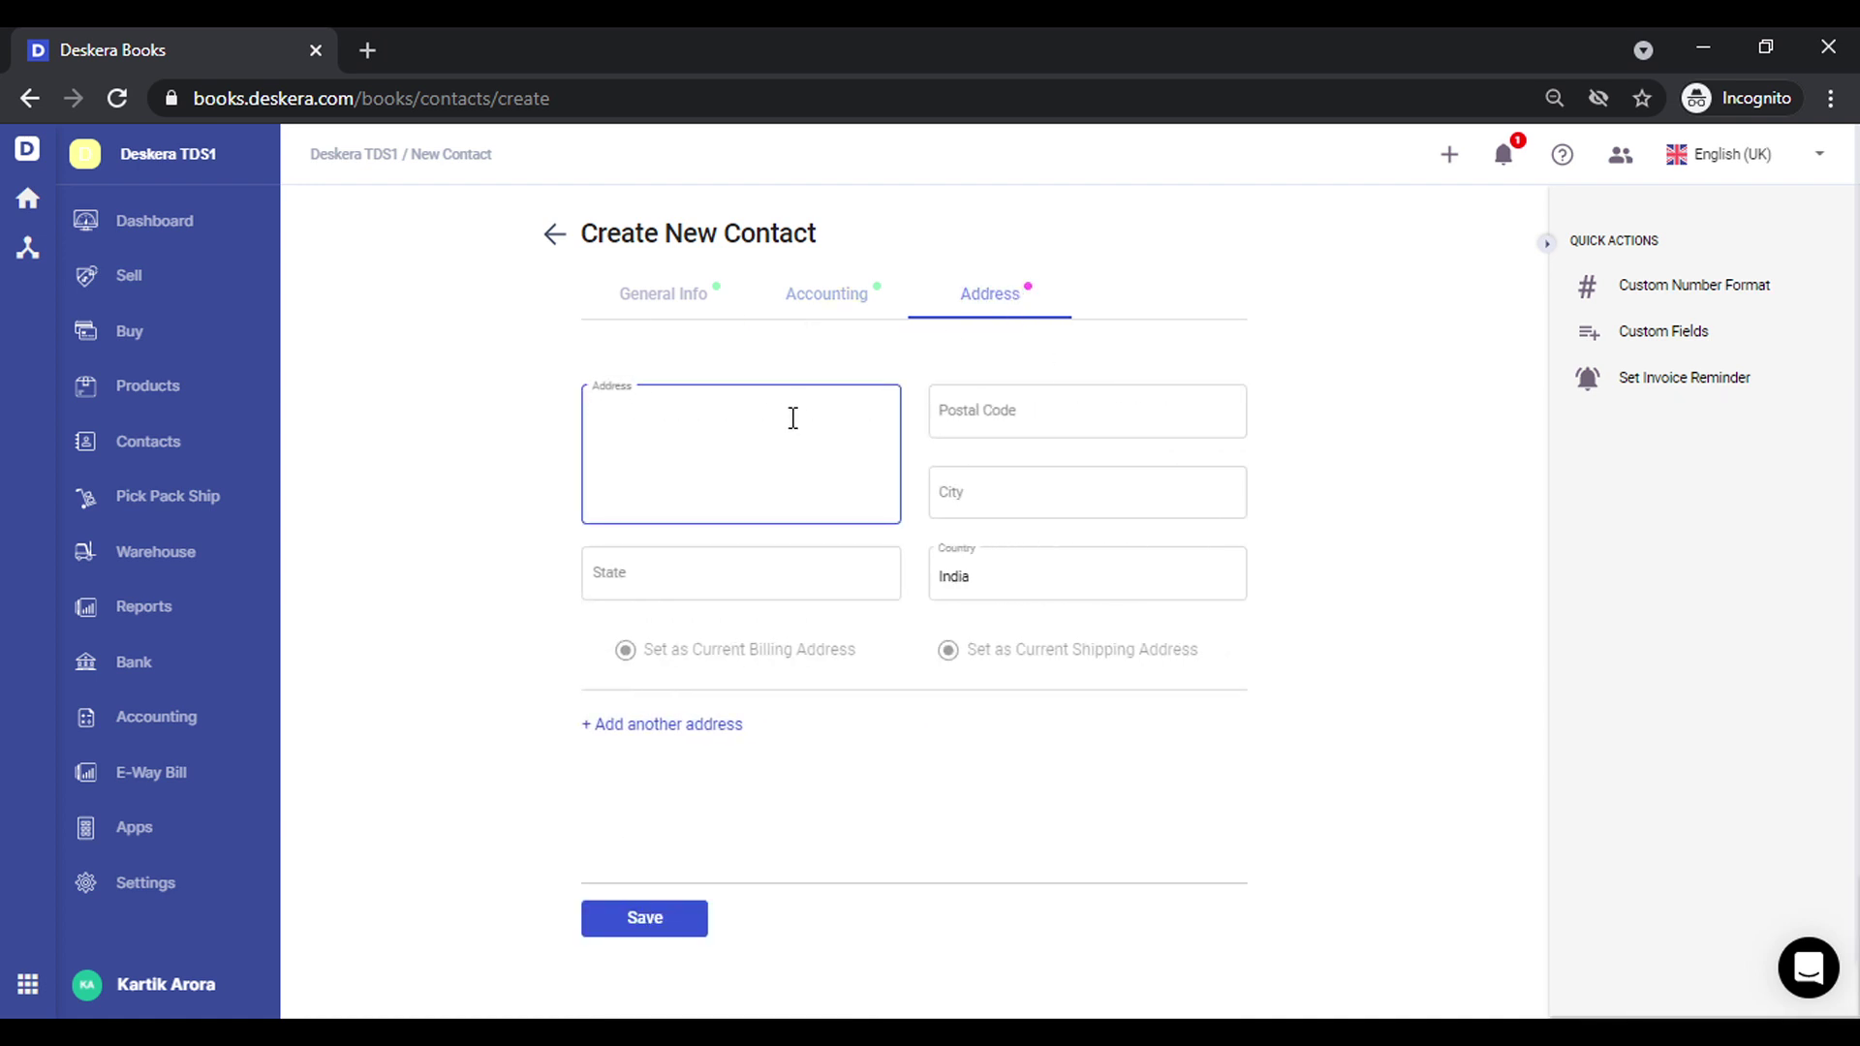
pyautogui.press('Tab')
pyautogui.press('Tab')
pyautogui.press('Tab')
pyautogui.press('Tab')
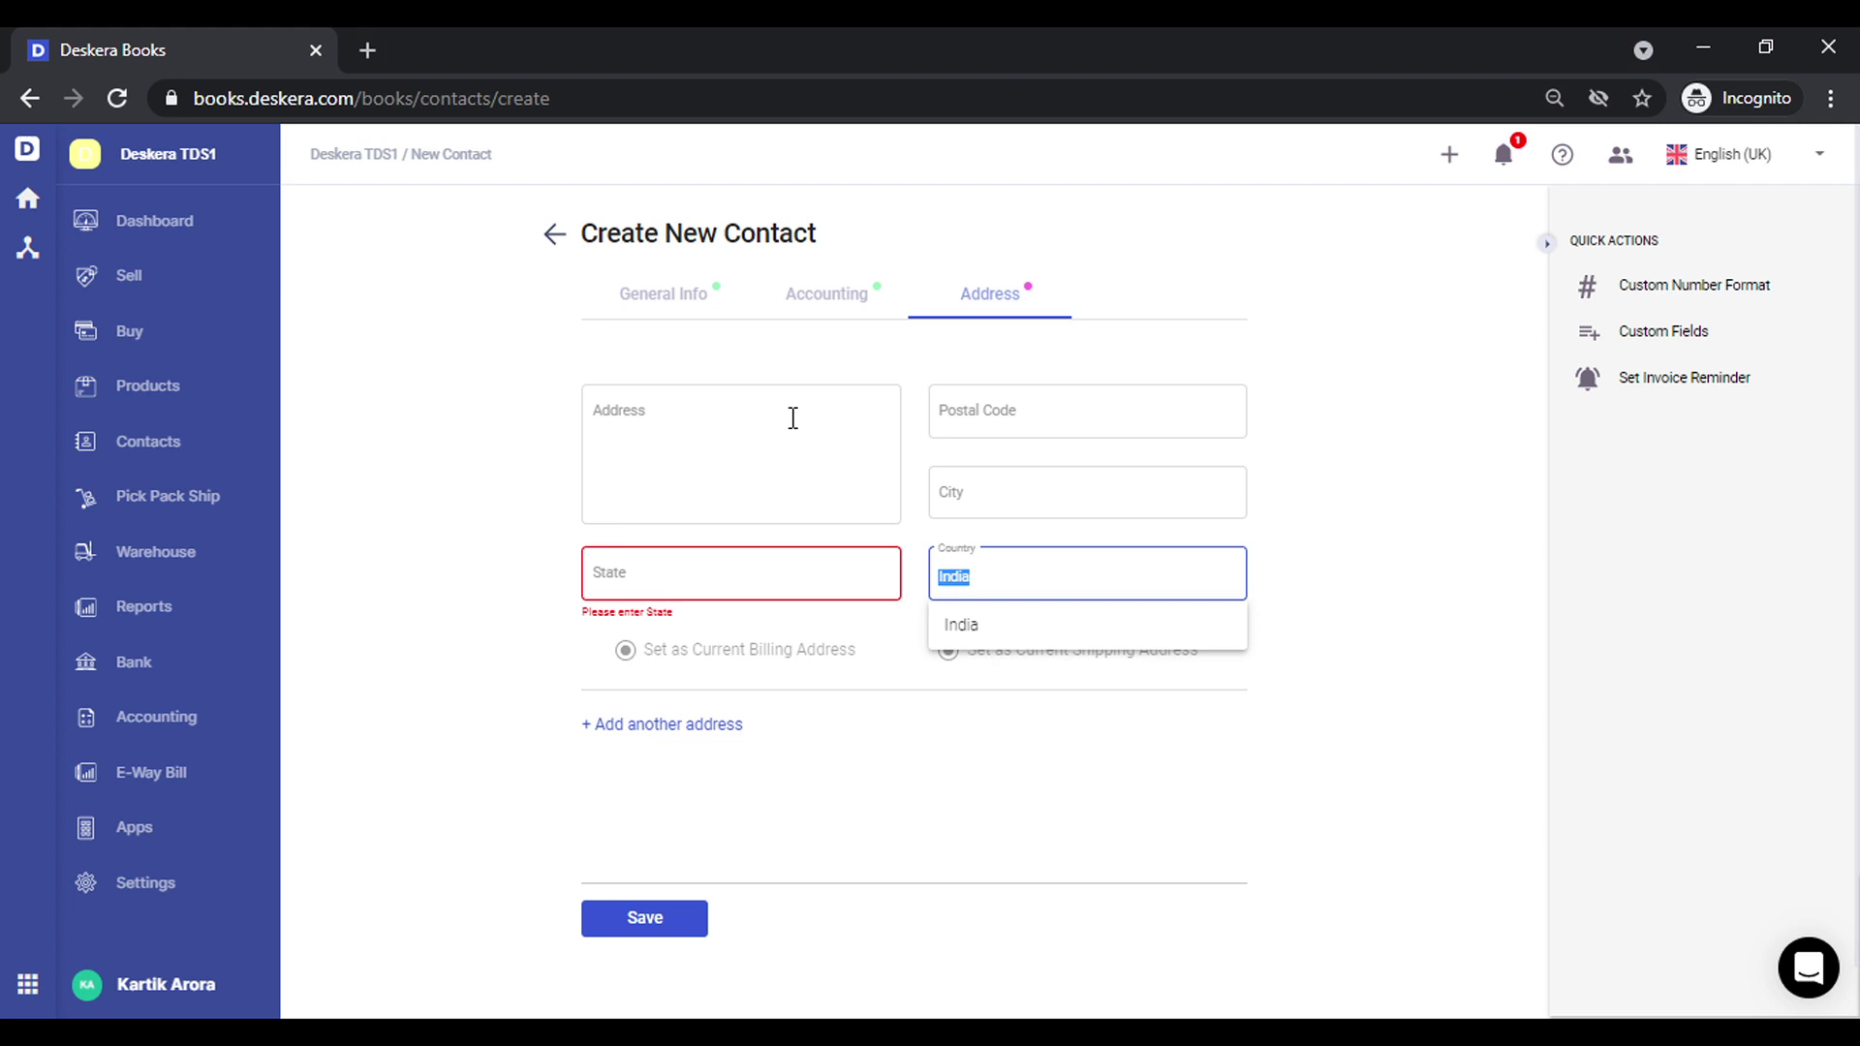
pyautogui.hotkey('shift', 'Tab')
pyautogui.write('DELHI')
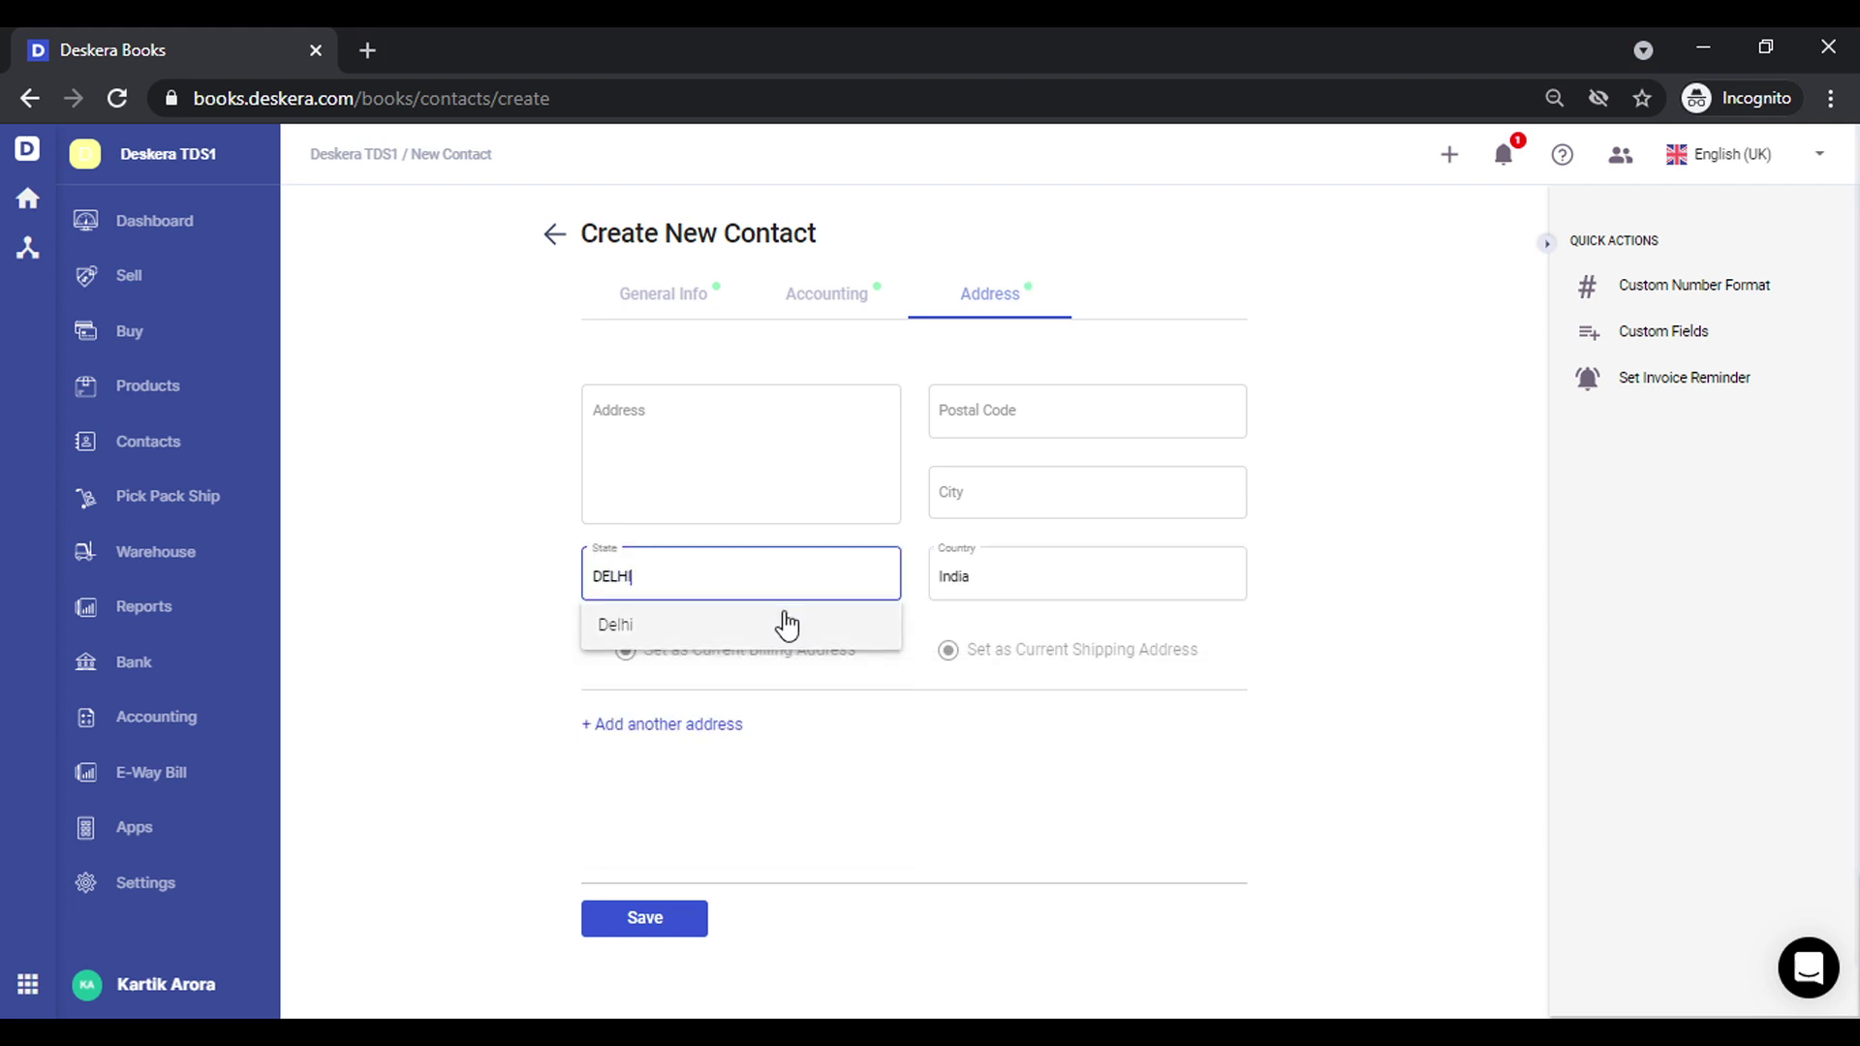
pyautogui.click(780, 624)
pyautogui.click(645, 918)
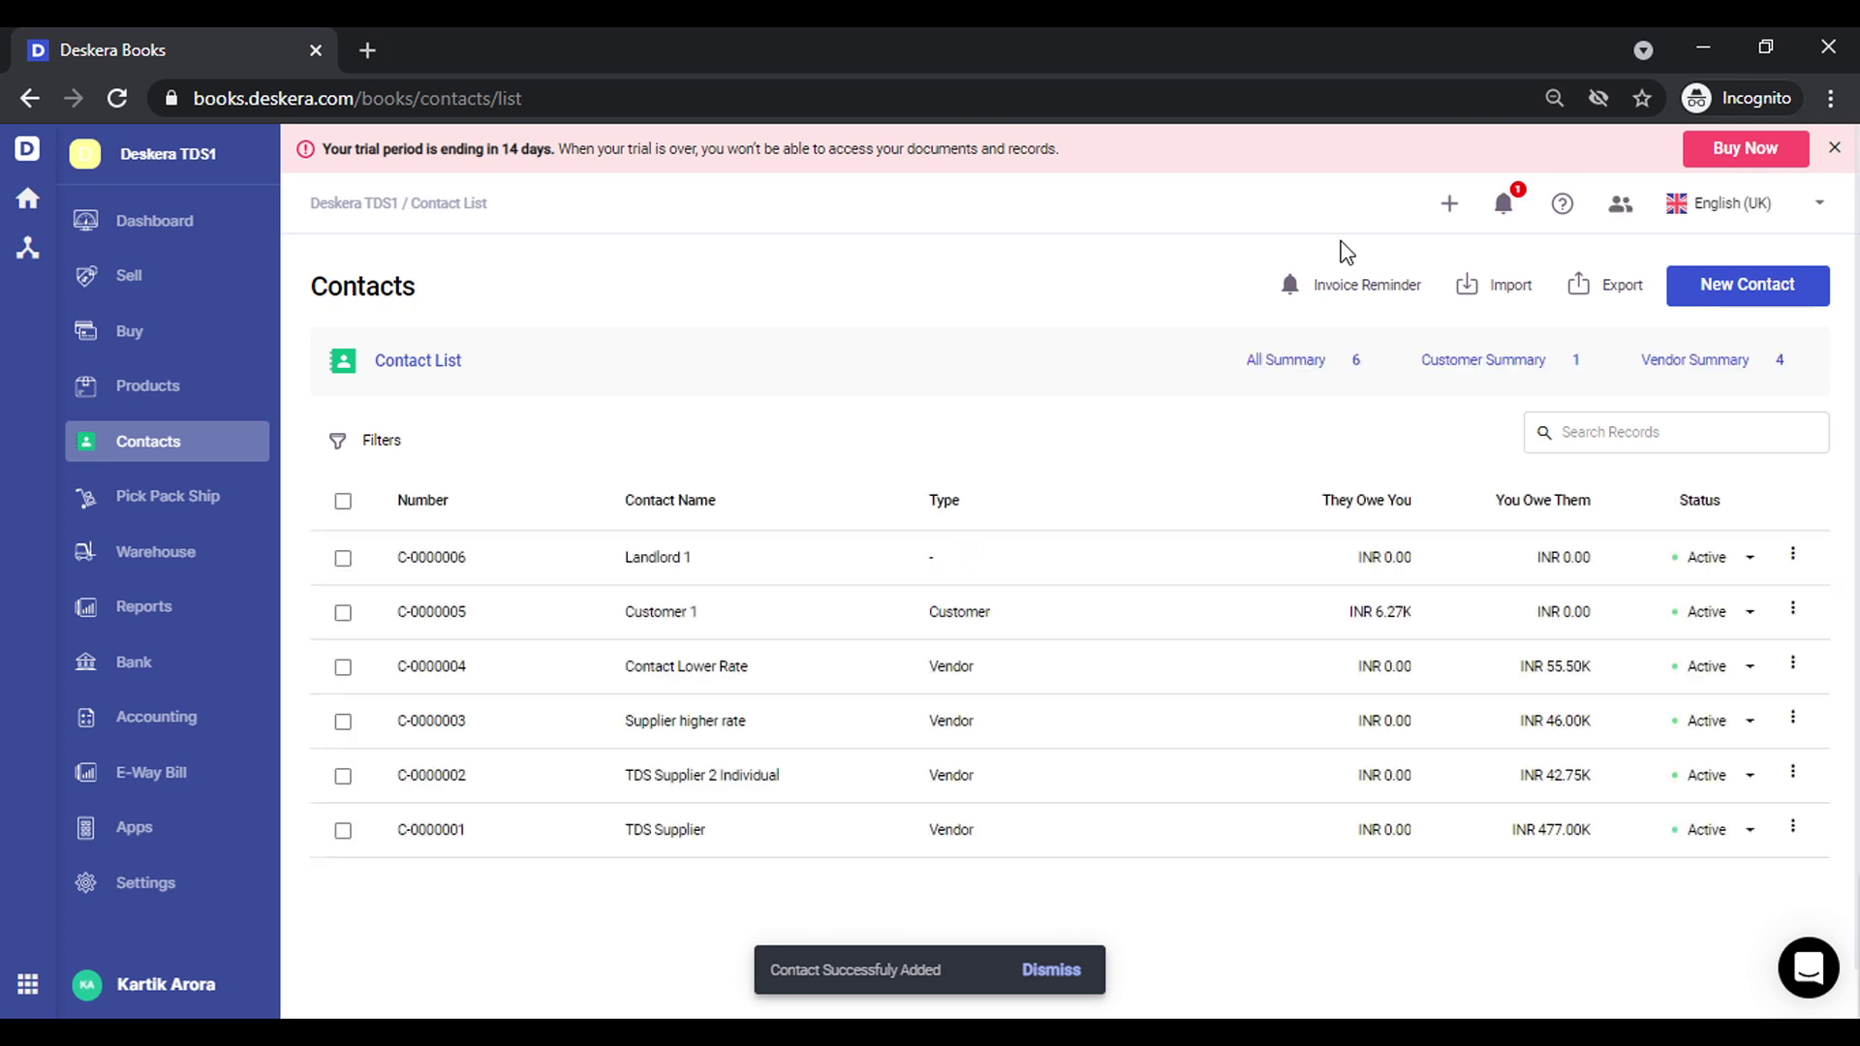
# Start a new bill with Landlord 1 as the contact
pyautogui.click(1449, 204)
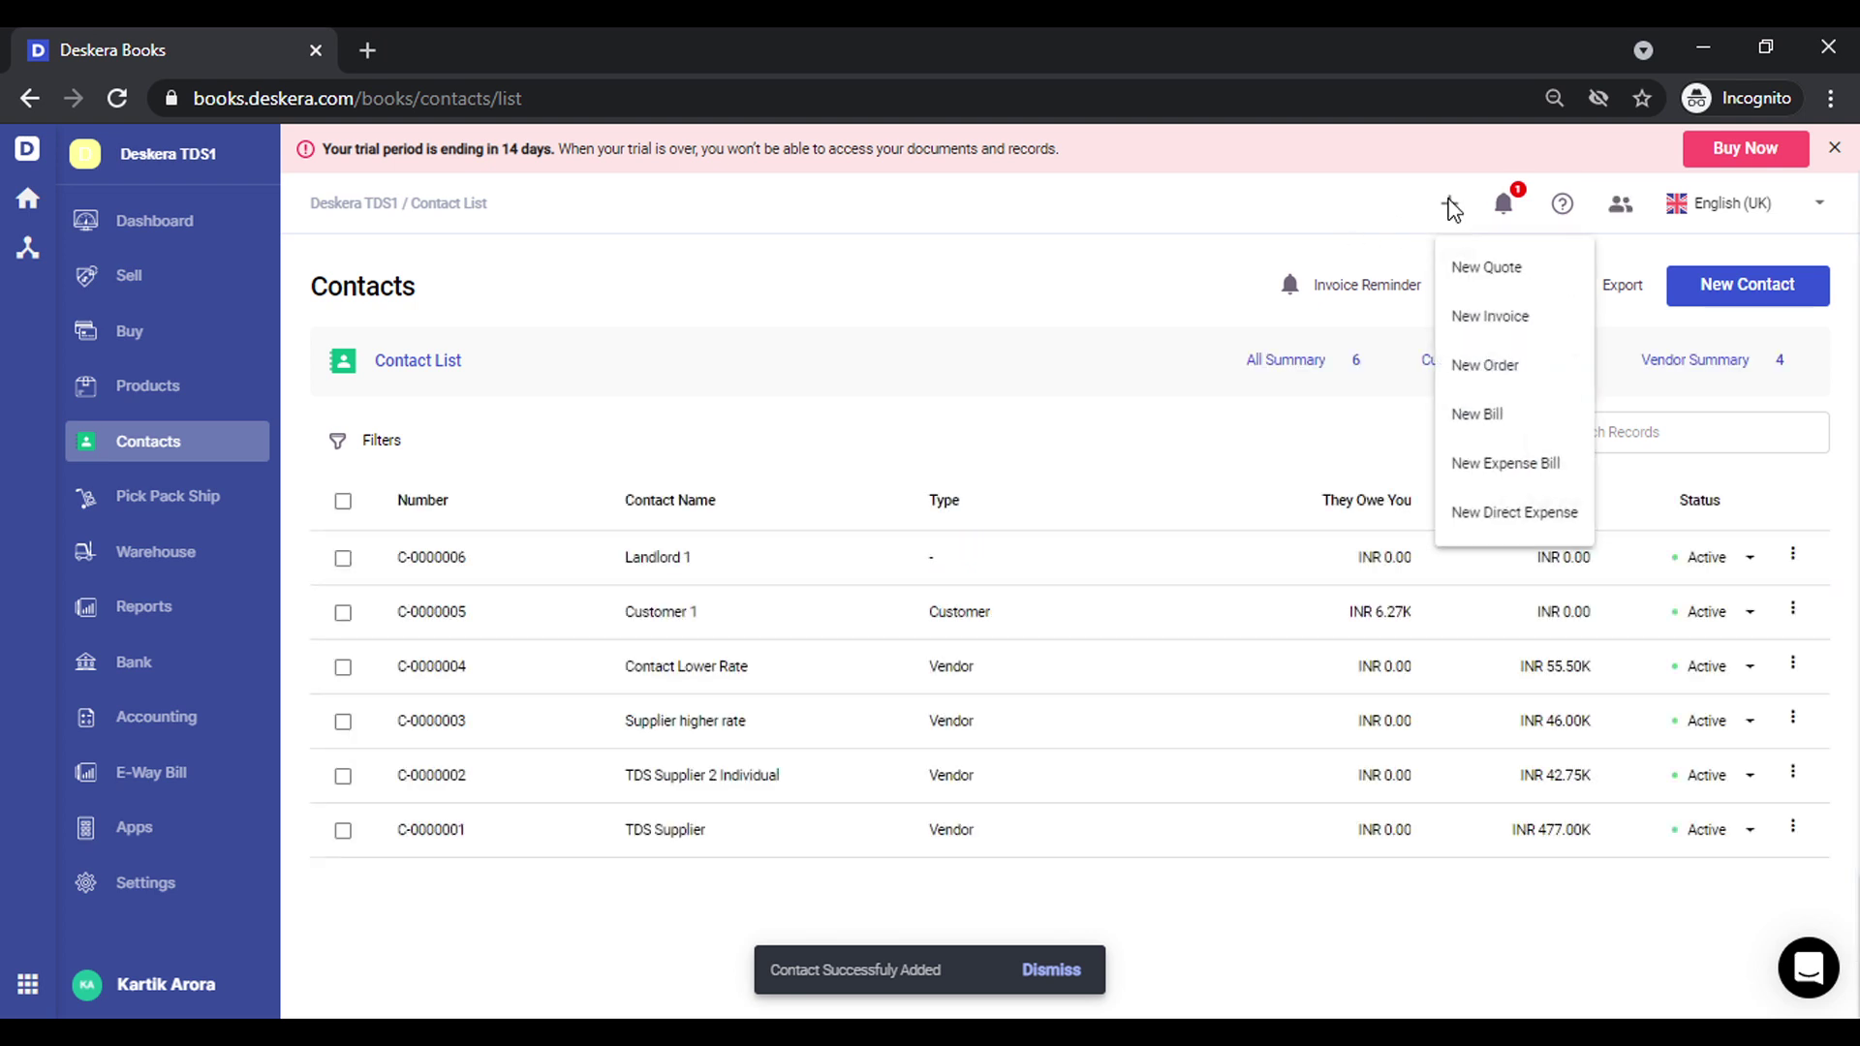
pyautogui.click(1492, 413)
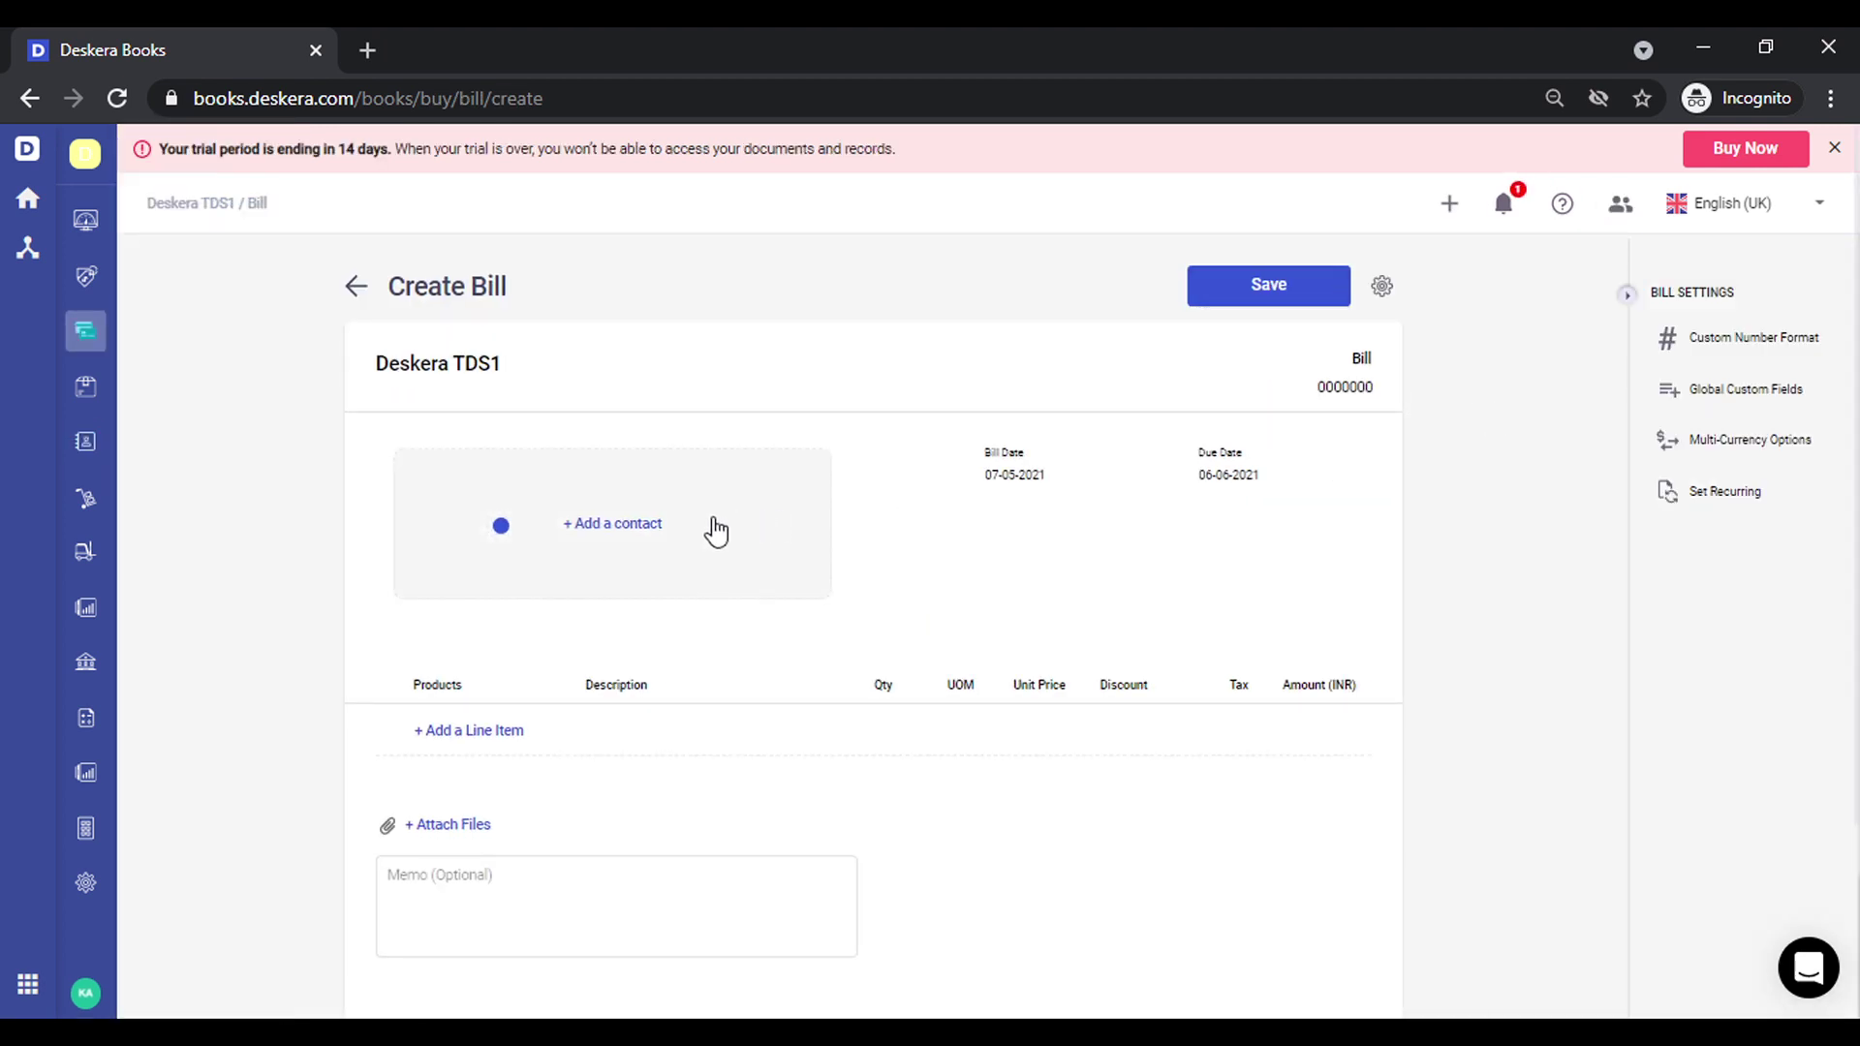
pyautogui.click(643, 527)
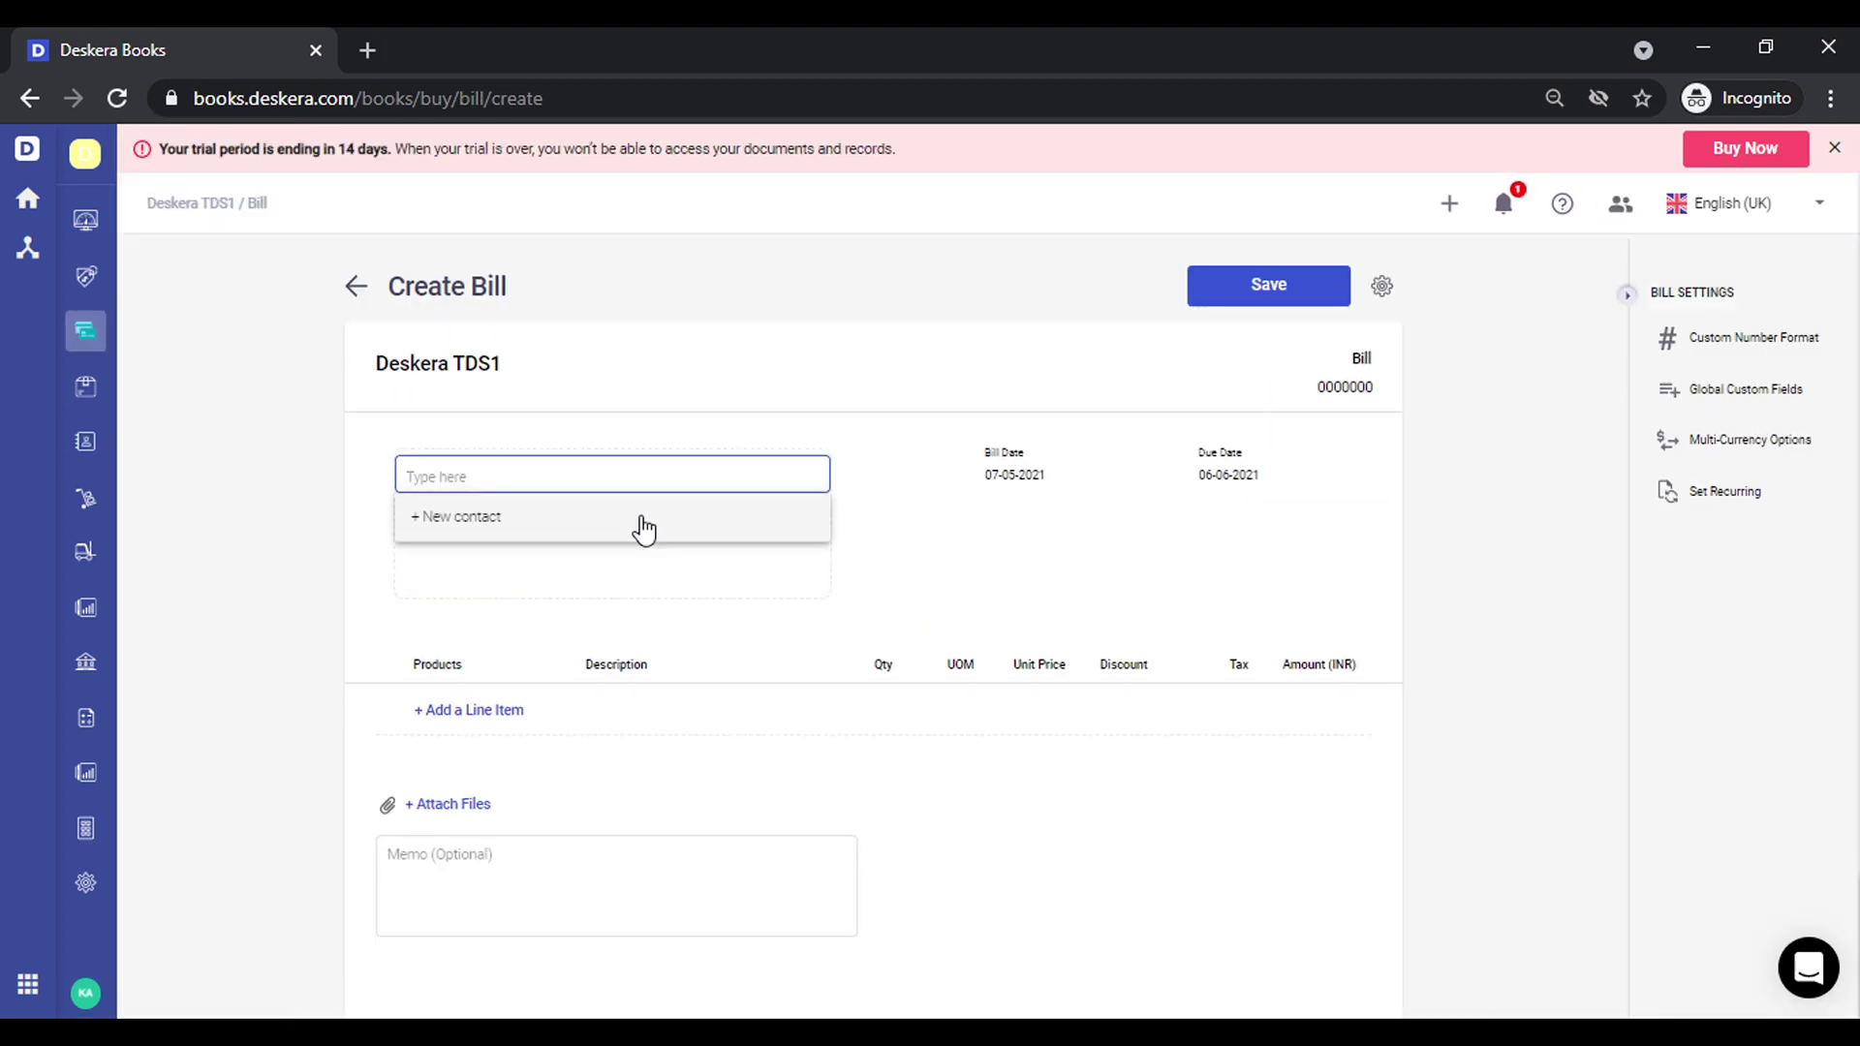
pyautogui.write('land')
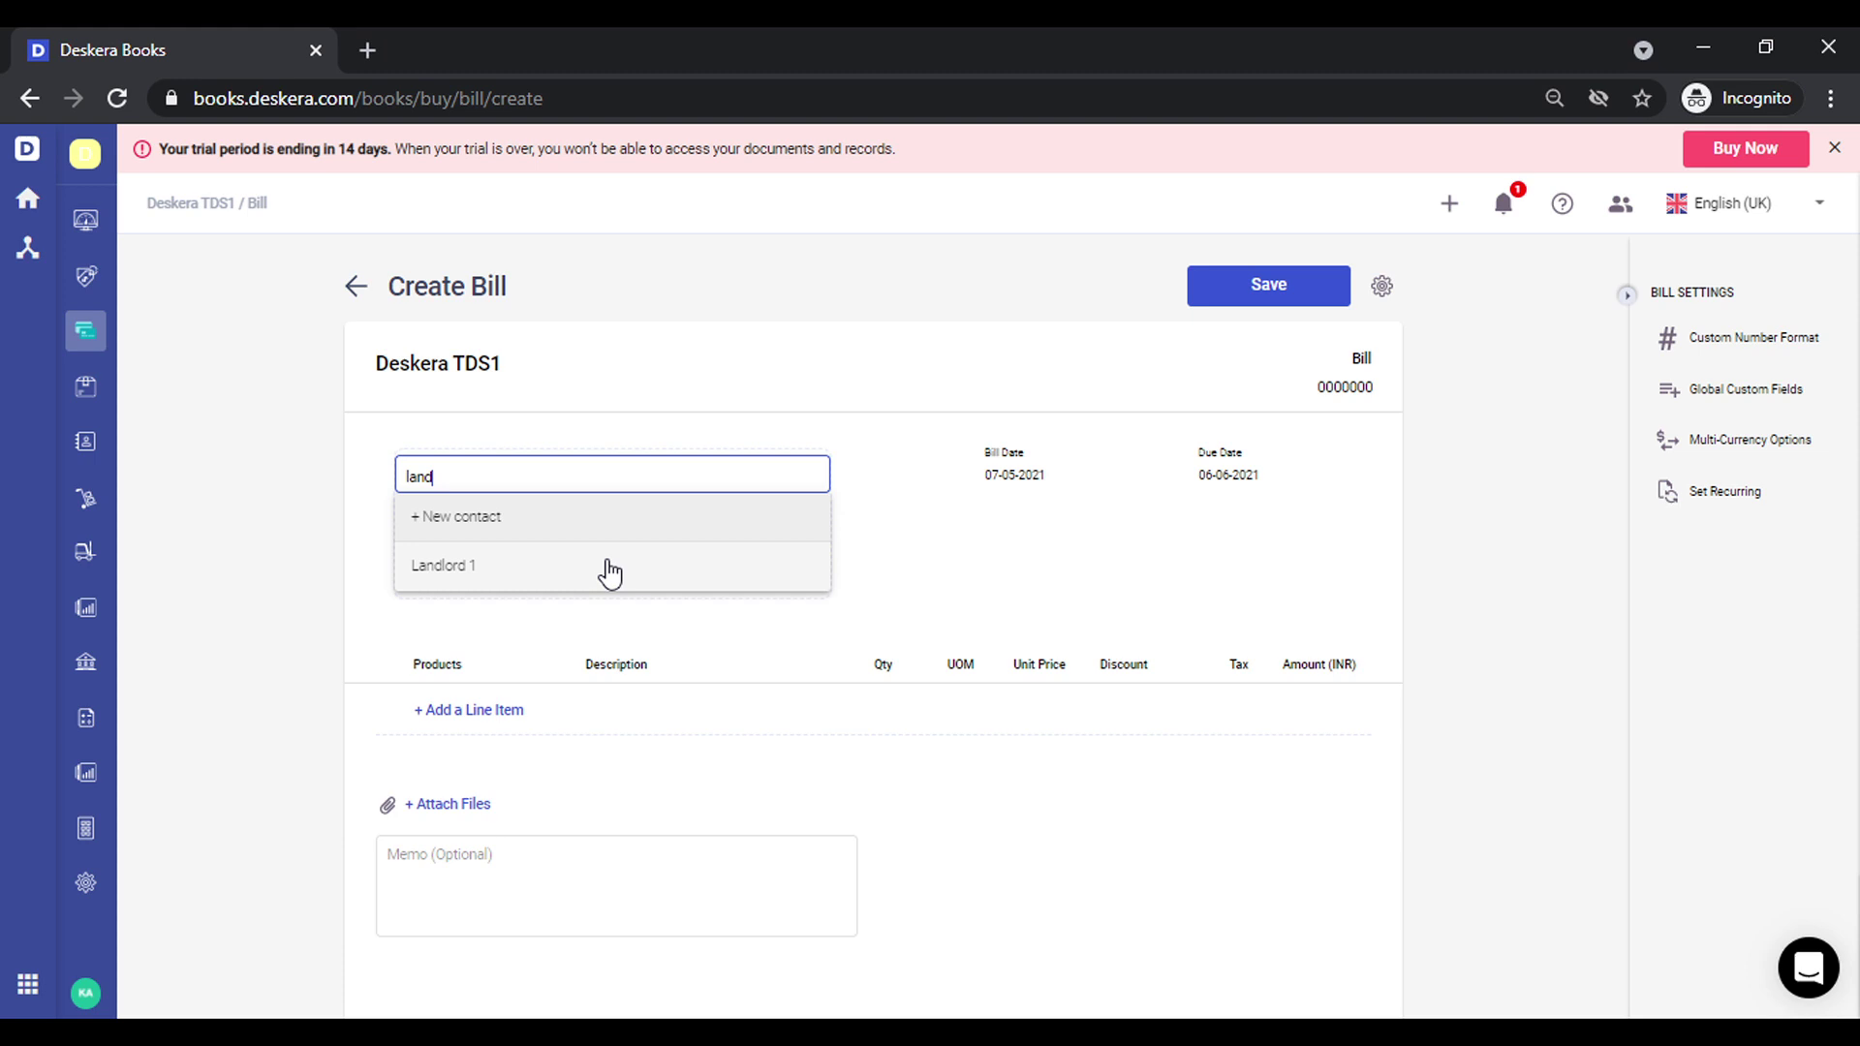
pyautogui.click(609, 573)
# Add a Rent line with unit price 1,20,000, giving a 1,26,000 total with 5% GST
pyautogui.click(462, 738)
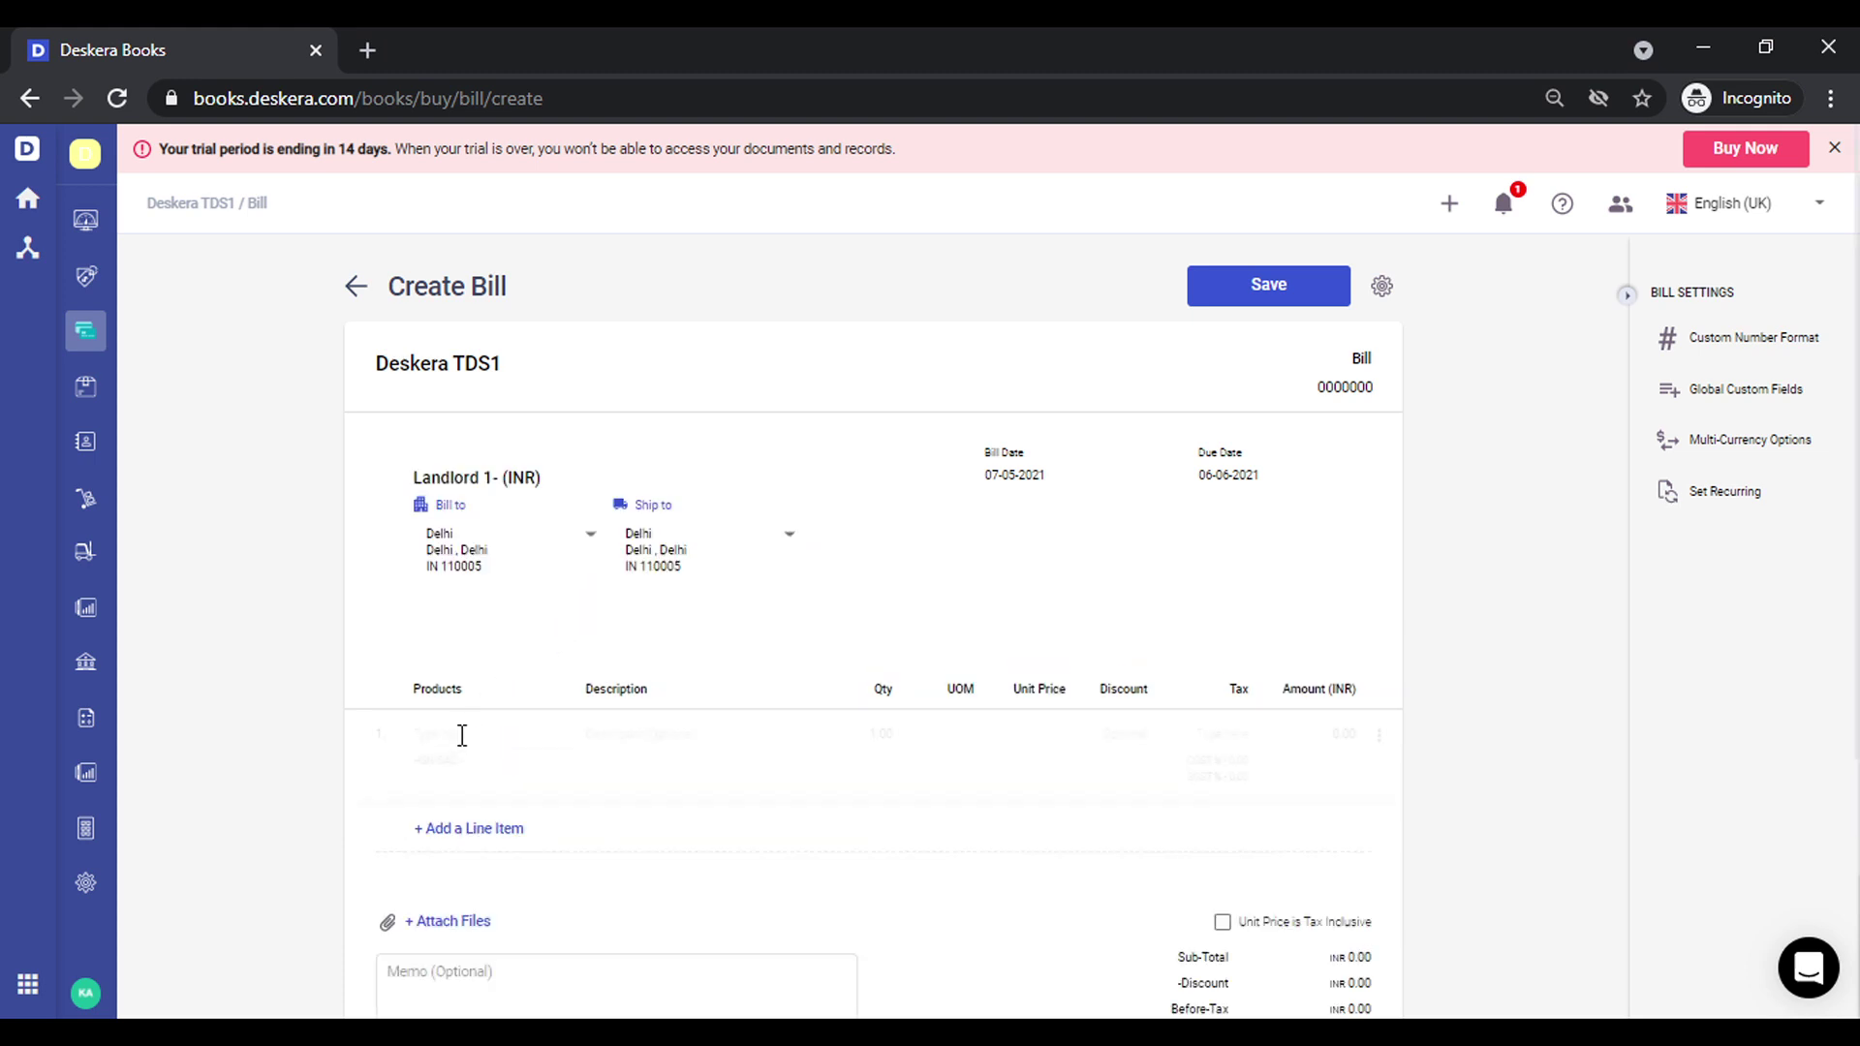
pyautogui.click(462, 735)
pyautogui.write('ren')
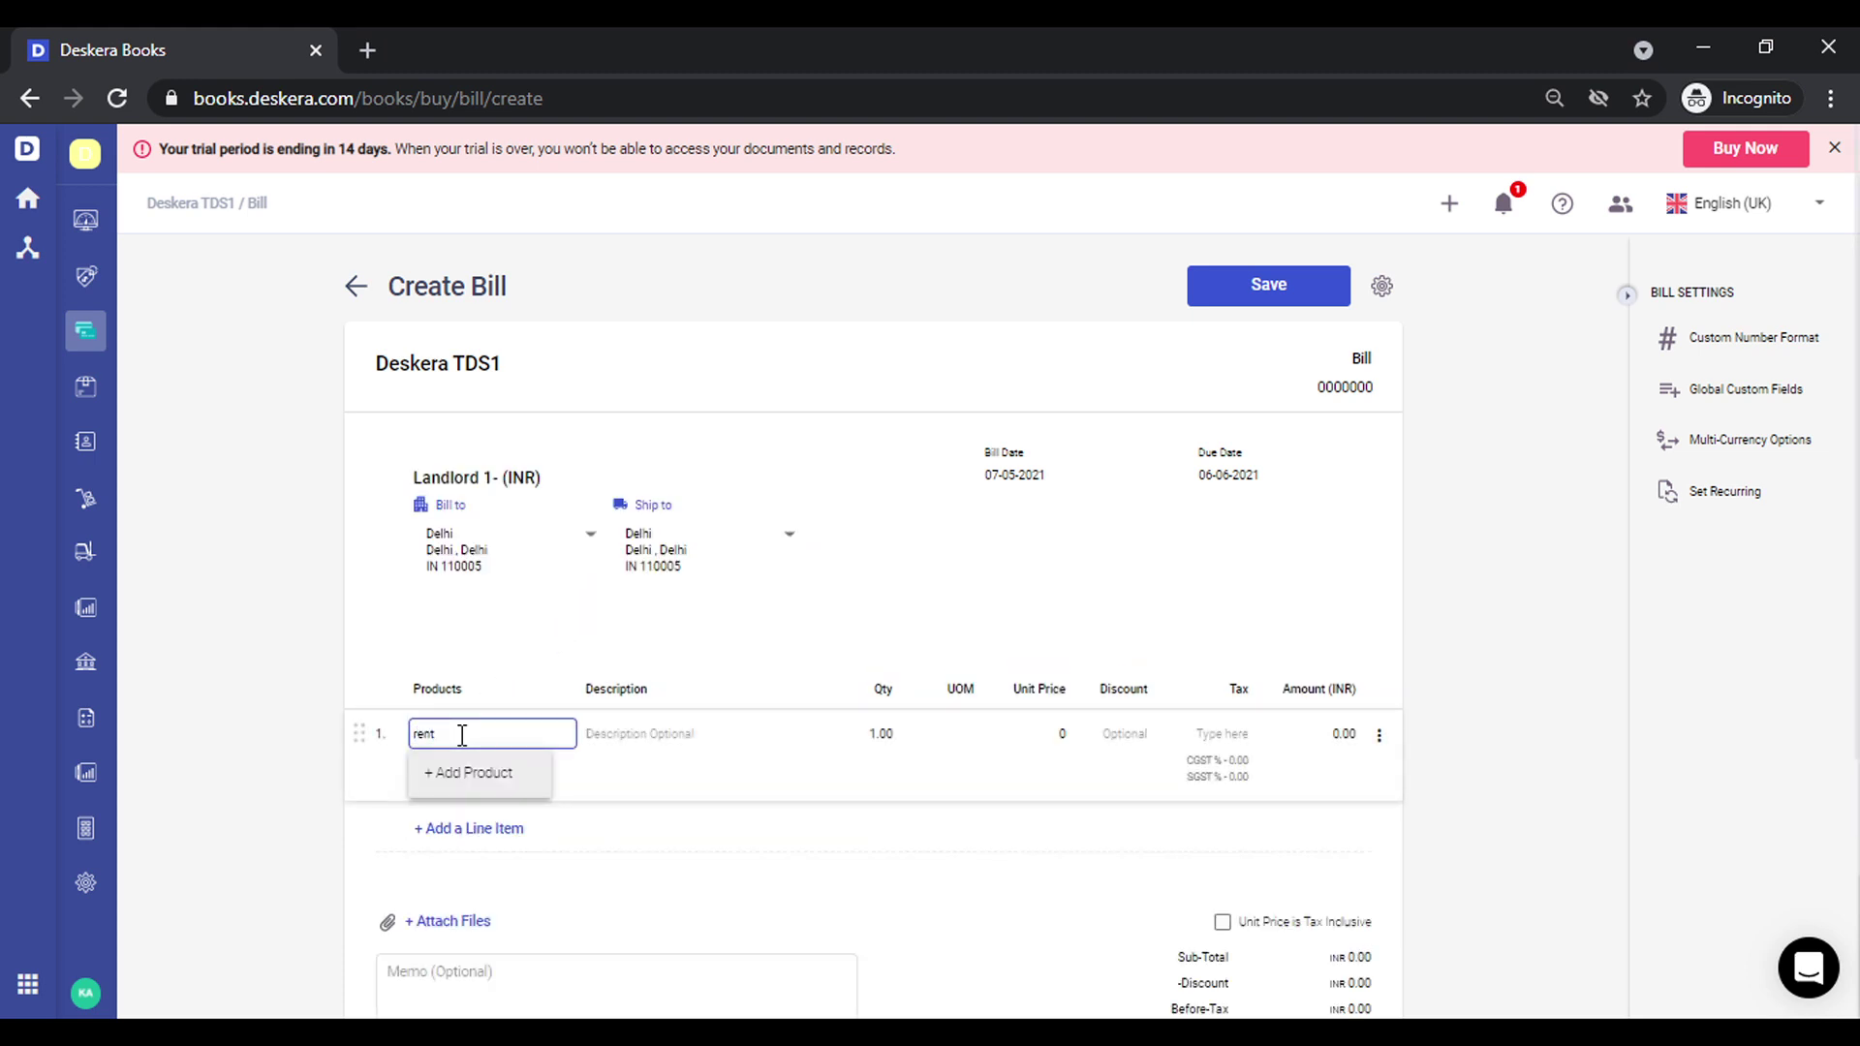
pyautogui.write('t')
pyautogui.click(489, 822)
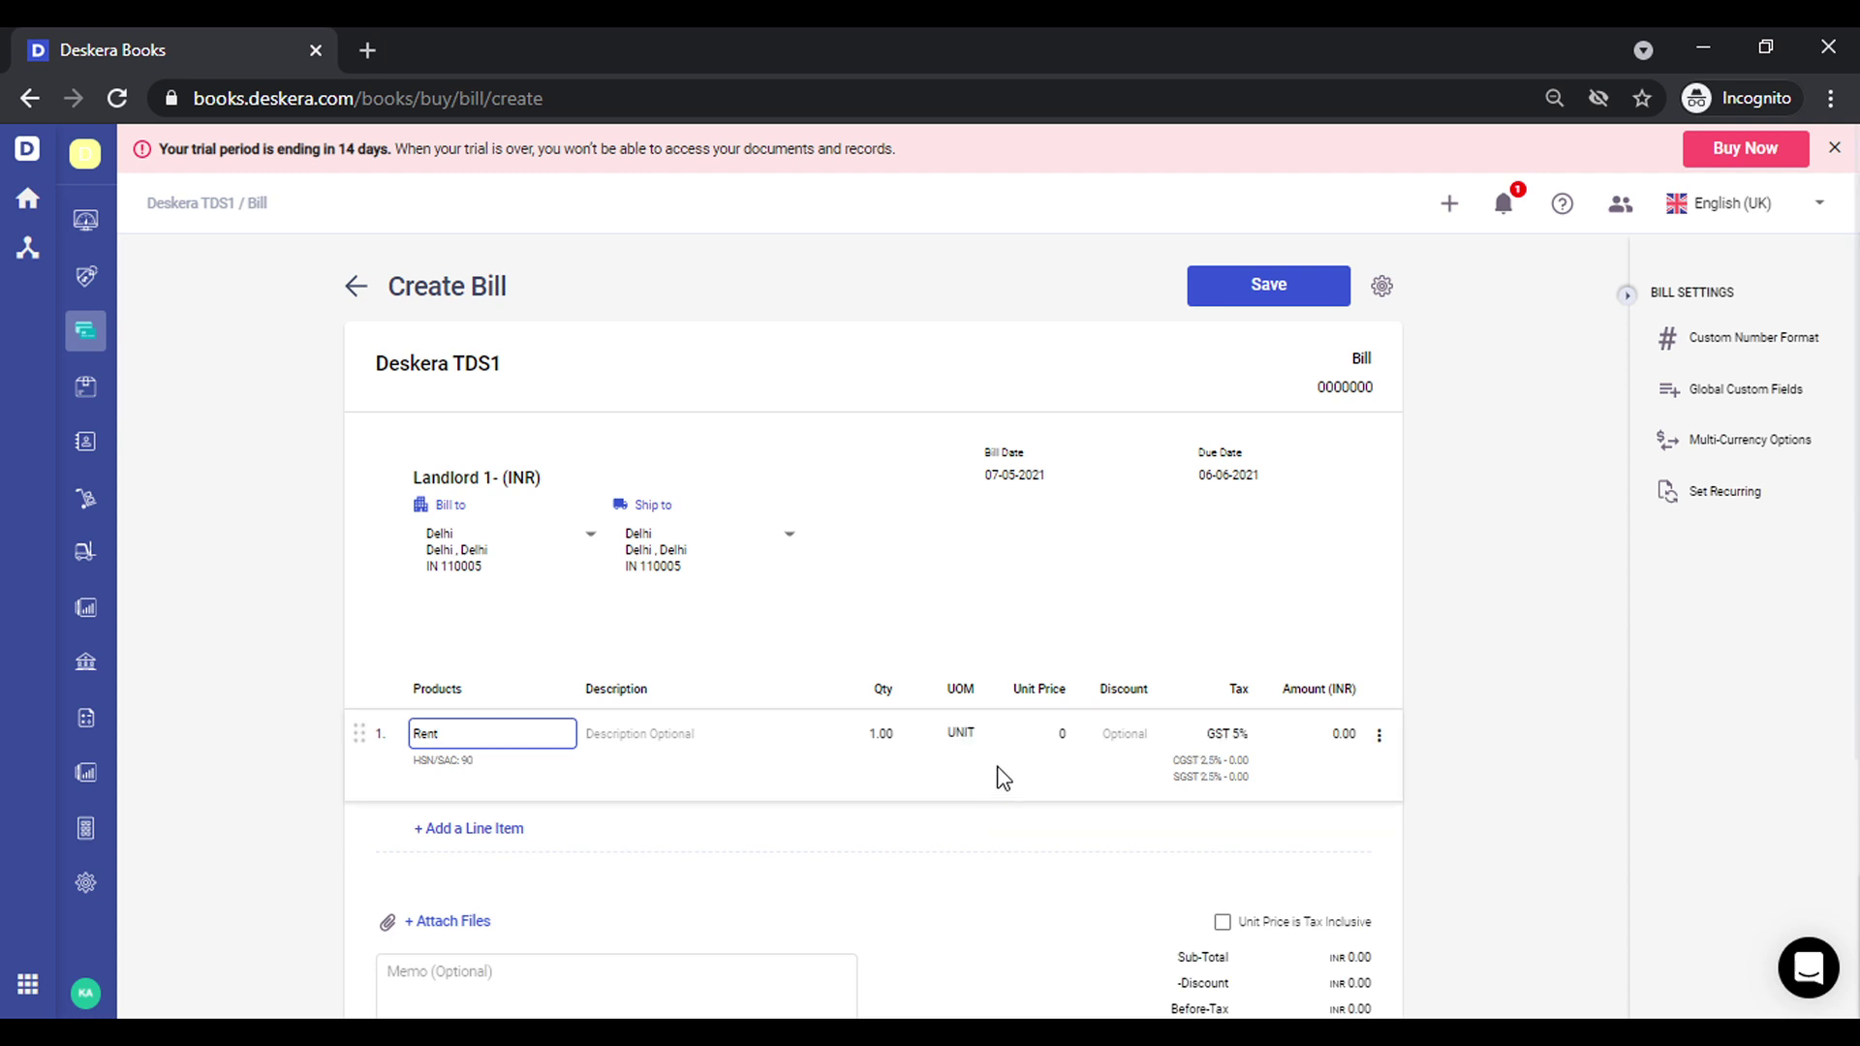
pyautogui.click(1048, 731)
pyautogui.write('1')
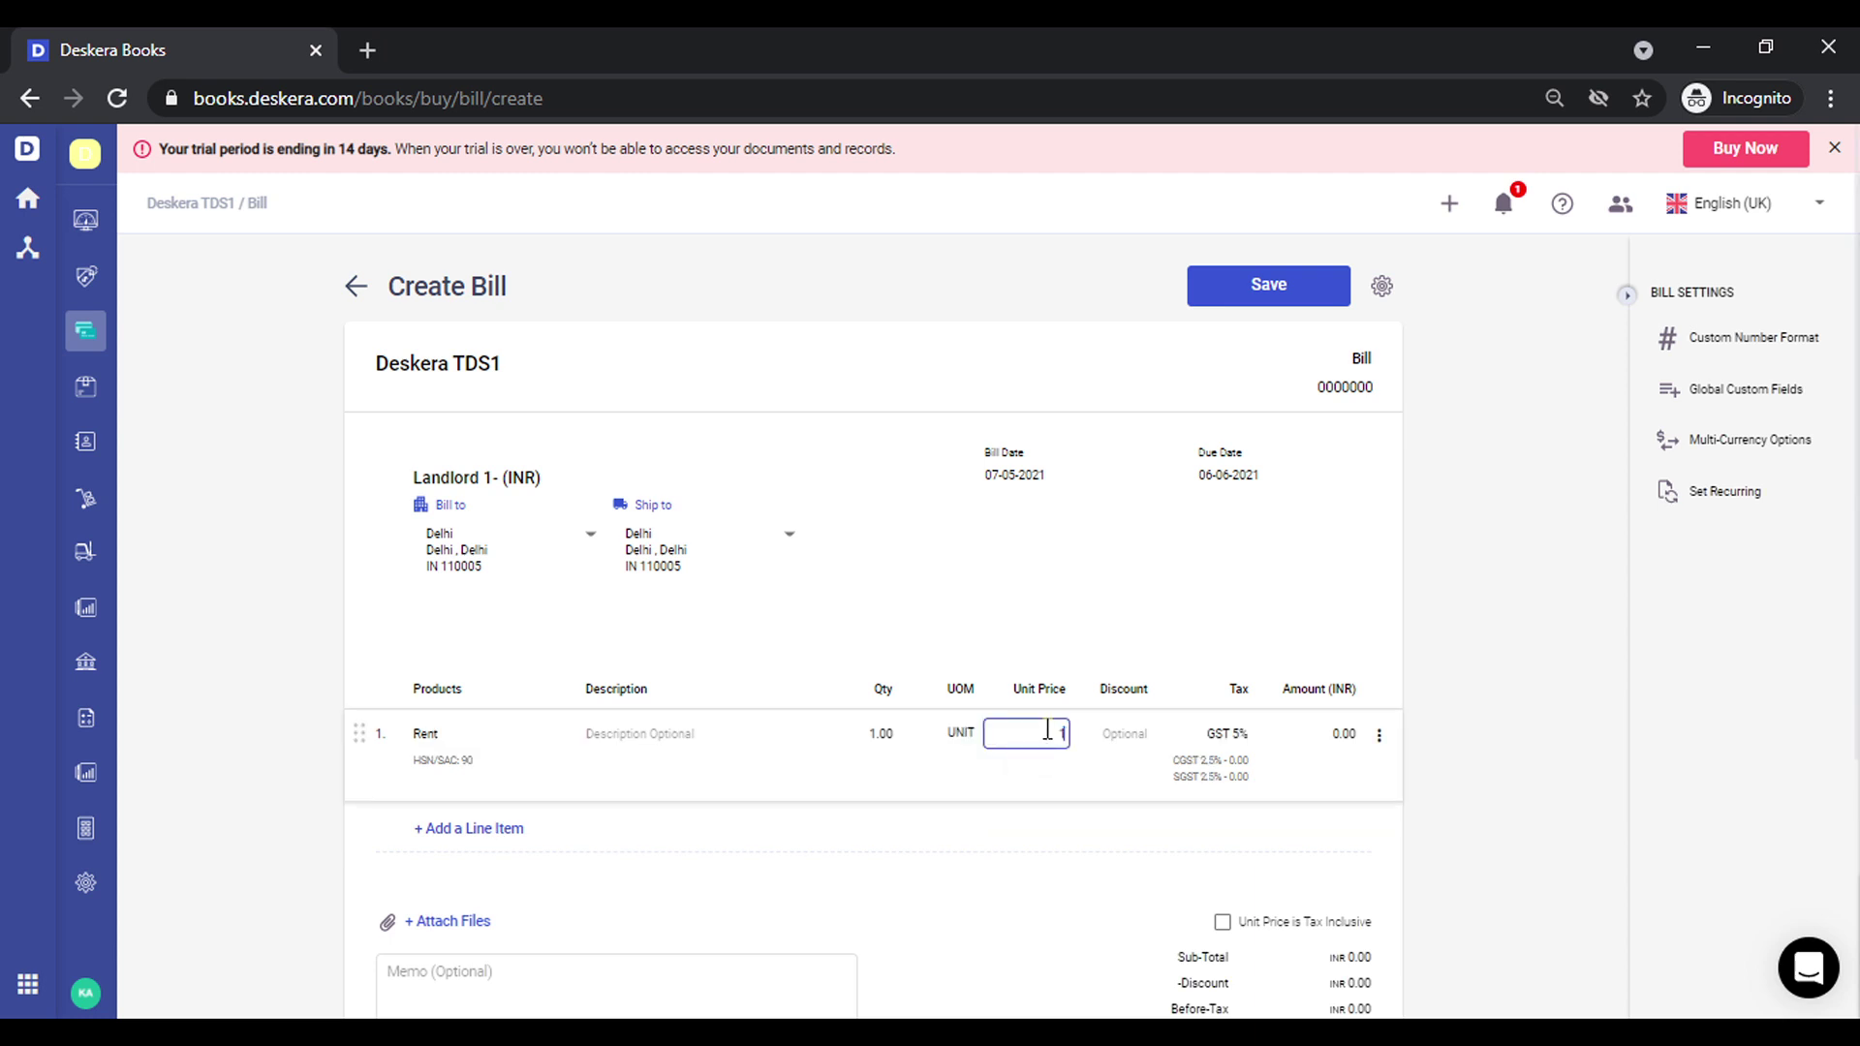
pyautogui.write(',20,000')
pyautogui.click(1058, 881)
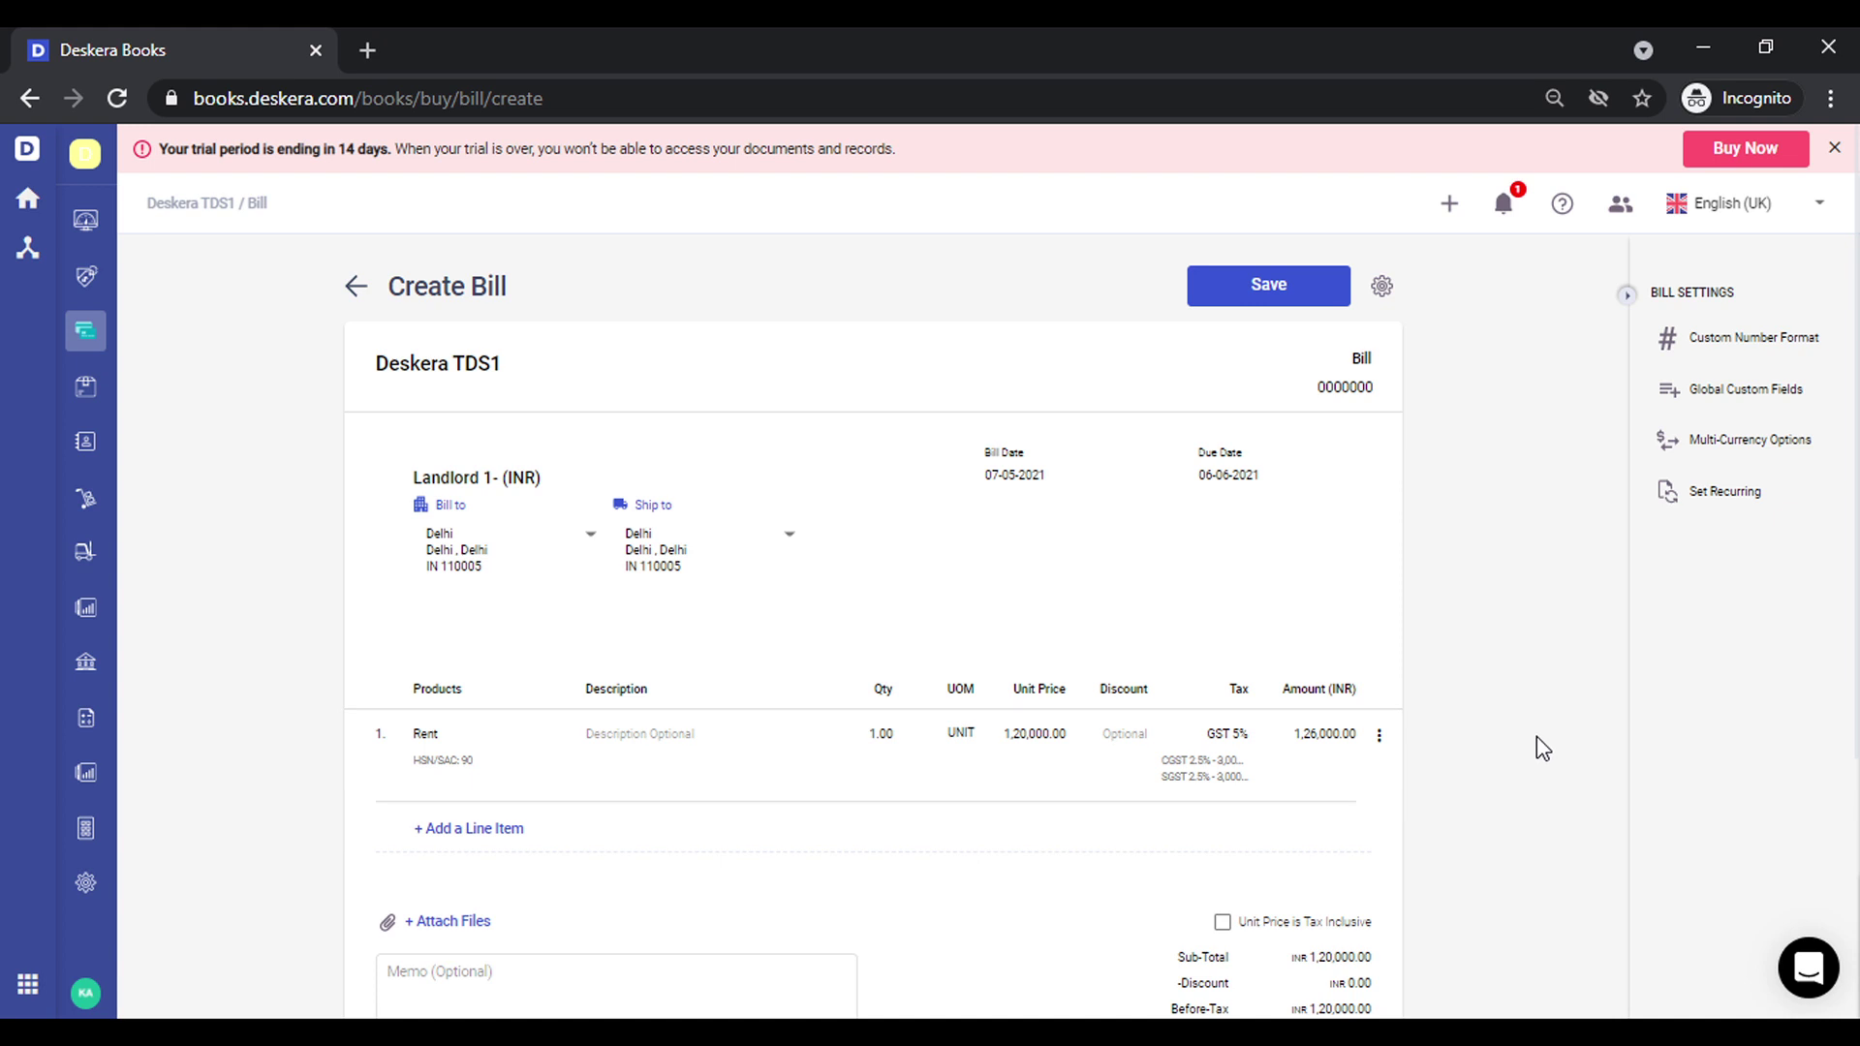
pyautogui.click(1378, 738)
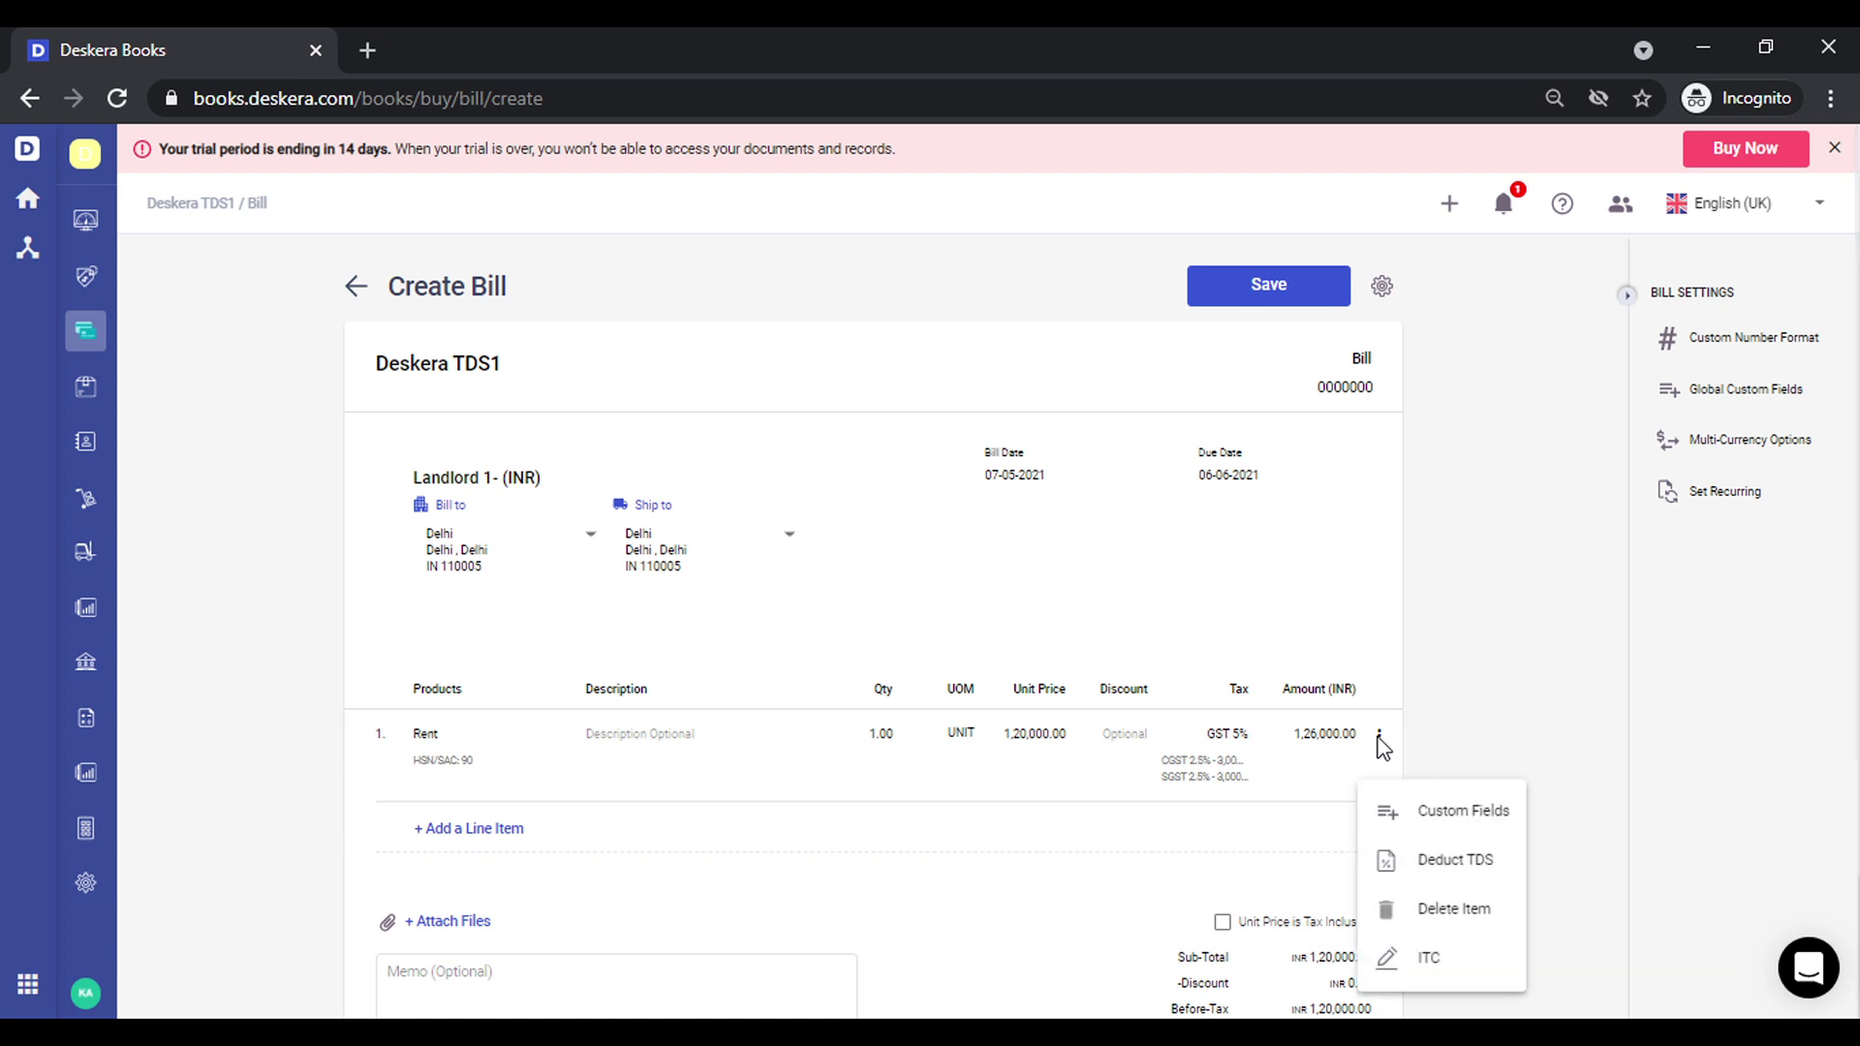
# Deduct 12,000 TDS on the Rent line, bringing the bill to 1,14,000, and save it
pyautogui.click(1463, 862)
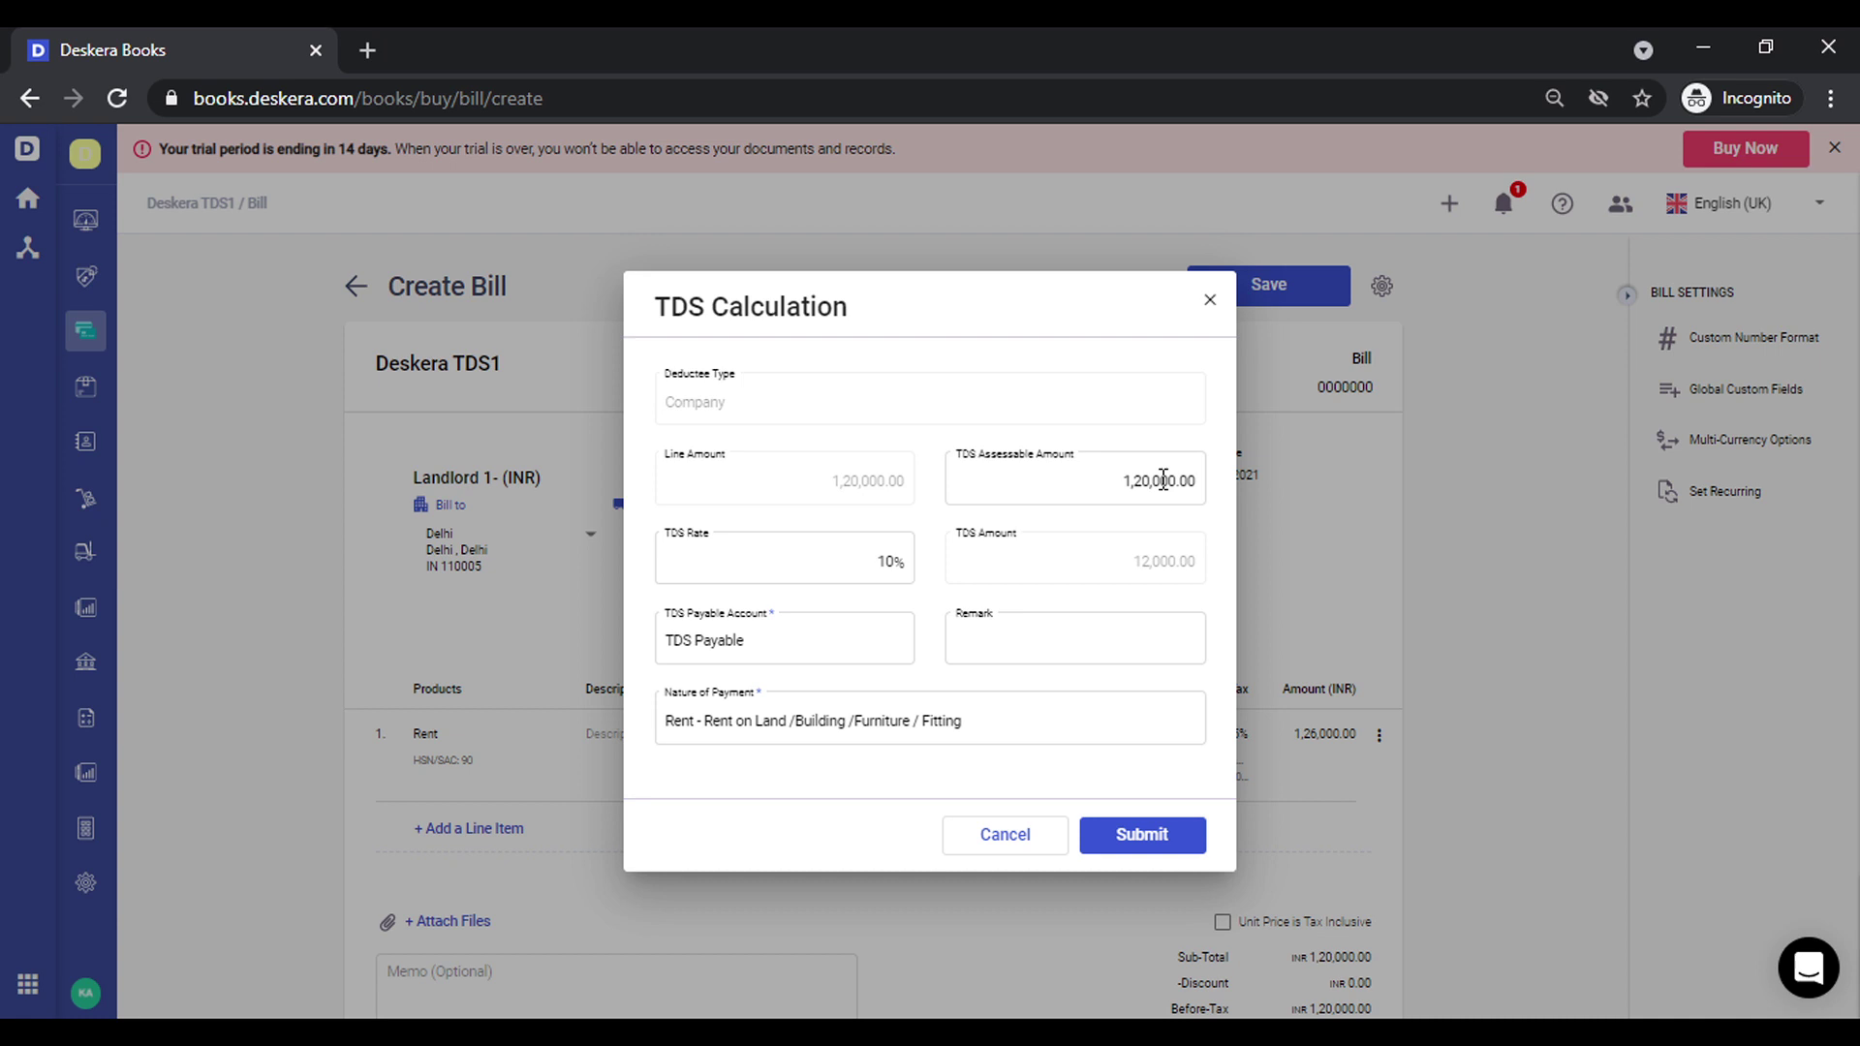
pyautogui.click(1163, 481)
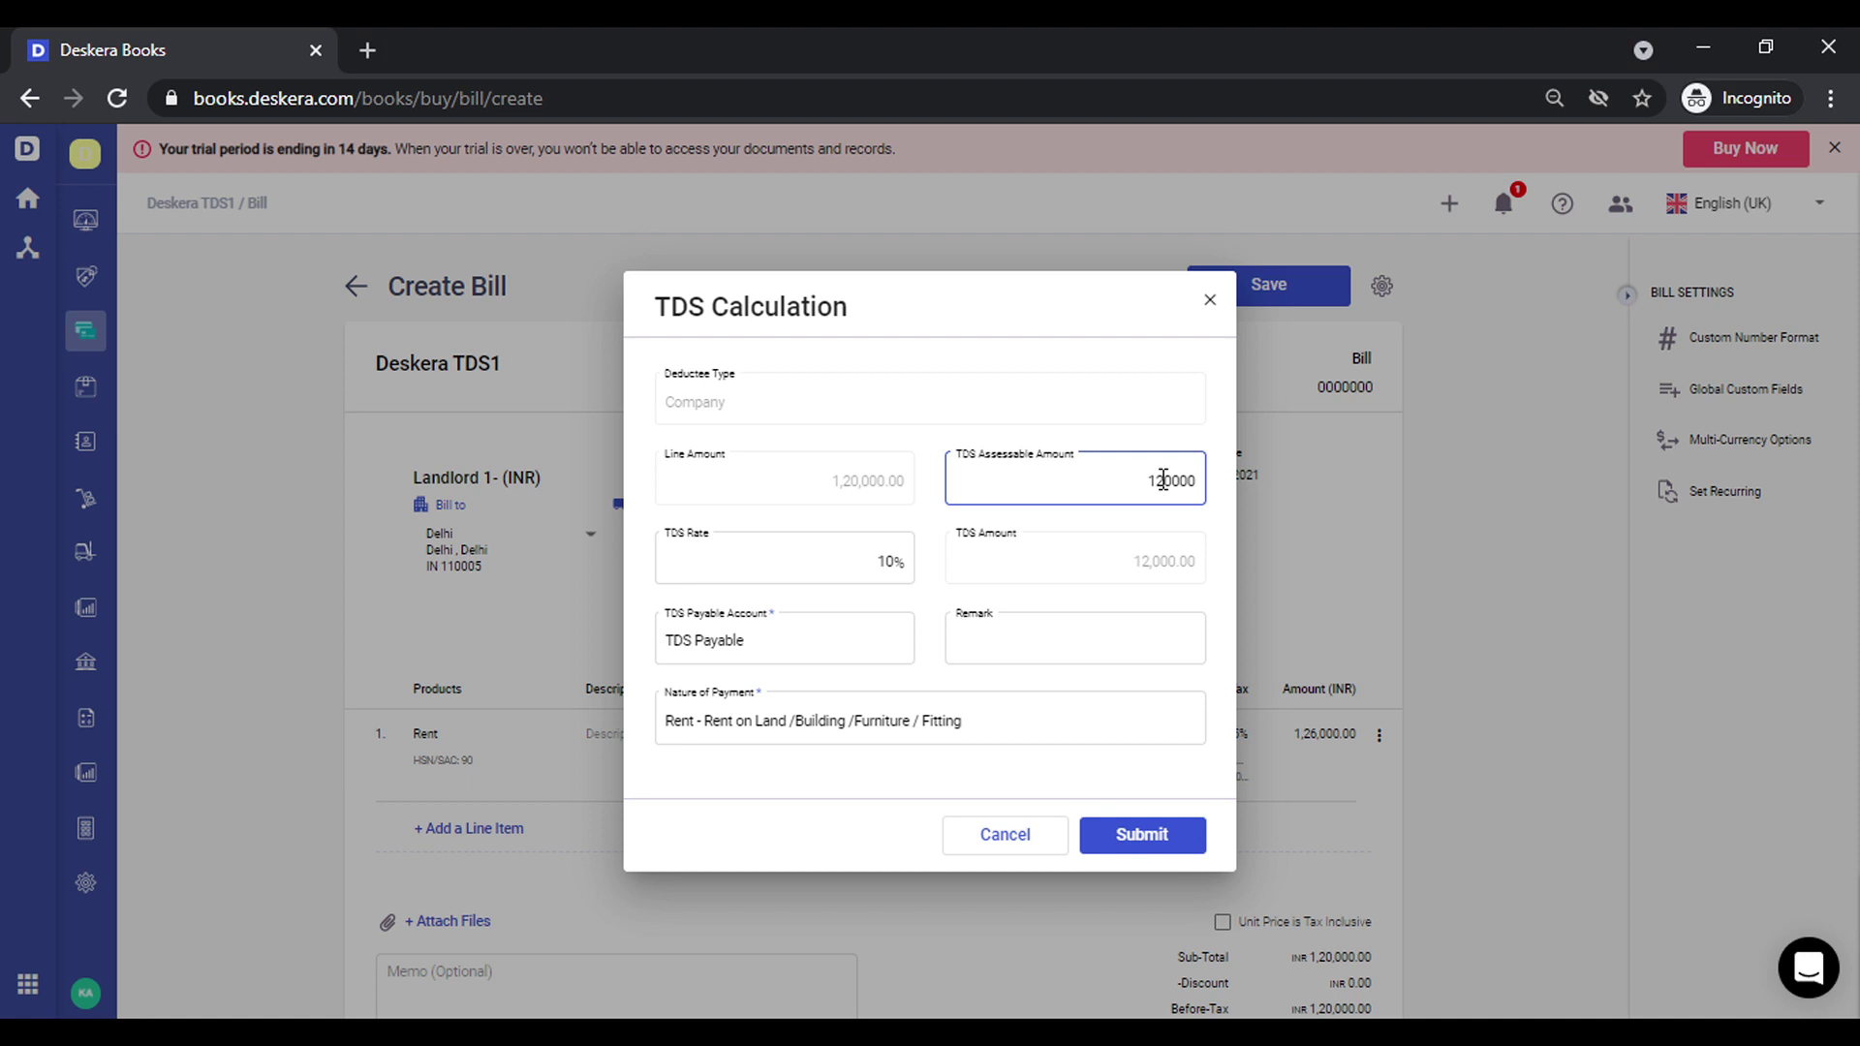
pyautogui.click(1143, 835)
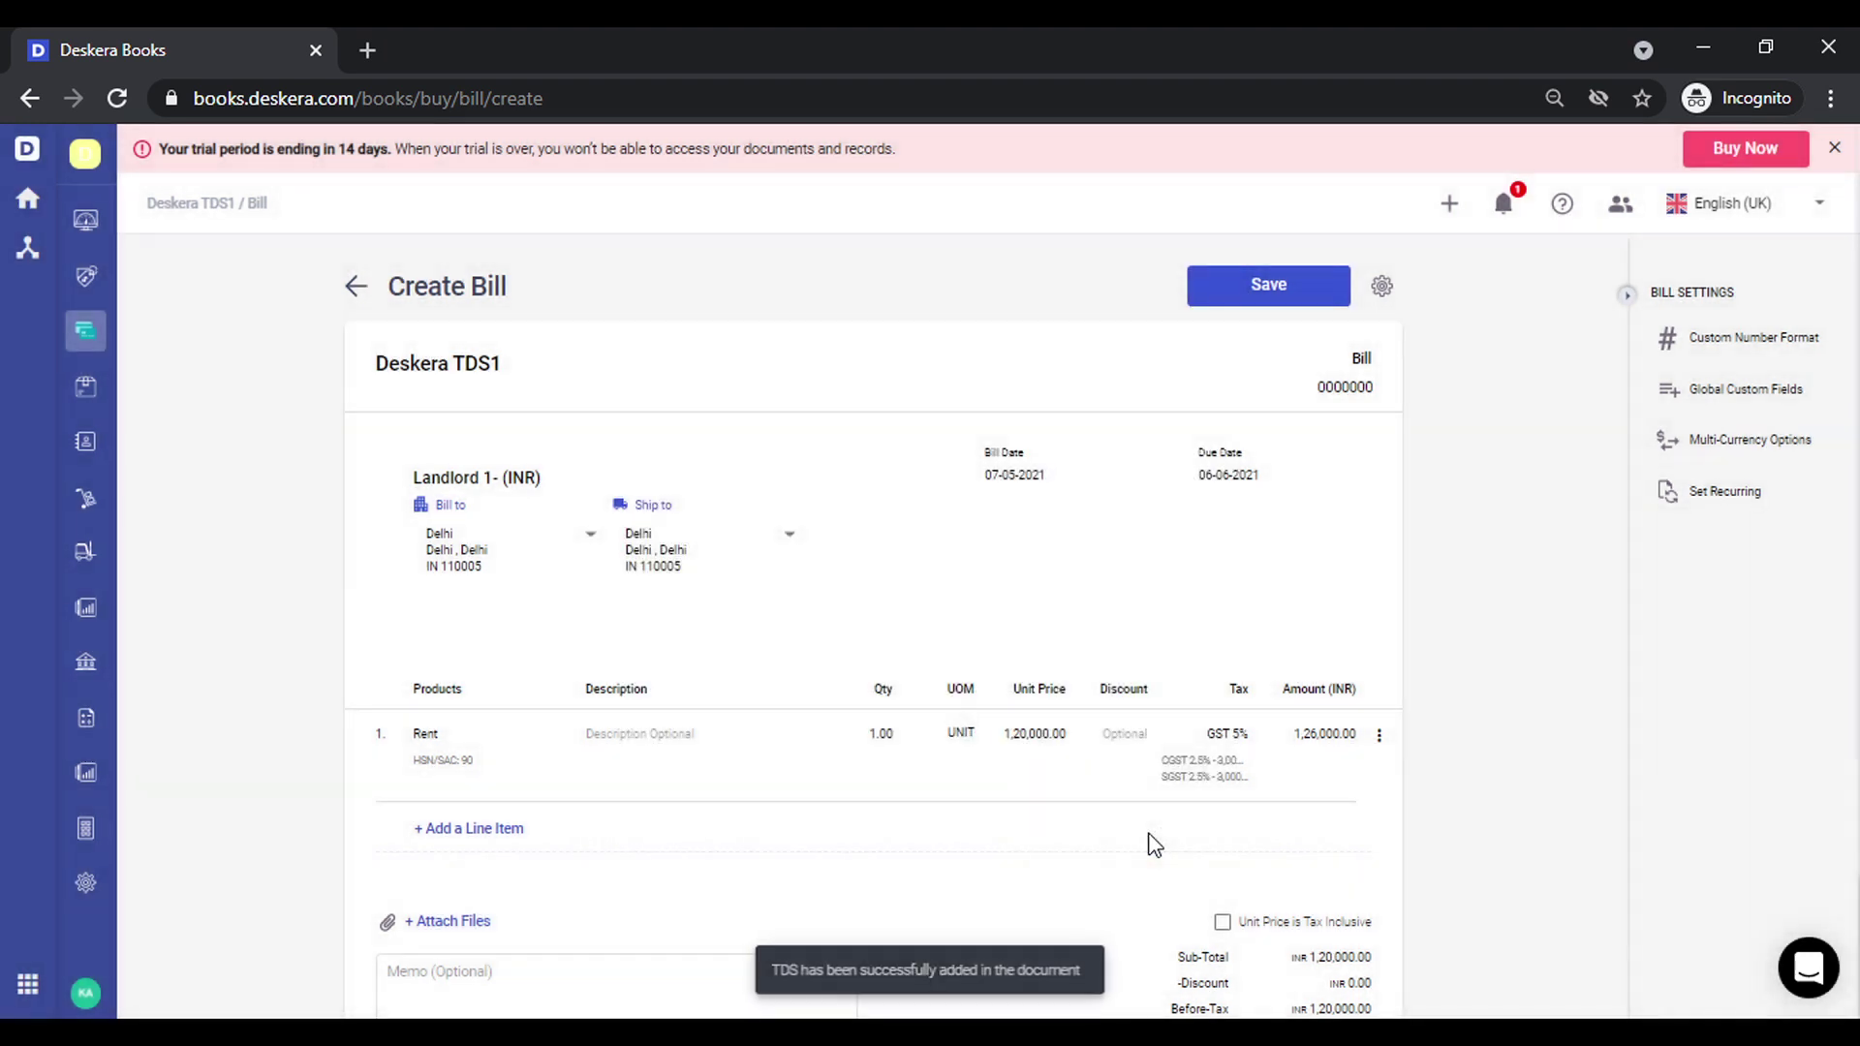
pyautogui.scroll(-2, 1152, 843)
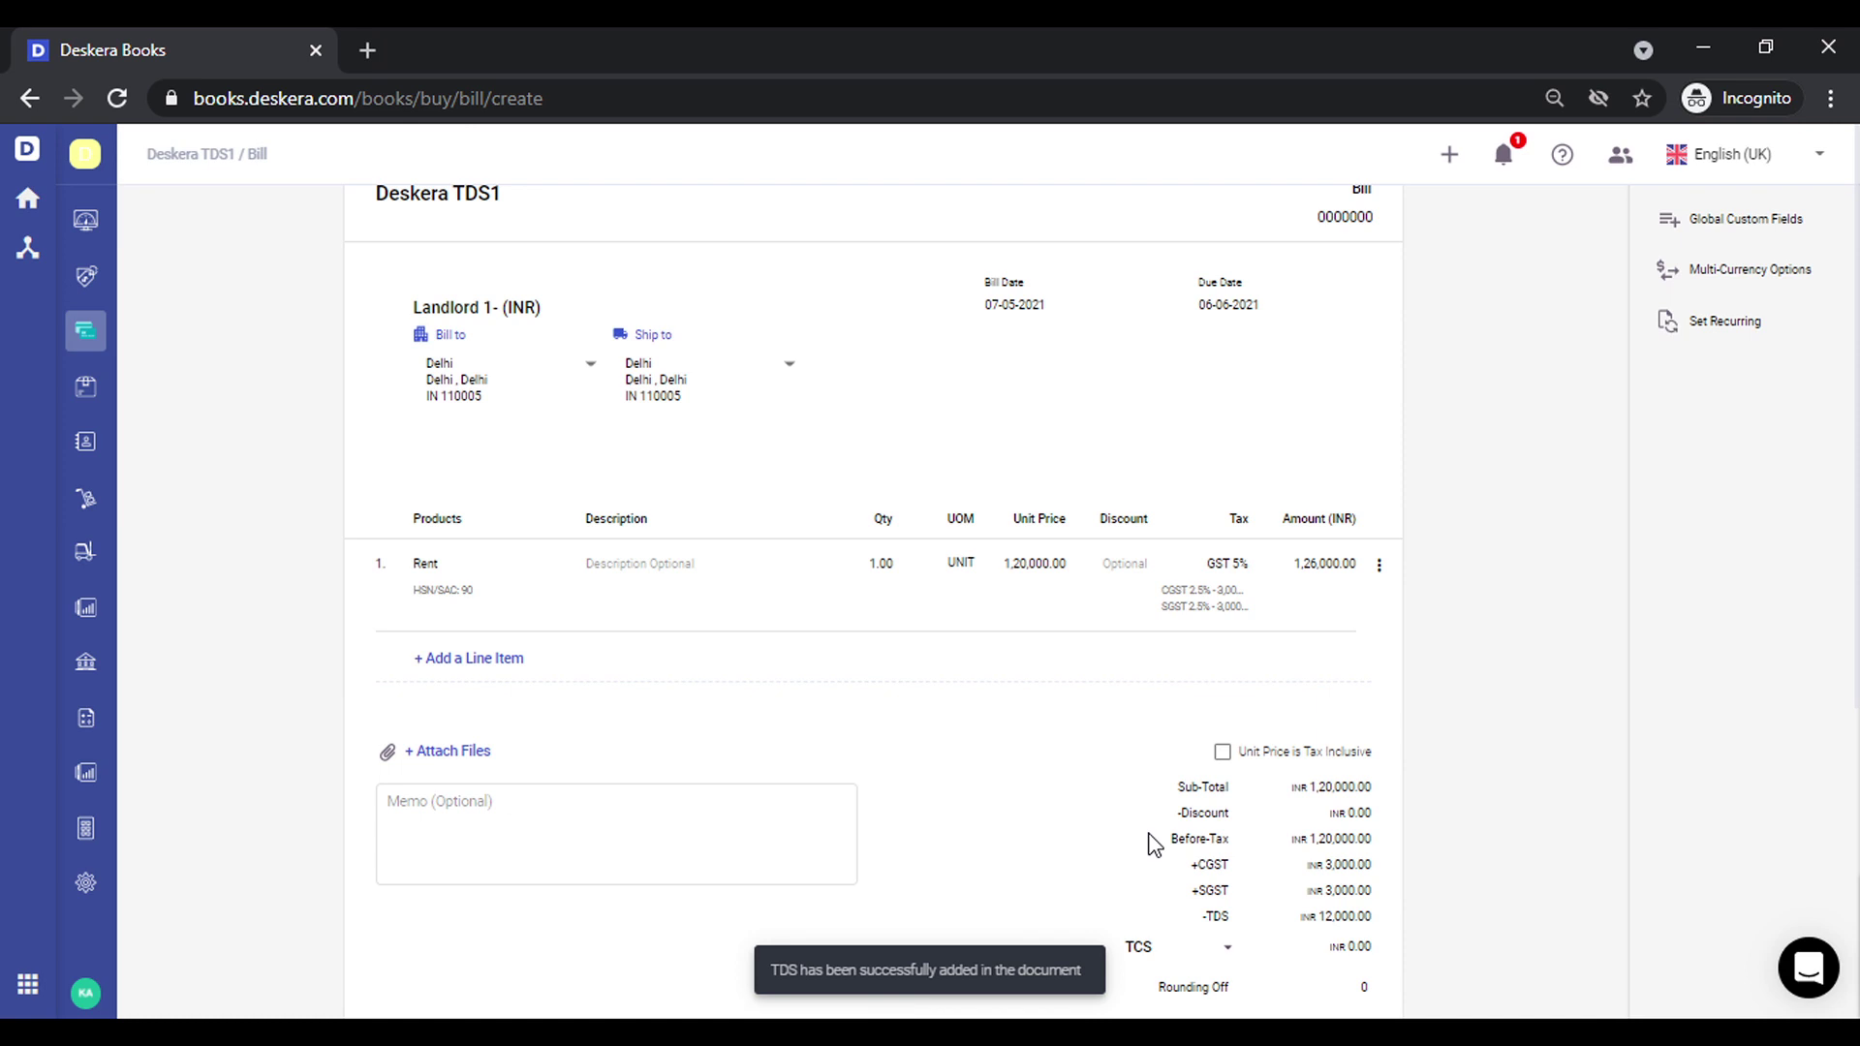
pyautogui.scroll(-2, 1153, 843)
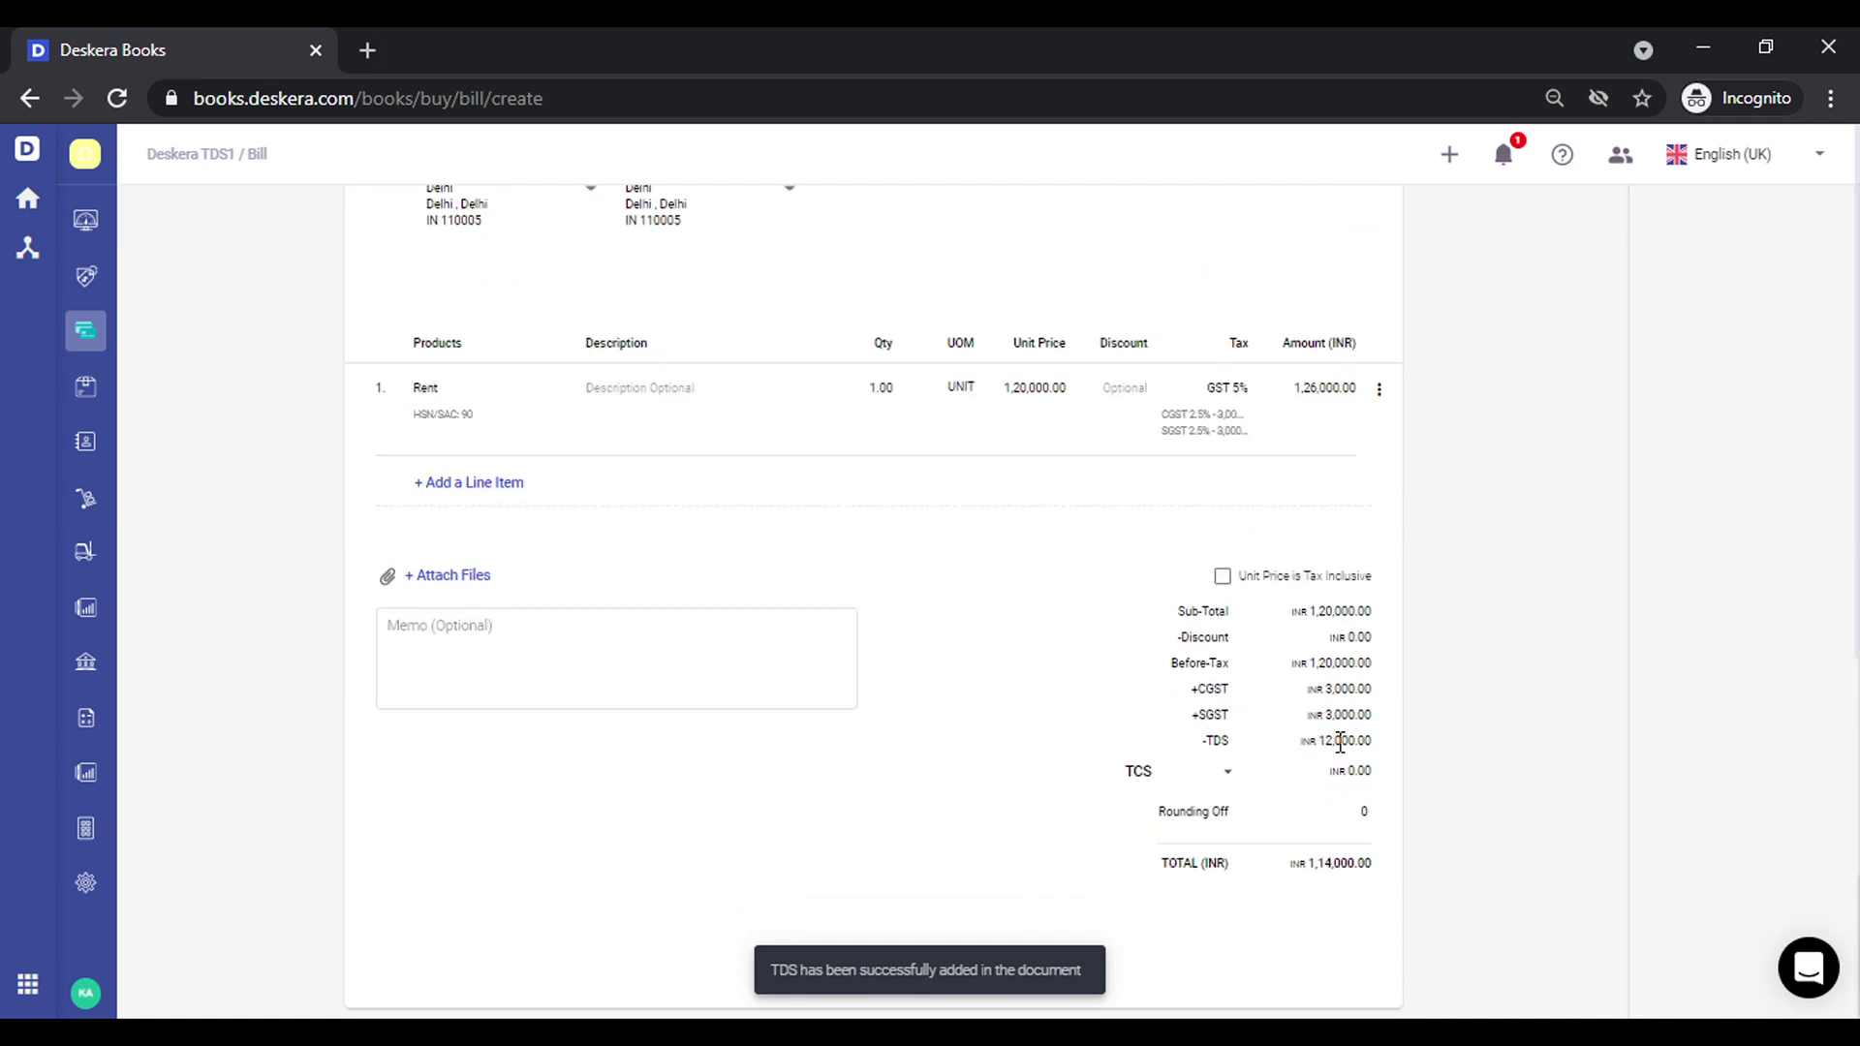
pyautogui.scroll(4, 1341, 736)
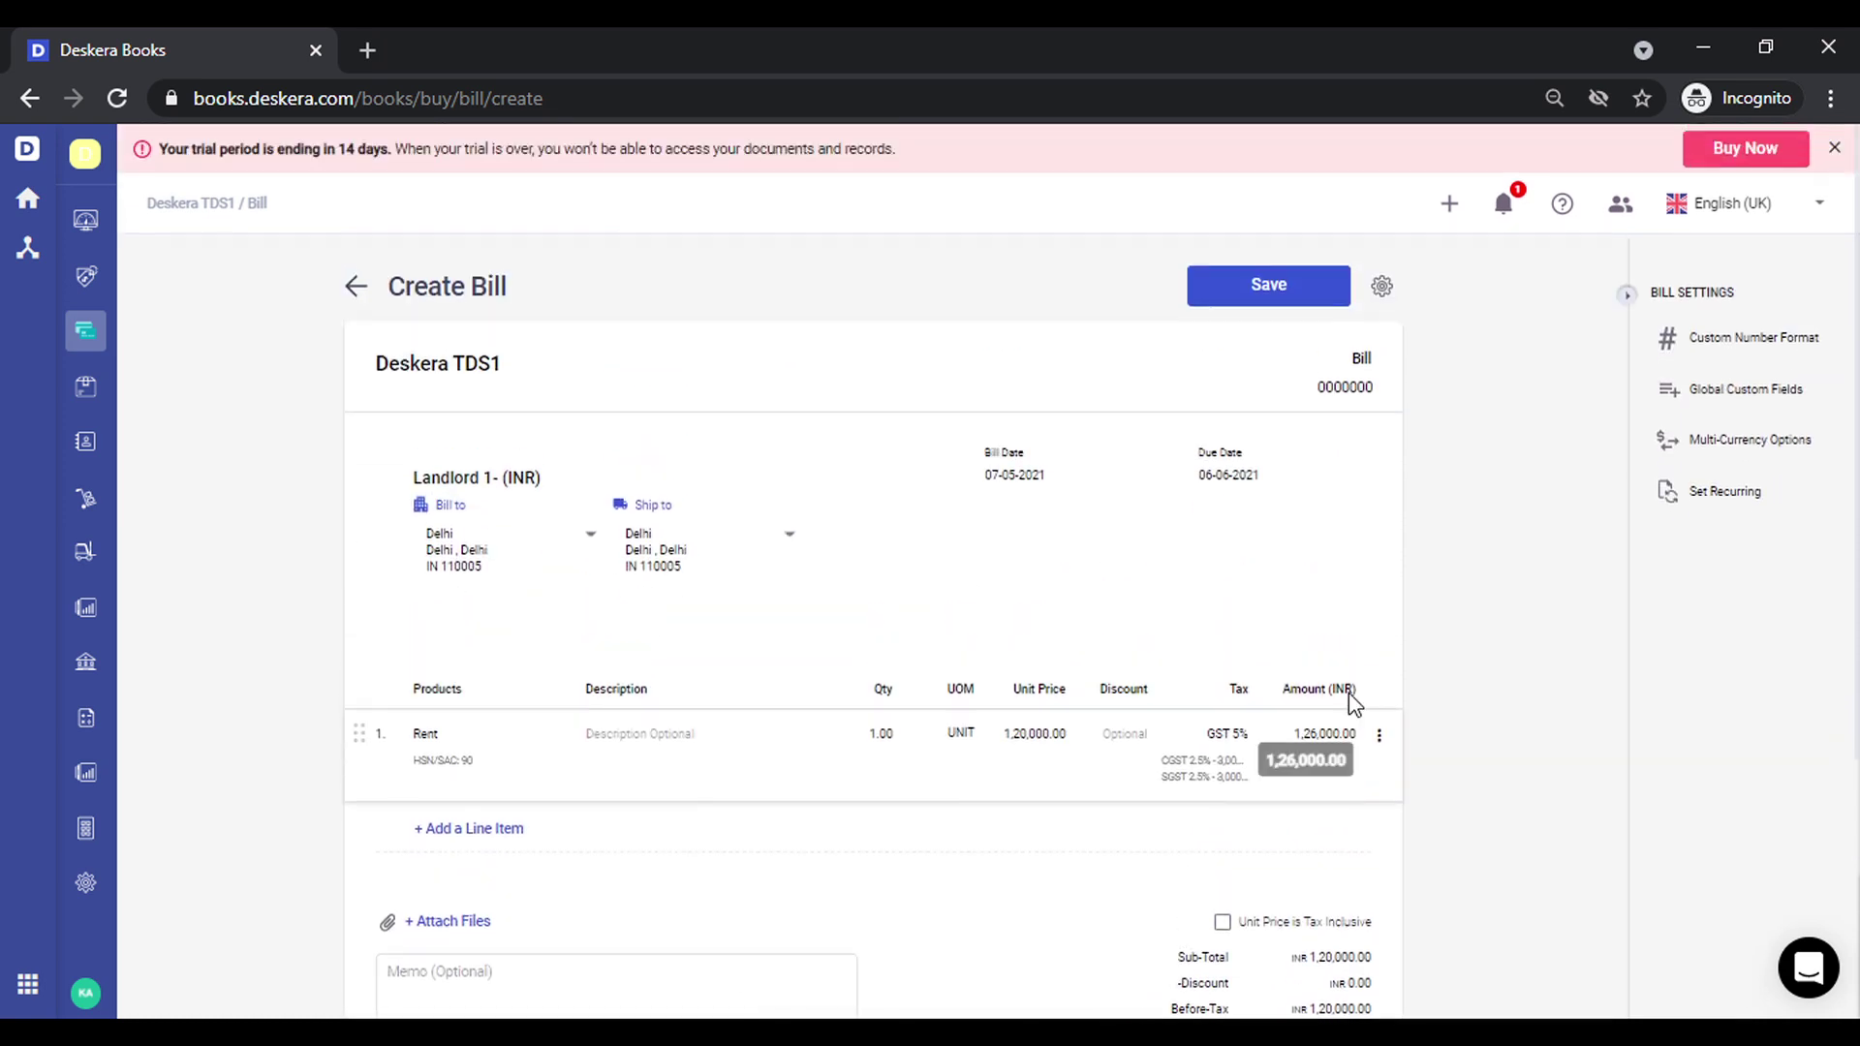
pyautogui.click(1259, 286)
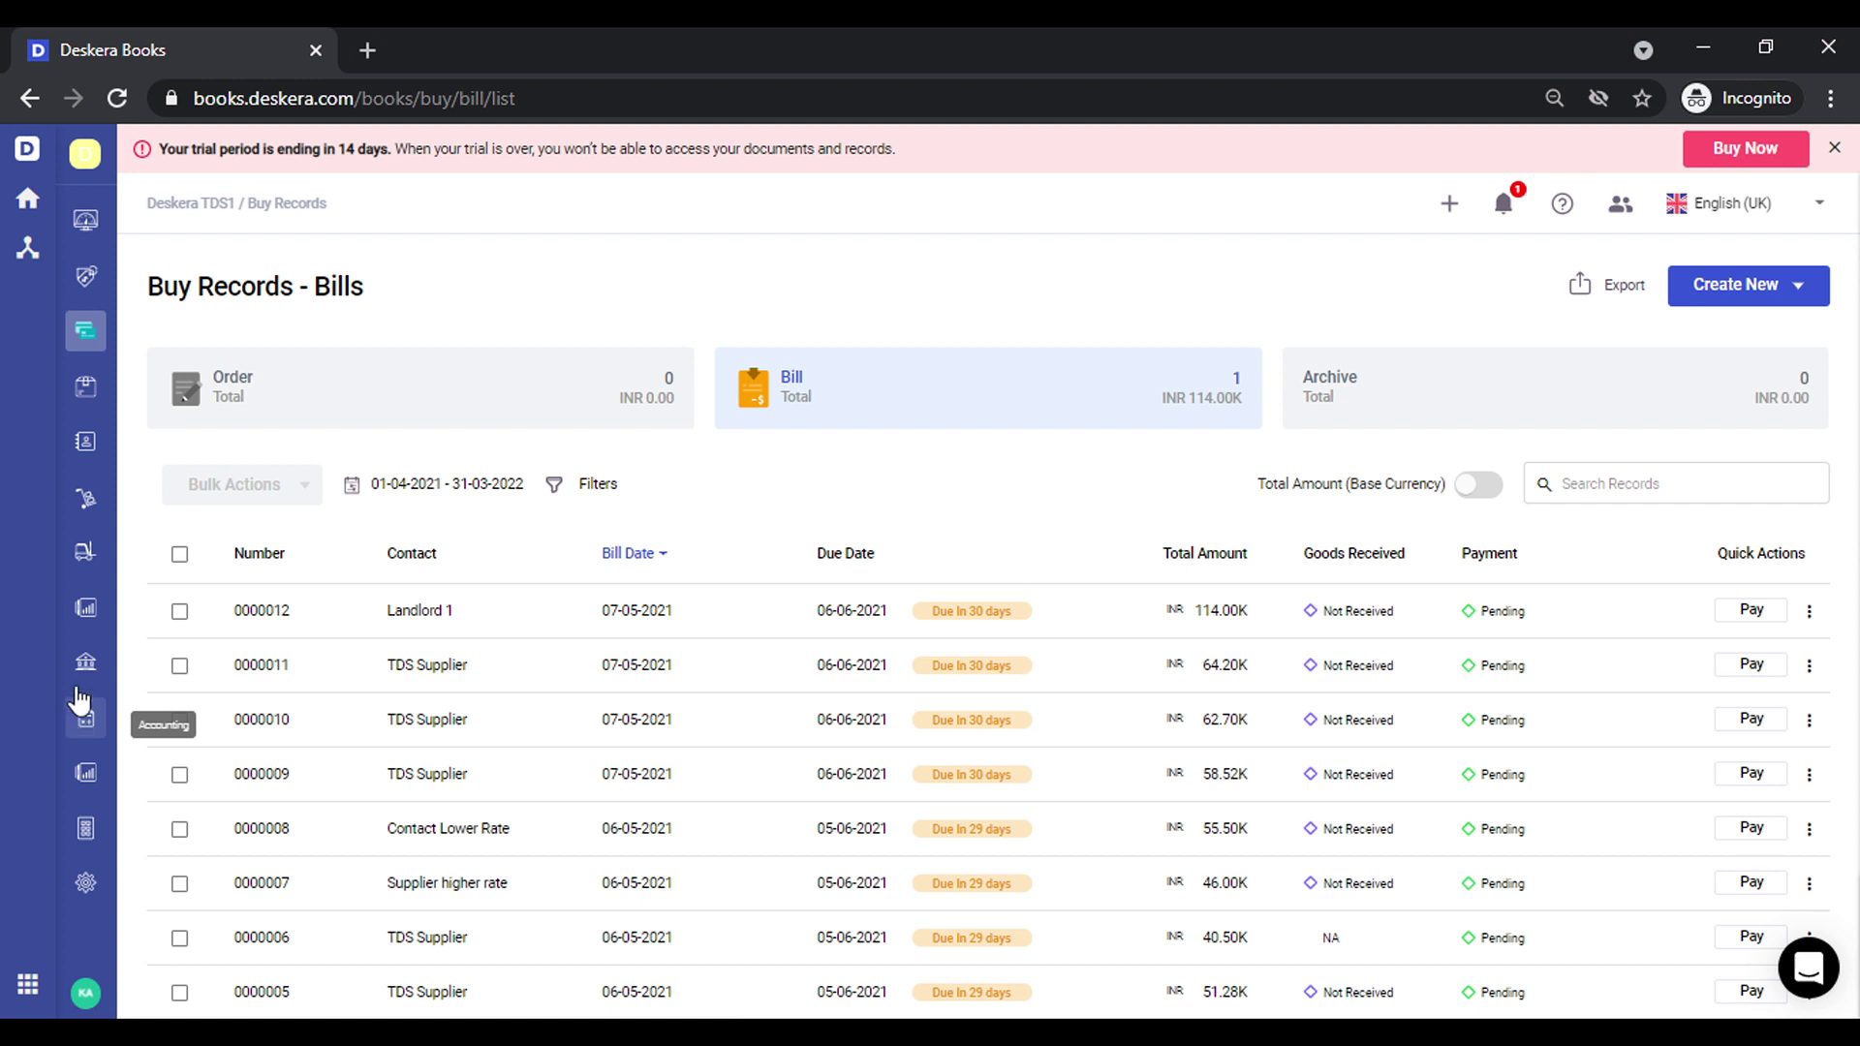
# Open the TDS Details Report and review bill 0000012's 10% rent TDS of 12,000
pyautogui.click(82, 613)
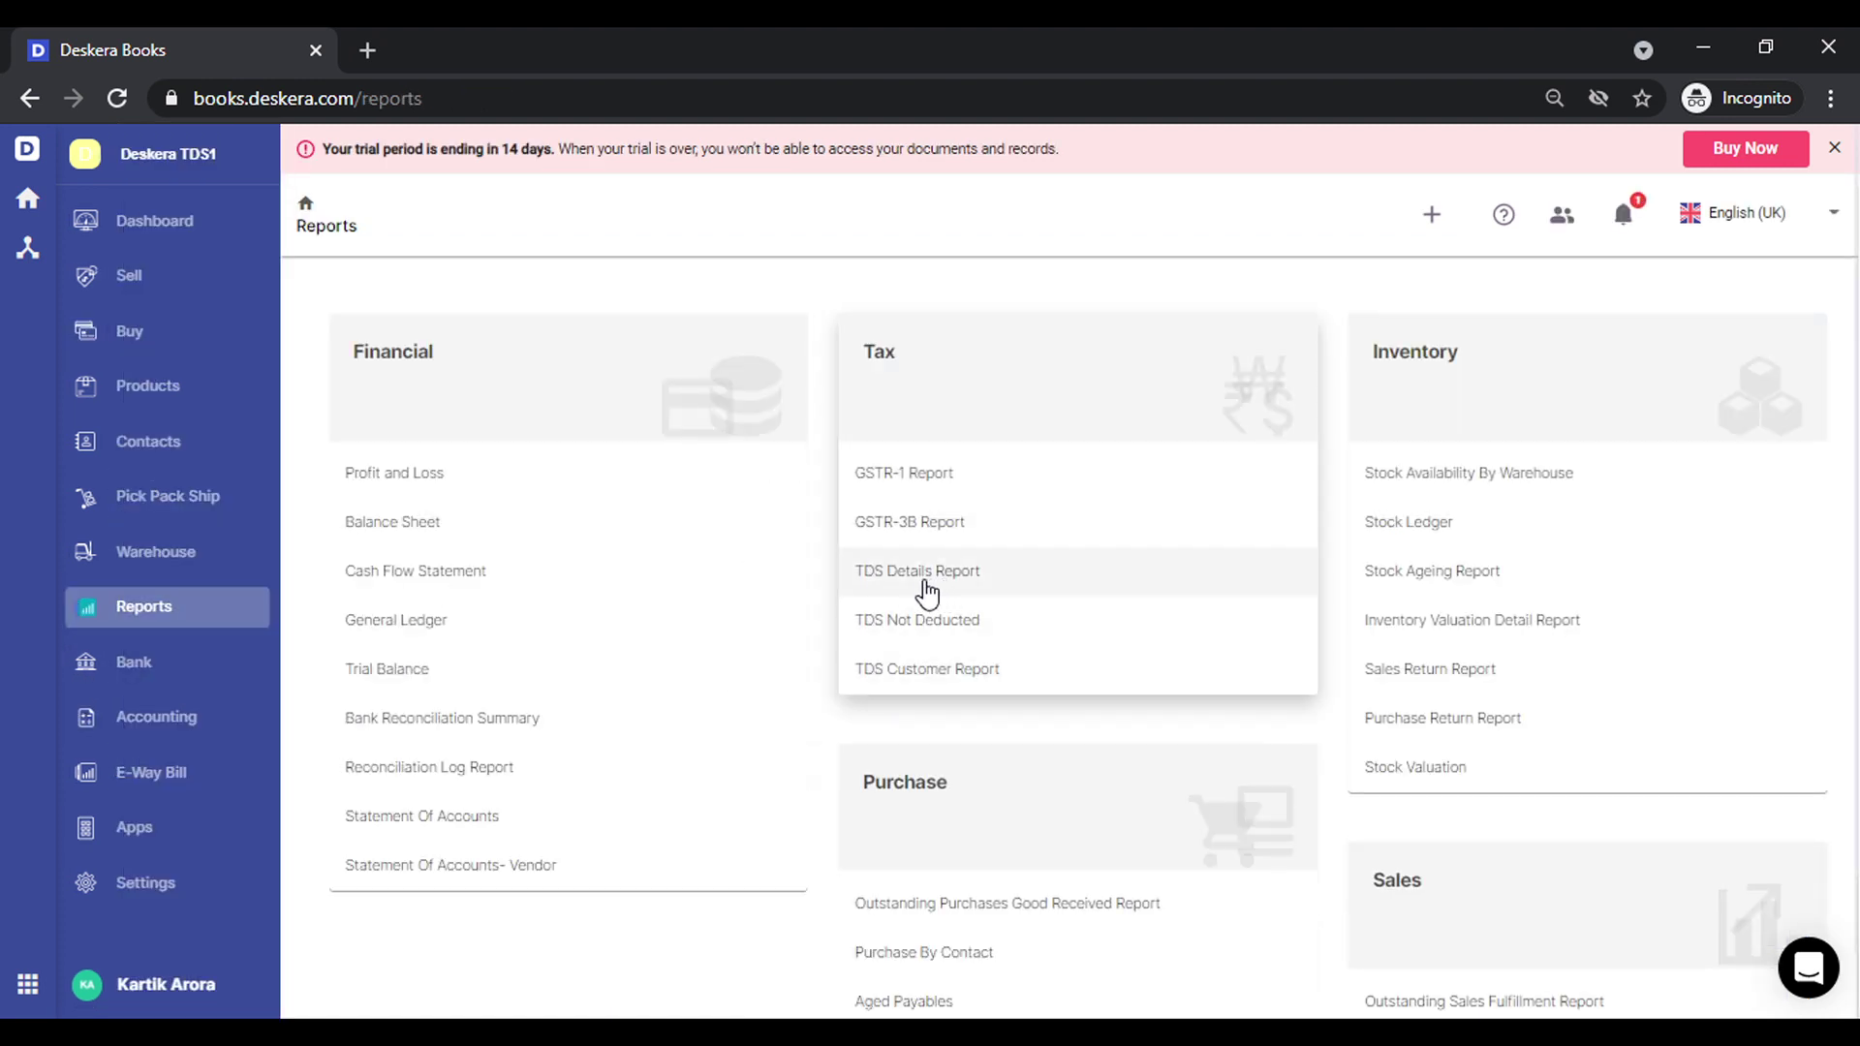
pyautogui.click(926, 588)
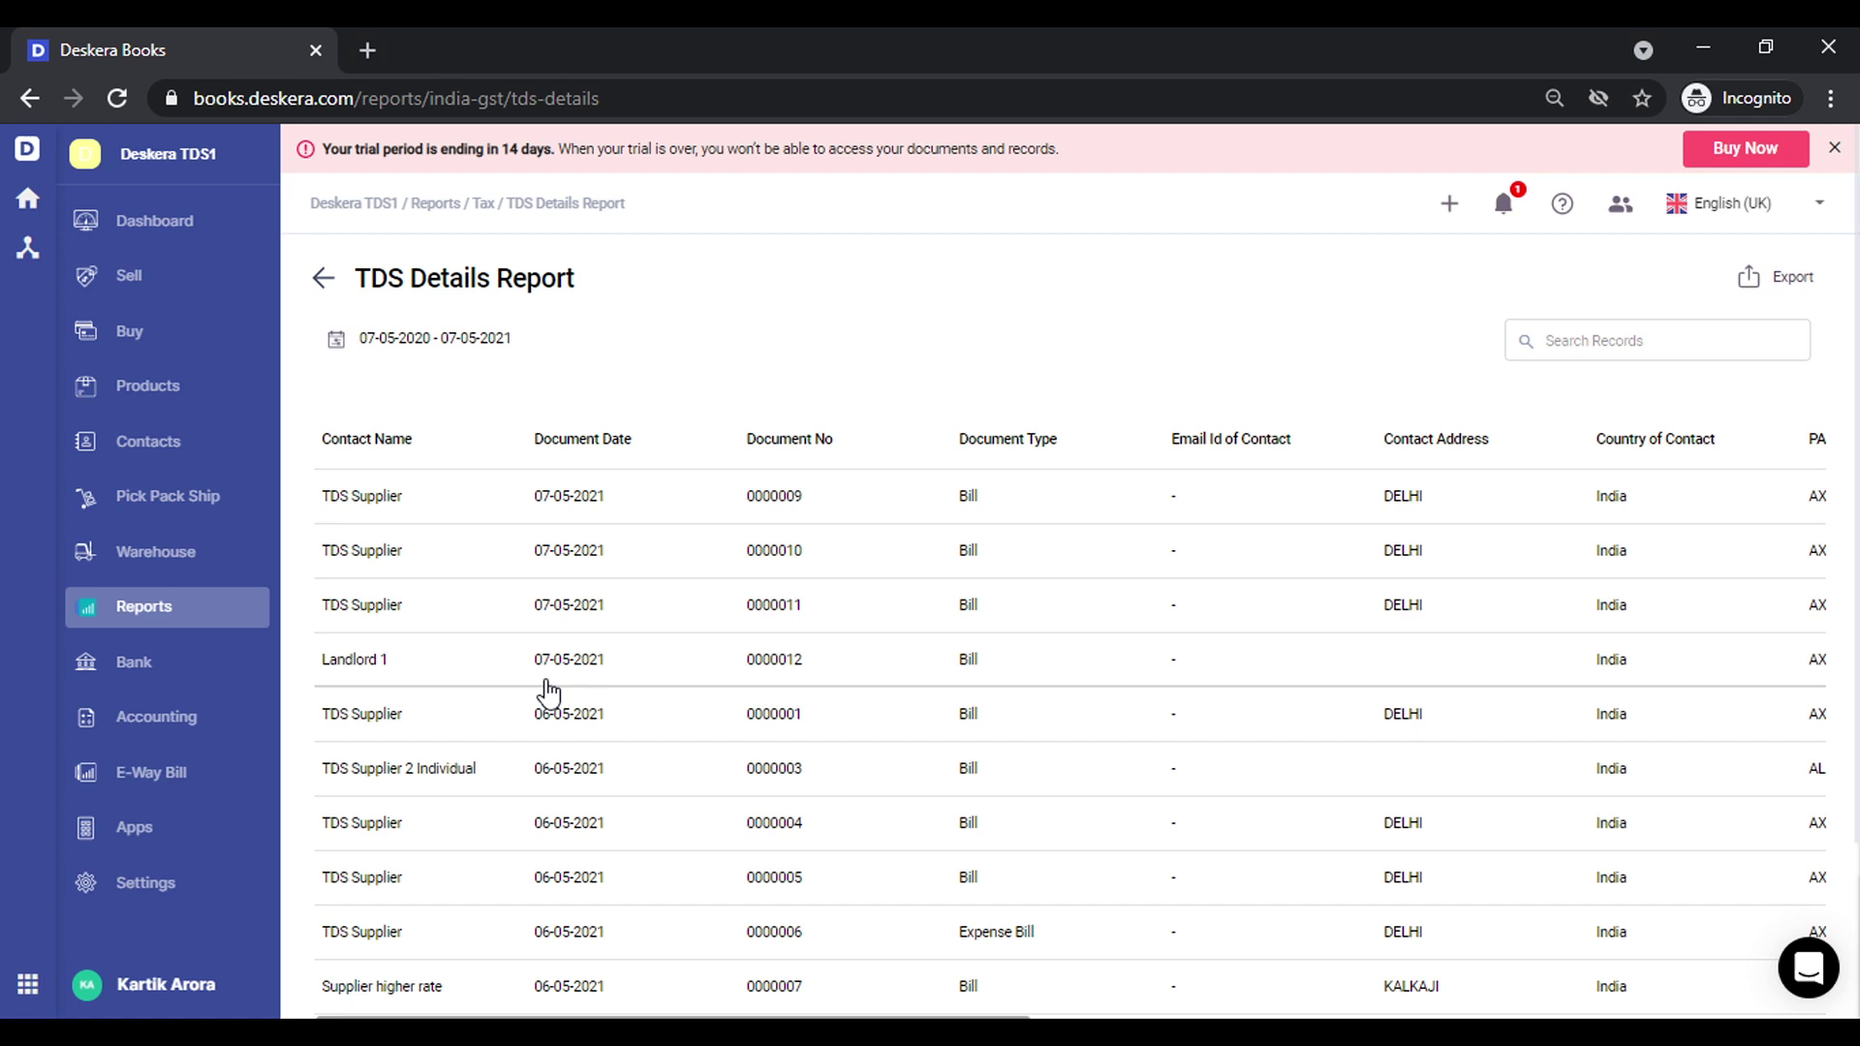
pyautogui.hscroll(1, 797, 692)
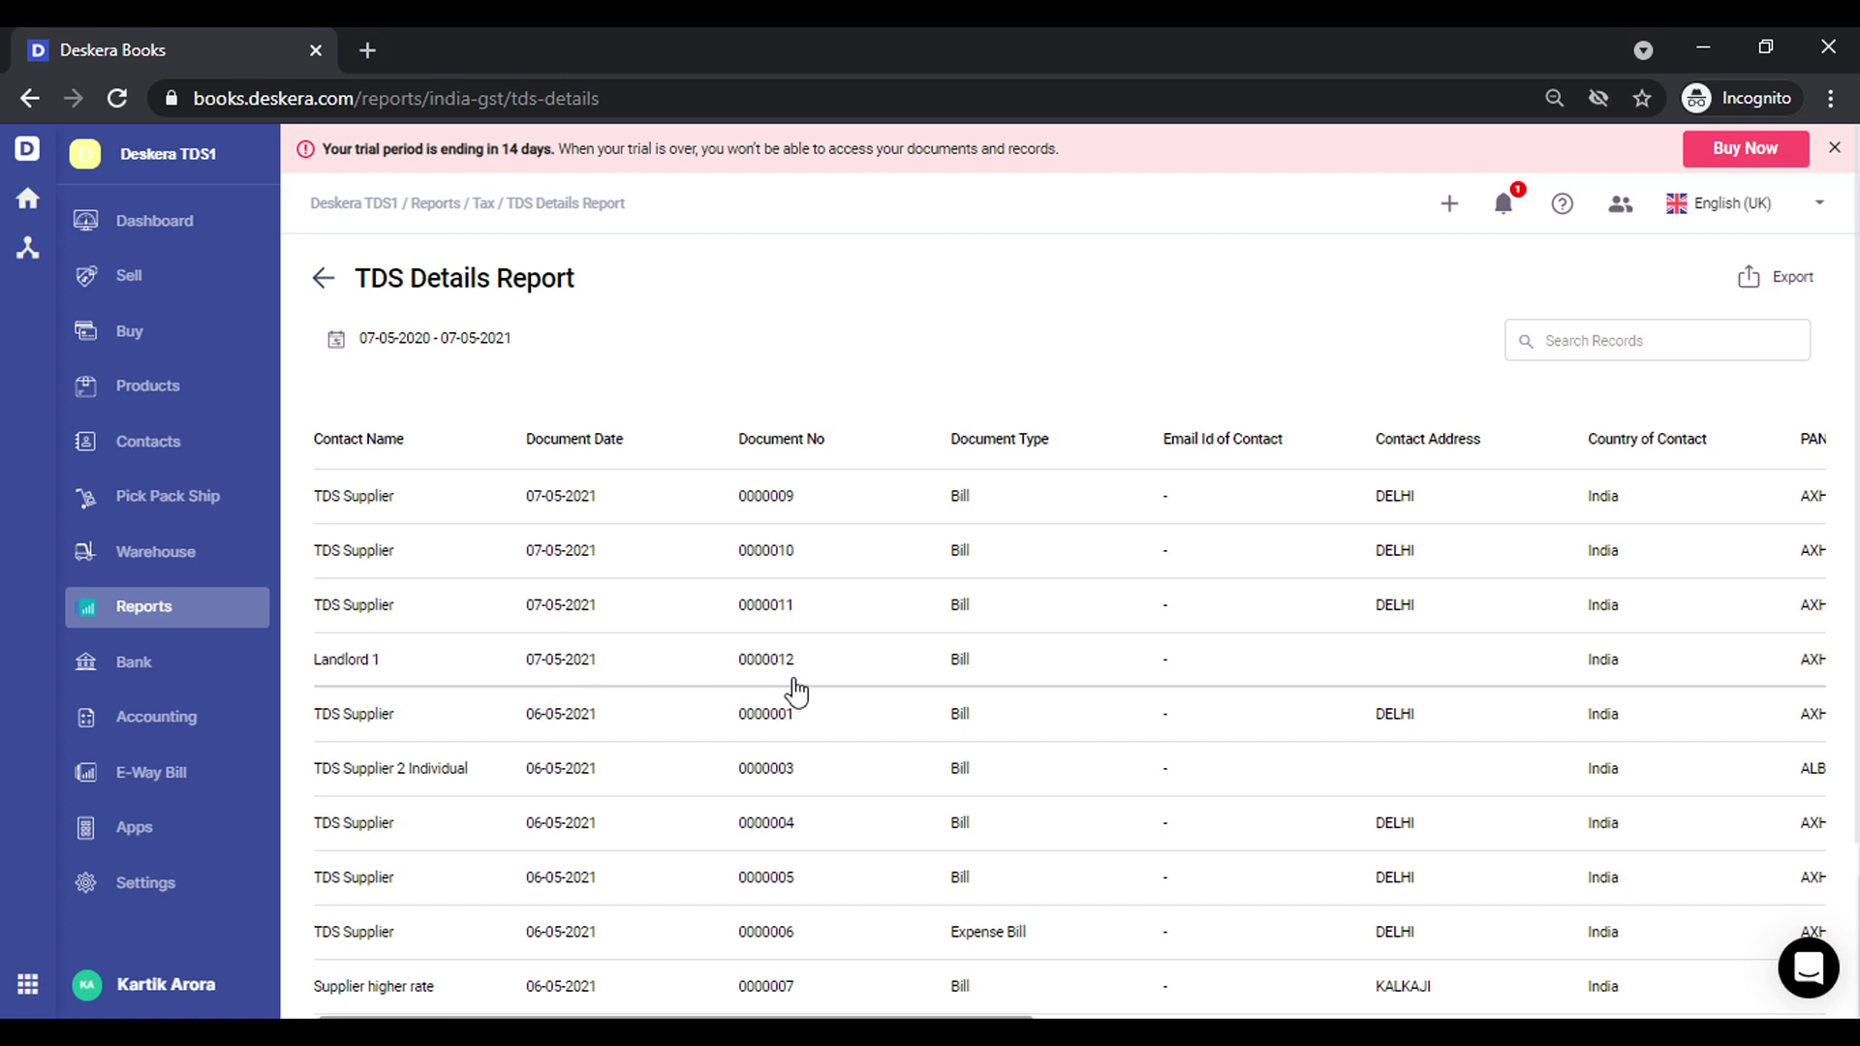
pyautogui.hscroll(6, 796, 691)
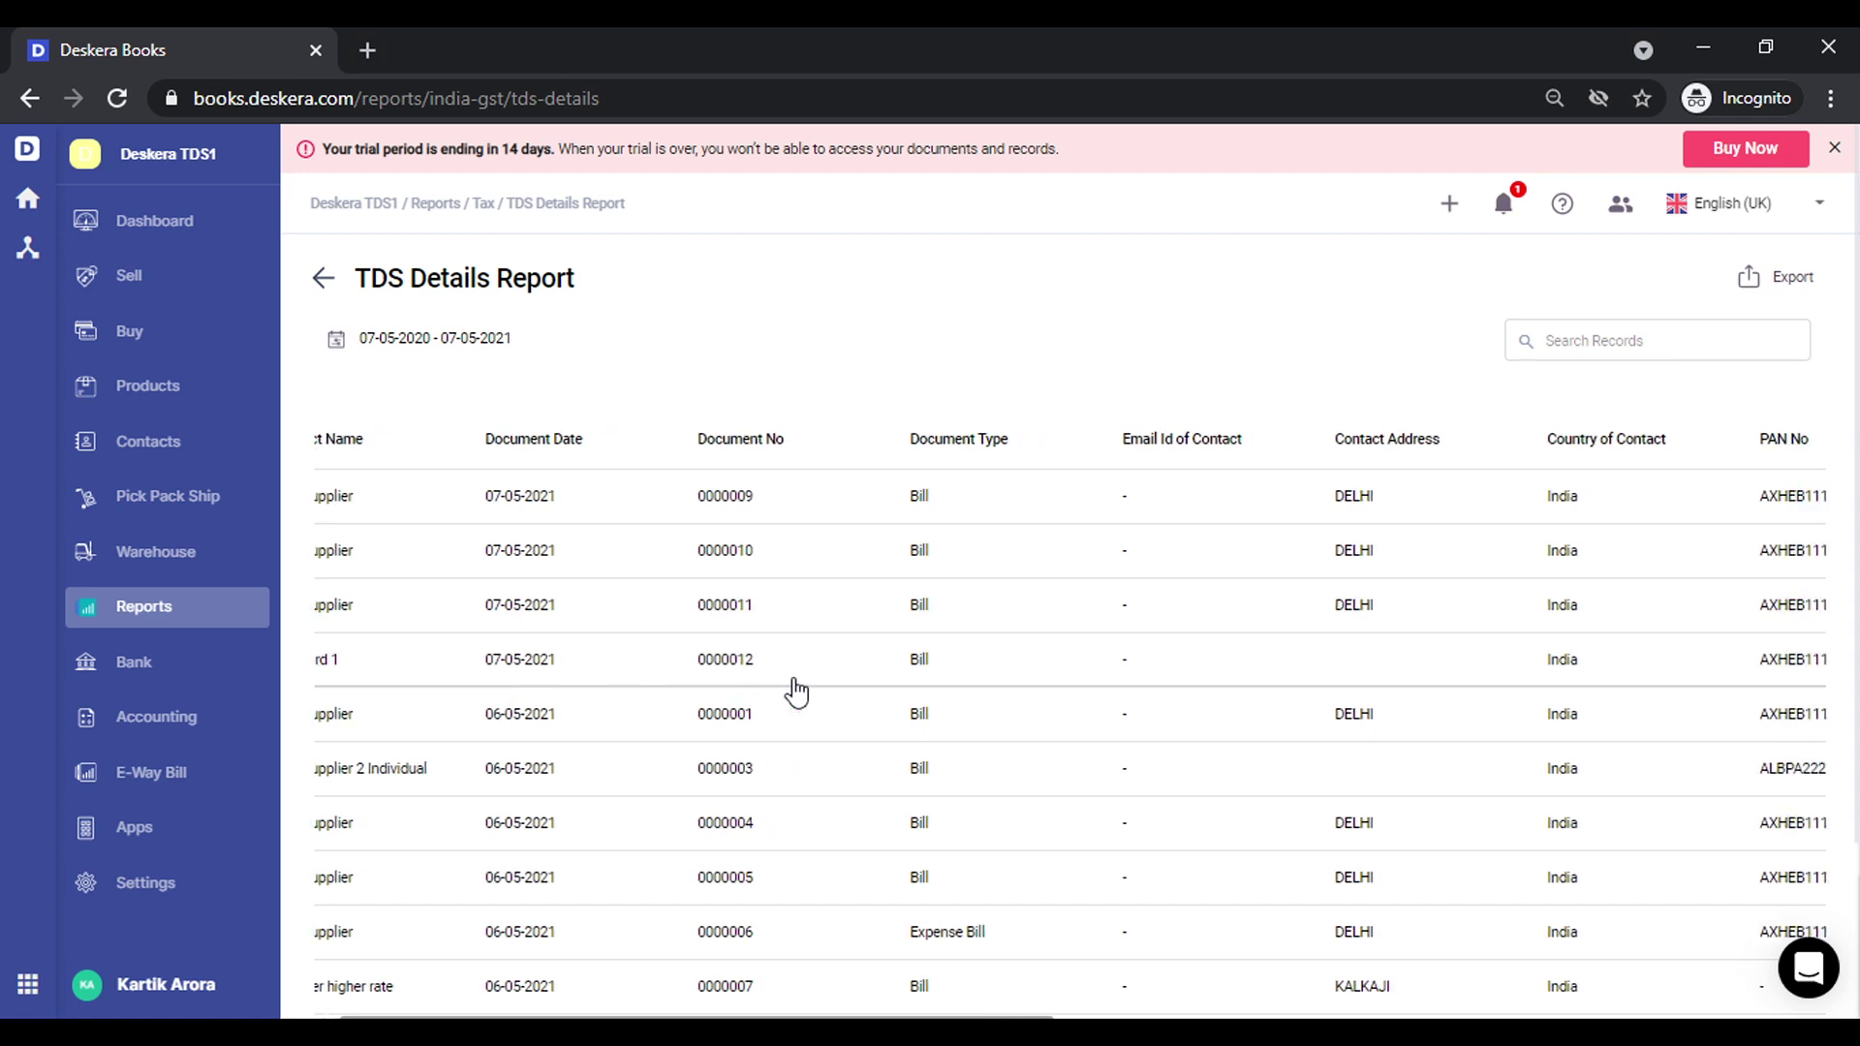
pyautogui.hscroll(6, 796, 691)
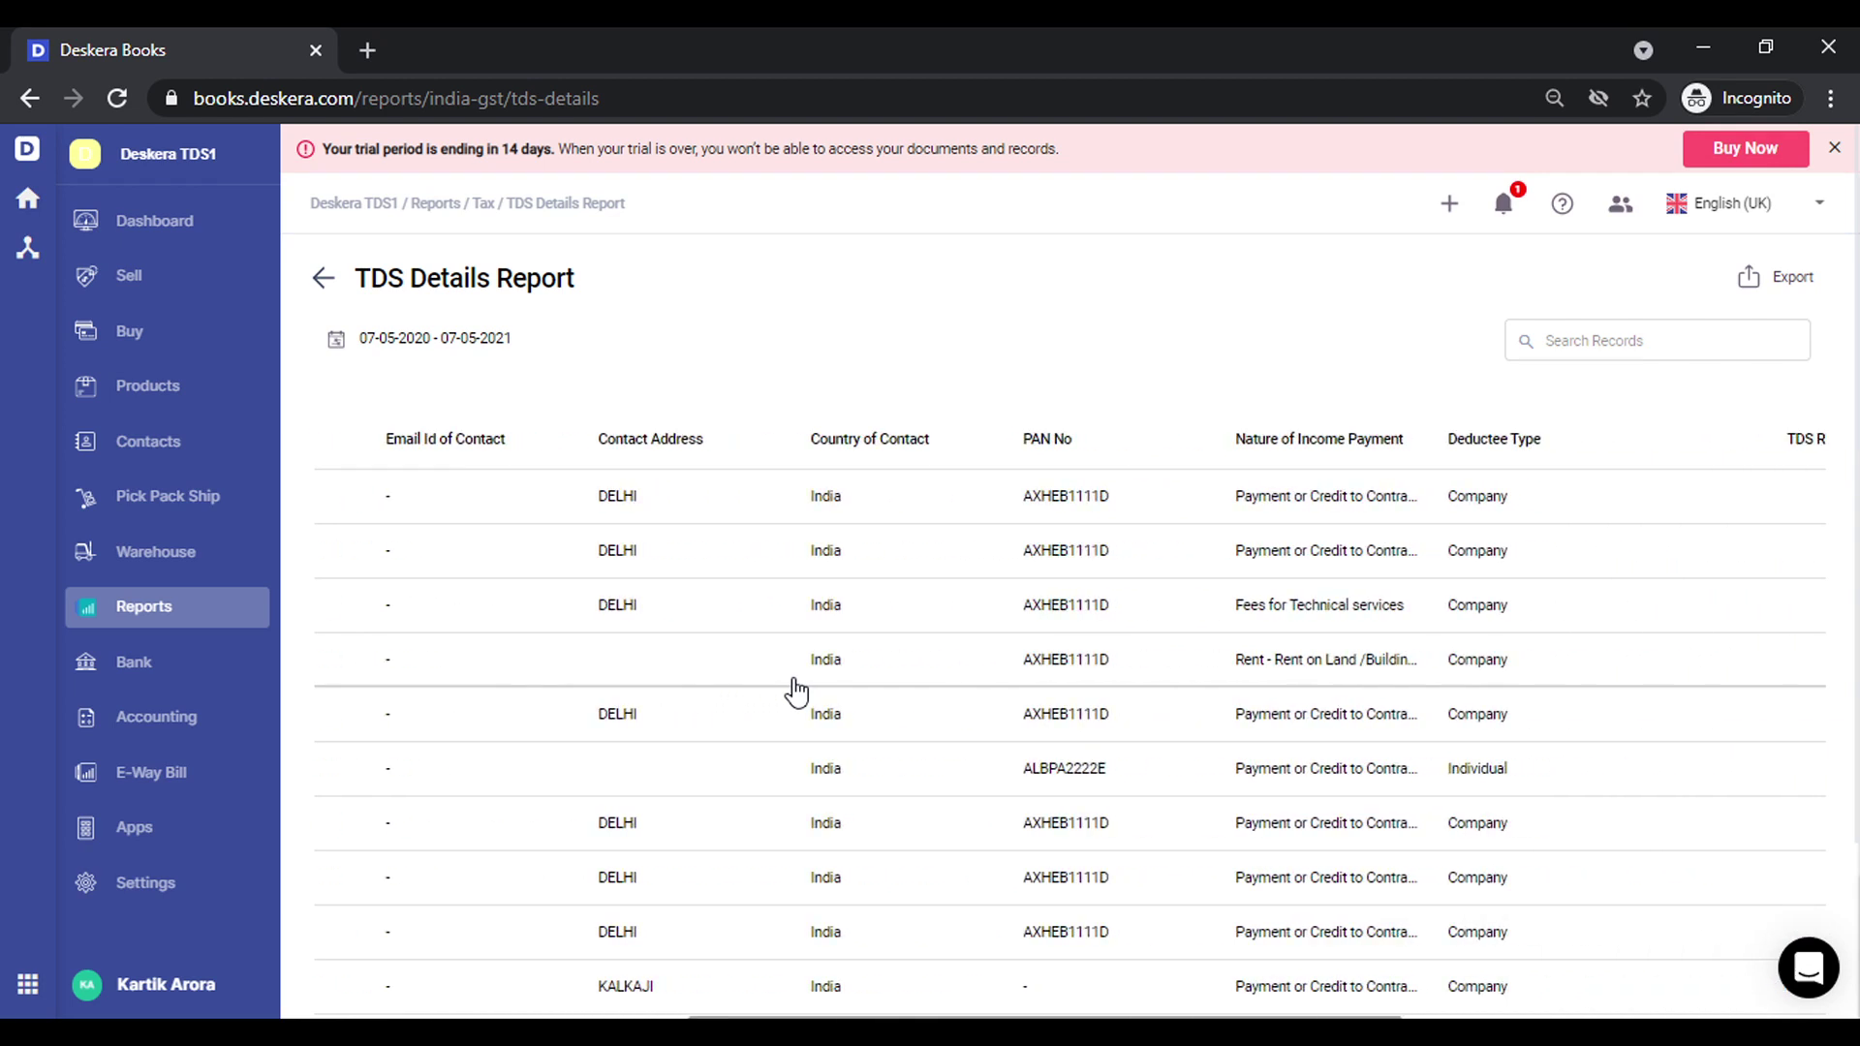
pyautogui.hscroll(4, 797, 692)
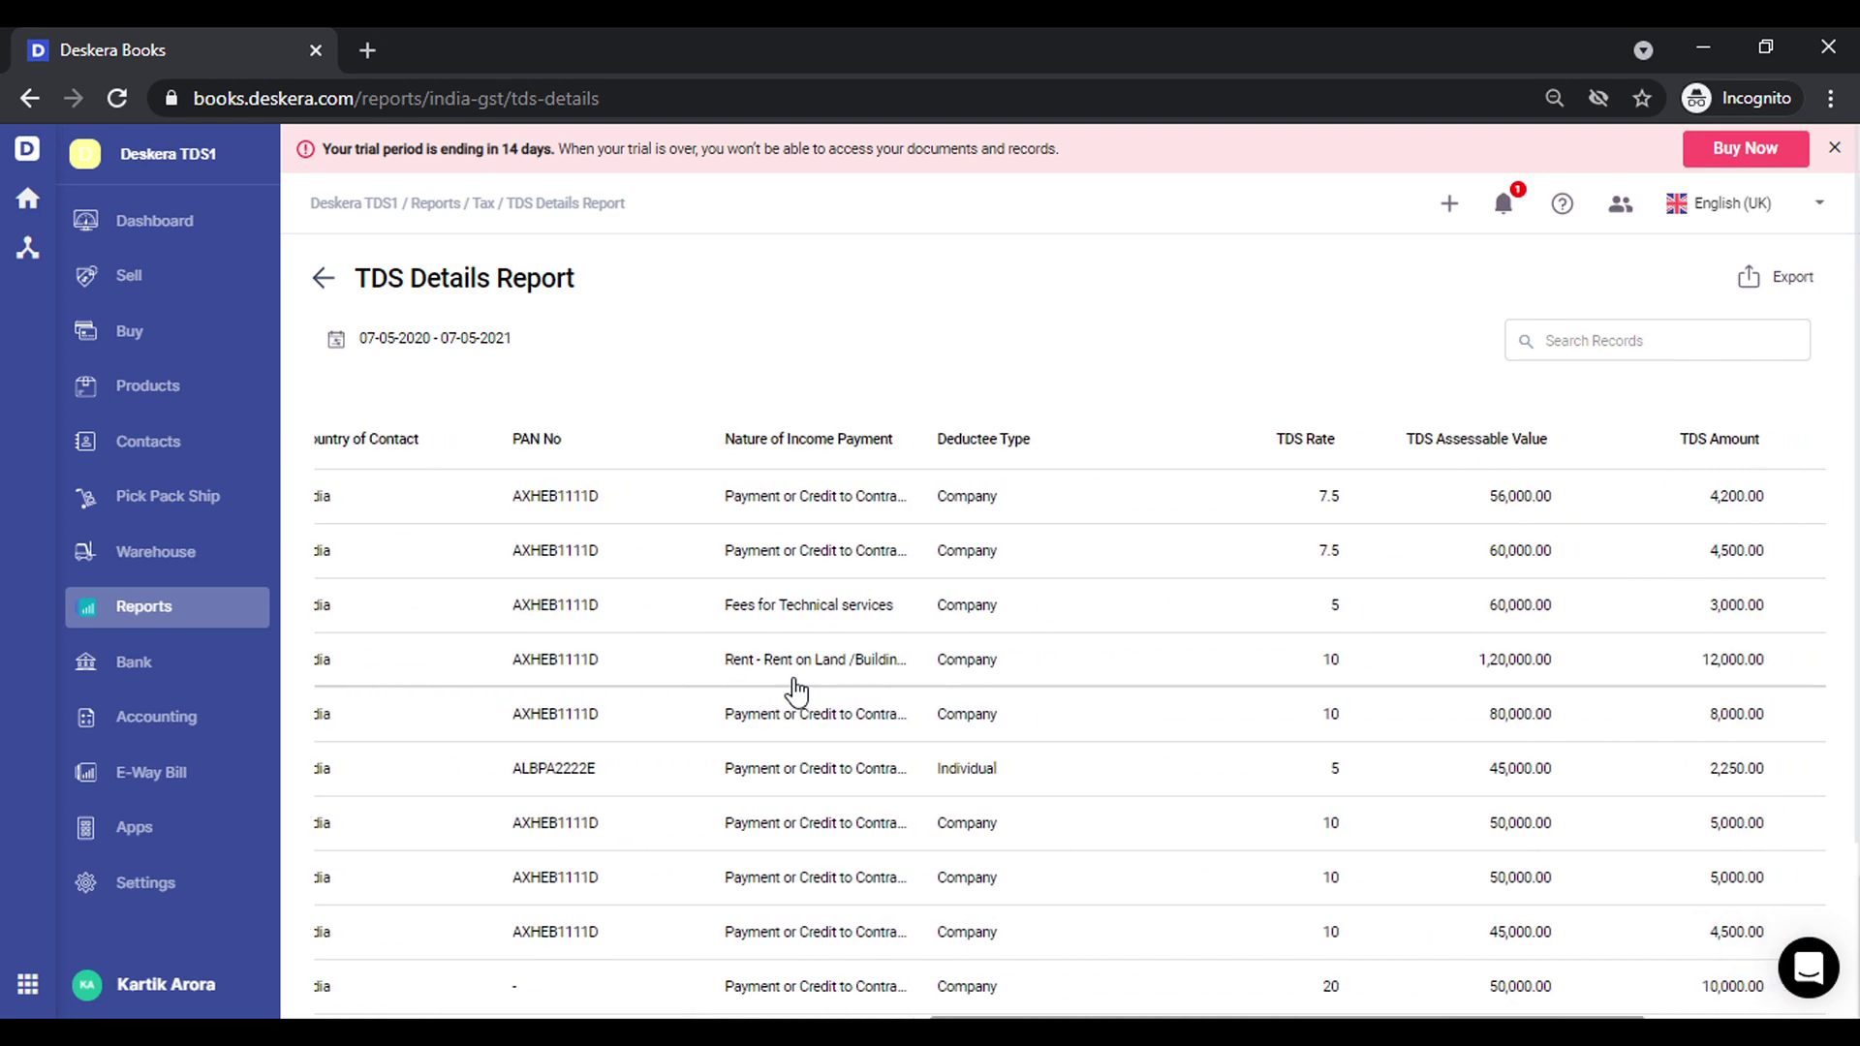
pyautogui.hscroll(2, 796, 692)
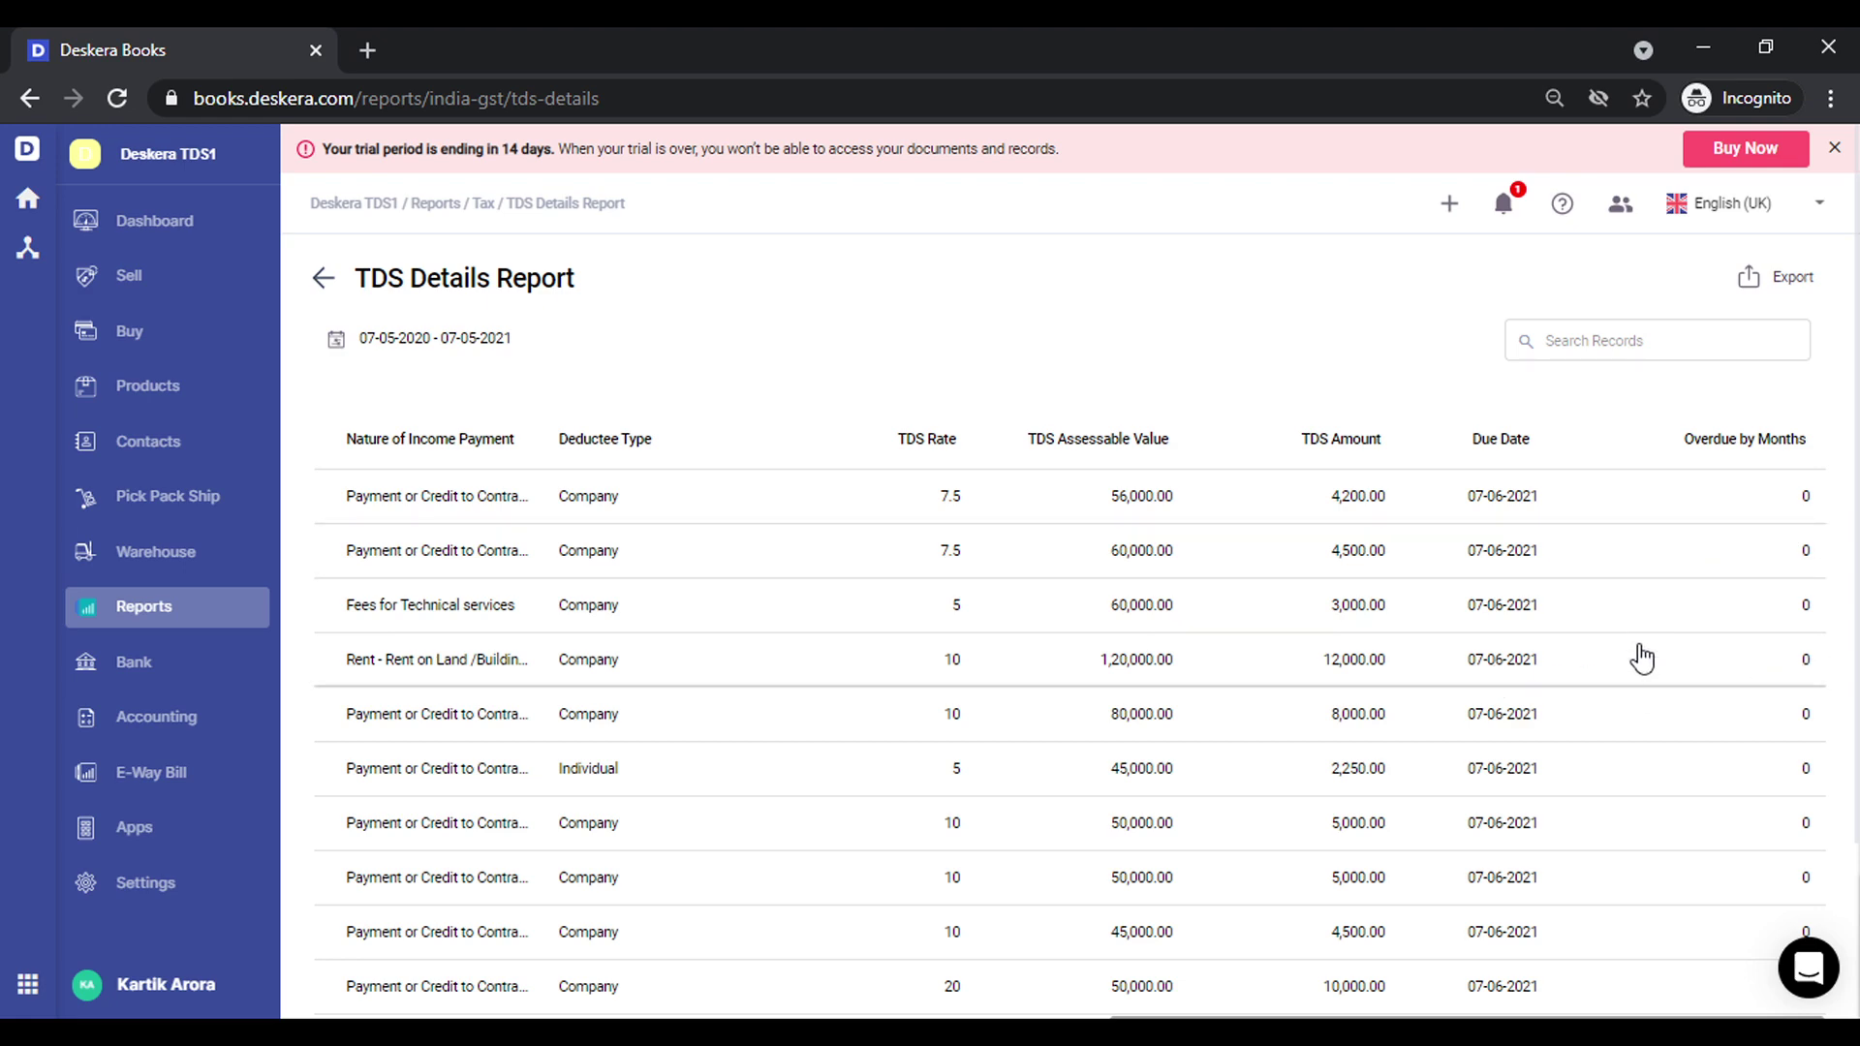
pyautogui.hscroll(-10, 1257, 705)
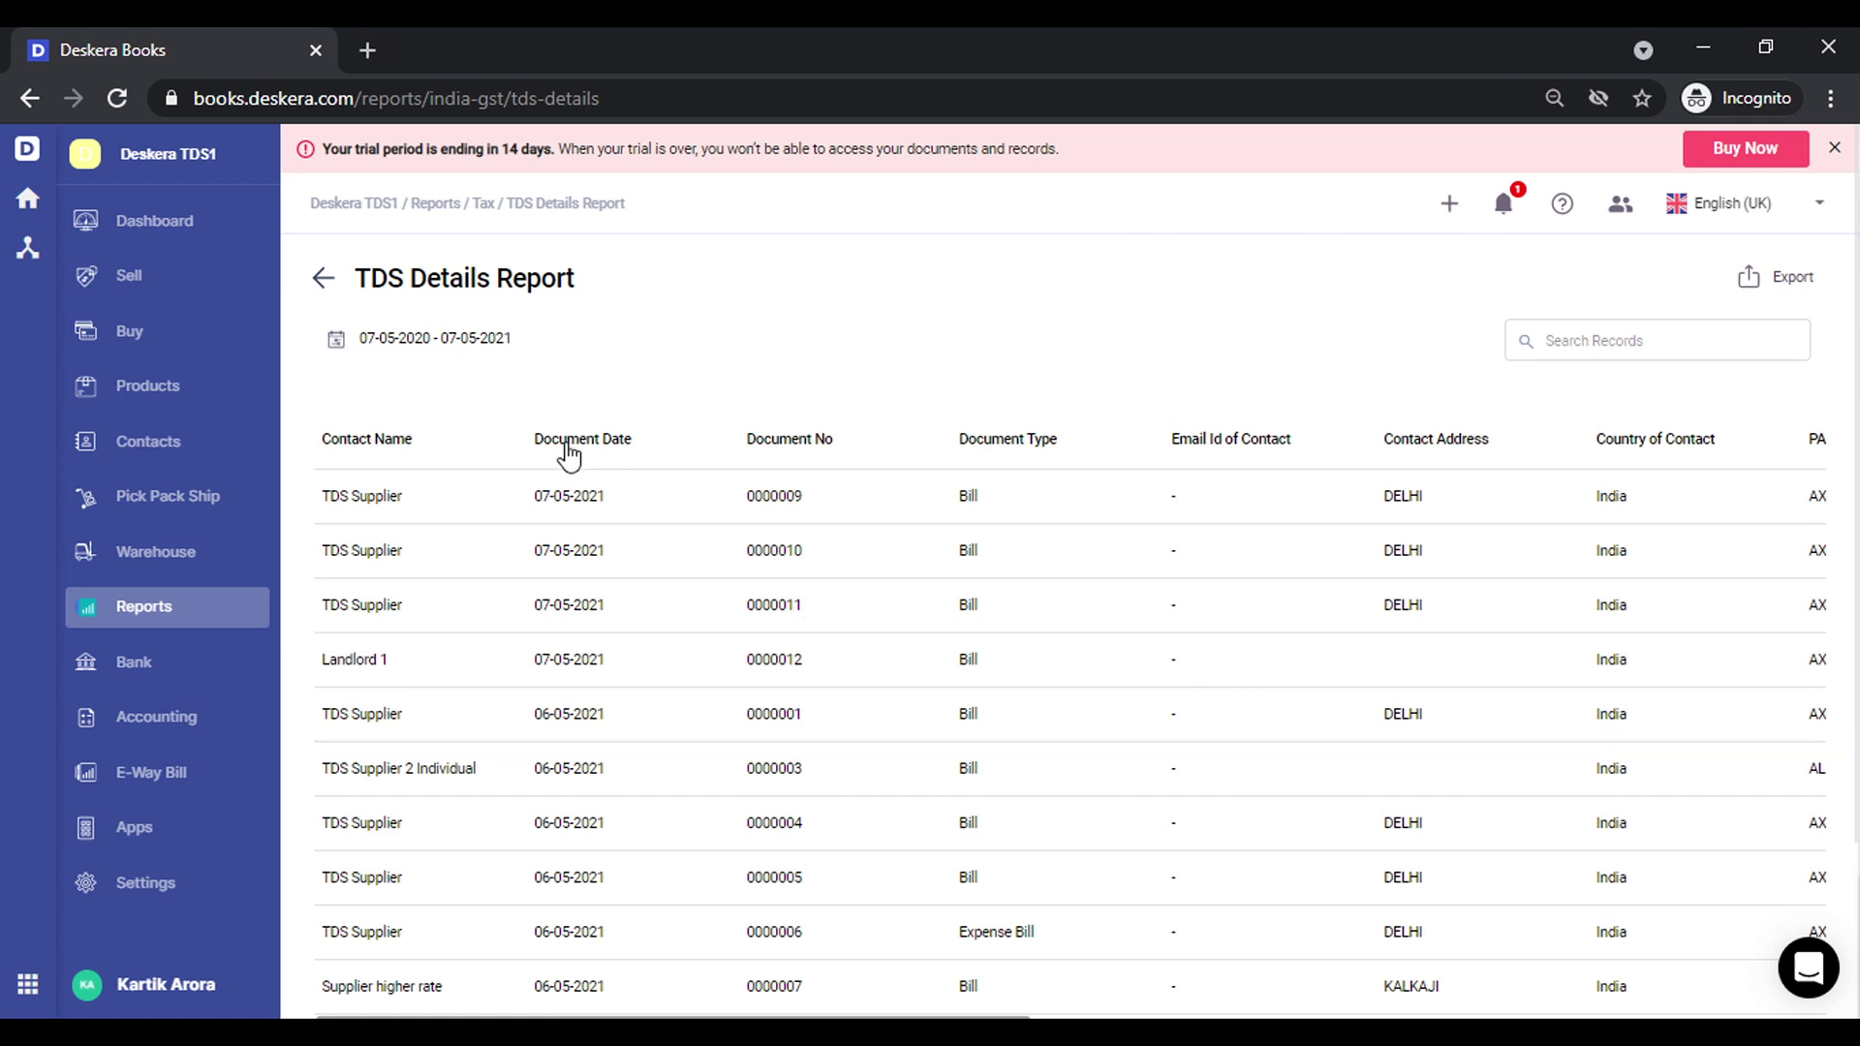
# Start another new bill from Buy records with Landlord 1 as the contact
pyautogui.click(182, 335)
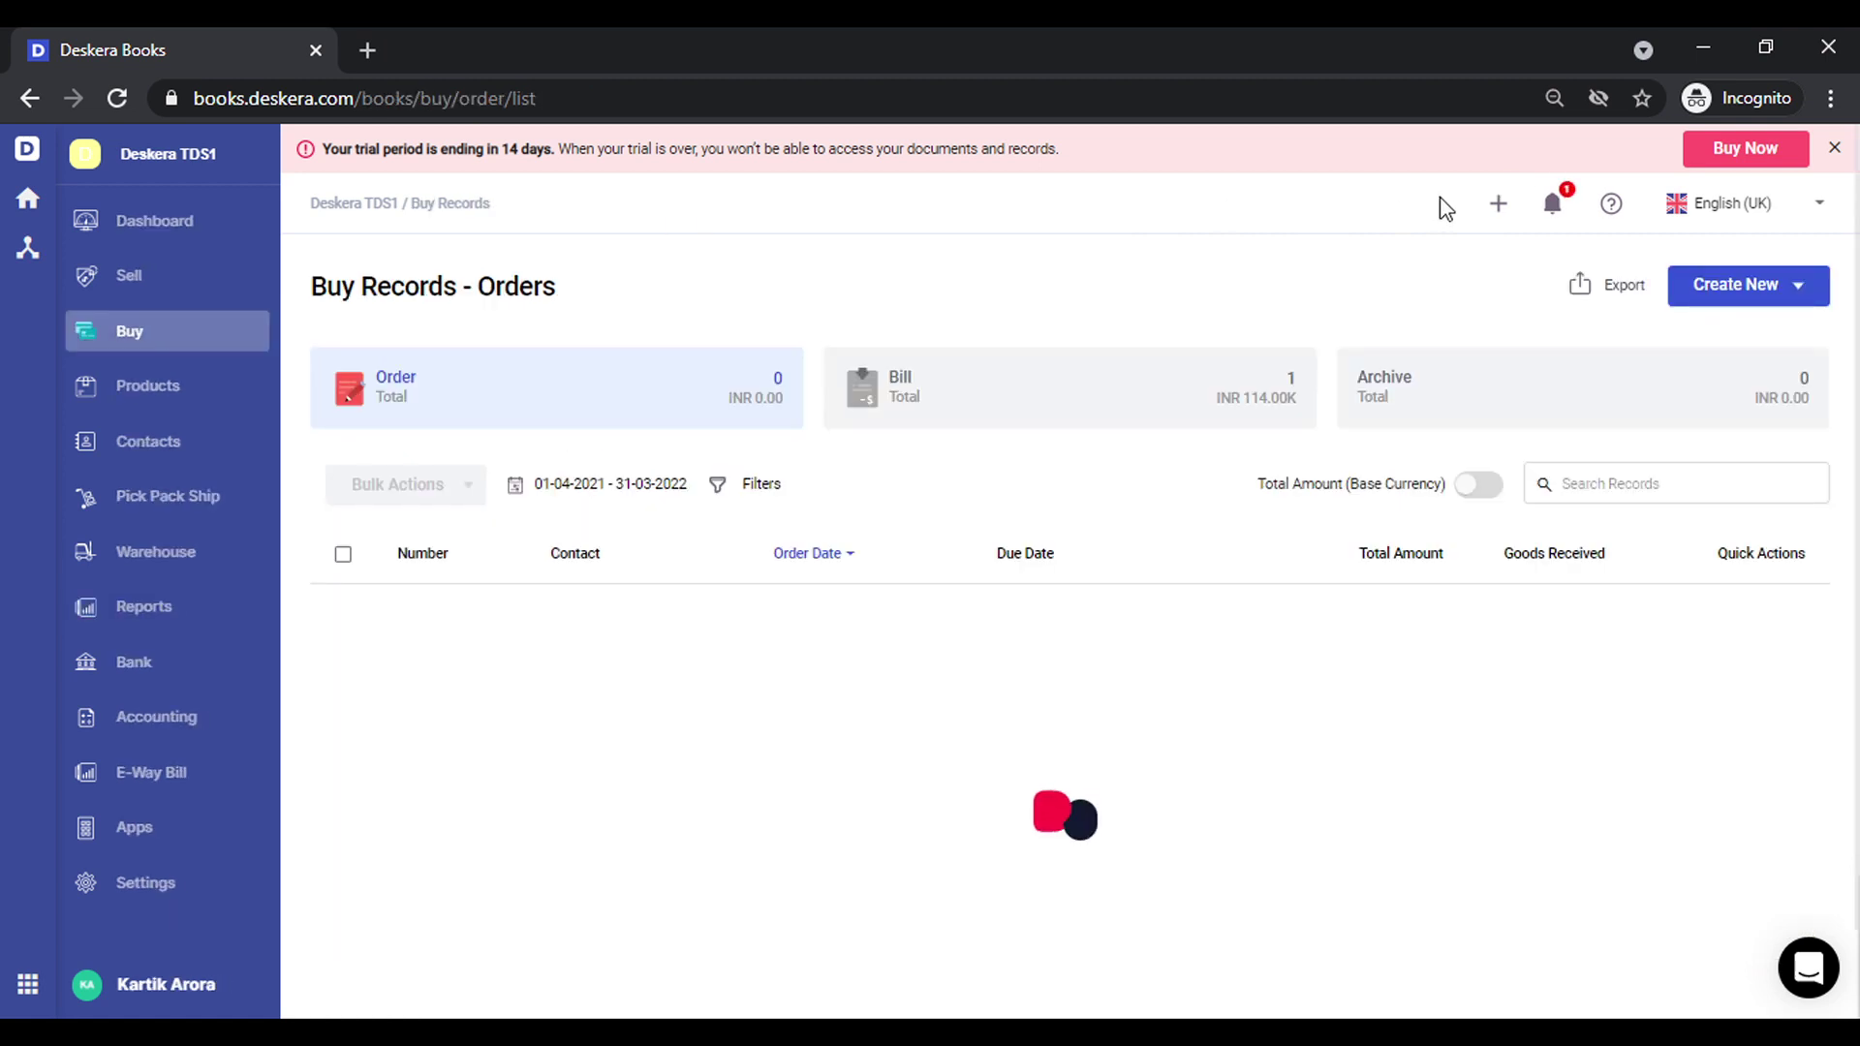
pyautogui.click(1448, 205)
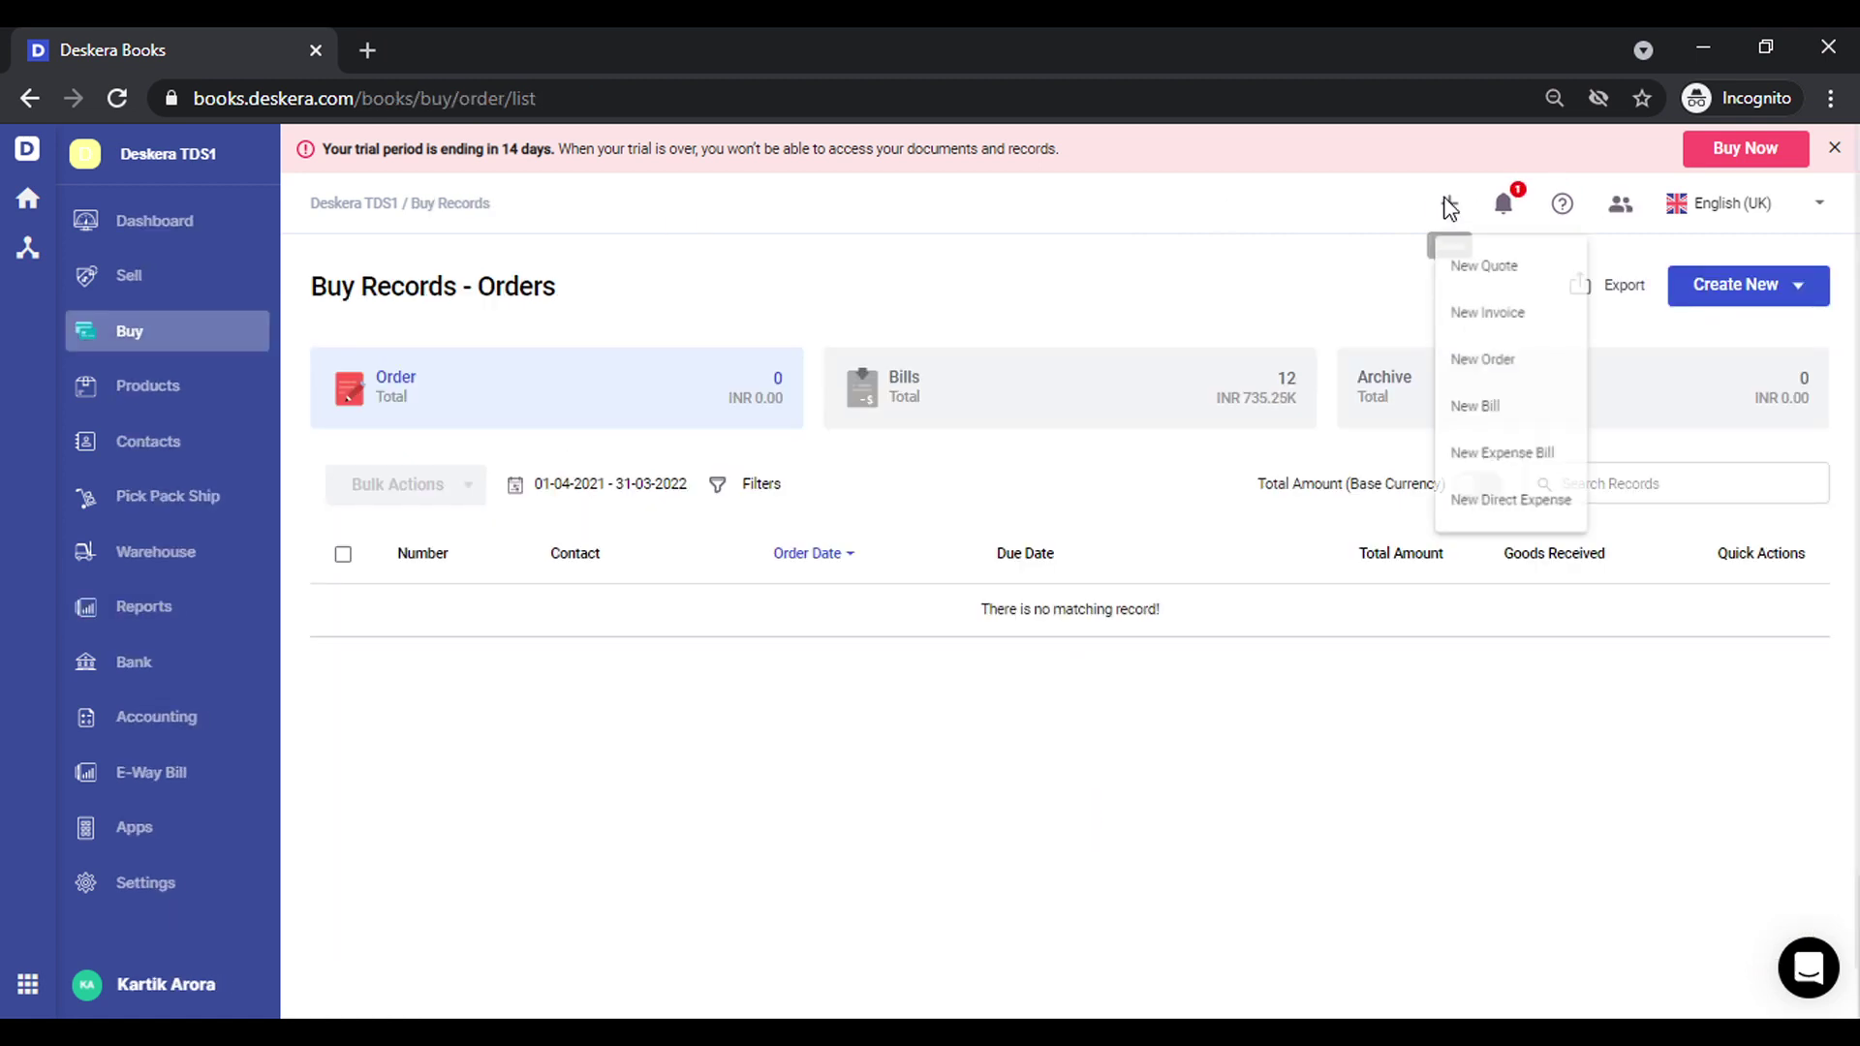
pyautogui.click(1507, 427)
pyautogui.click(674, 570)
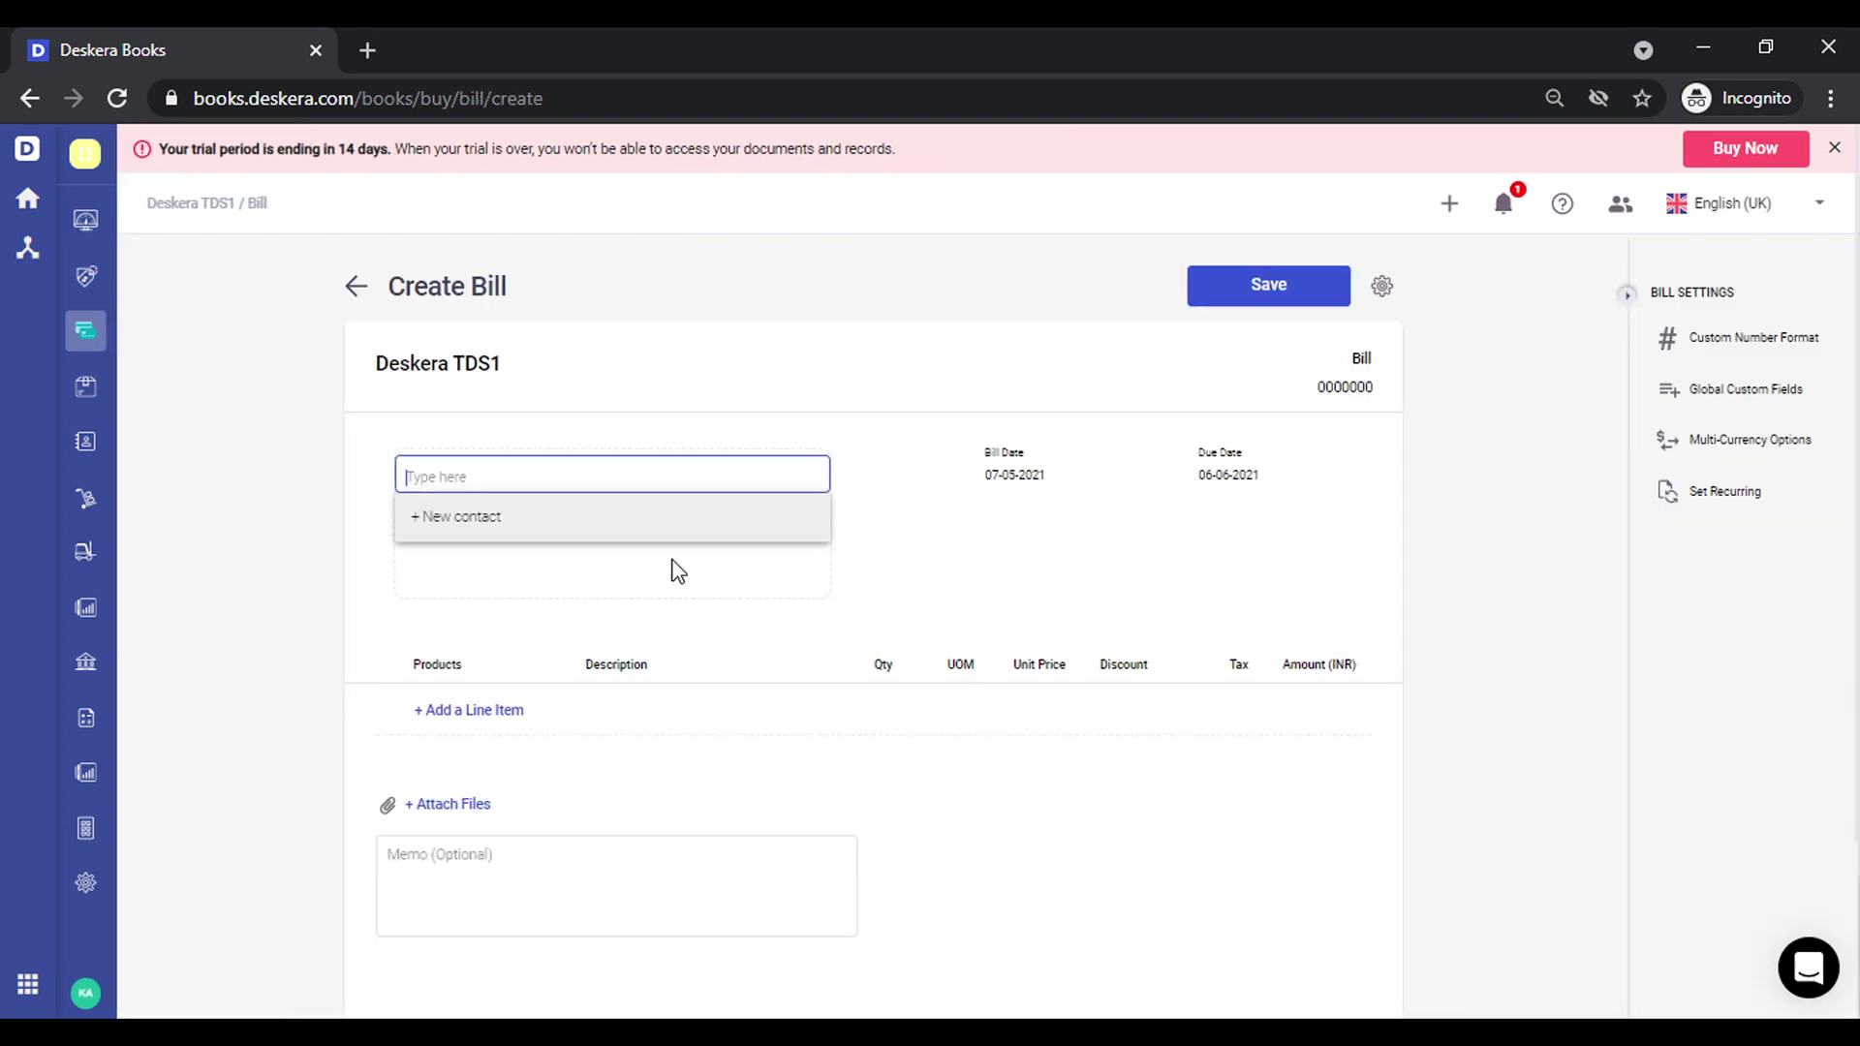
pyautogui.write('I')
pyautogui.write('an')
pyautogui.click(552, 573)
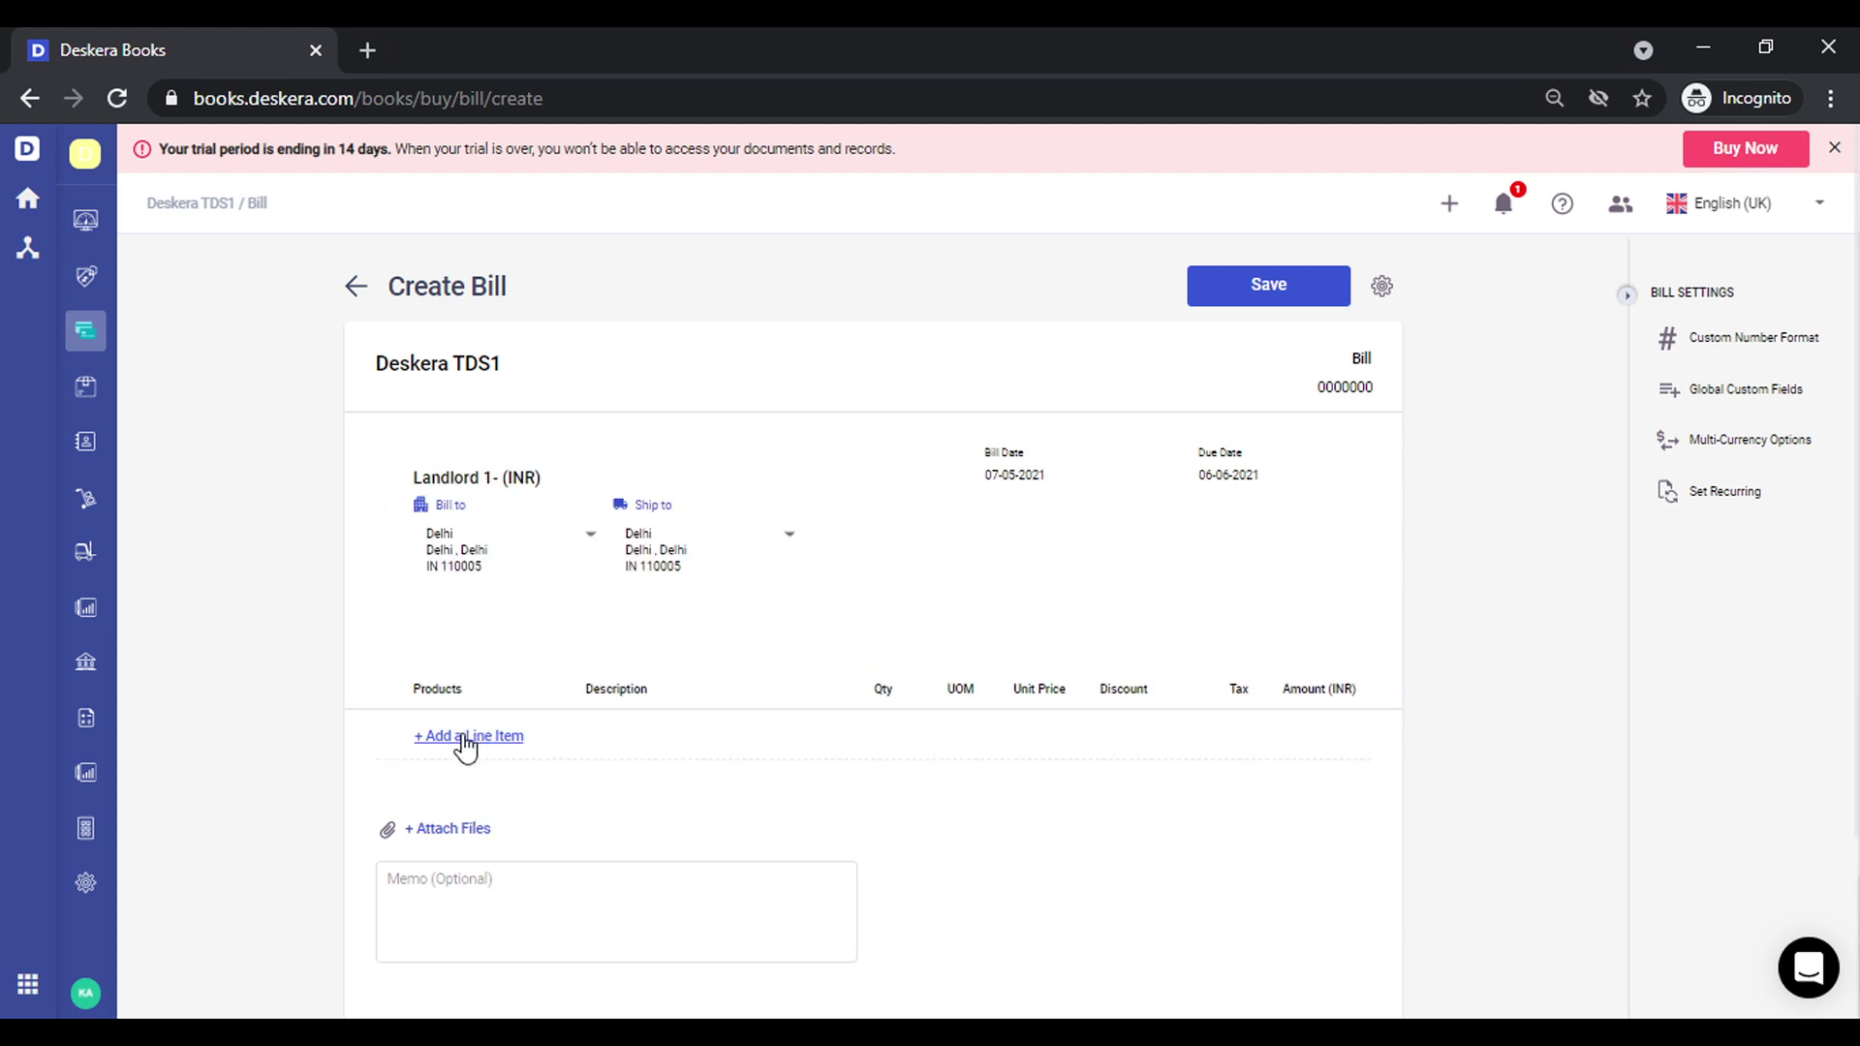
# Add a Rent line at 20,000 and save the 21,000 bill without deducting TDS
pyautogui.click(465, 738)
pyautogui.write('ren')
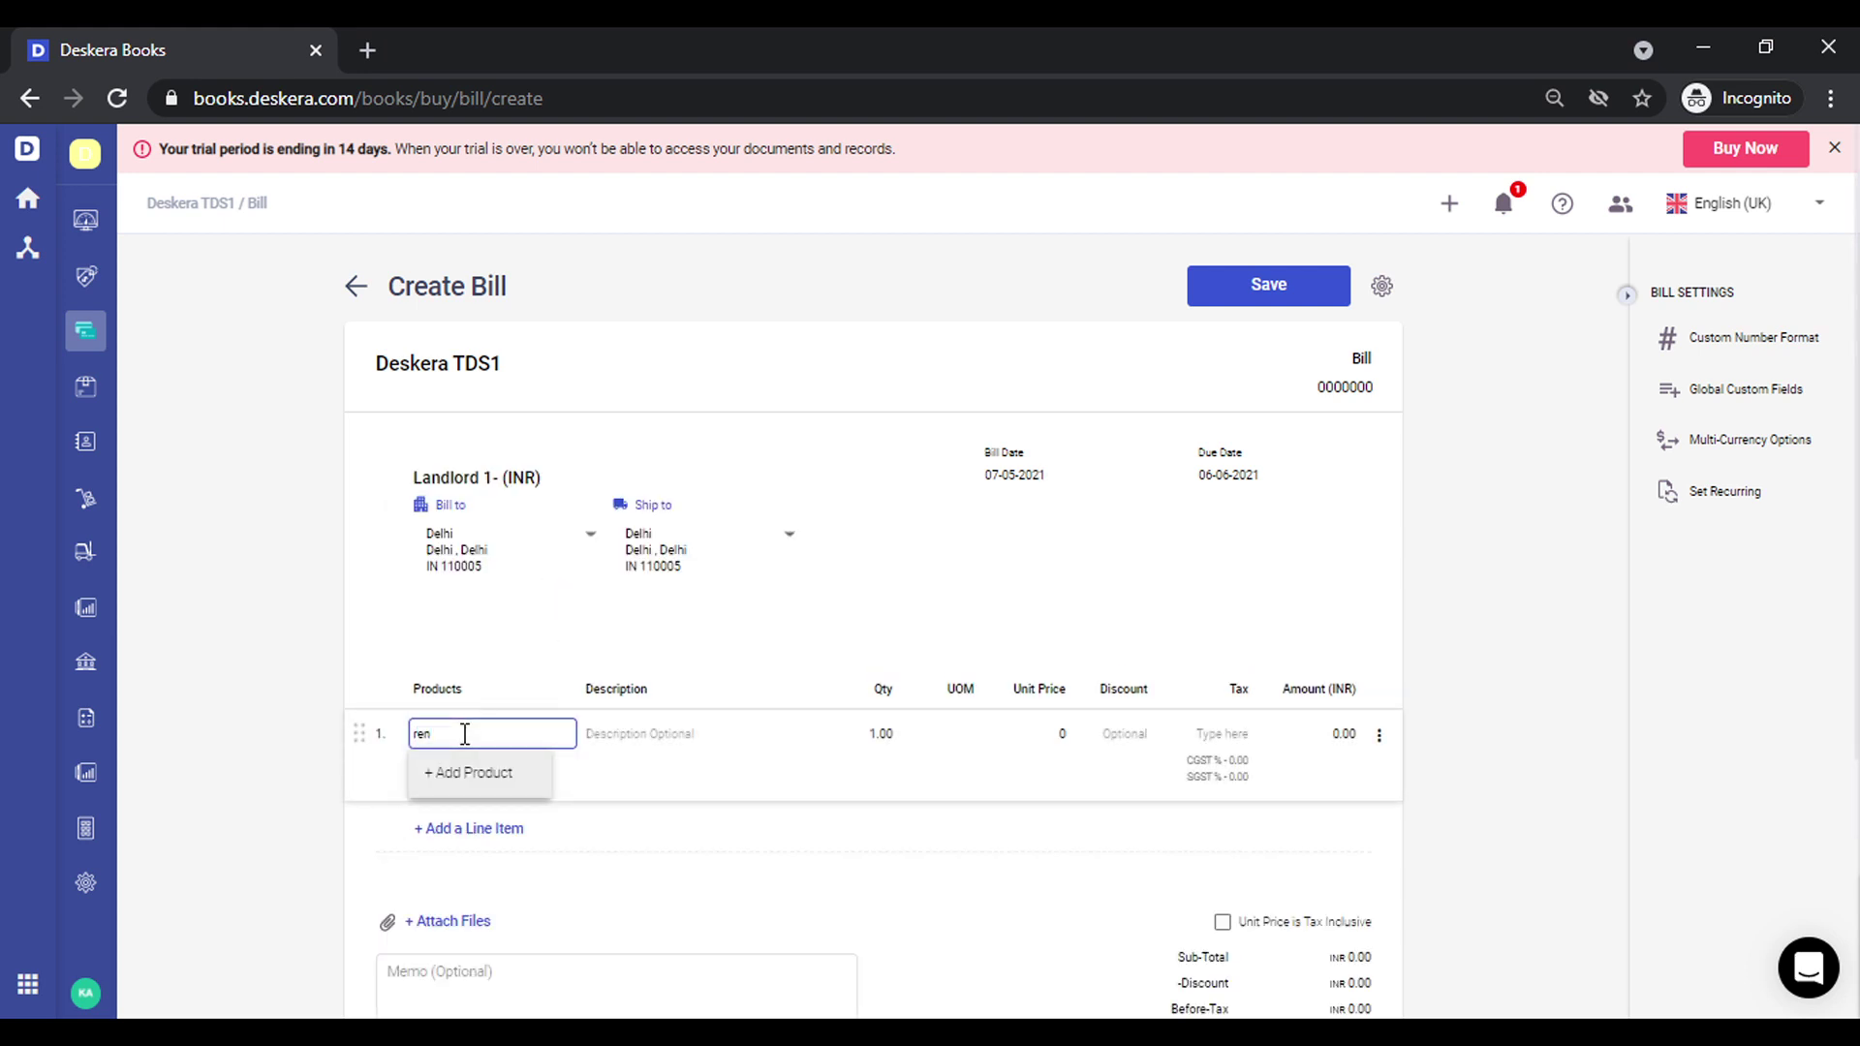
pyautogui.click(486, 821)
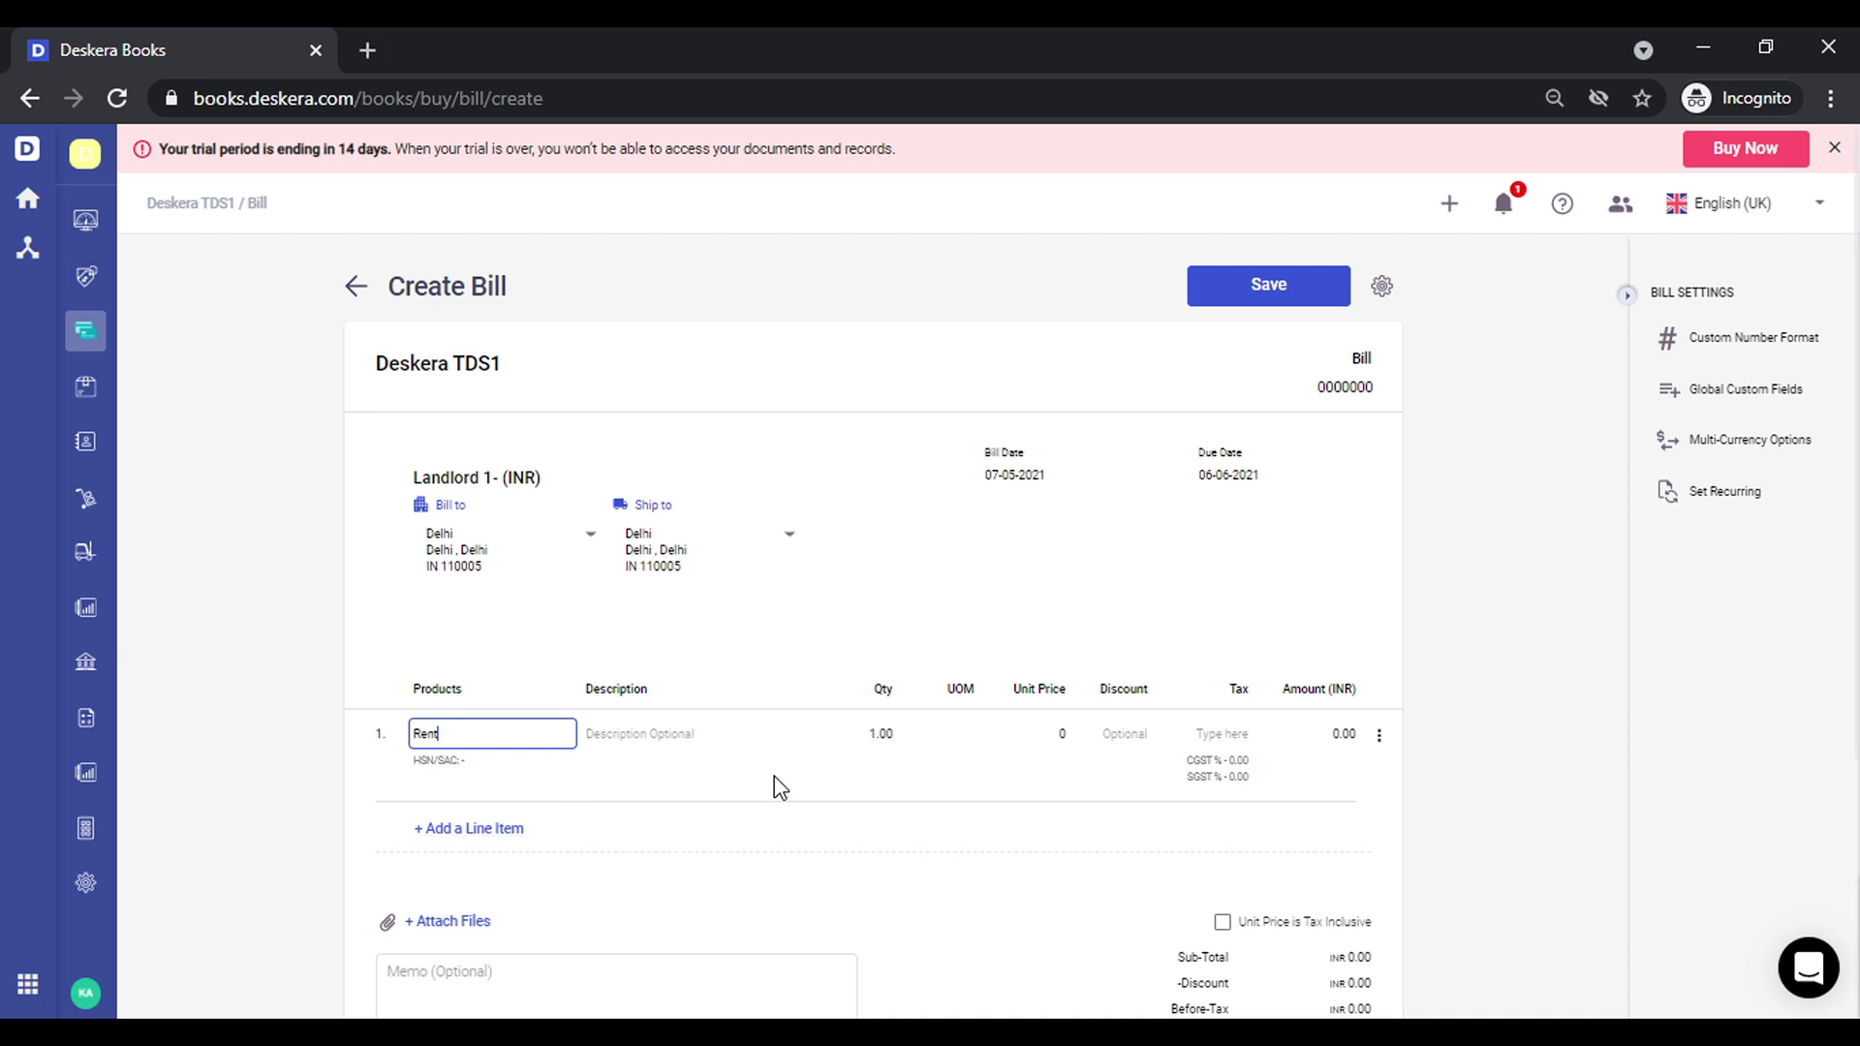
pyautogui.click(1034, 729)
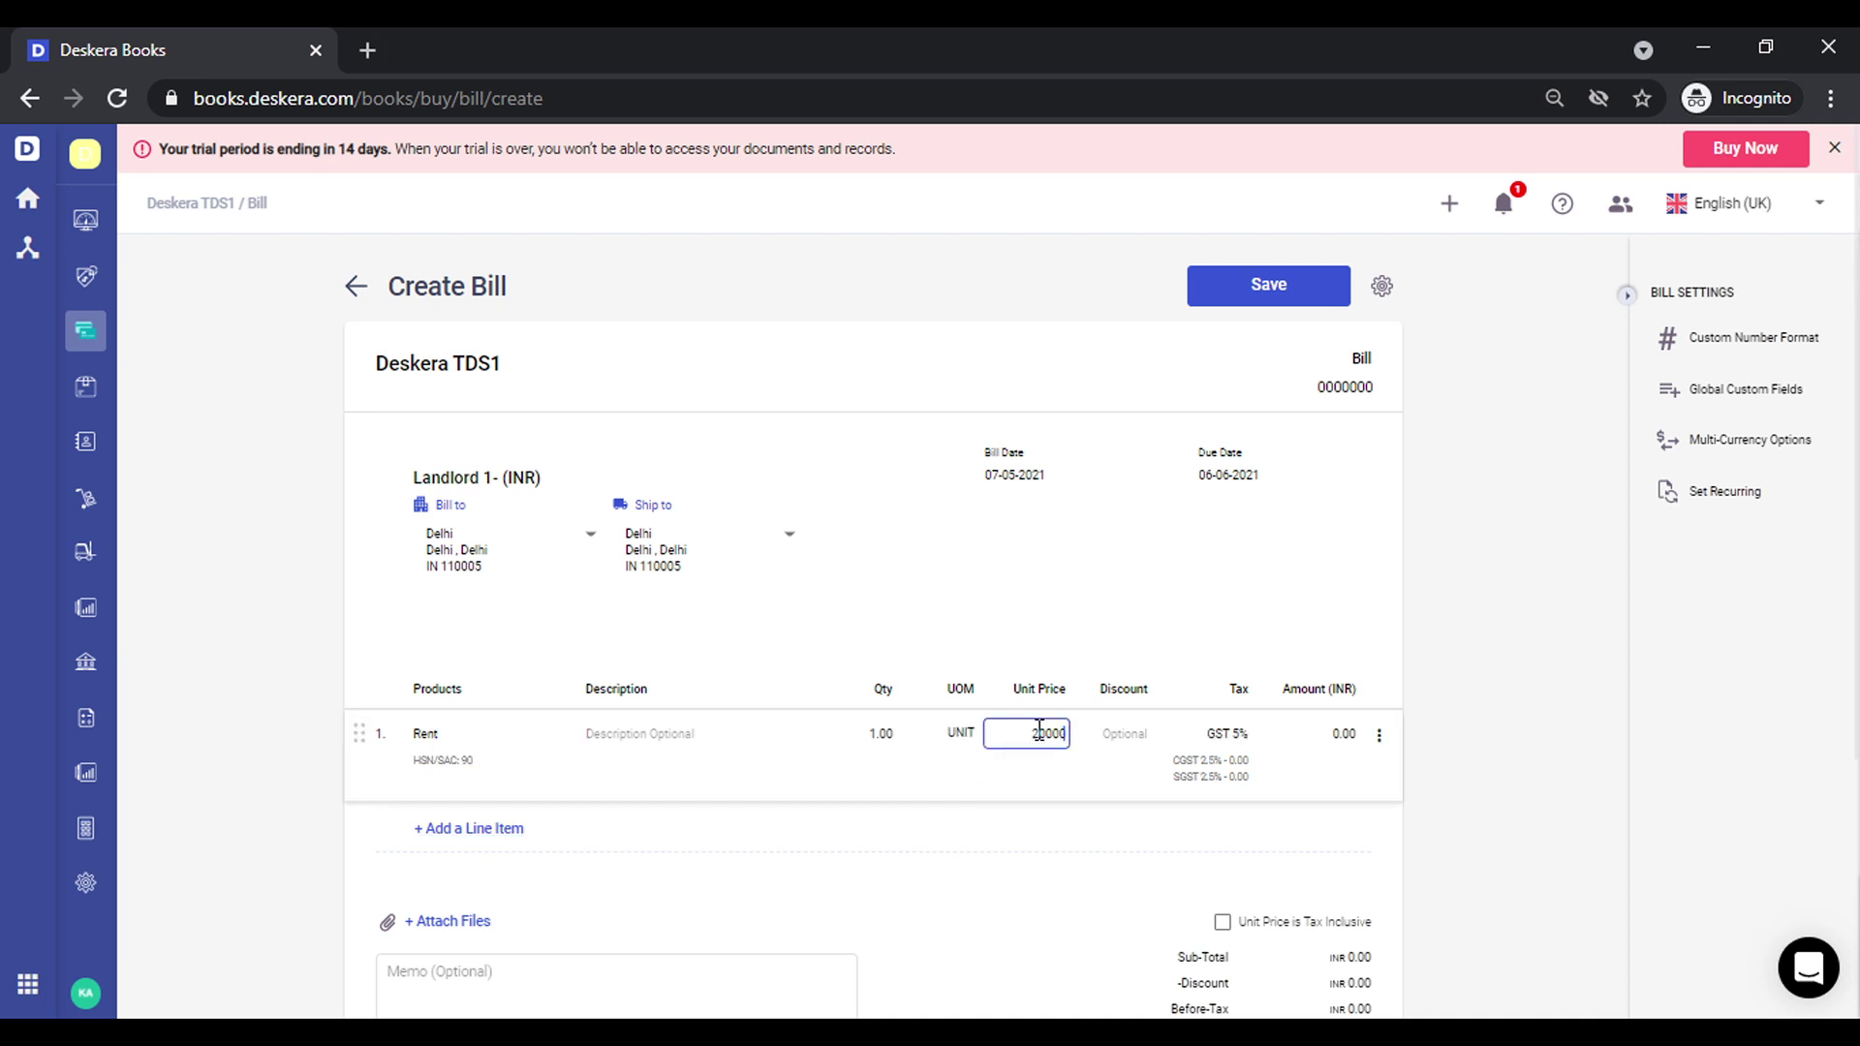
pyautogui.click(1553, 589)
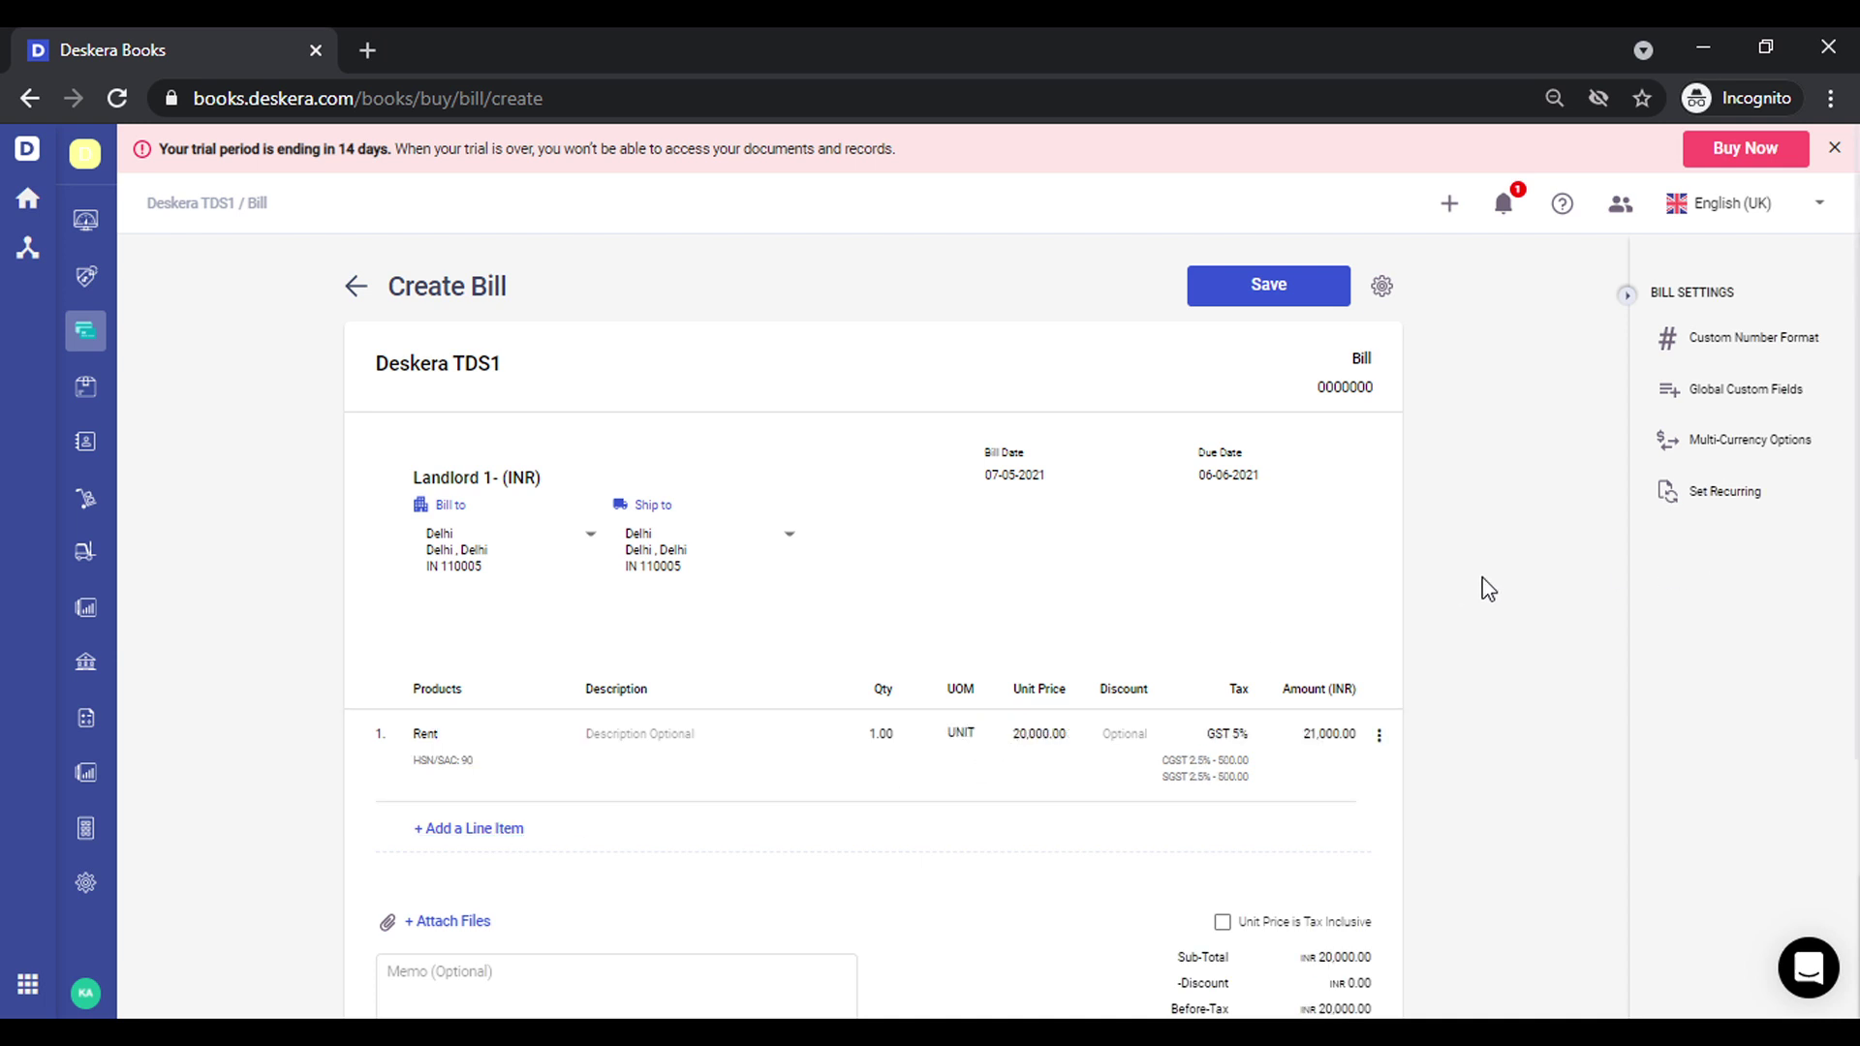
pyautogui.scroll(-4, 1488, 589)
pyautogui.scroll(5, 1489, 589)
pyautogui.click(1269, 293)
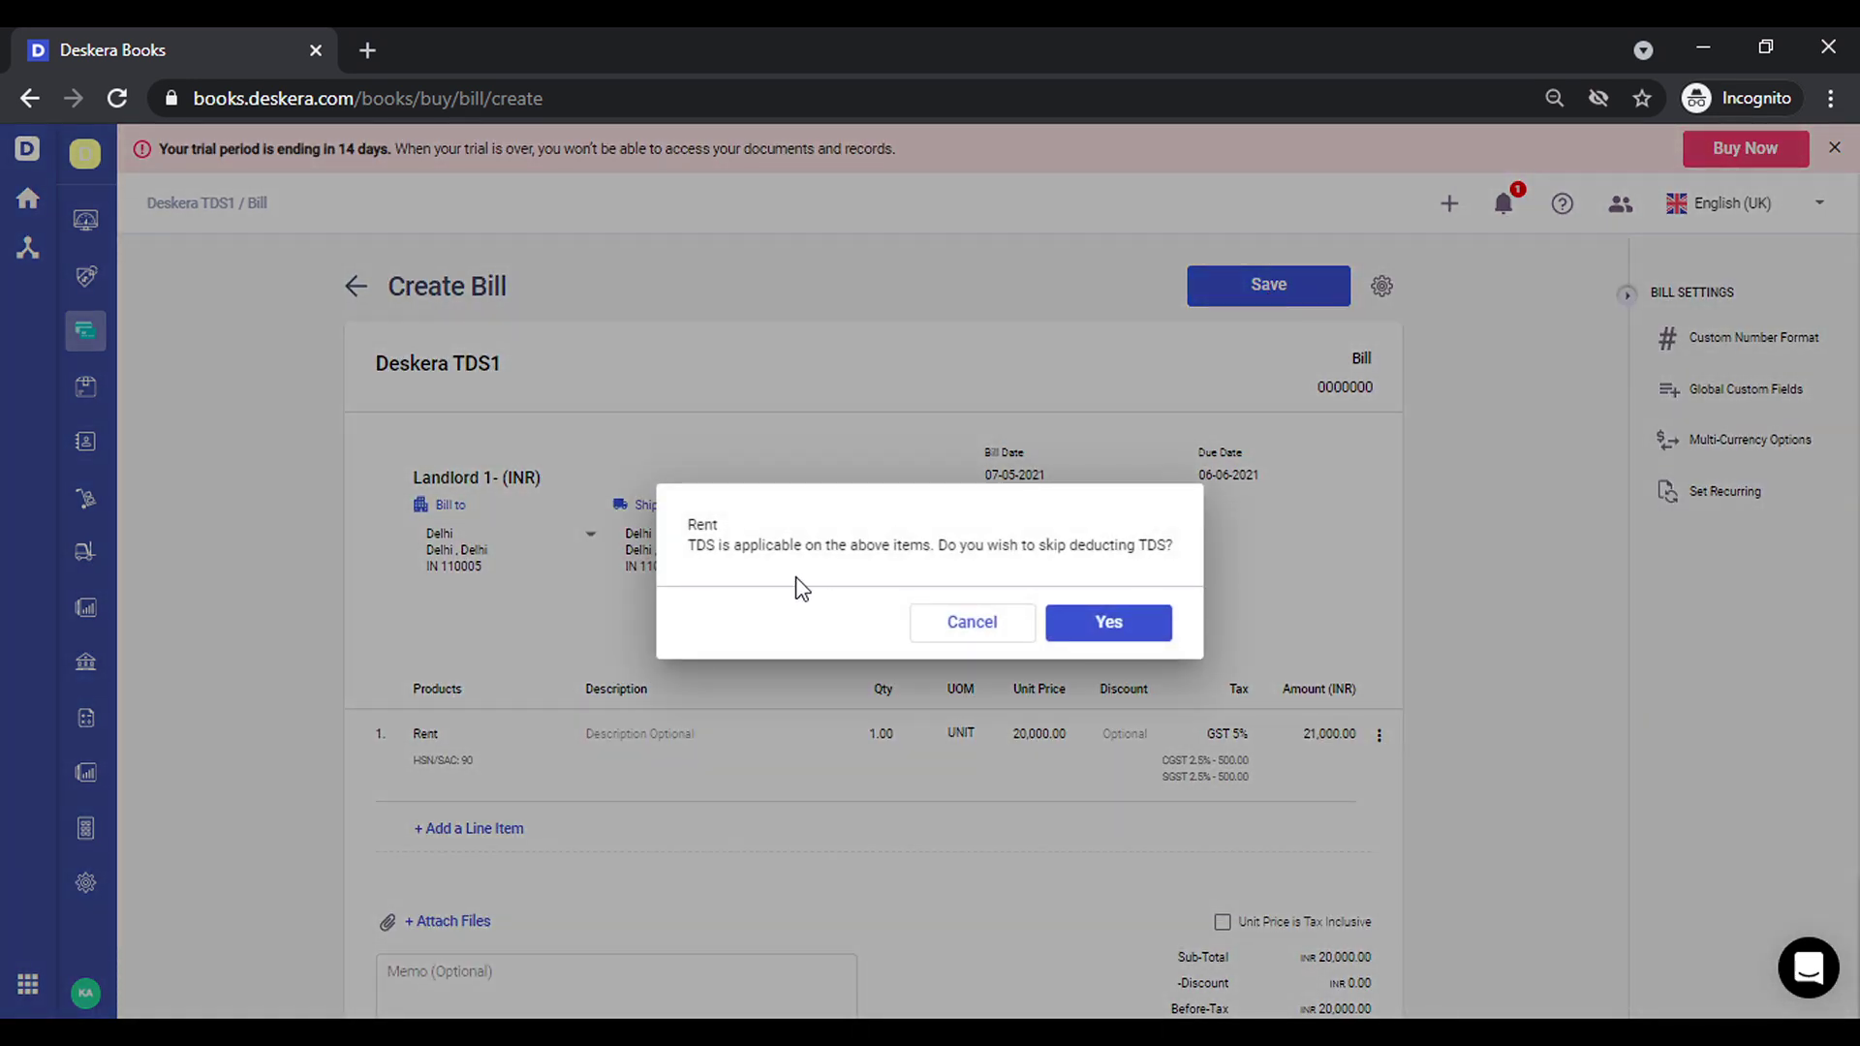
pyautogui.click(1109, 625)
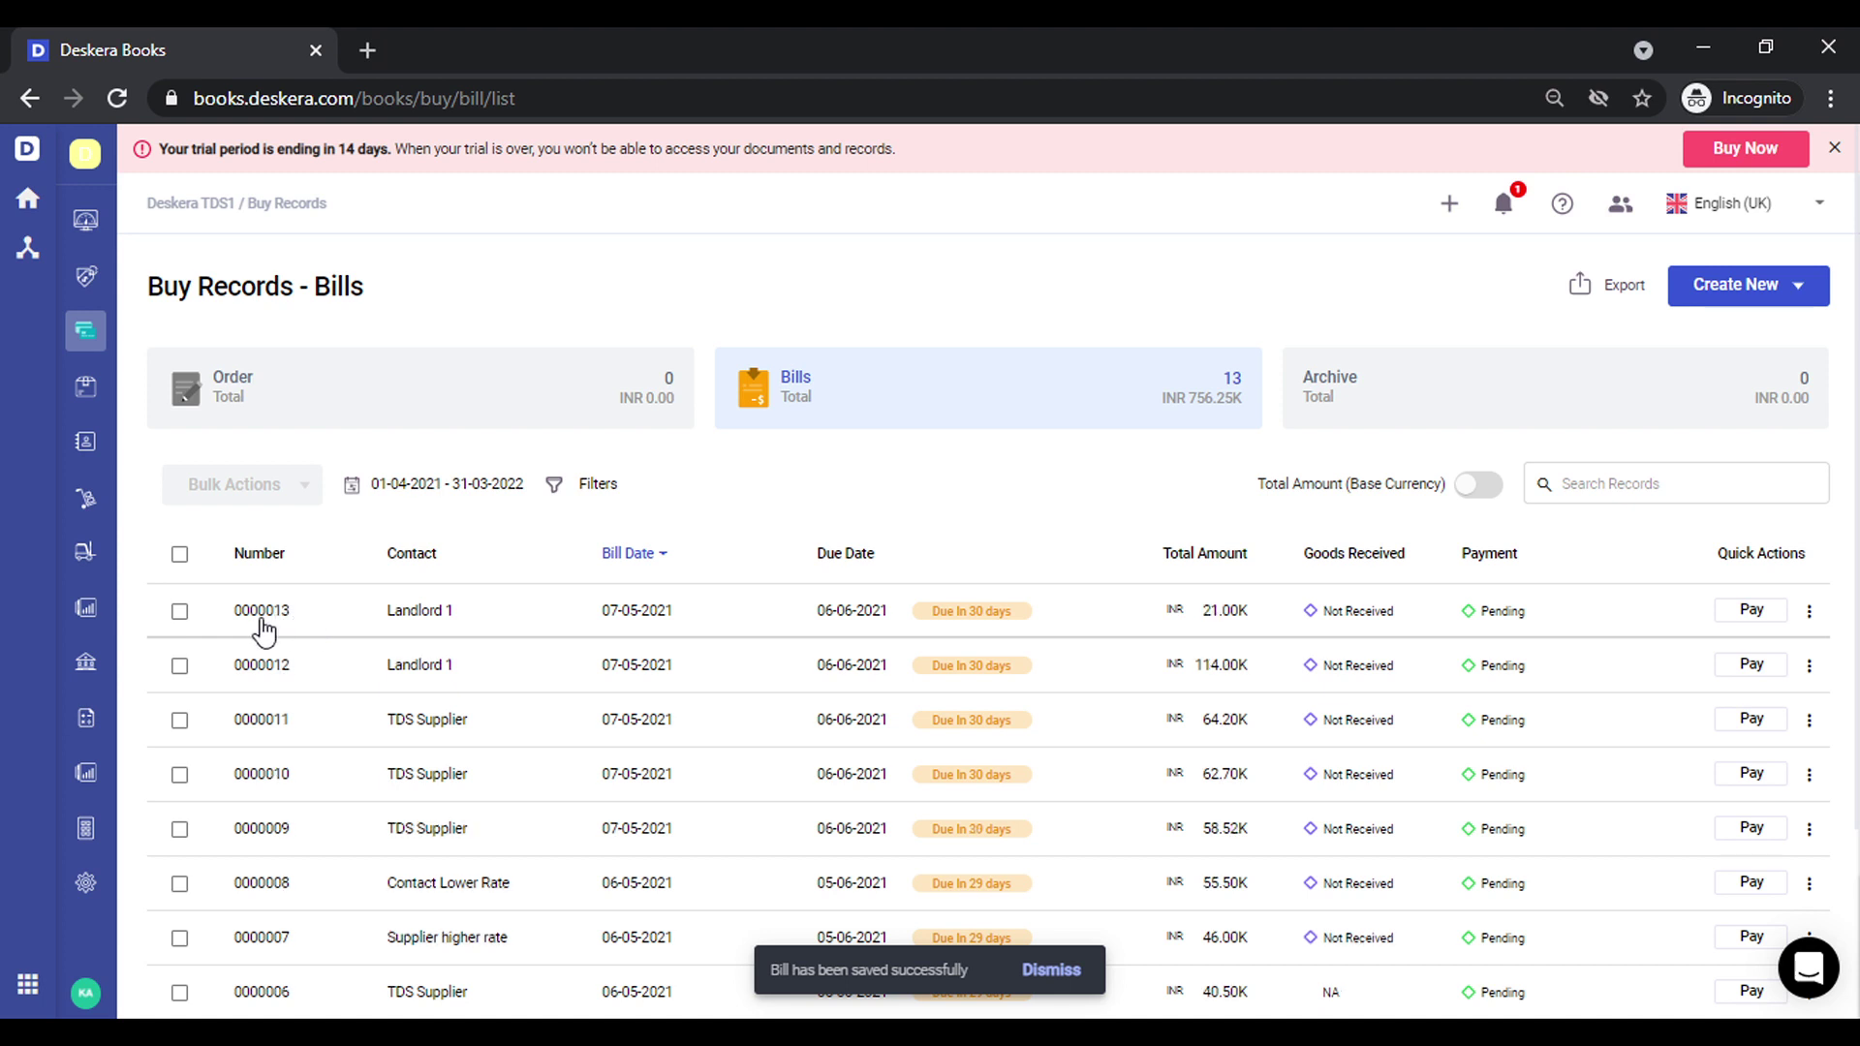
# Review the TDS Not Deducted report showing 2,000.00 pending on bill 0000013, then return to Accounting Overview
pyautogui.click(84, 611)
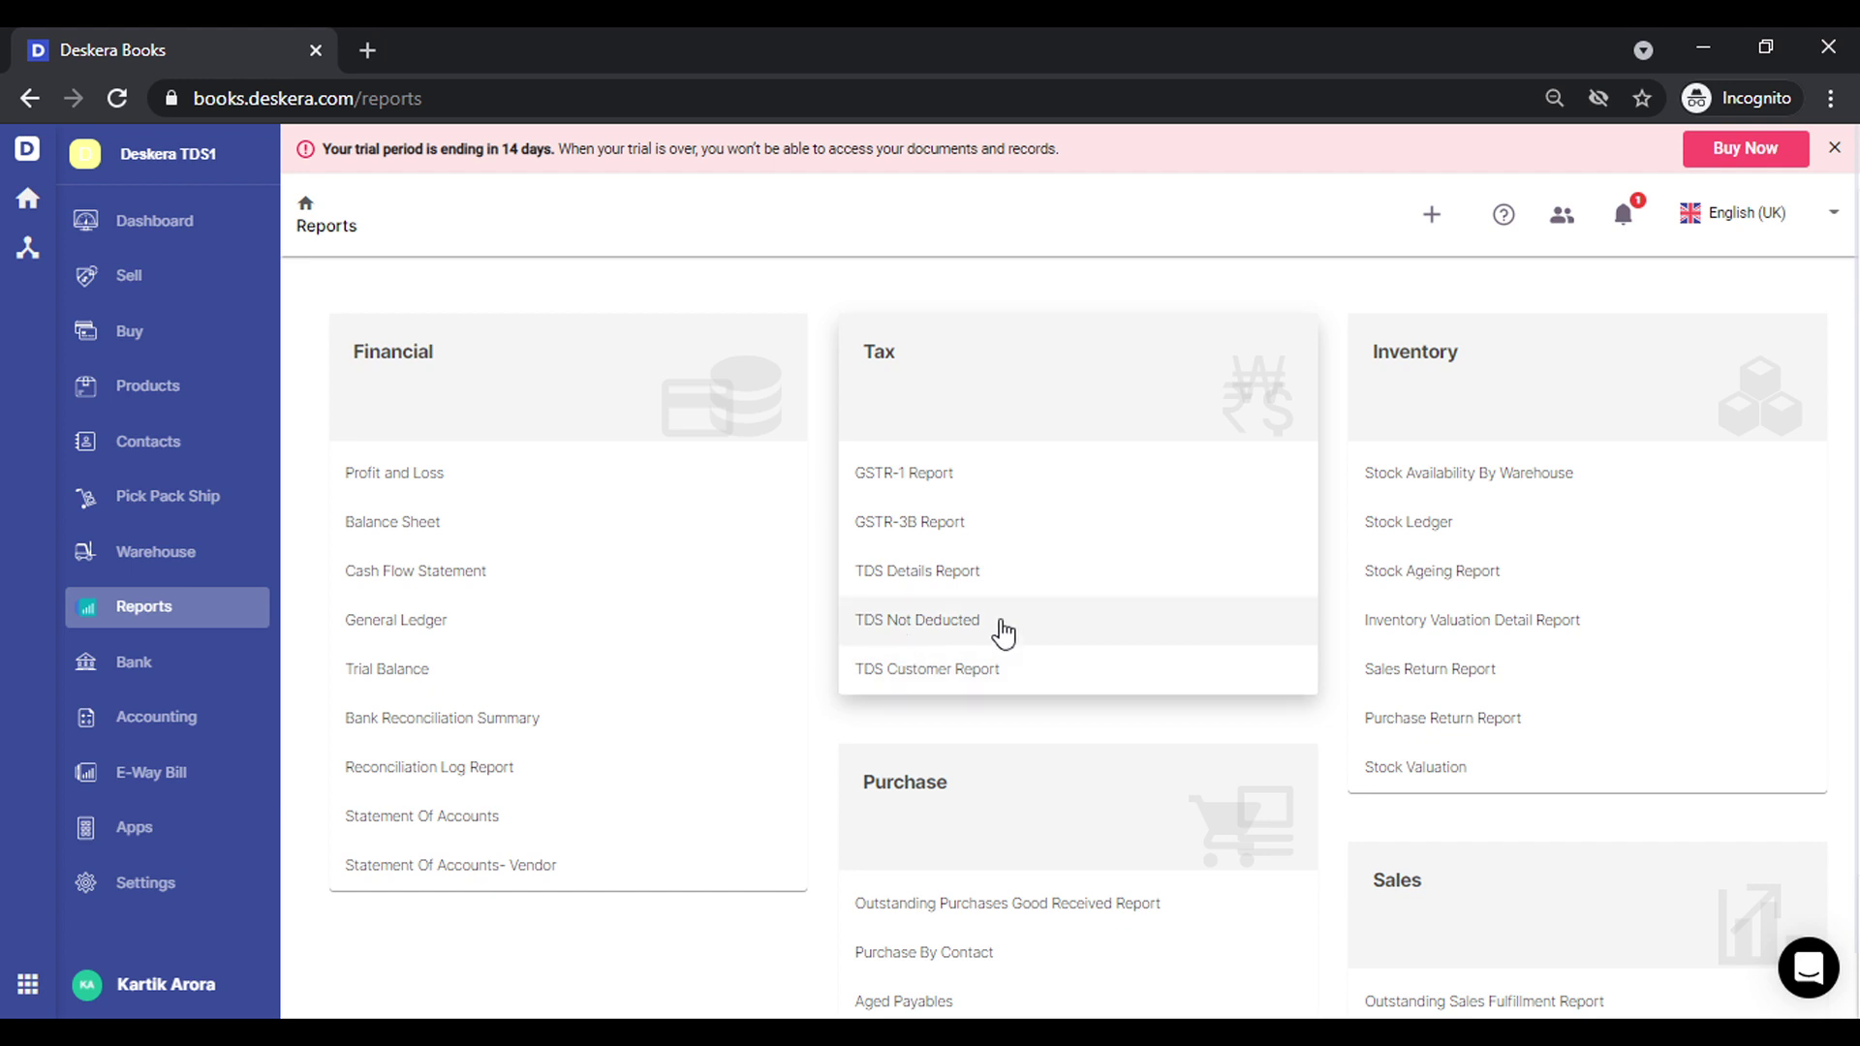
pyautogui.click(1002, 630)
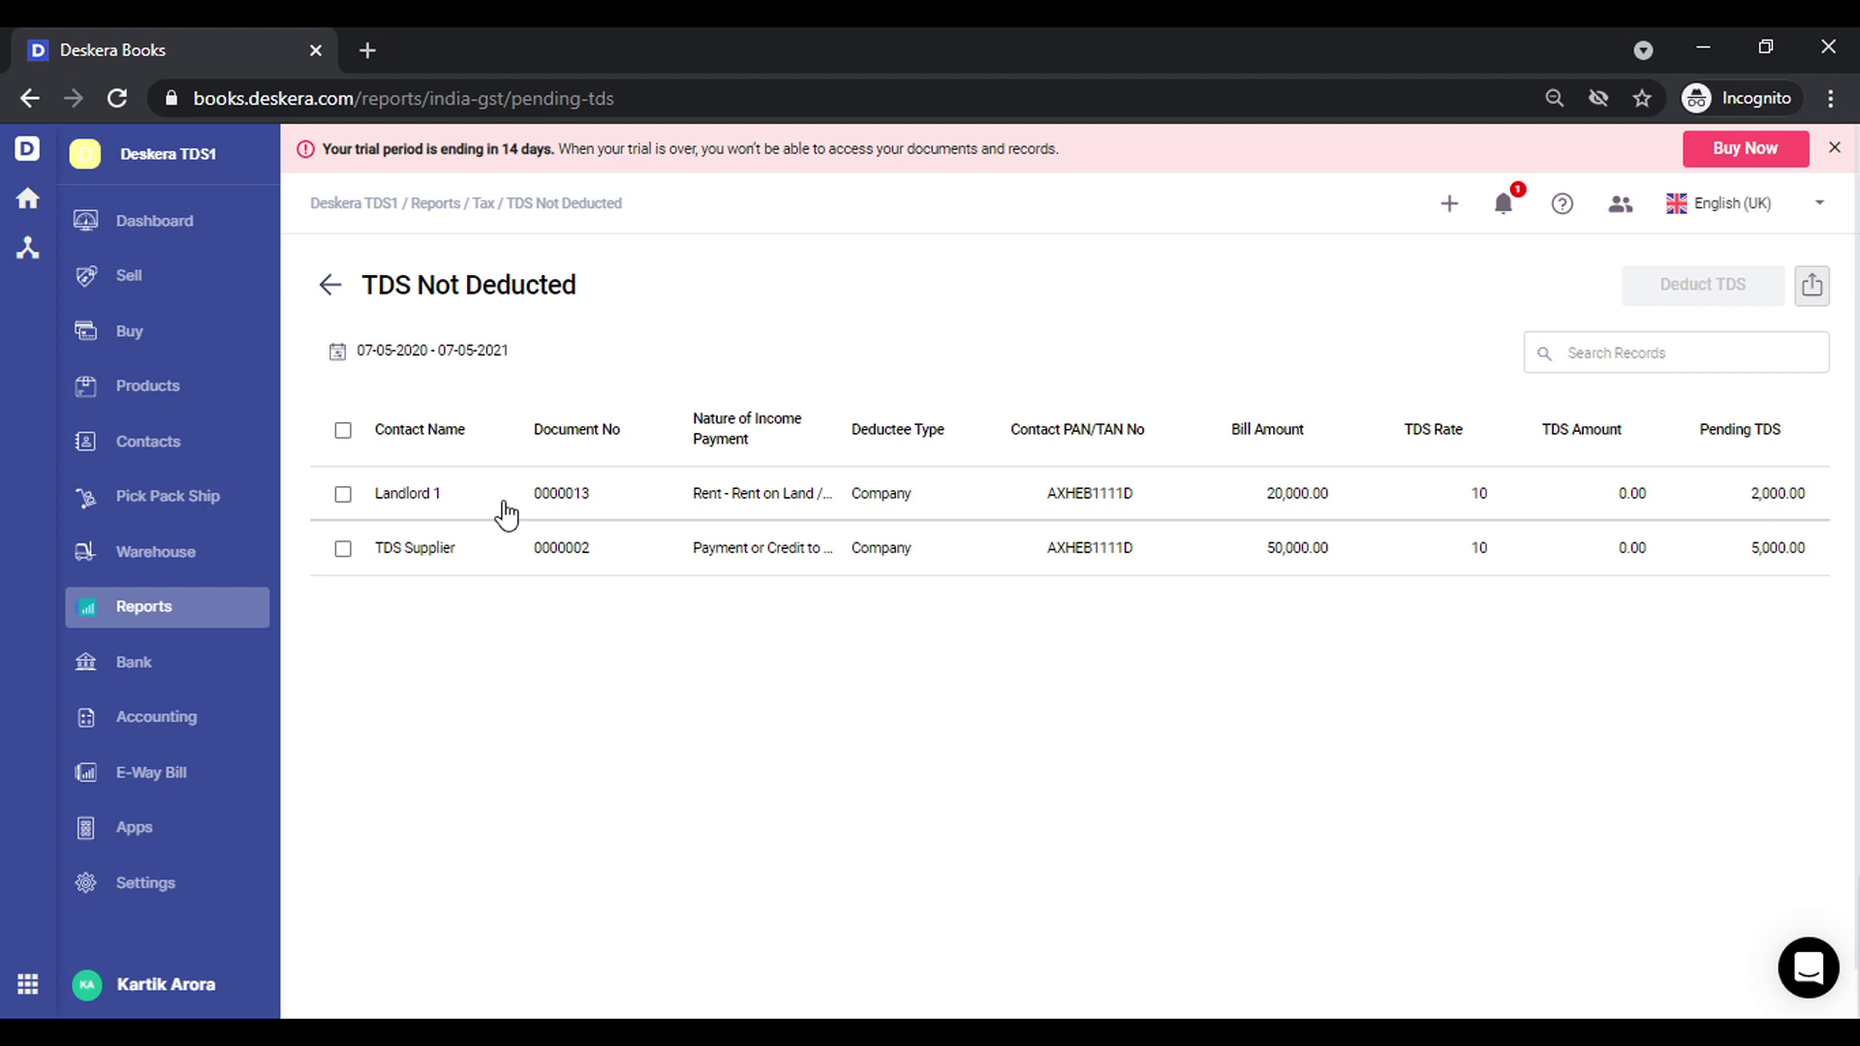
pyautogui.click(155, 733)
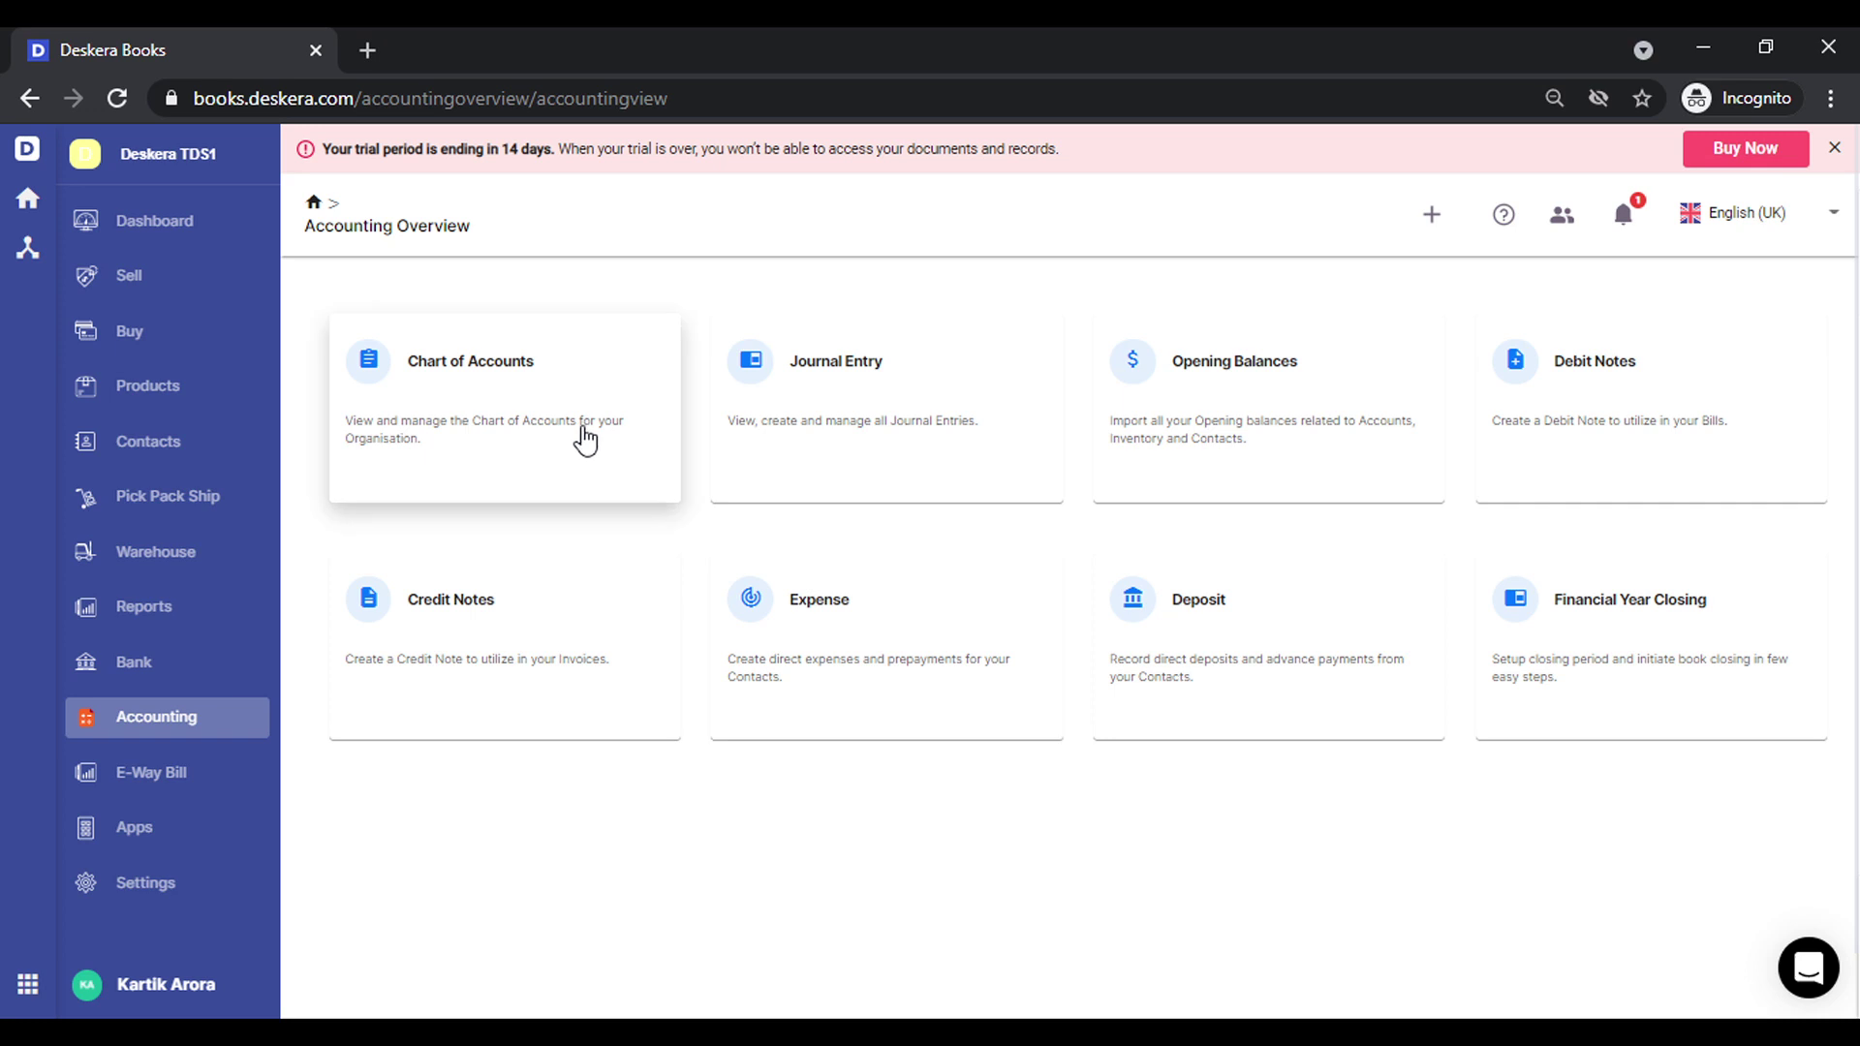
# Start a new Expenses account in the Chart of Accounts with code E-00002, named Rent Expense
pyautogui.click(585, 439)
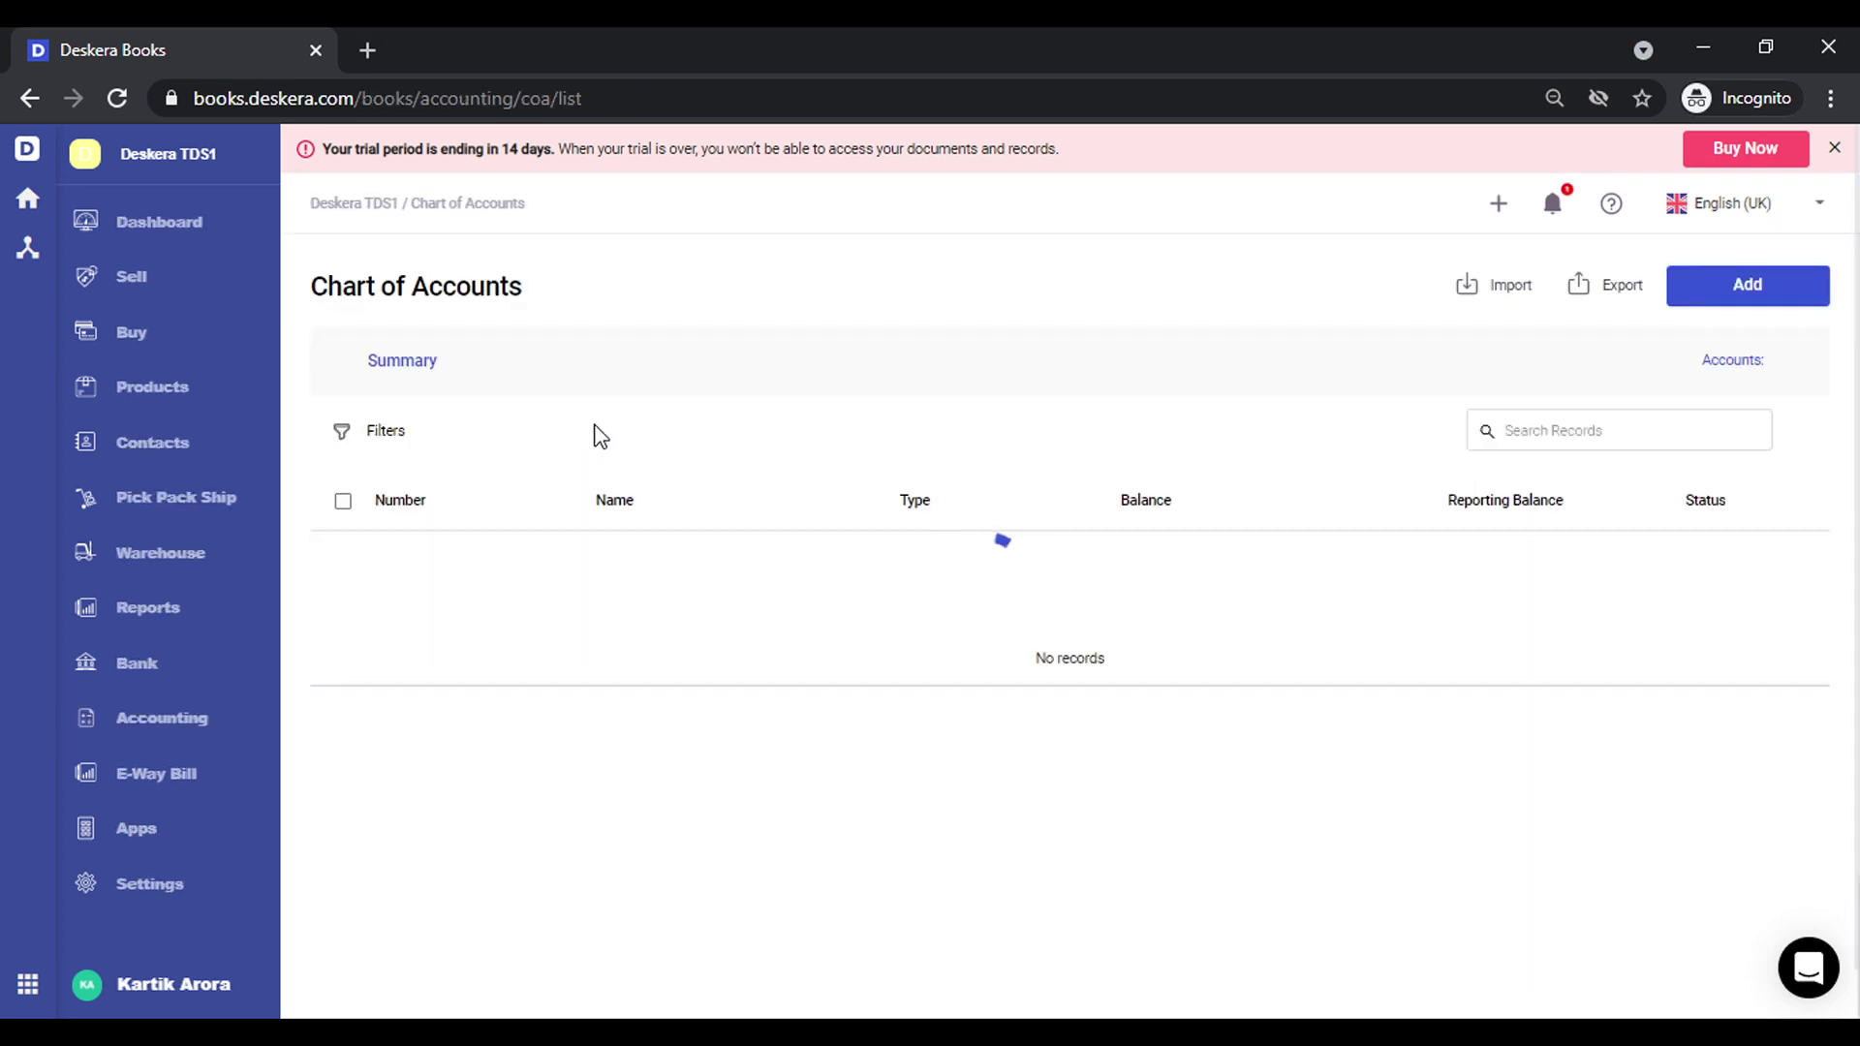
pyautogui.click(1790, 288)
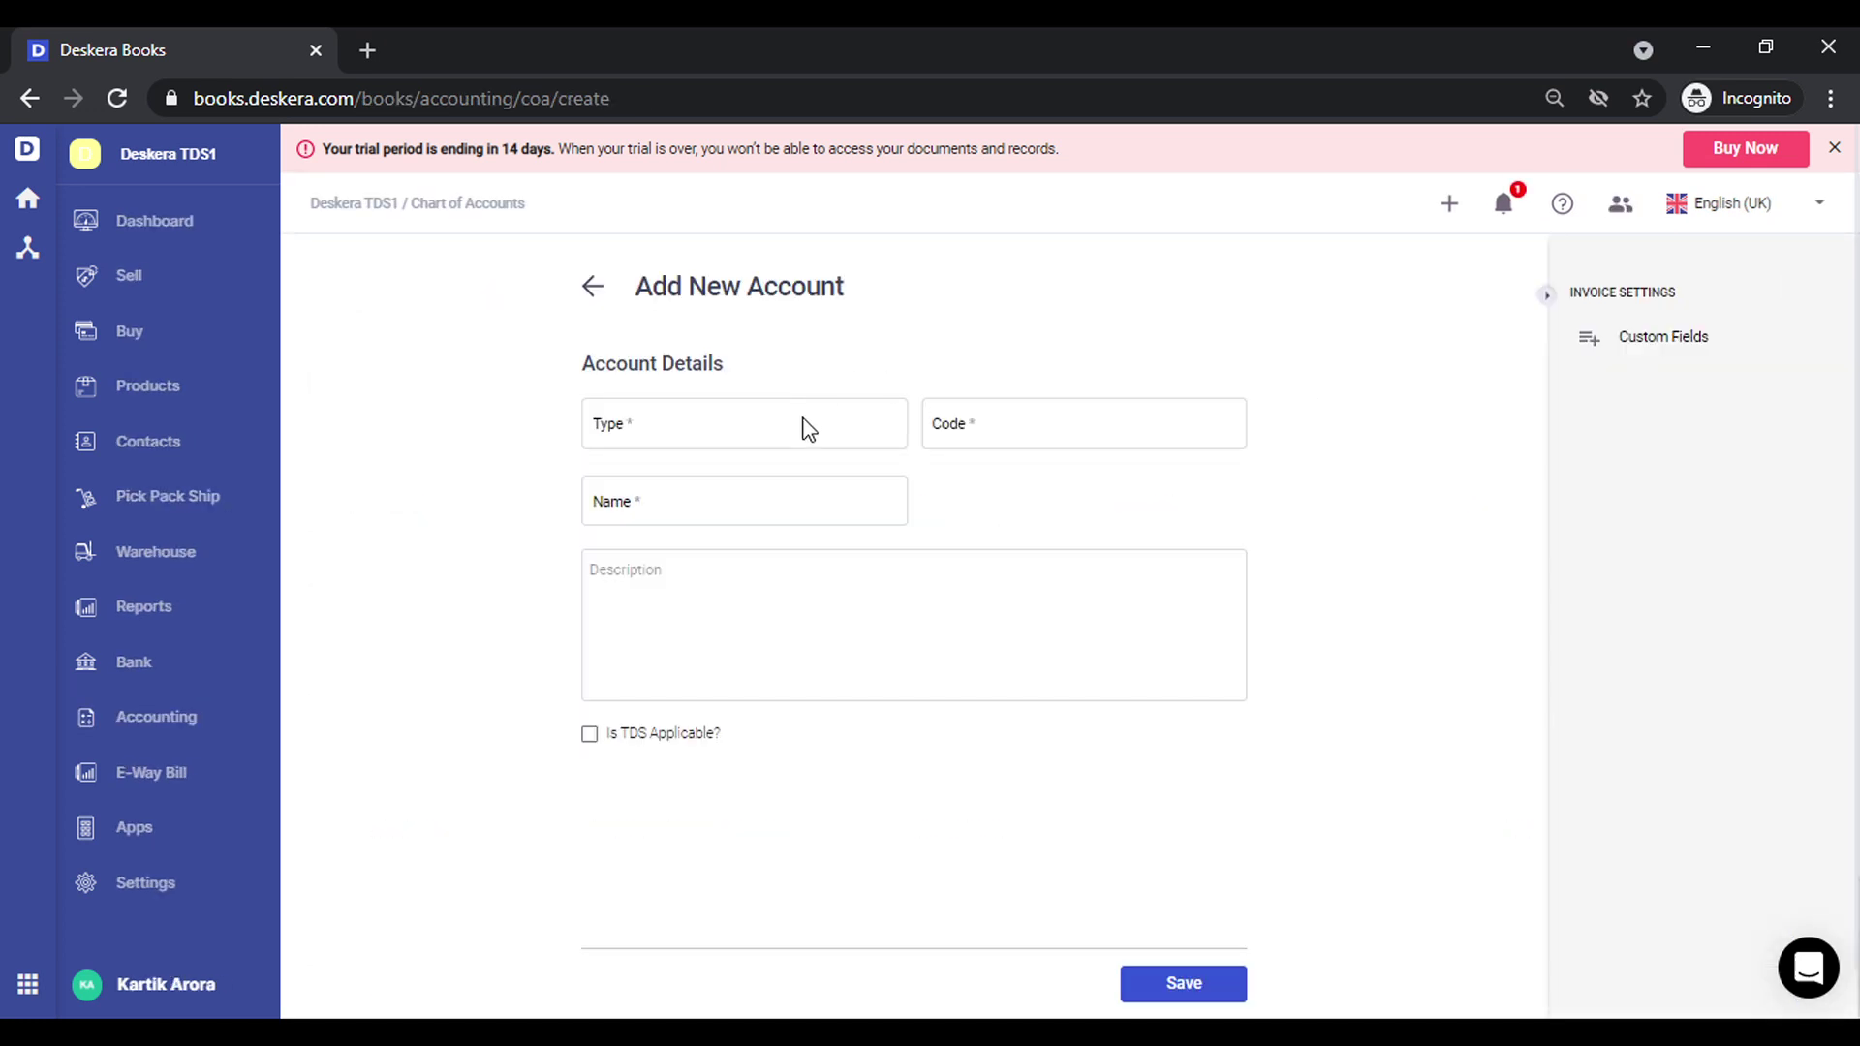
pyautogui.click(807, 427)
pyautogui.write('exp')
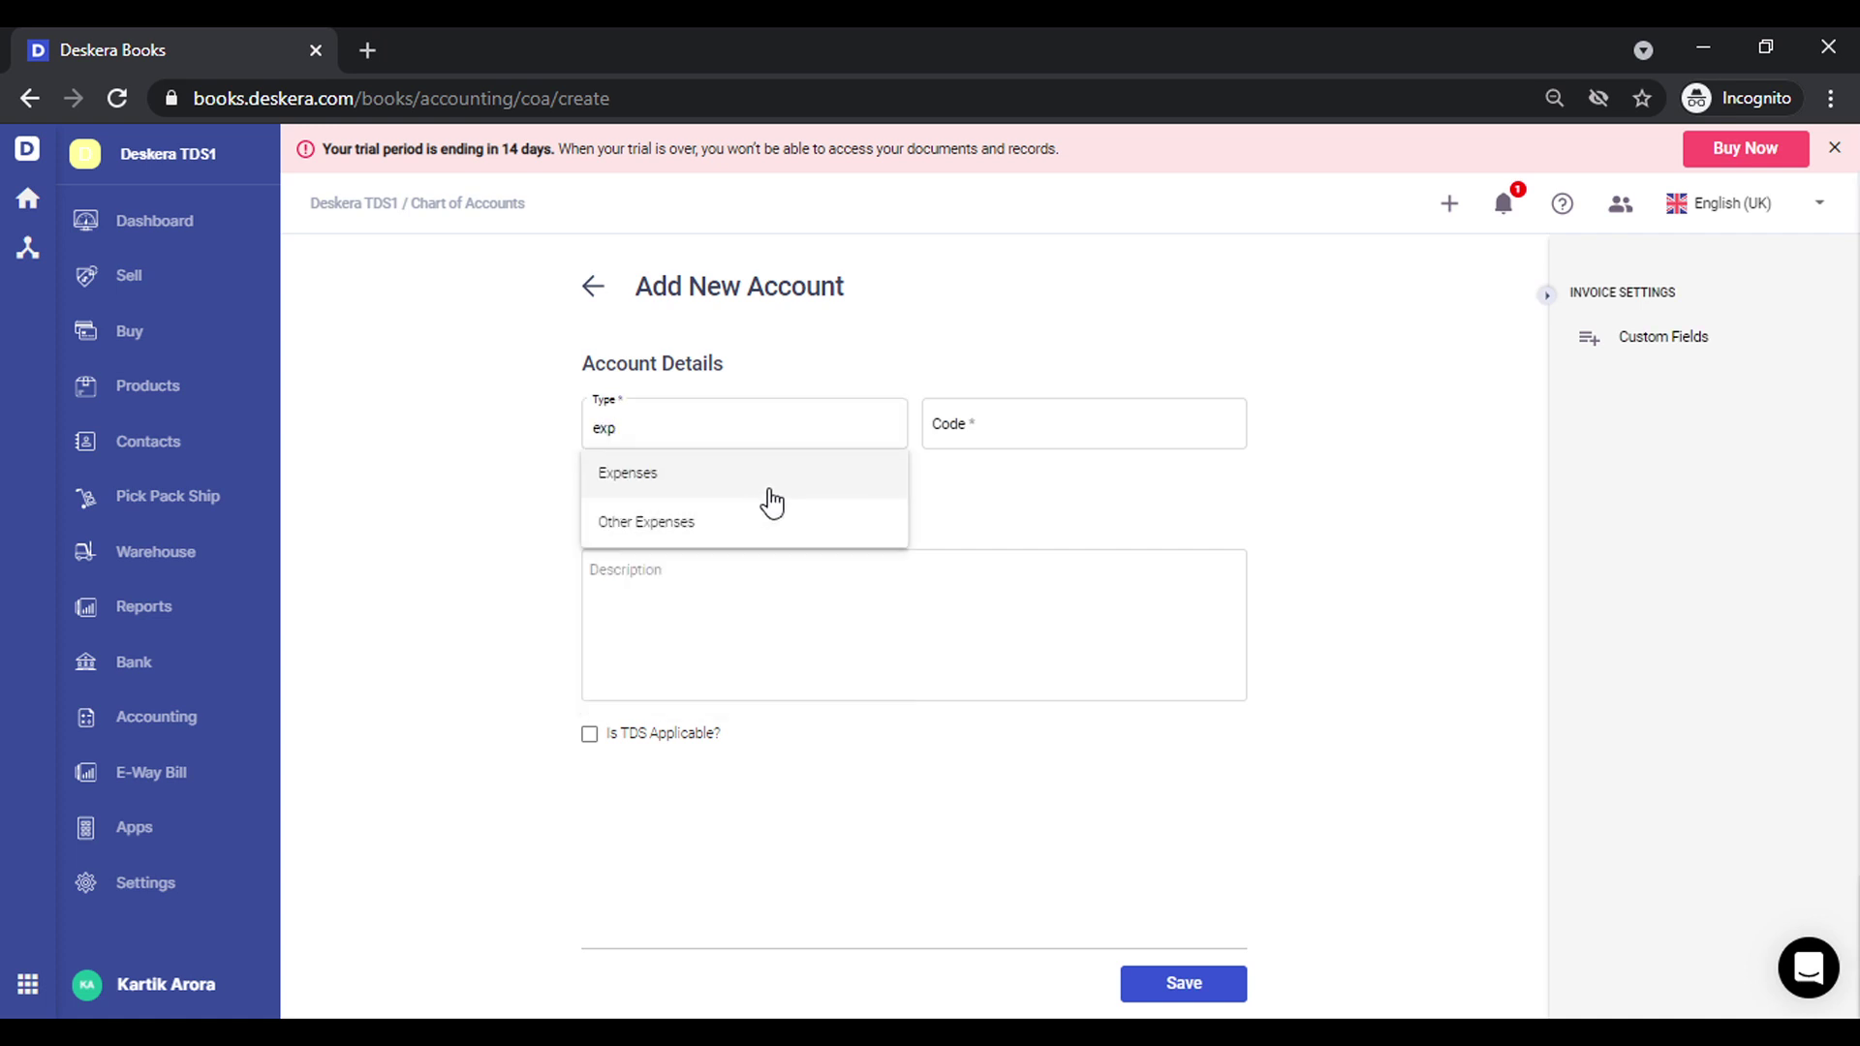
pyautogui.click(766, 491)
pyautogui.click(998, 431)
pyautogui.write('E-00002')
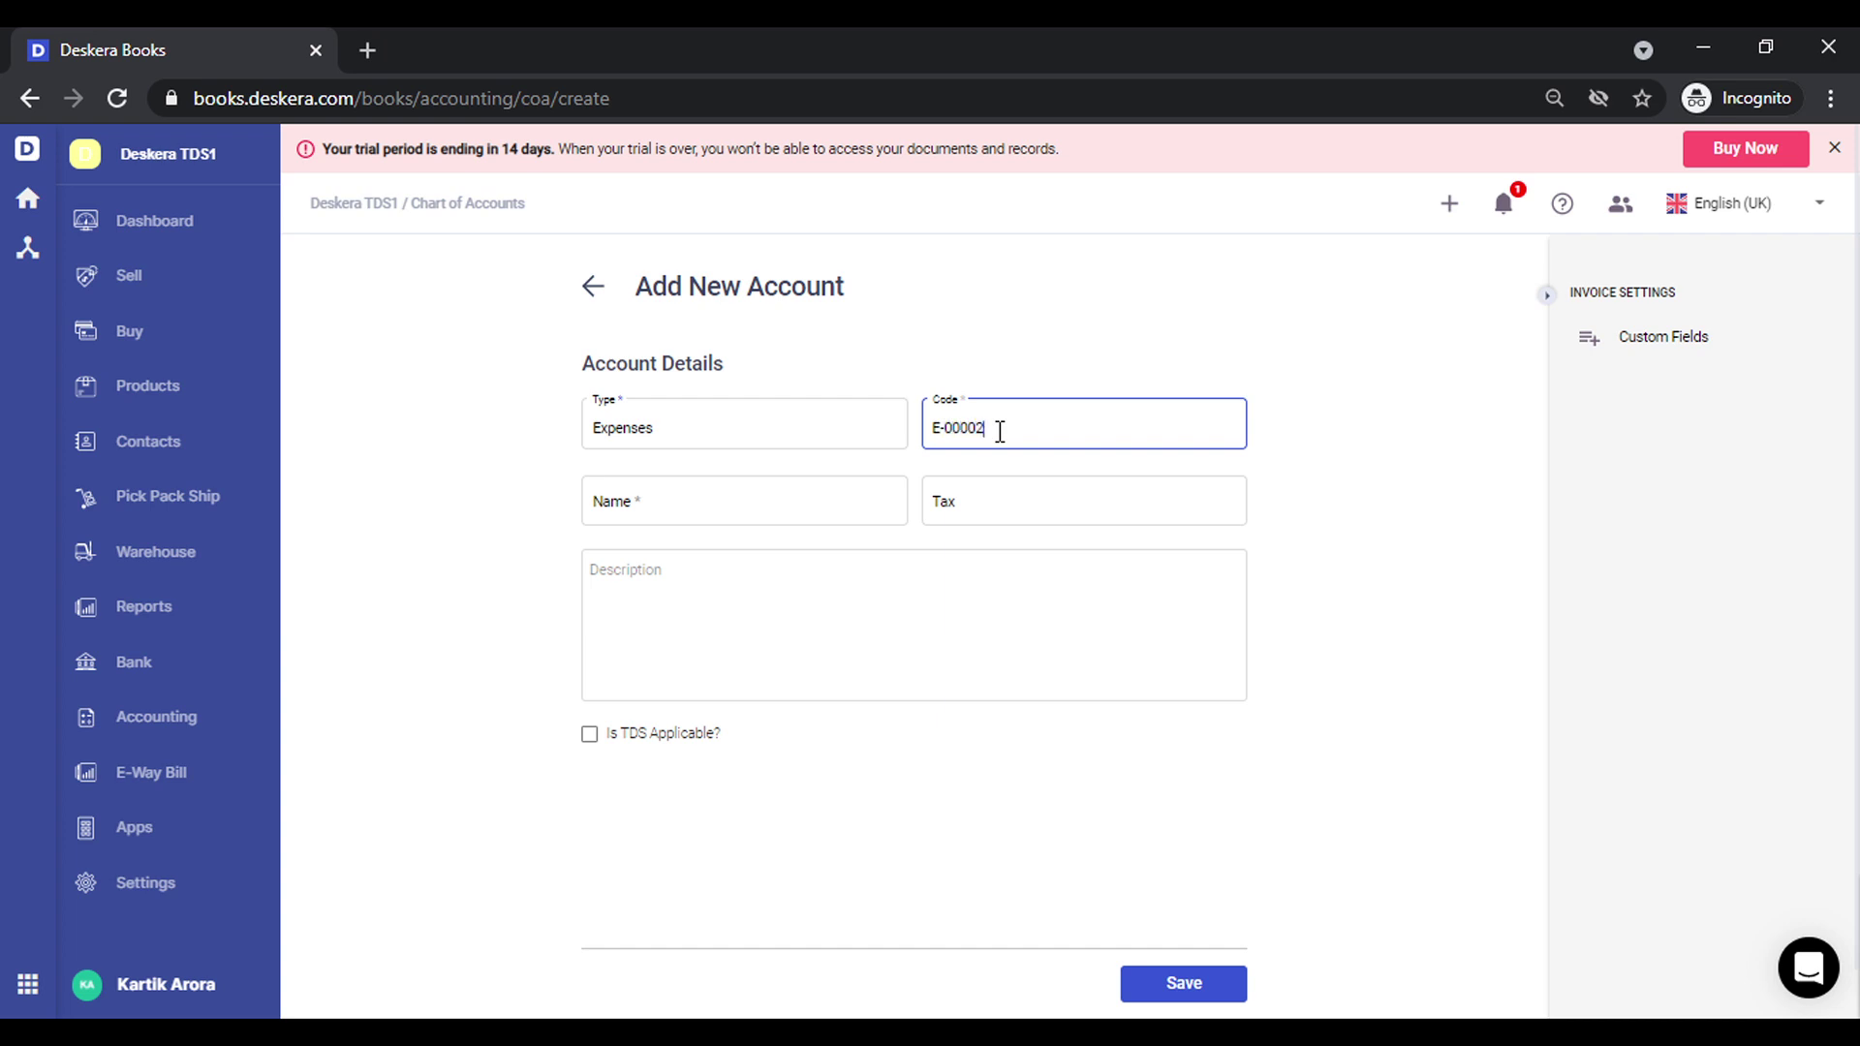
pyautogui.press('Tab')
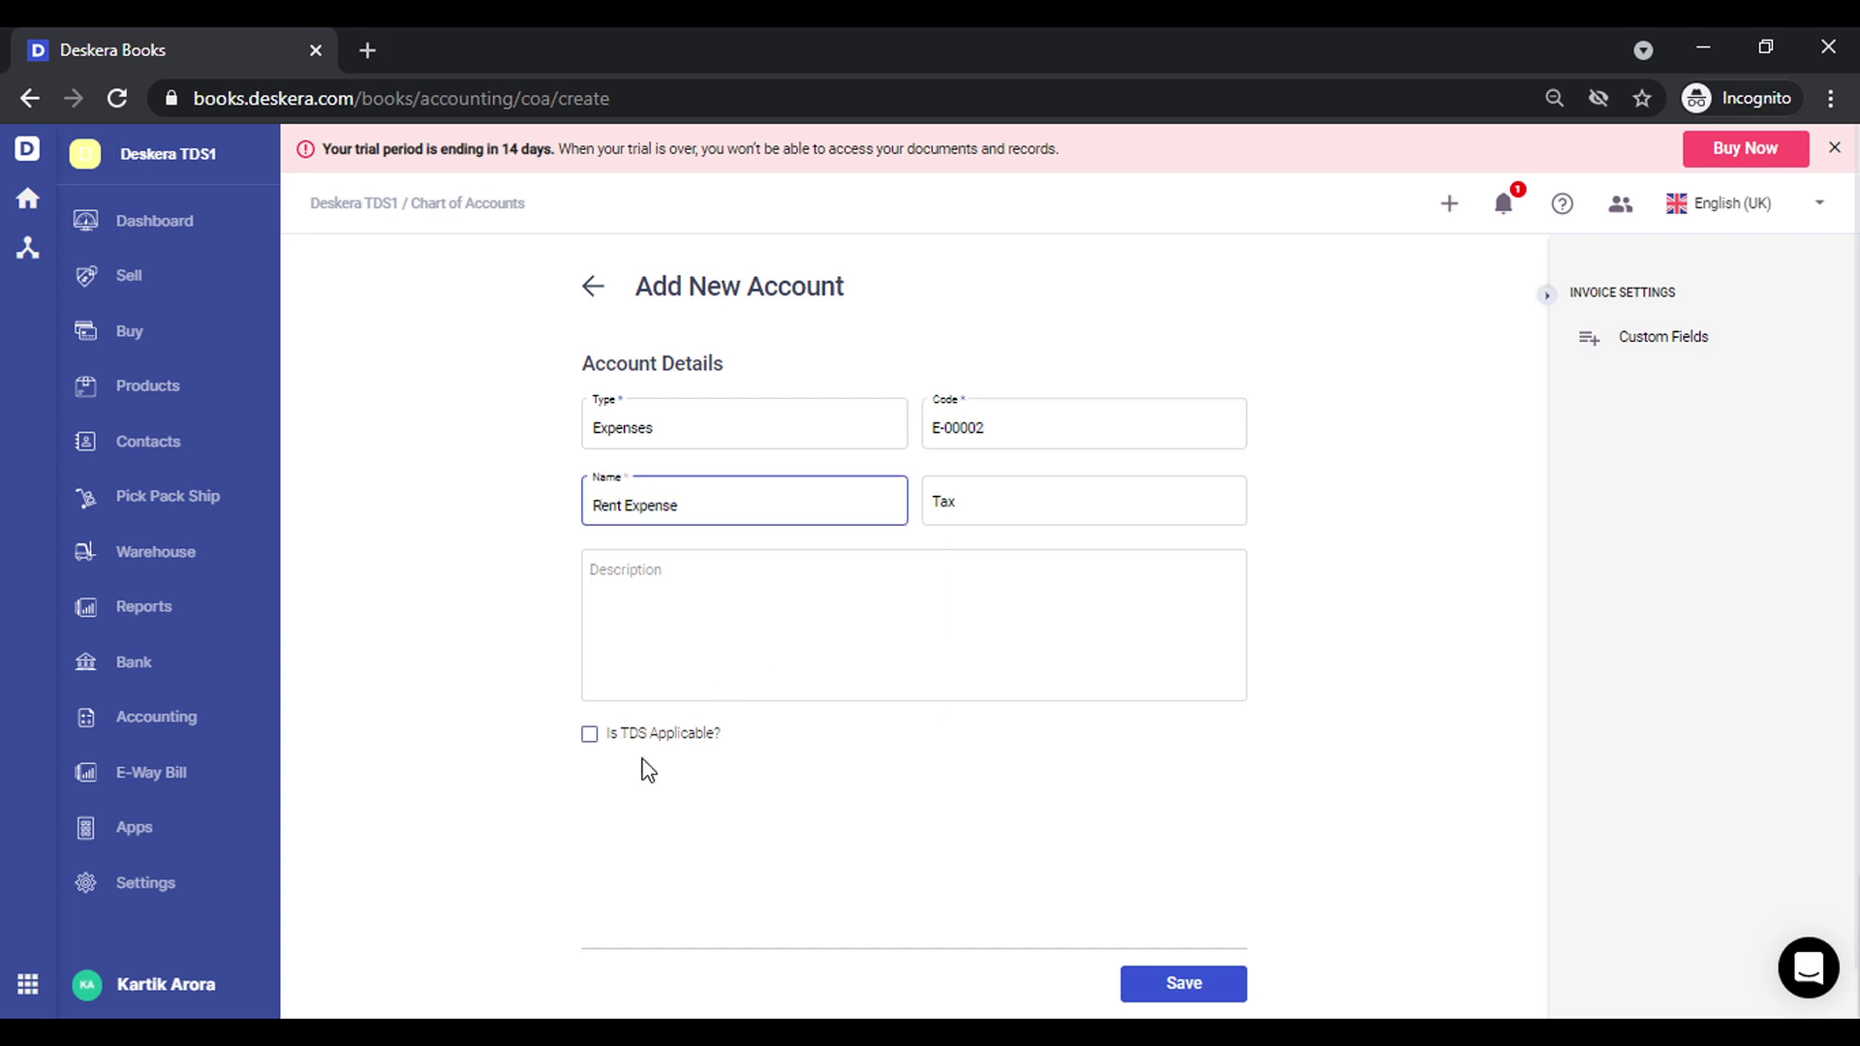
# Make the account TDS applicable for rent on land/building/furniture/fitting and save it
pyautogui.click(589, 736)
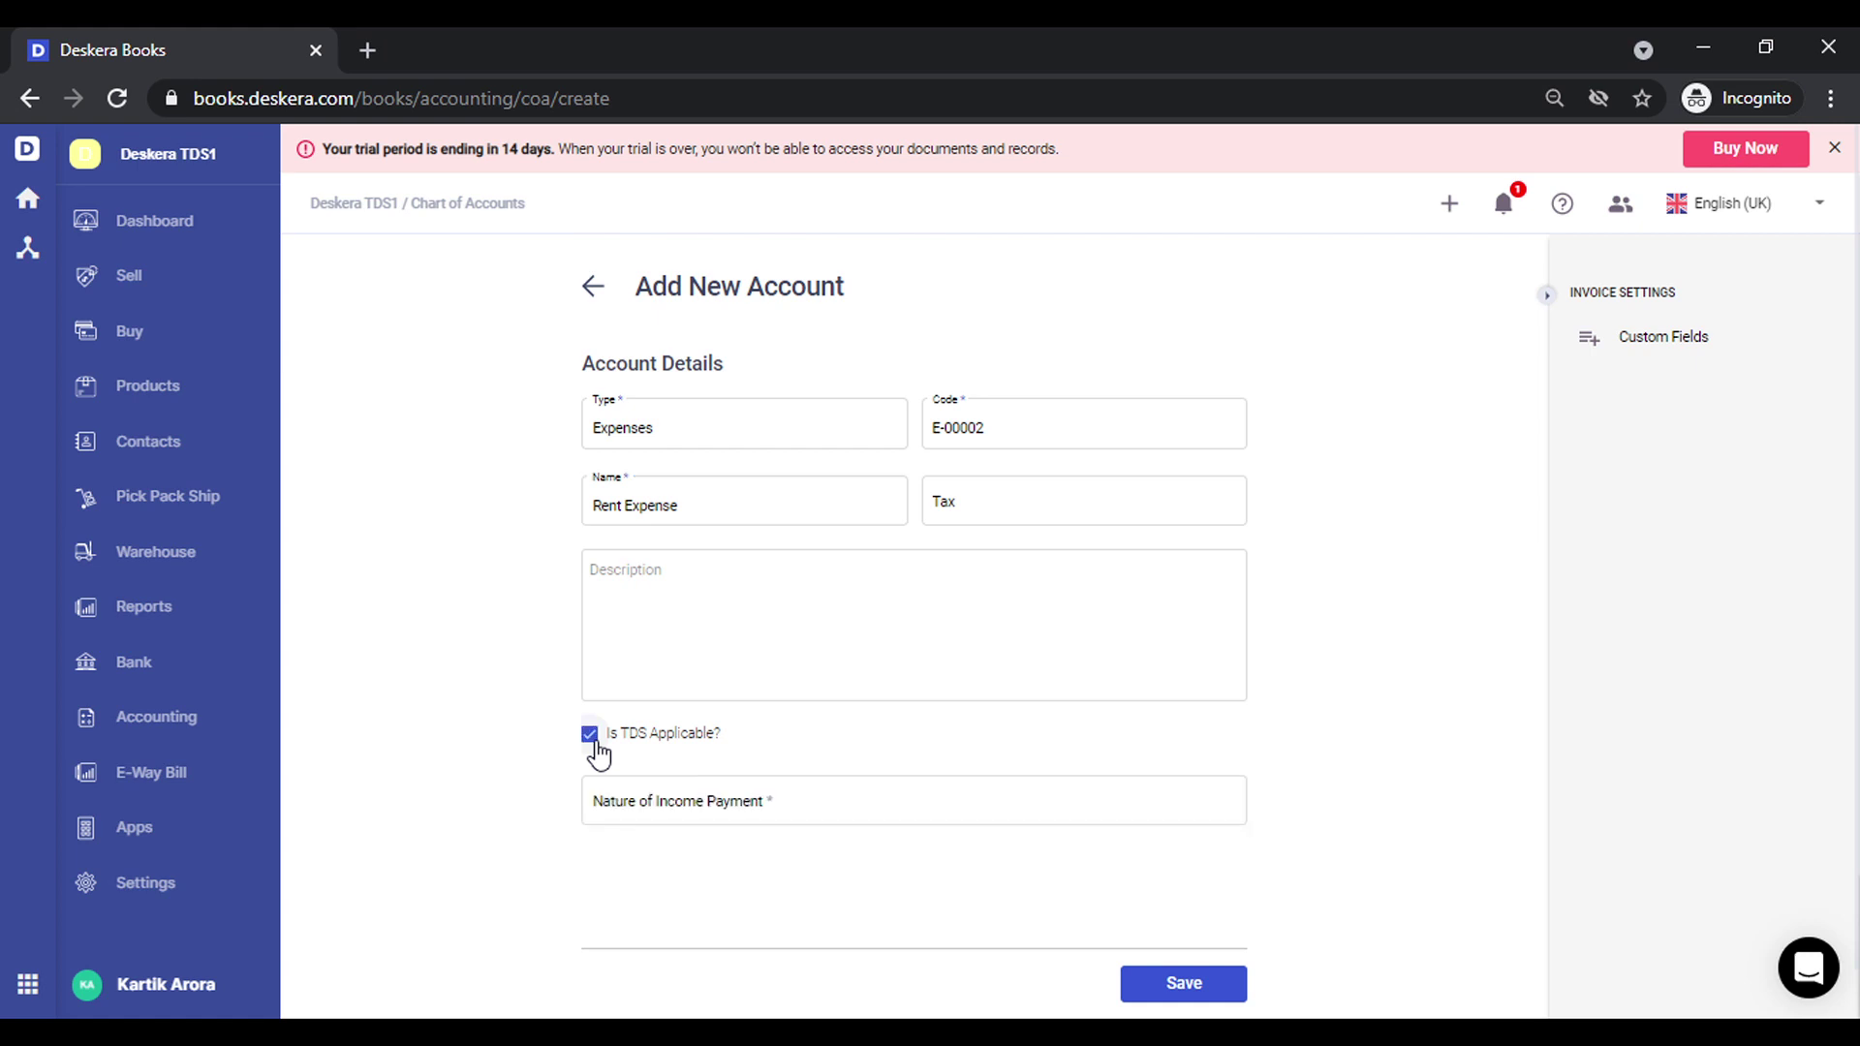
pyautogui.click(689, 823)
pyautogui.write('194I')
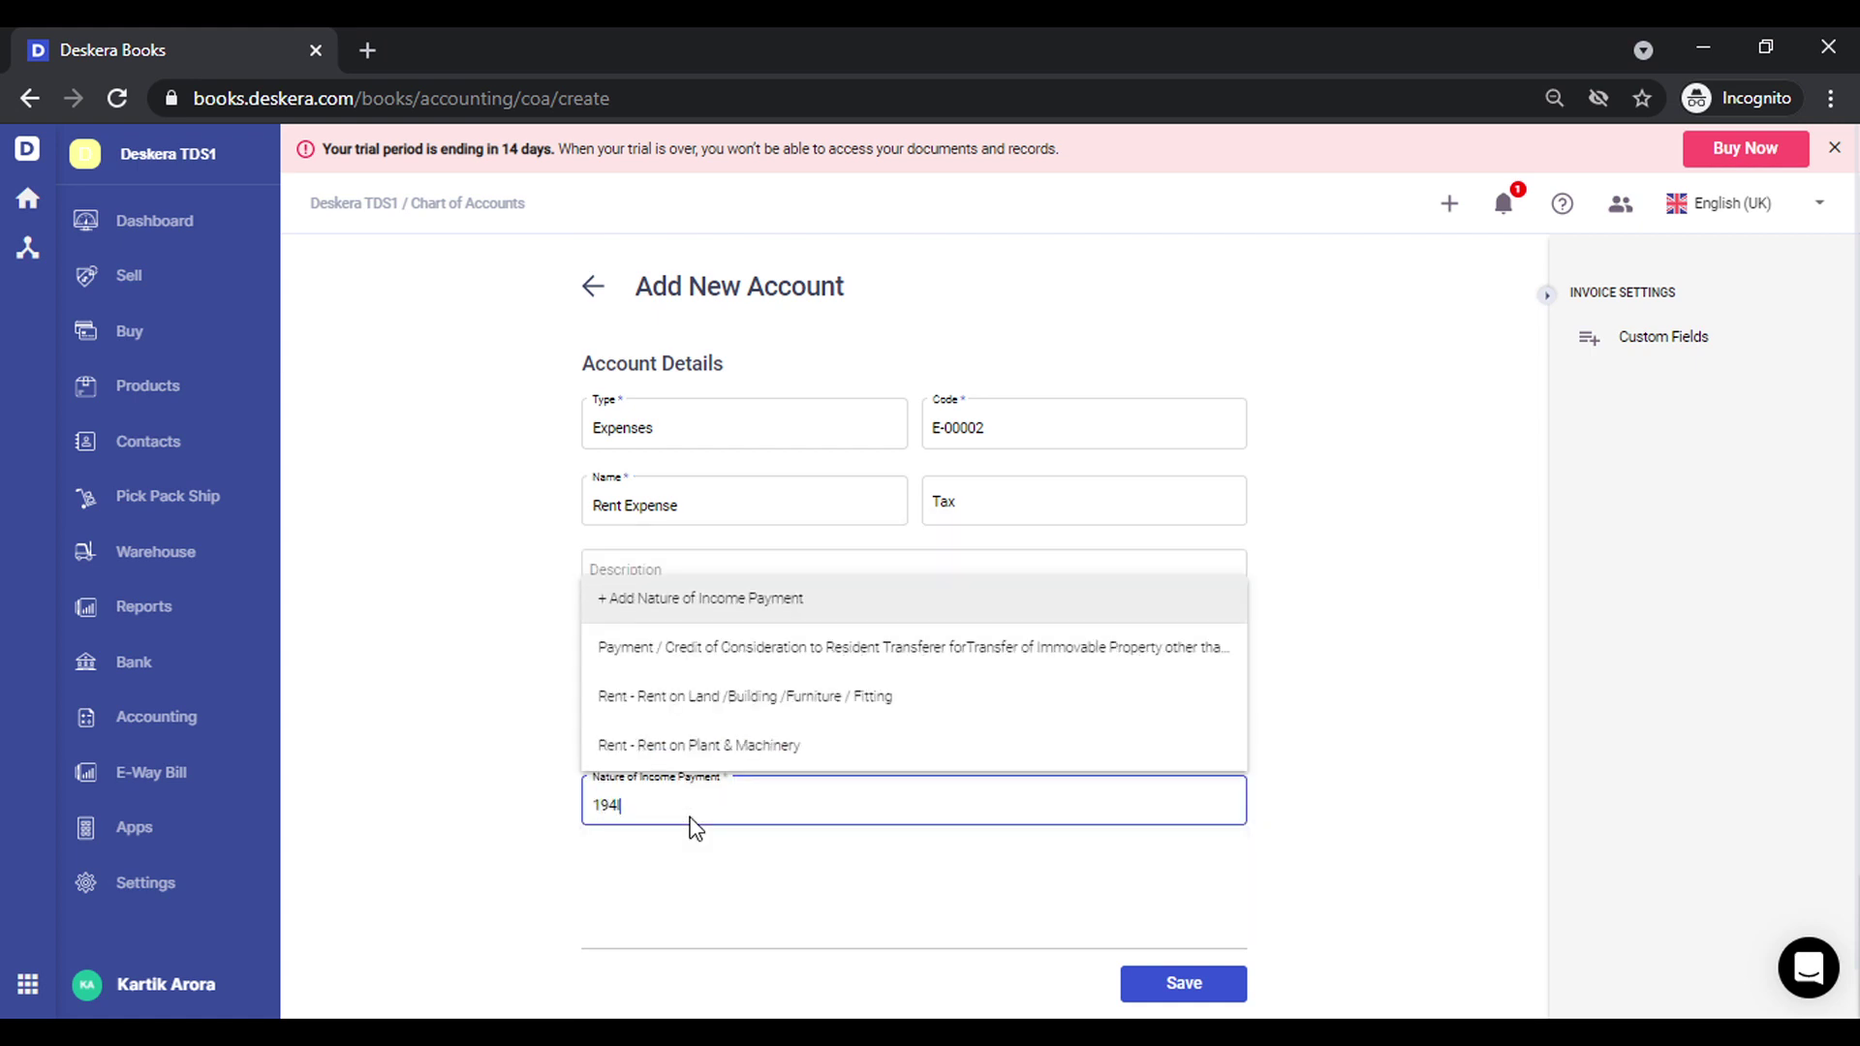
pyautogui.click(928, 710)
pyautogui.click(1161, 983)
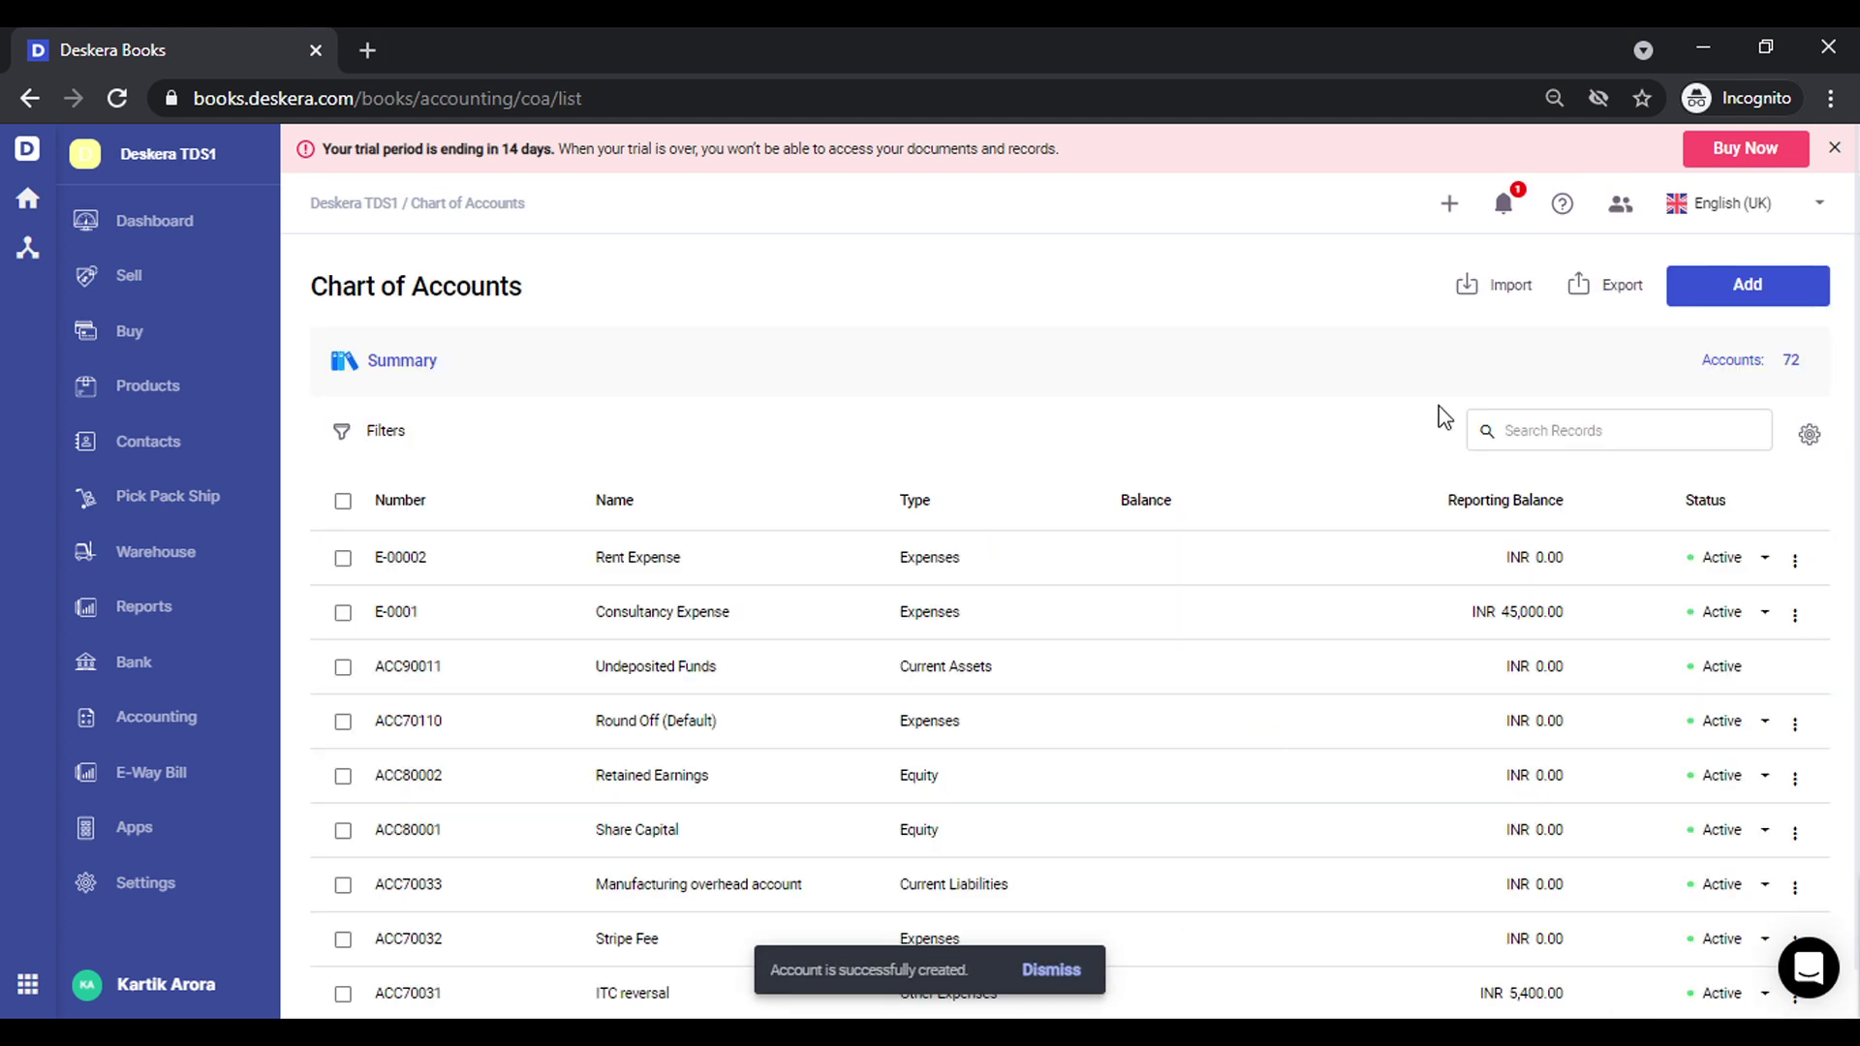
# Create a new expense bill with Landlord 1 as the contact
pyautogui.click(1449, 208)
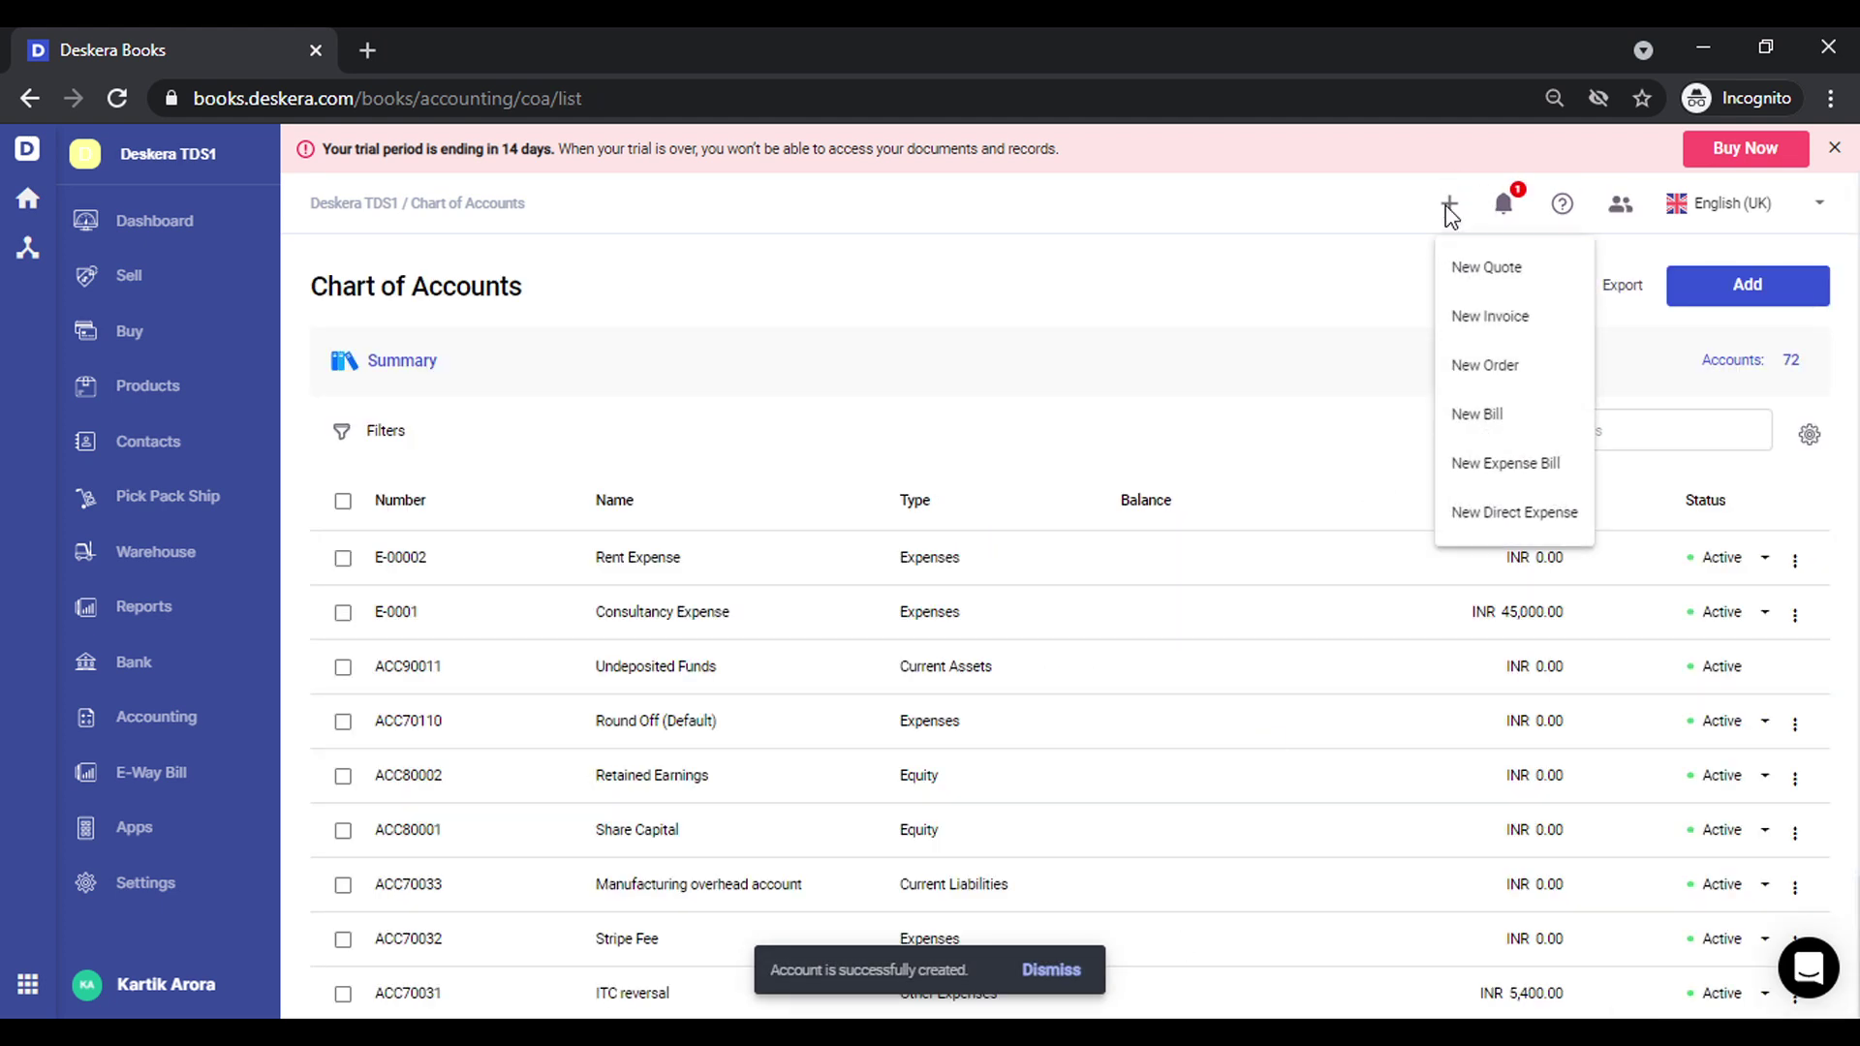
pyautogui.click(1507, 466)
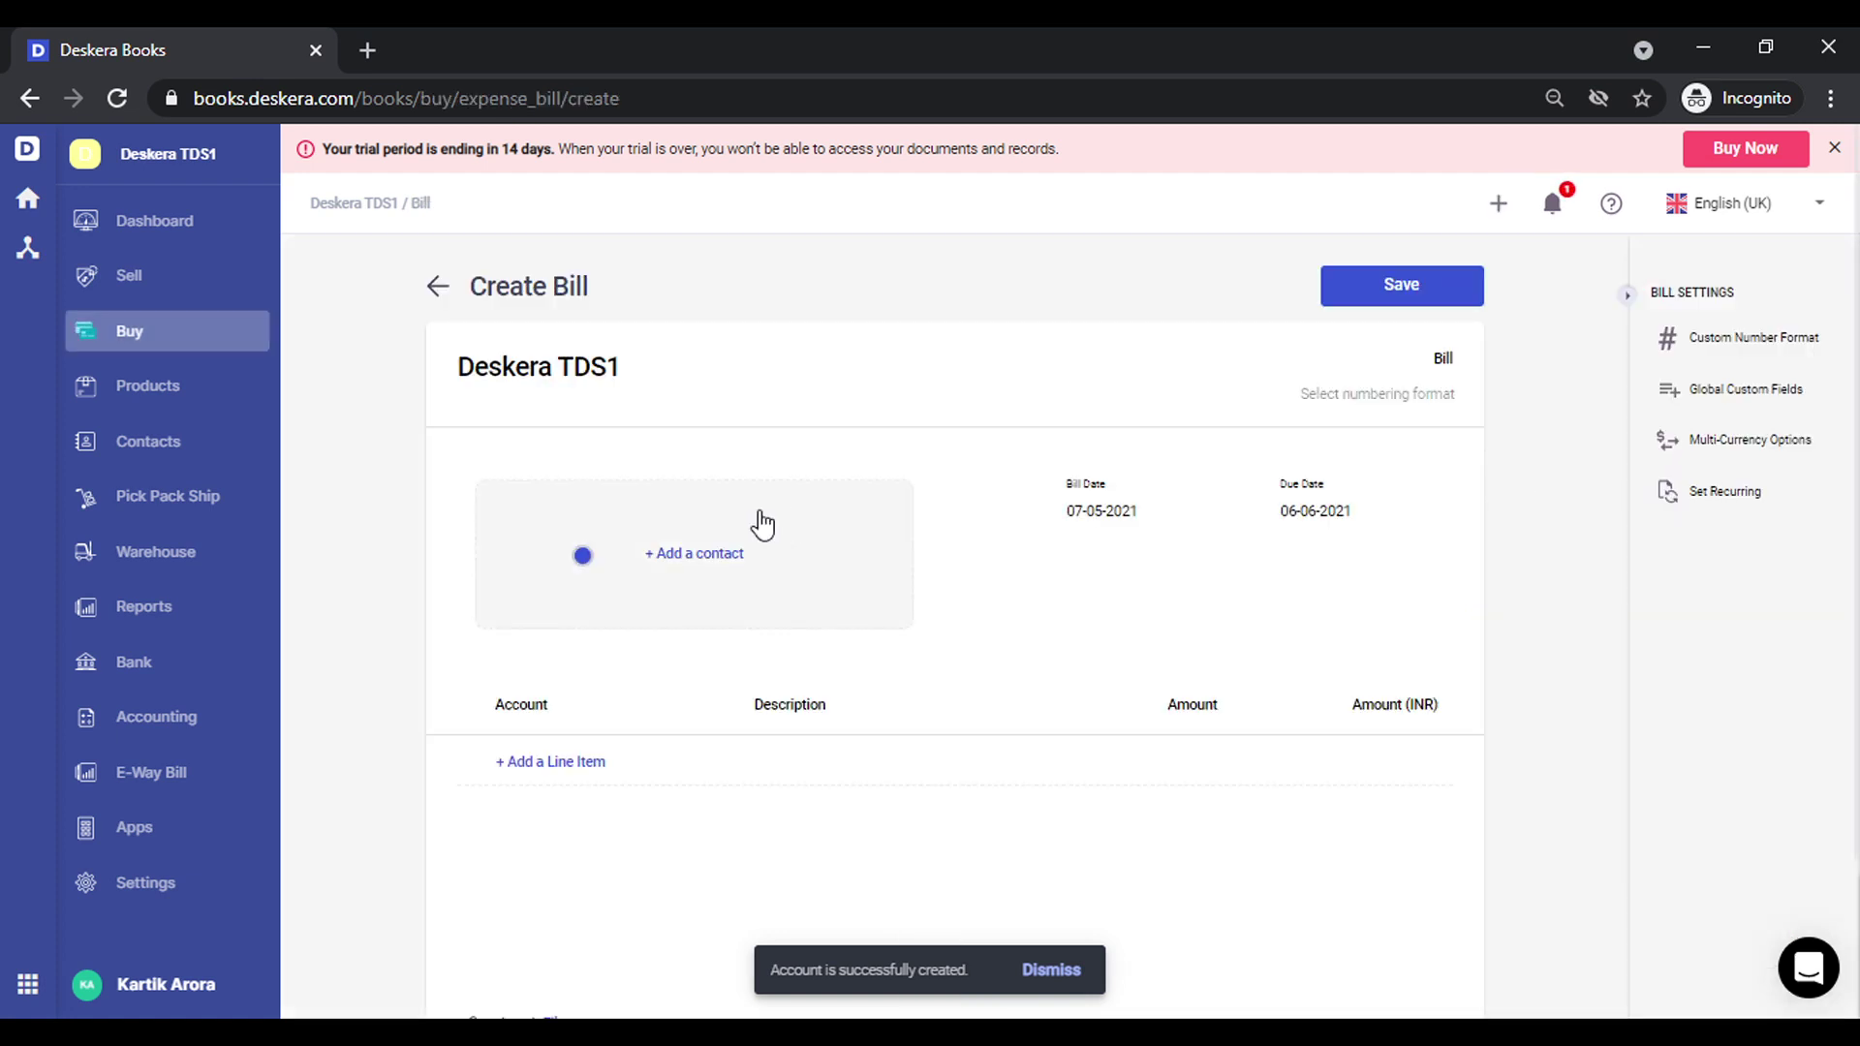
pyautogui.click(671, 566)
pyautogui.write('la')
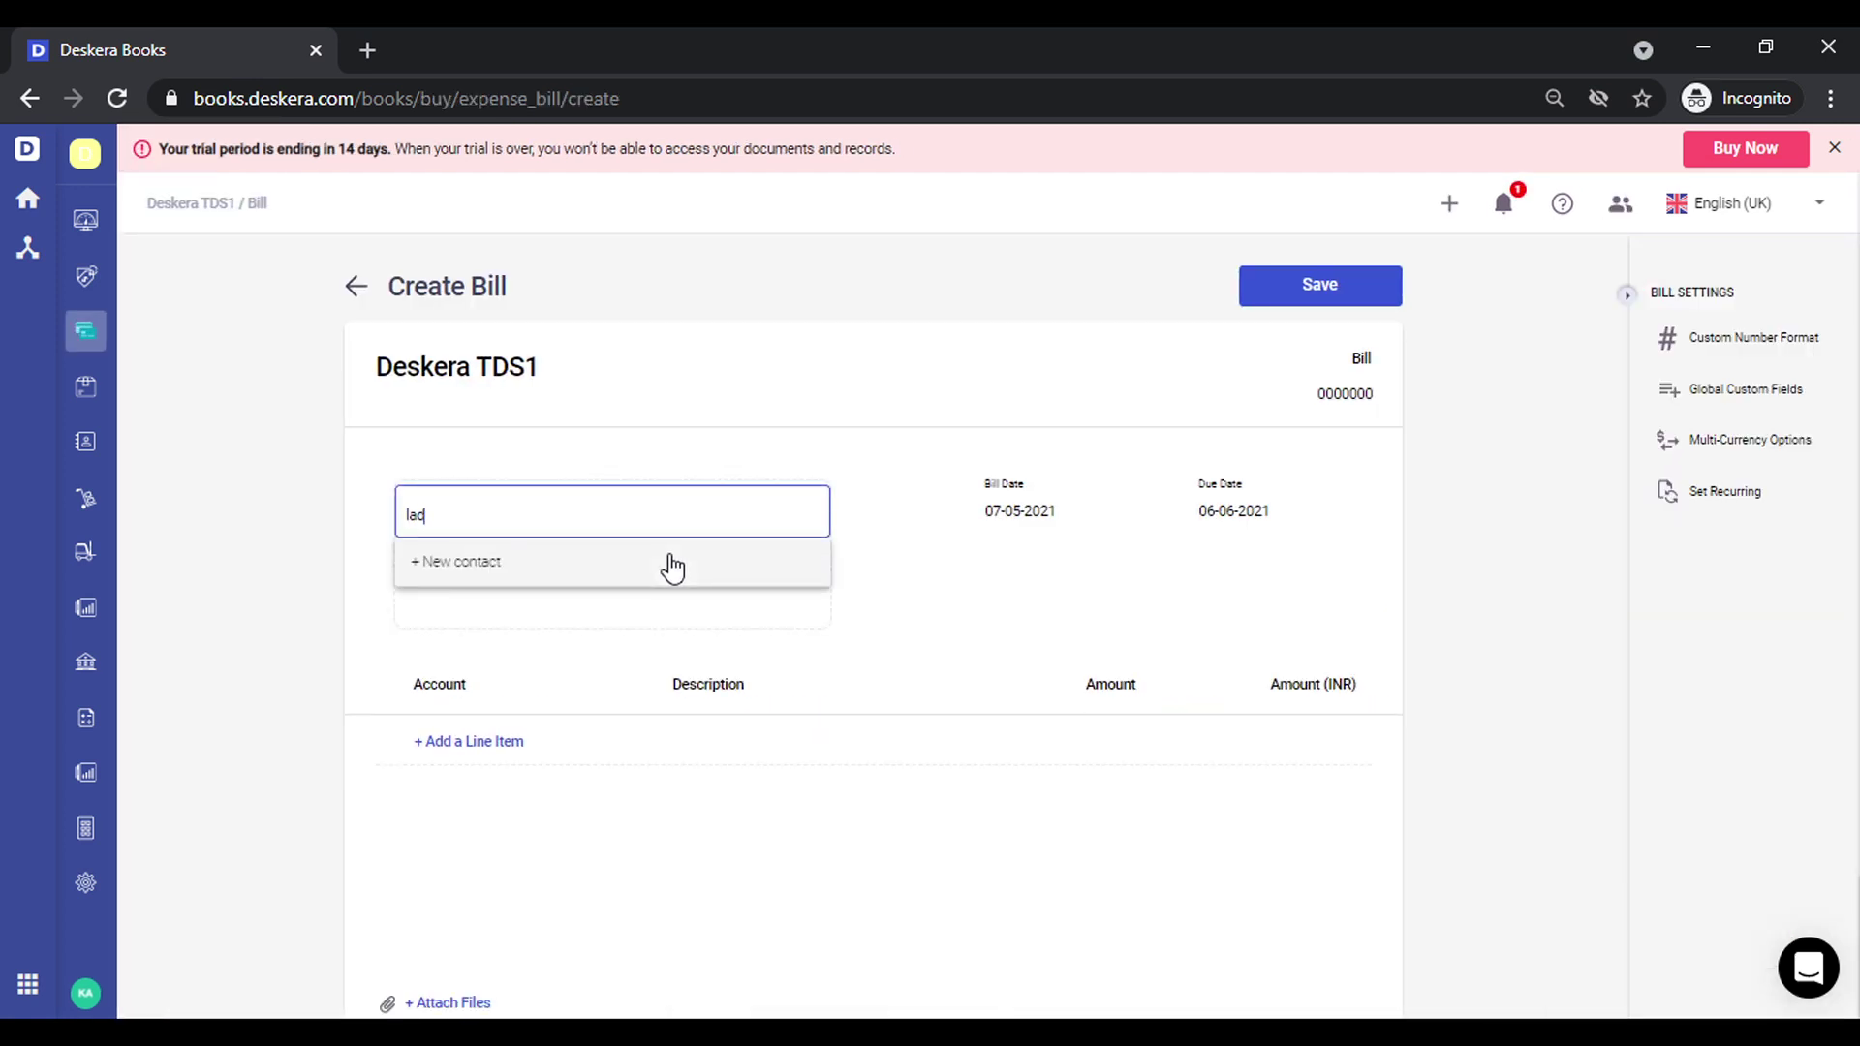
pyautogui.write('n')
pyautogui.press('BackSpace')
pyautogui.press('BackSpace')
pyautogui.press('BackSpace')
pyautogui.write('land')
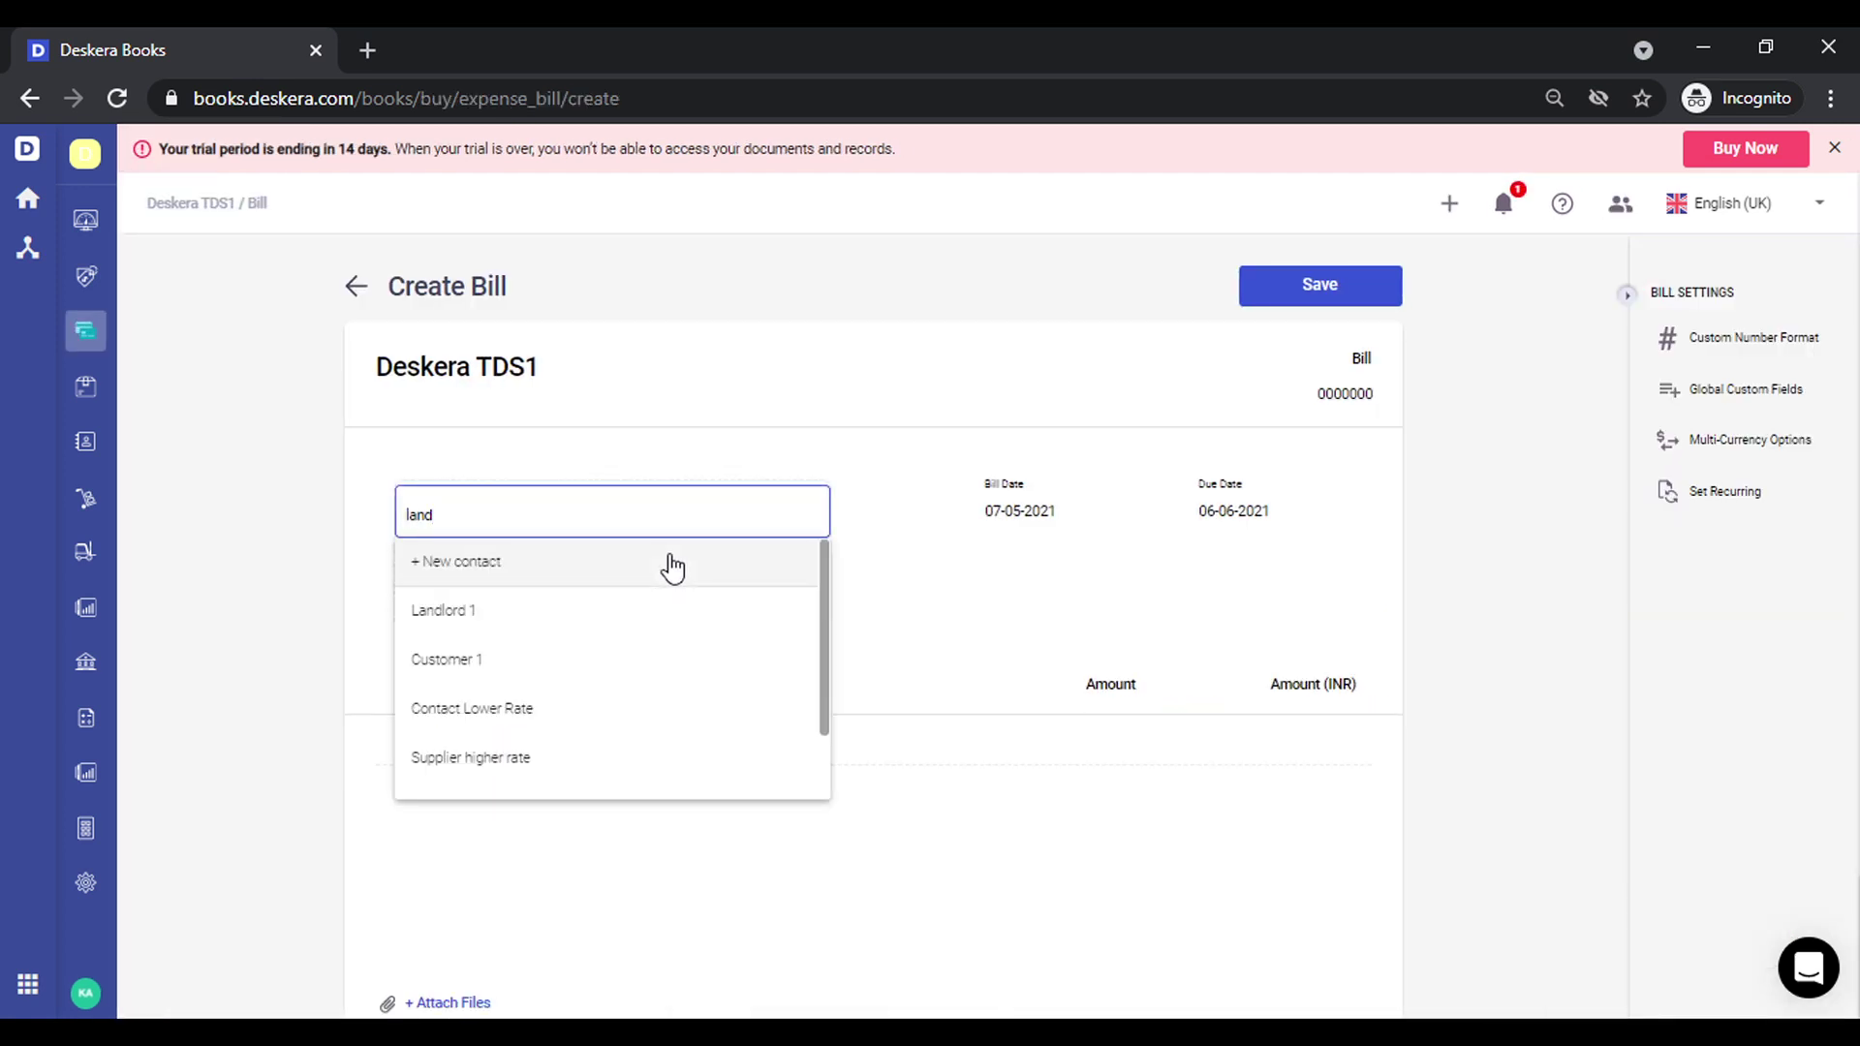
pyautogui.click(631, 611)
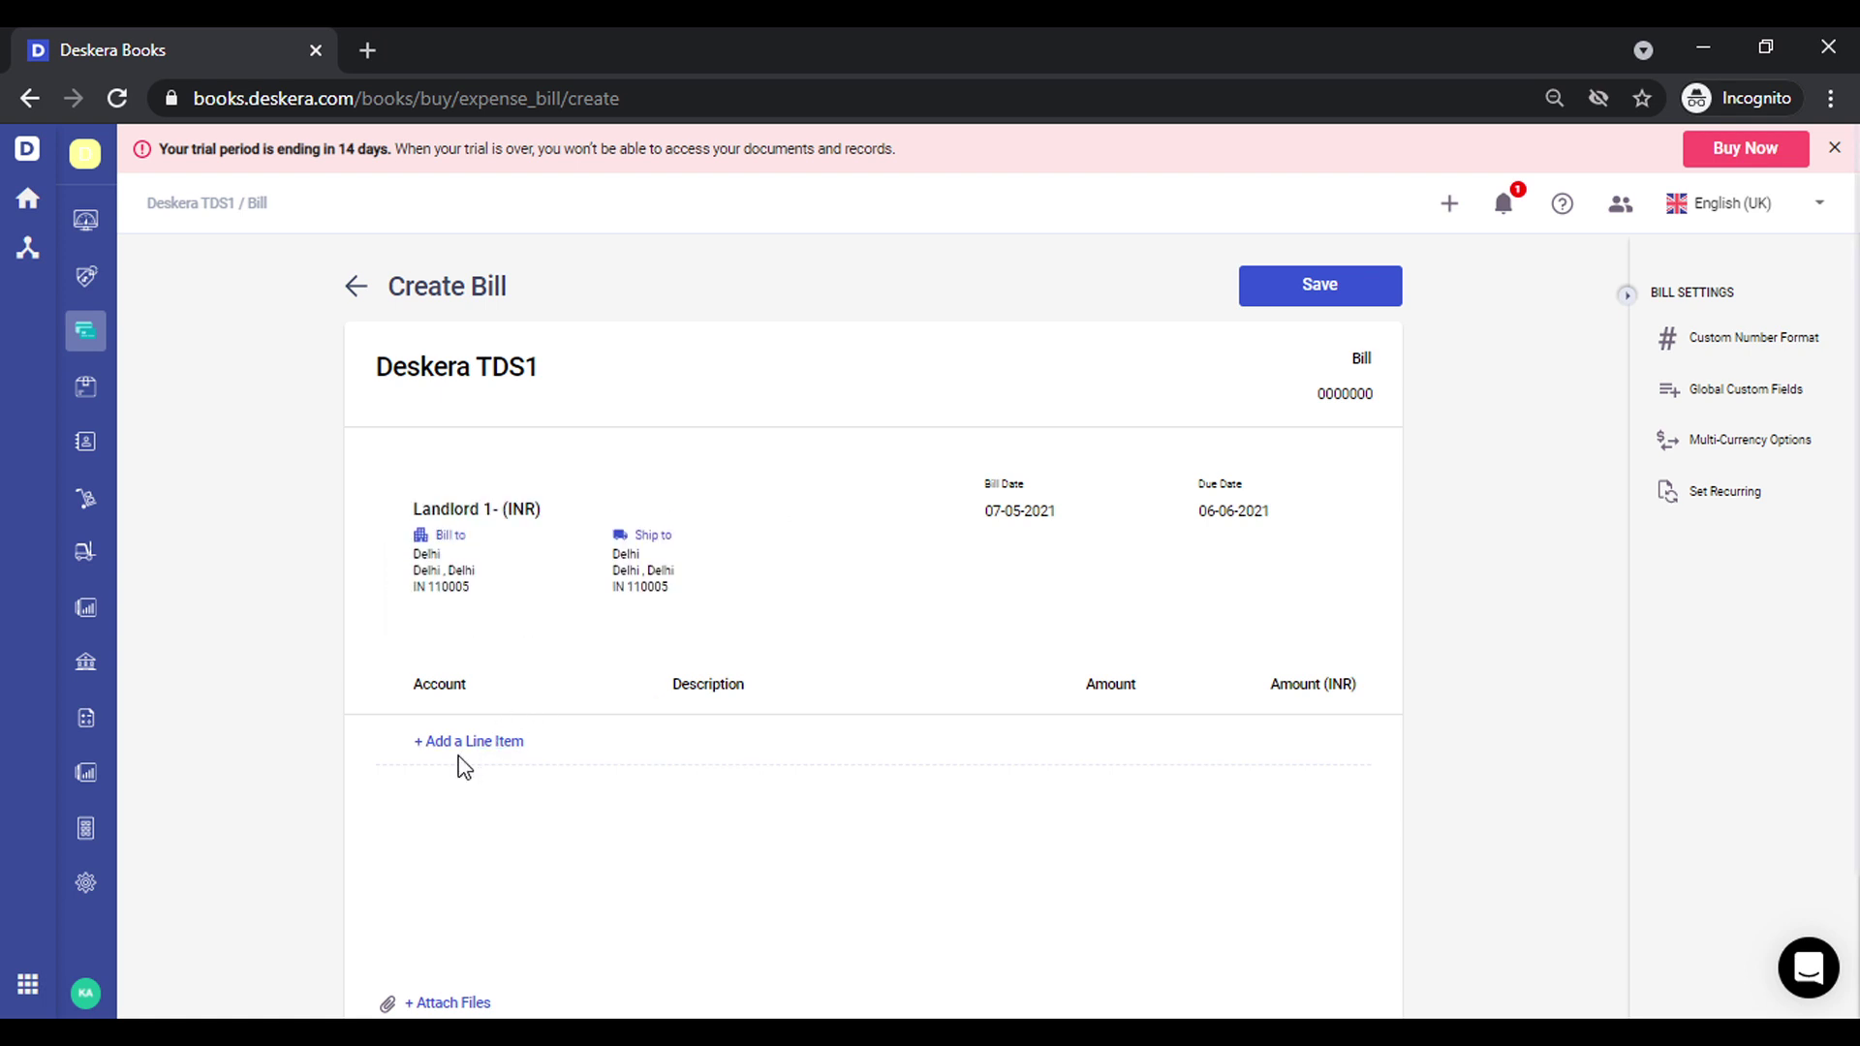
# Add a trial 25,000 Rent Expenses line, then delete that line item
pyautogui.click(495, 751)
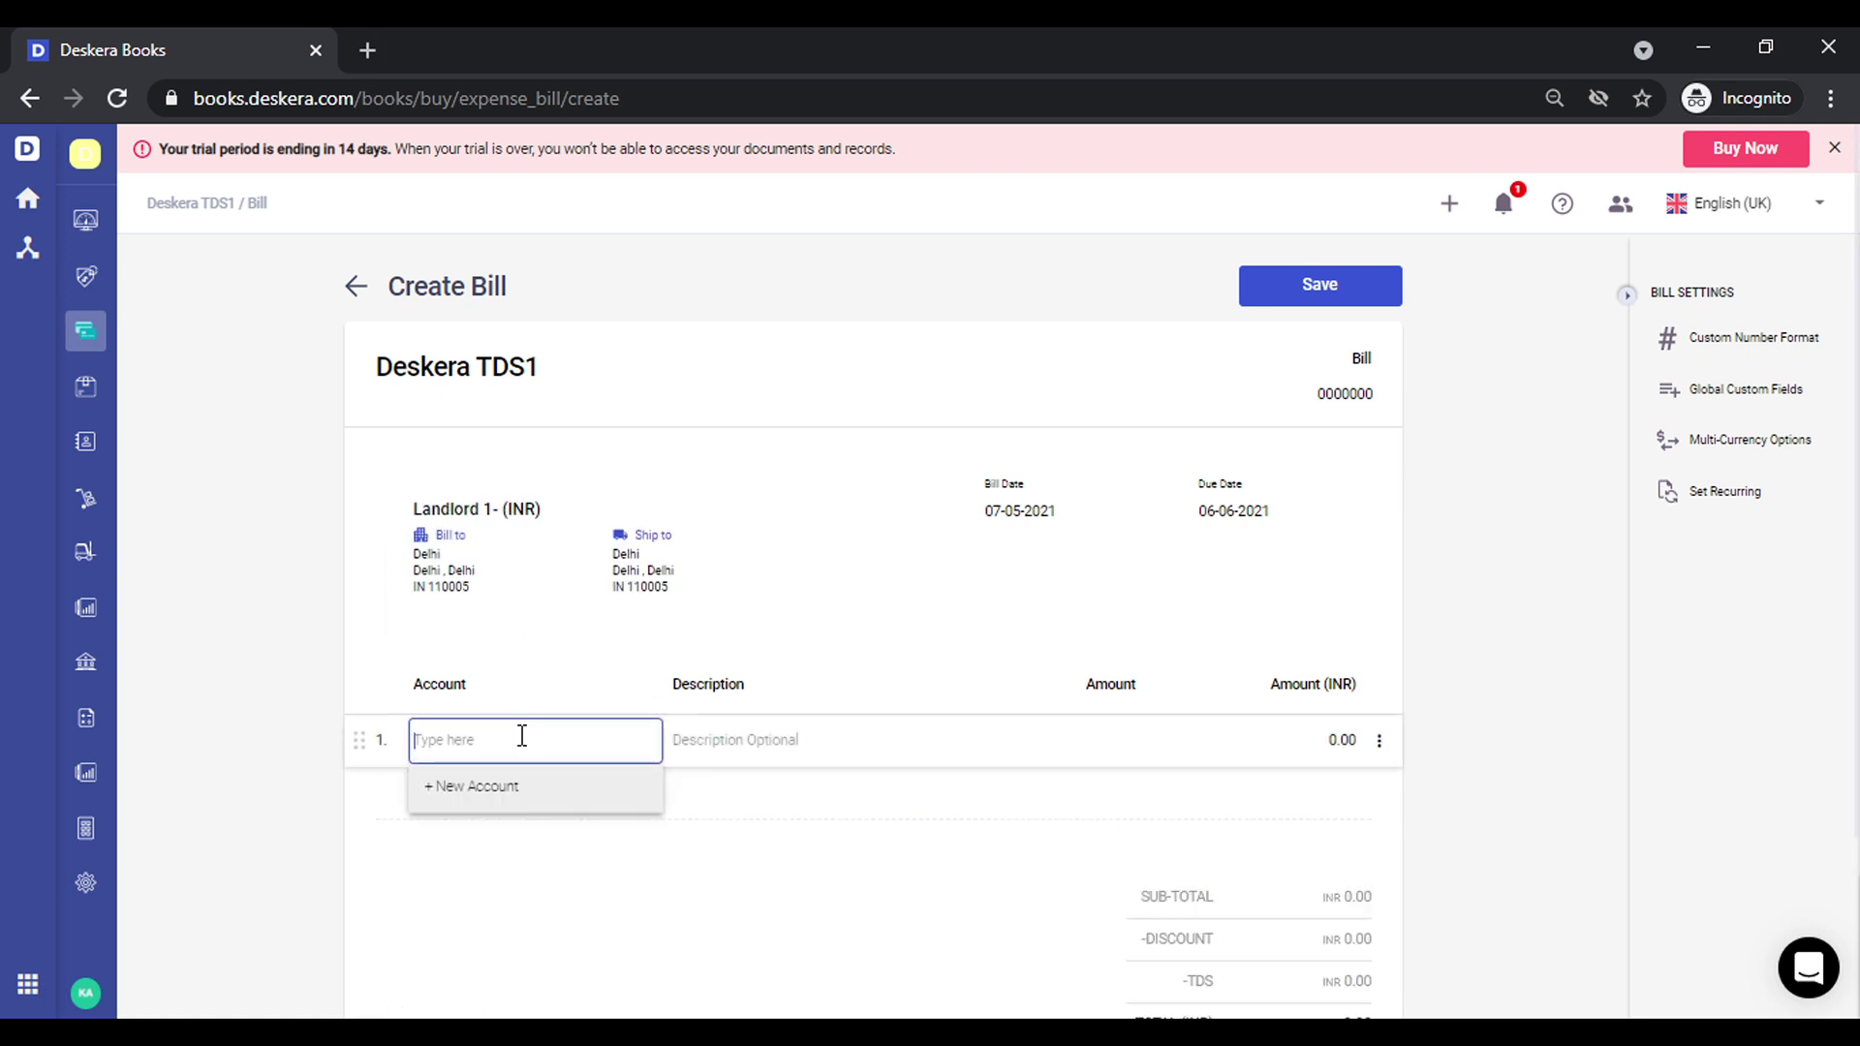
pyautogui.write('rent')
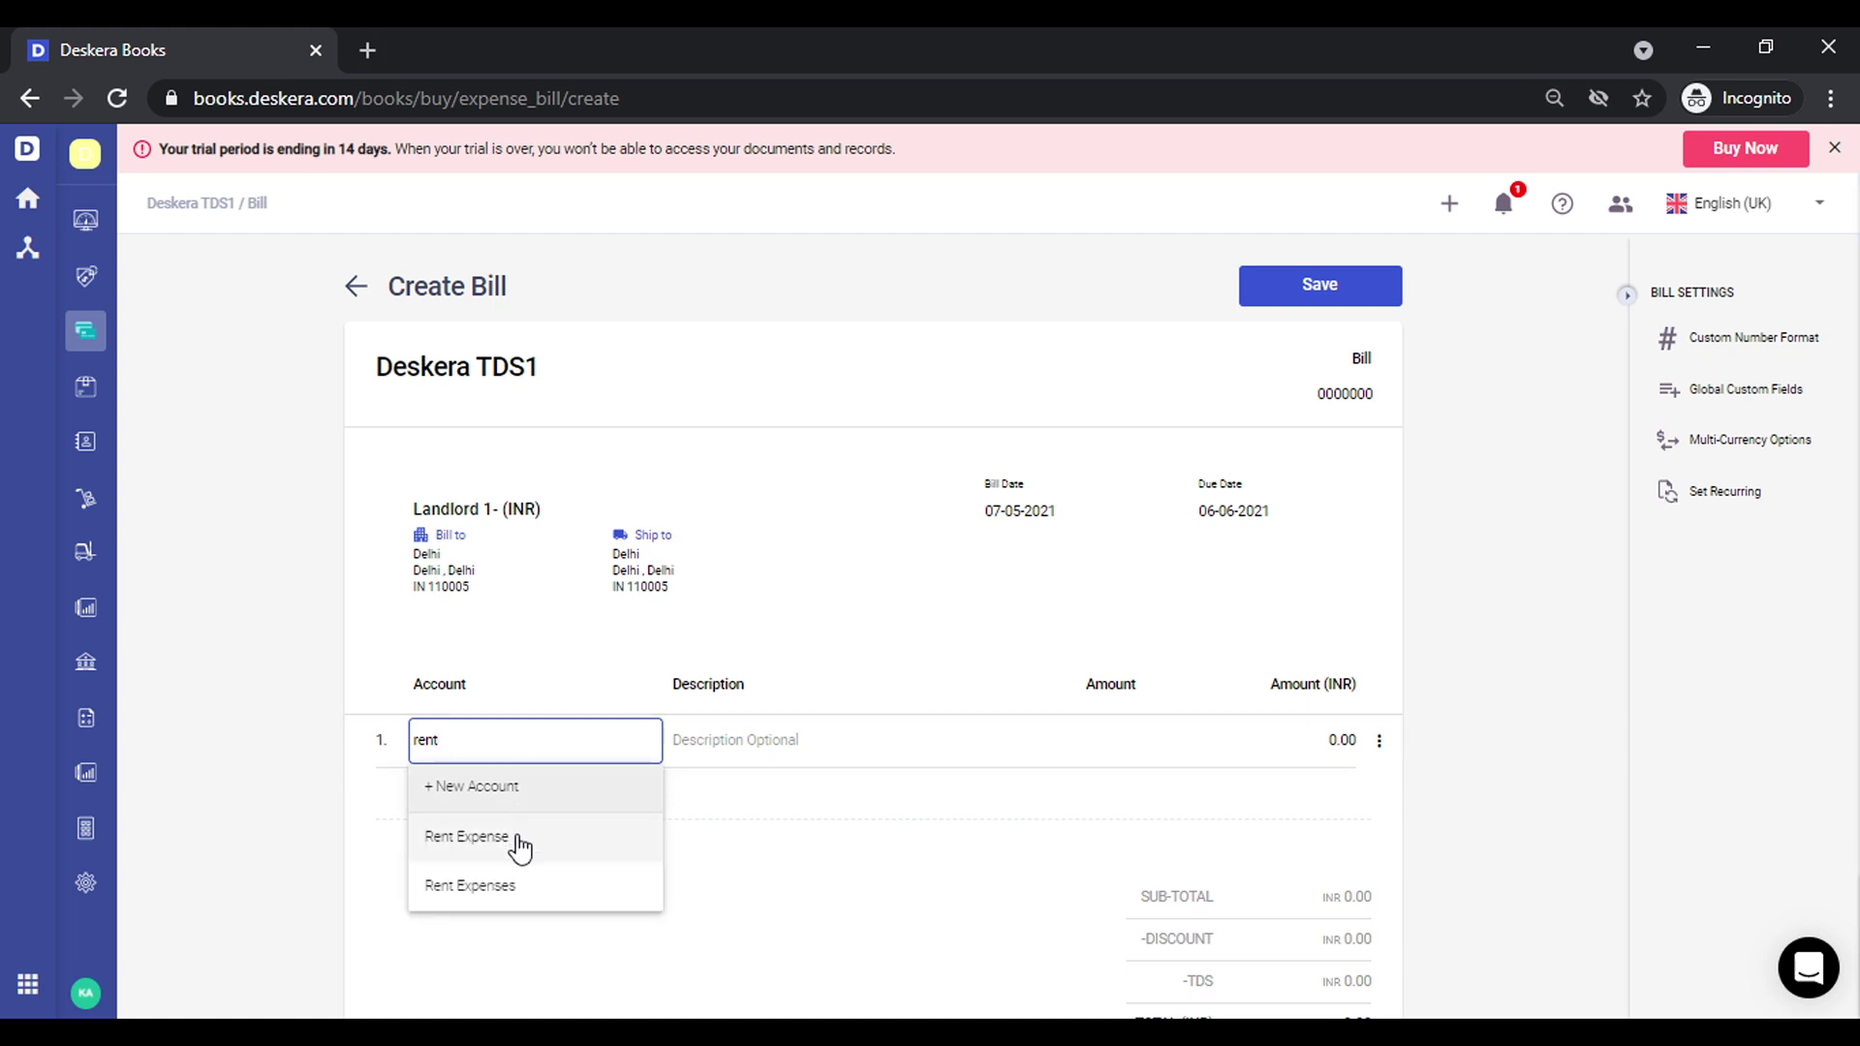
pyautogui.click(534, 886)
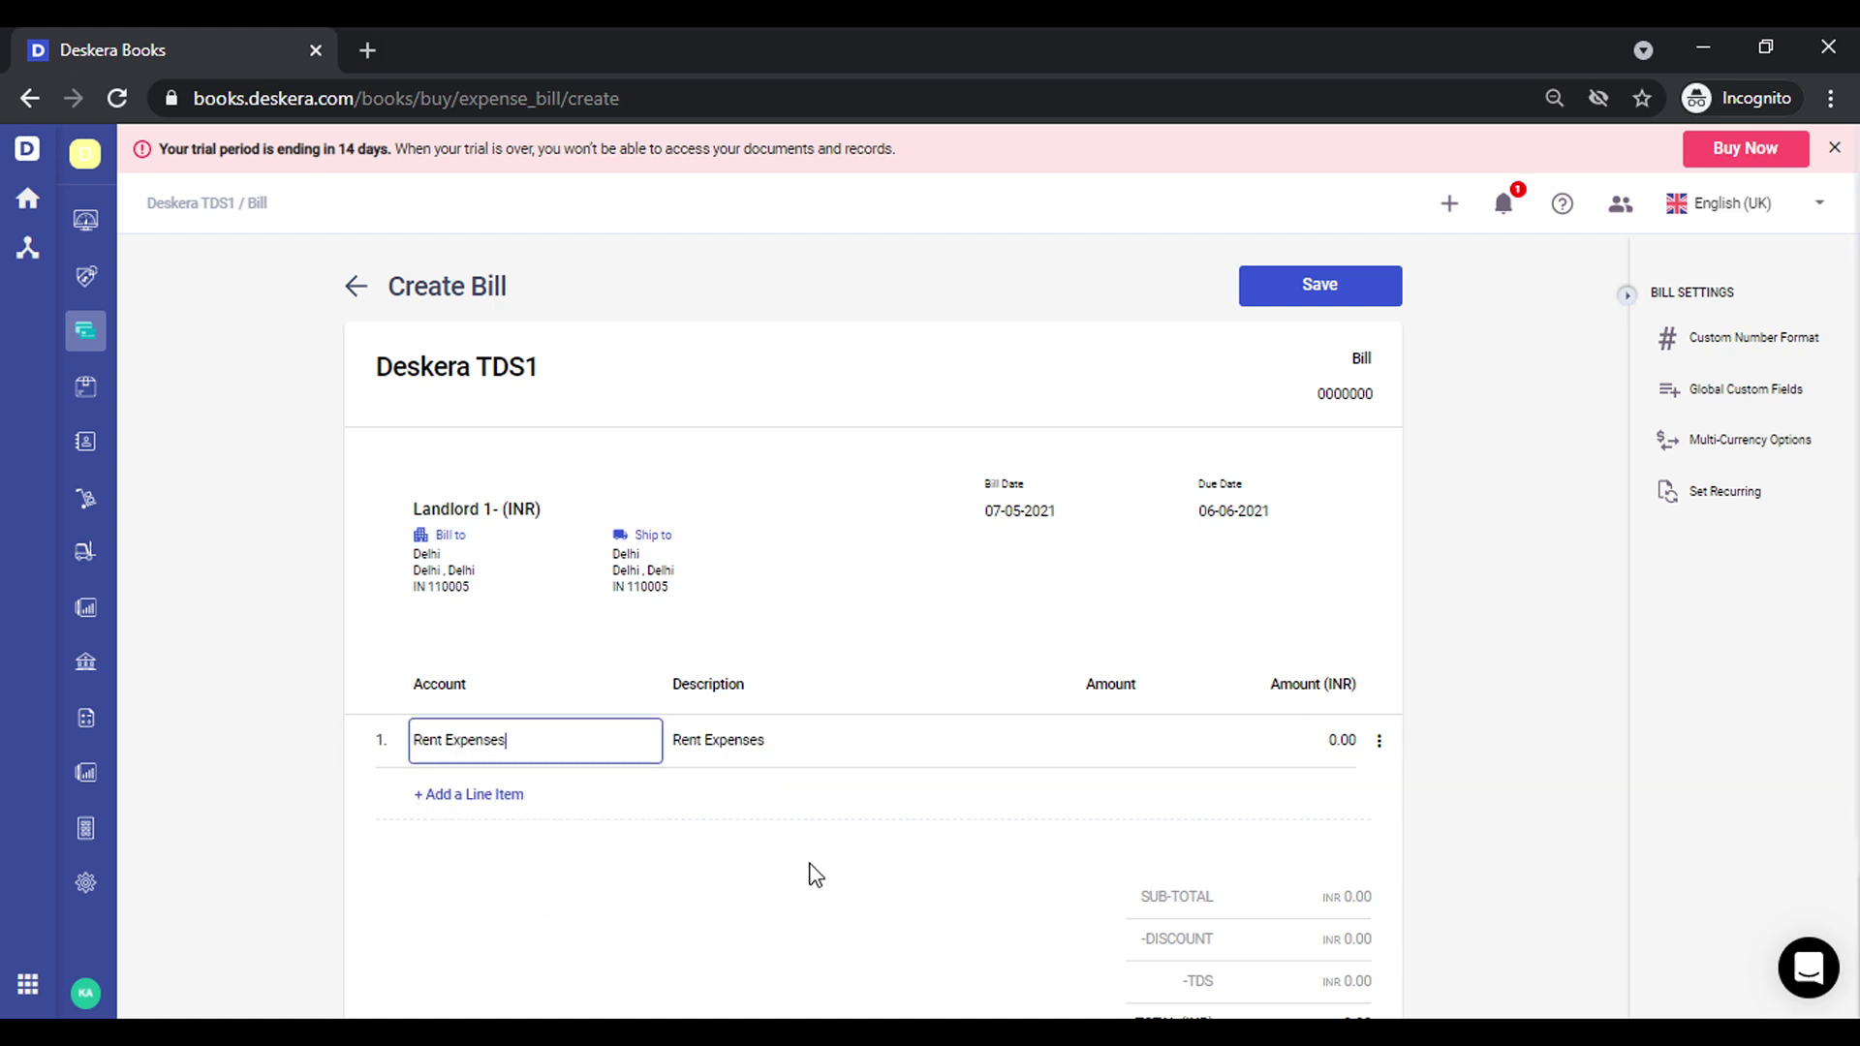
pyautogui.click(1127, 741)
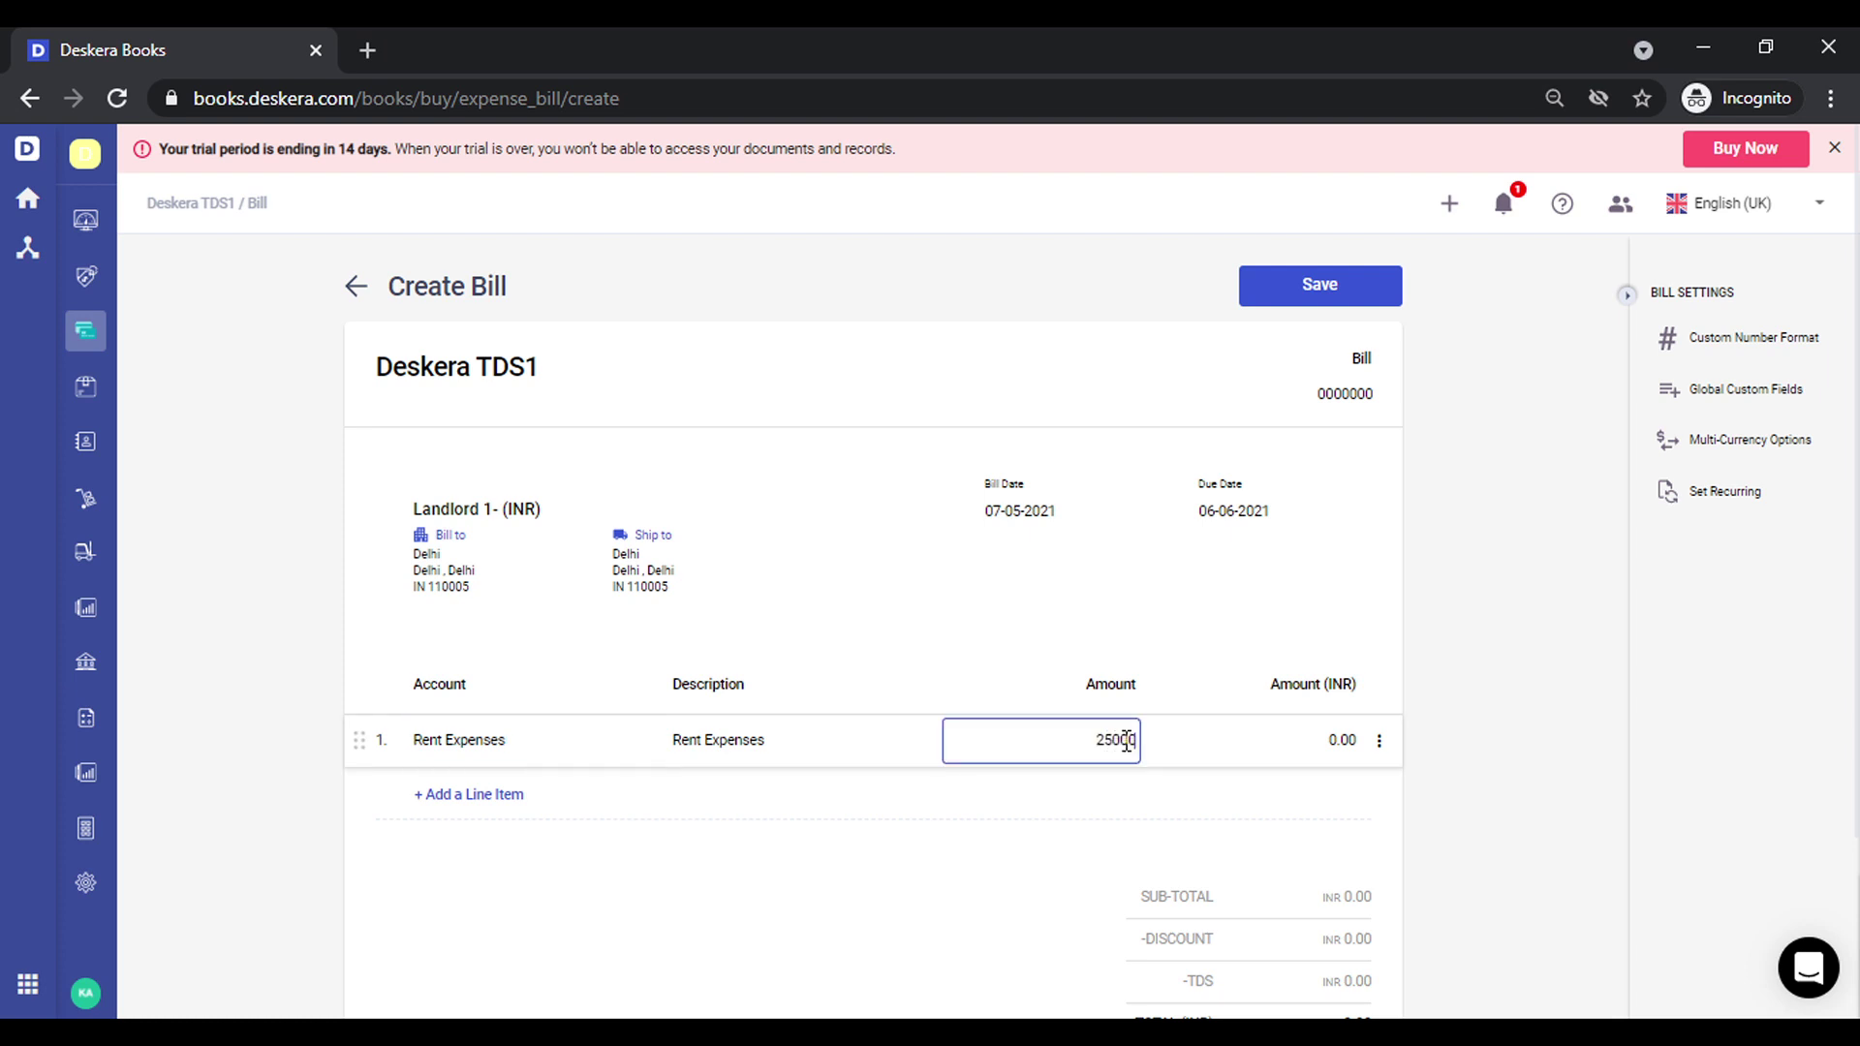
pyautogui.click(1603, 796)
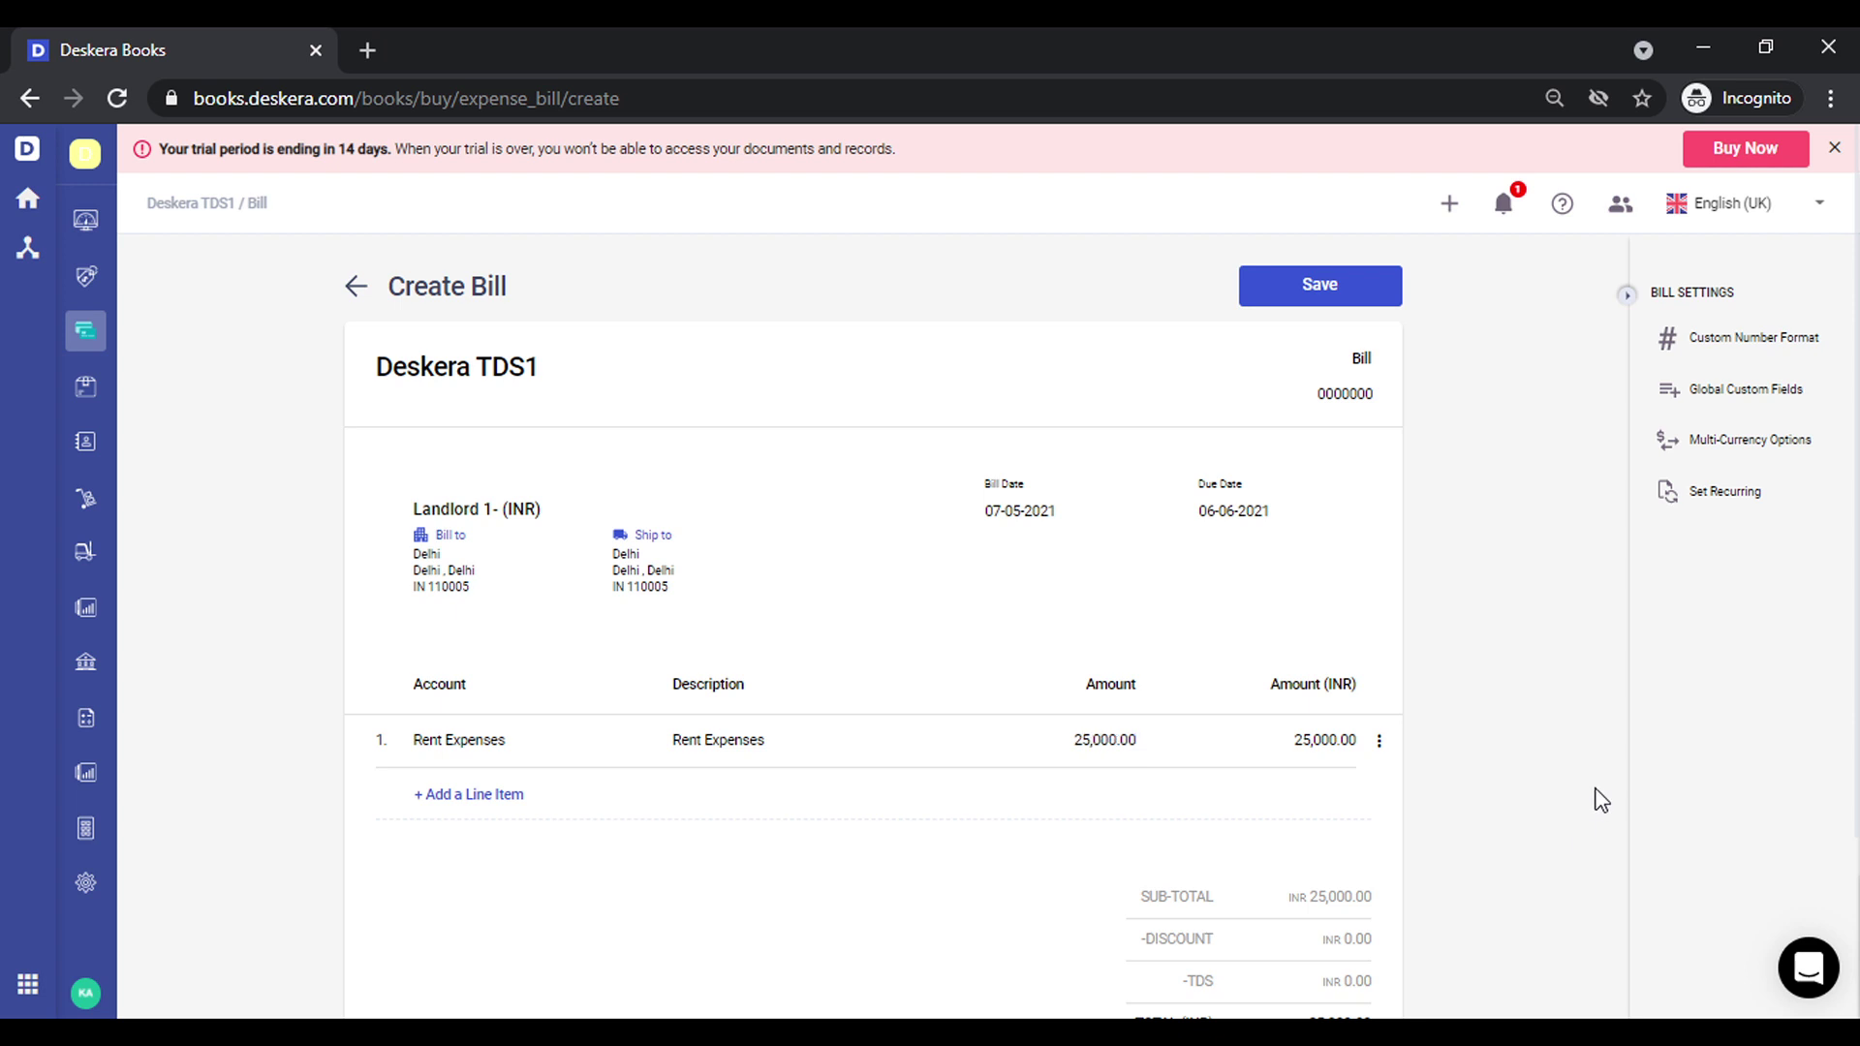
pyautogui.click(1381, 742)
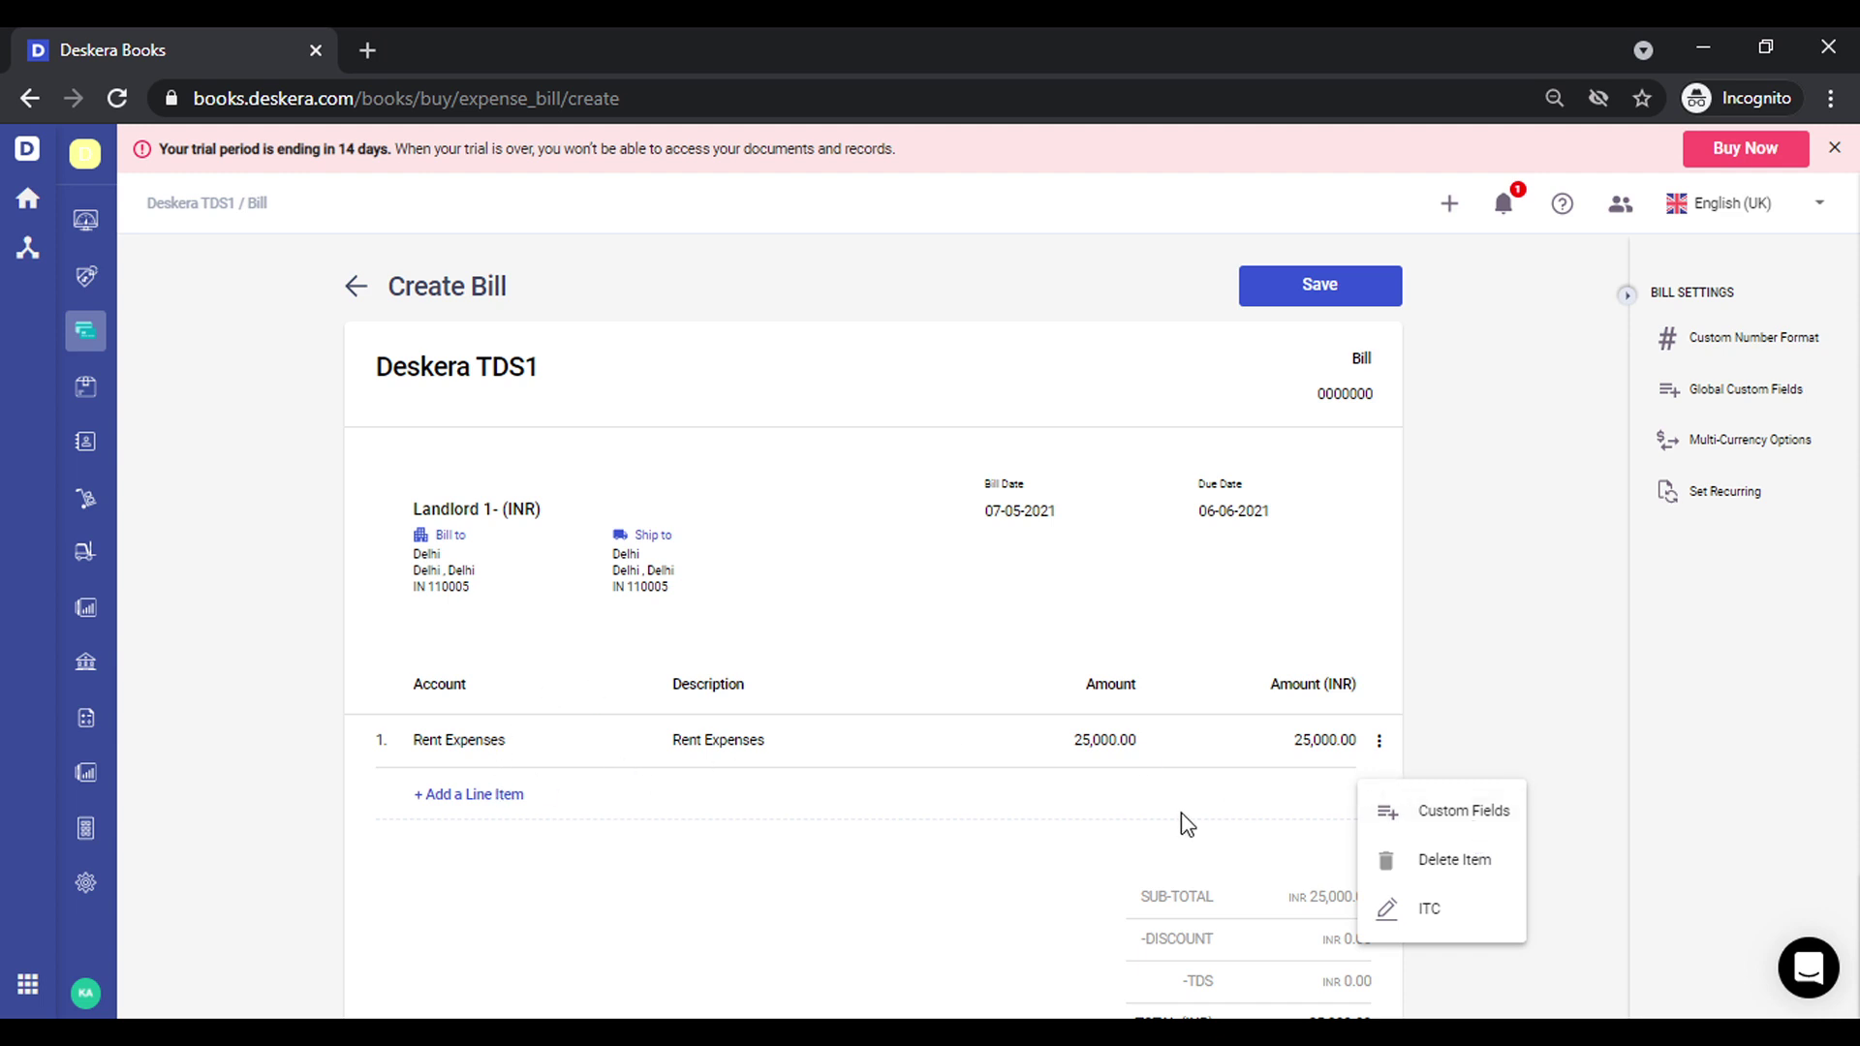
pyautogui.click(1126, 825)
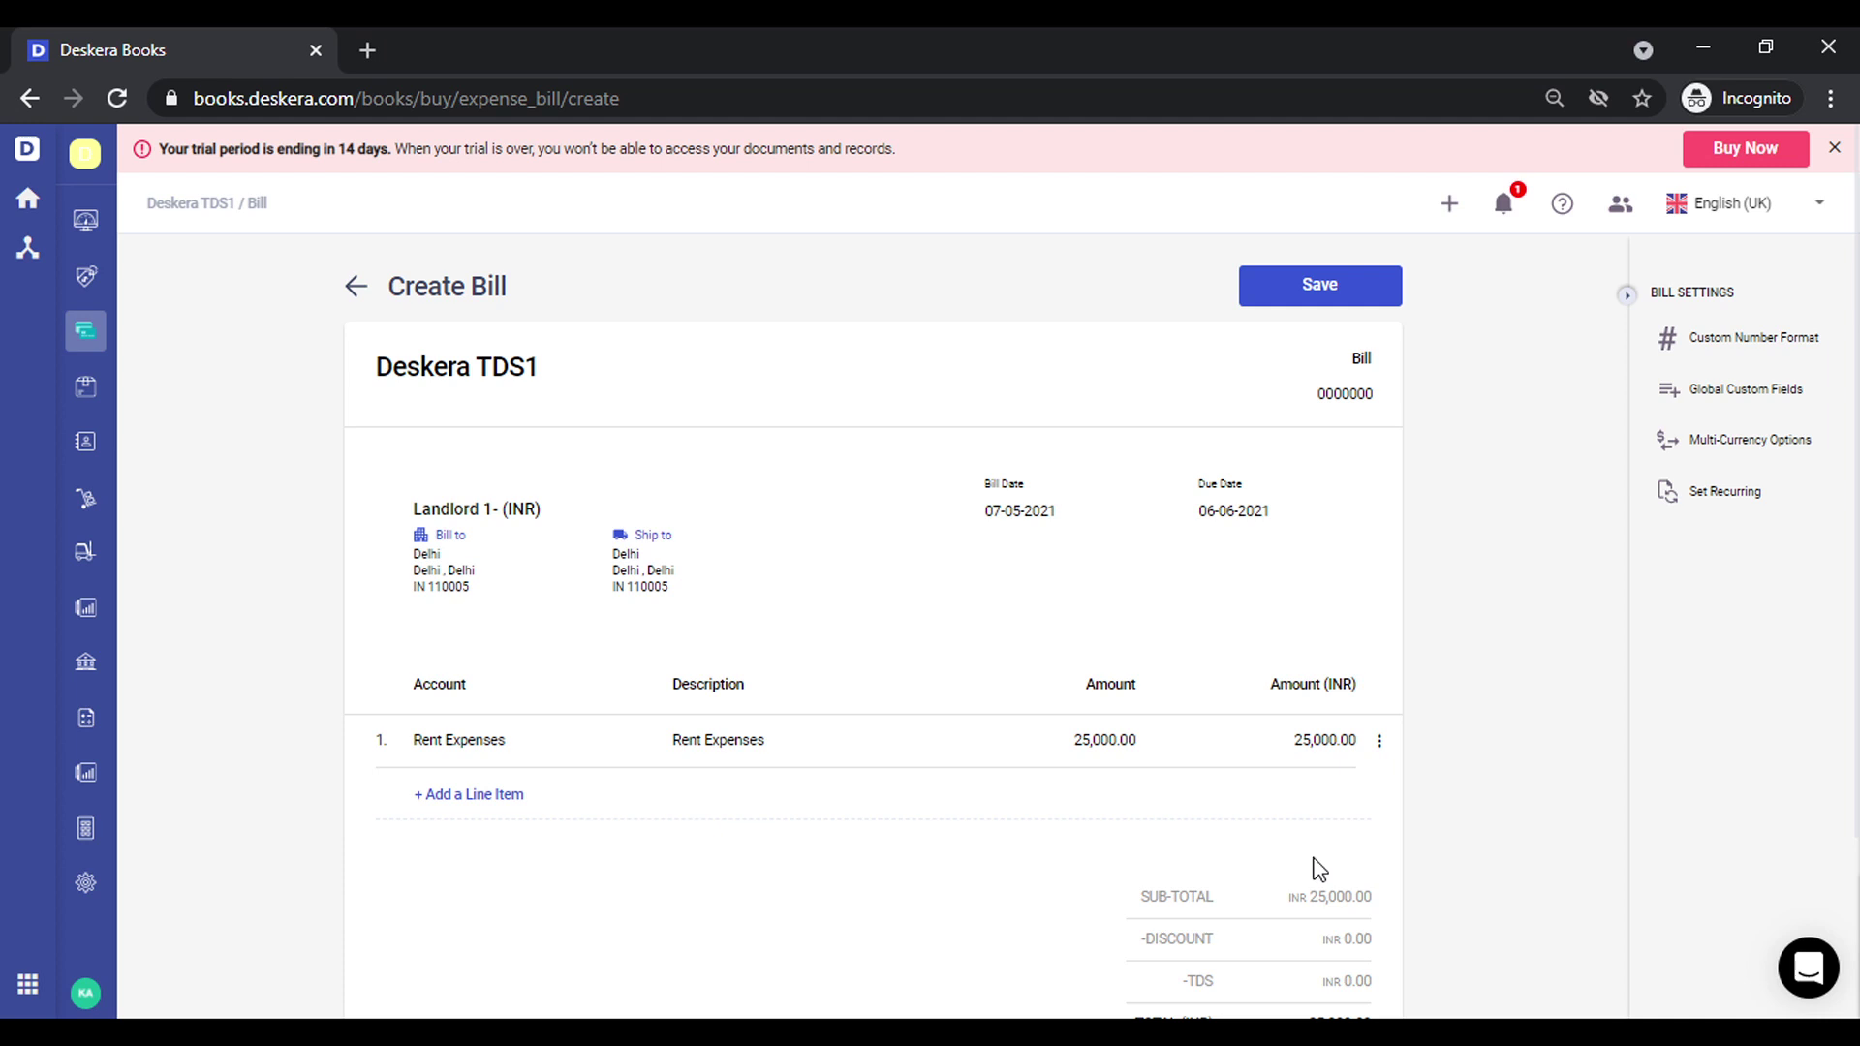
pyautogui.click(1381, 743)
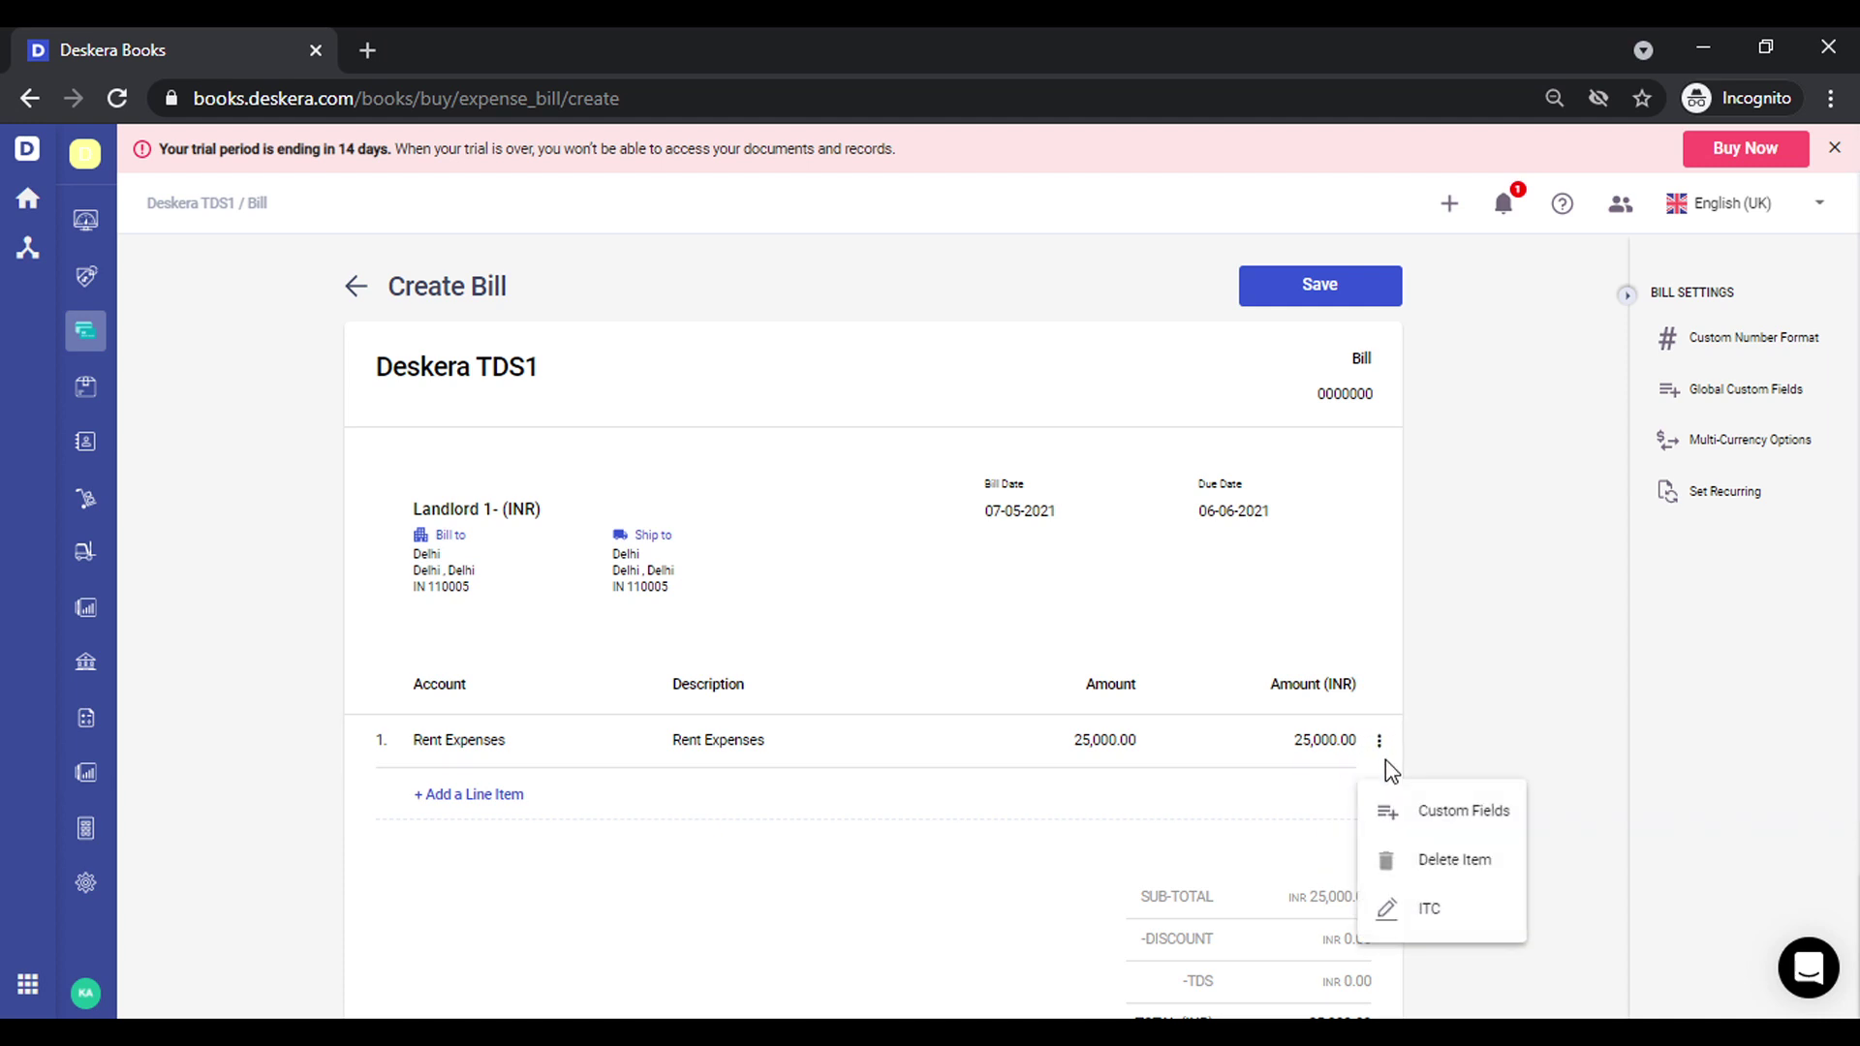
pyautogui.click(1467, 867)
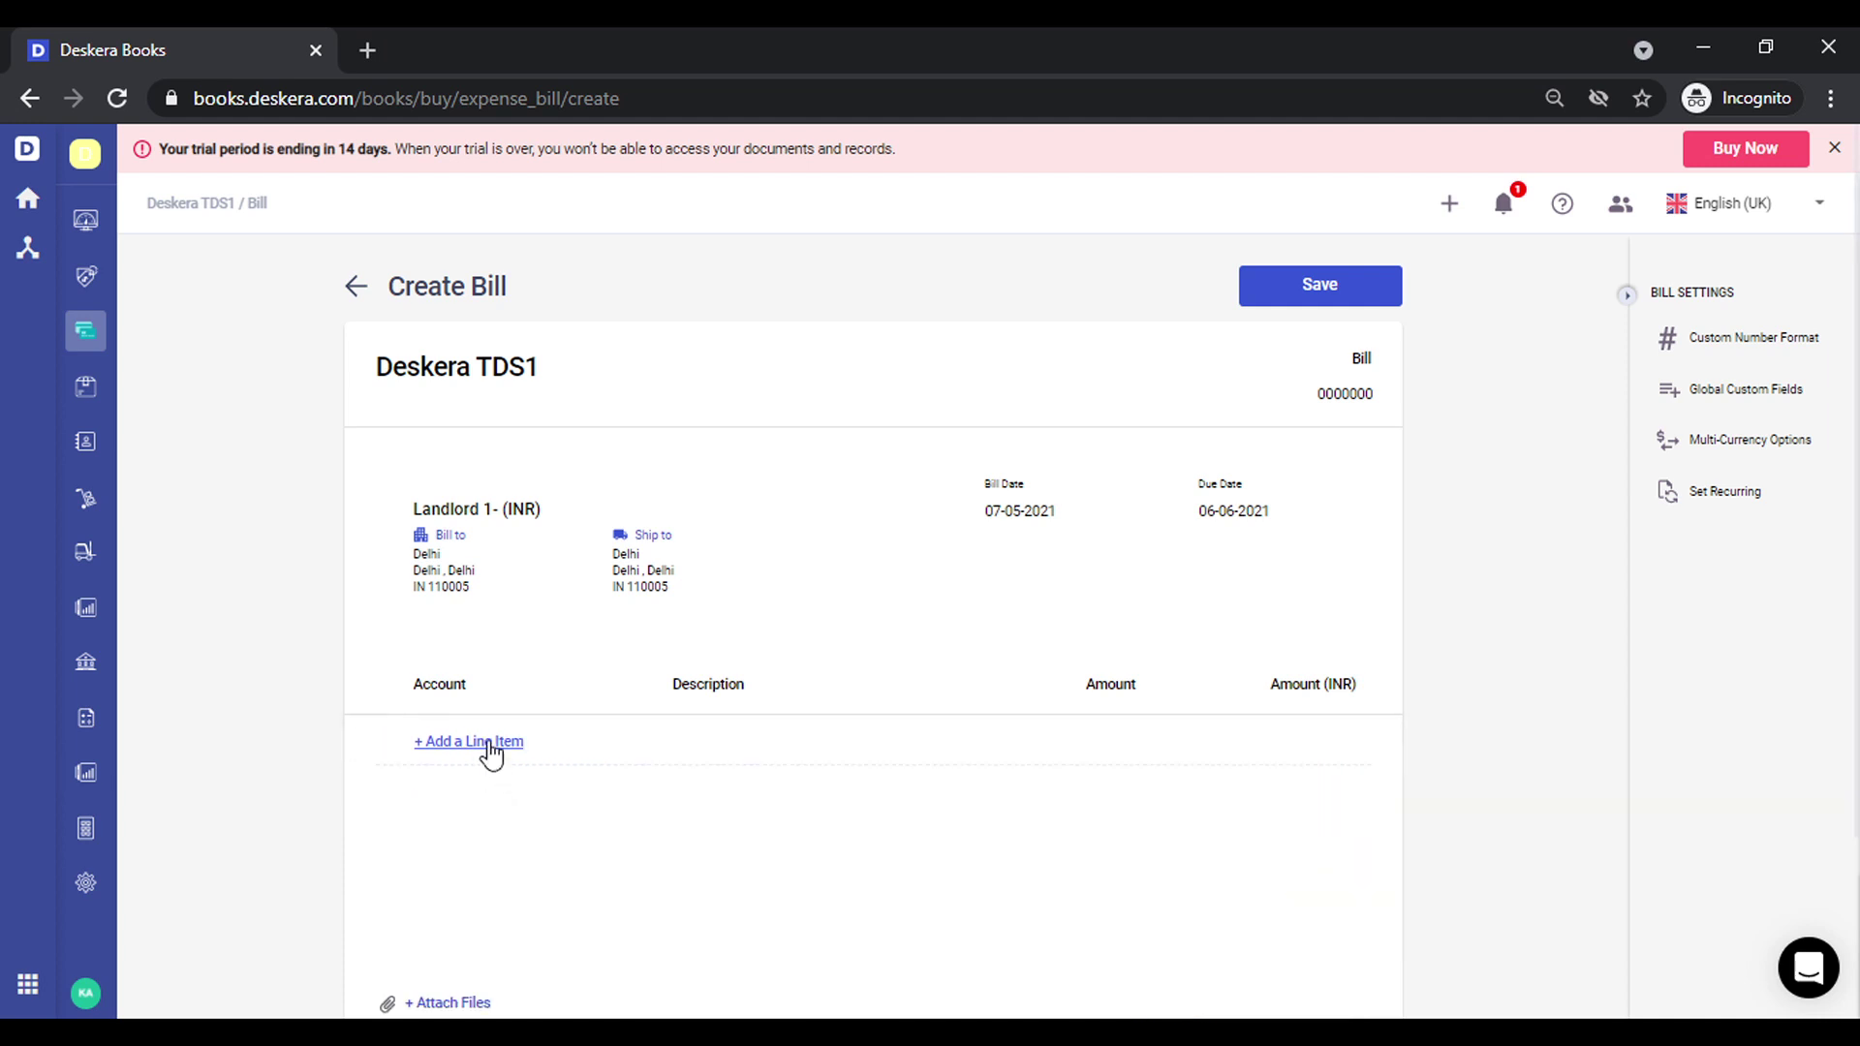
# Add a Rent Expense line of 25,000 to the expense bill
pyautogui.click(491, 742)
pyautogui.write('r')
pyautogui.write('ent')
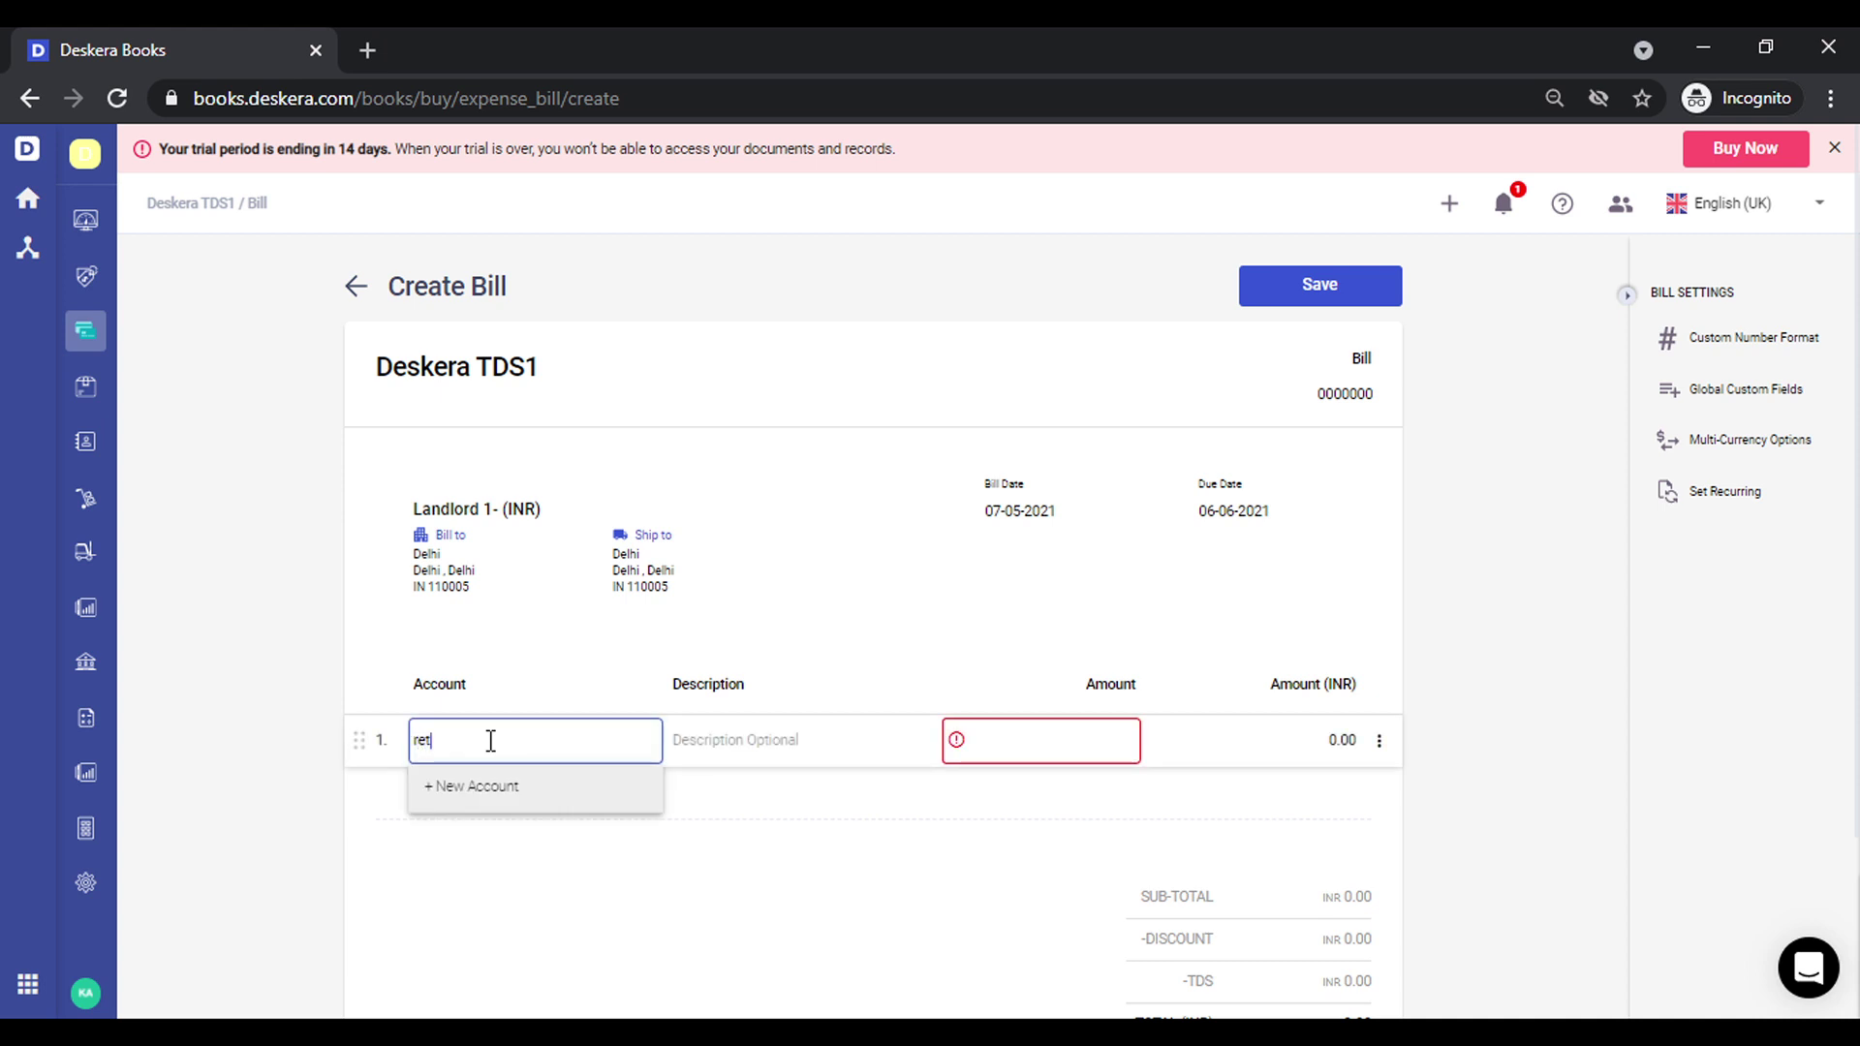
pyautogui.press('BackSpace')
pyautogui.write('nt')
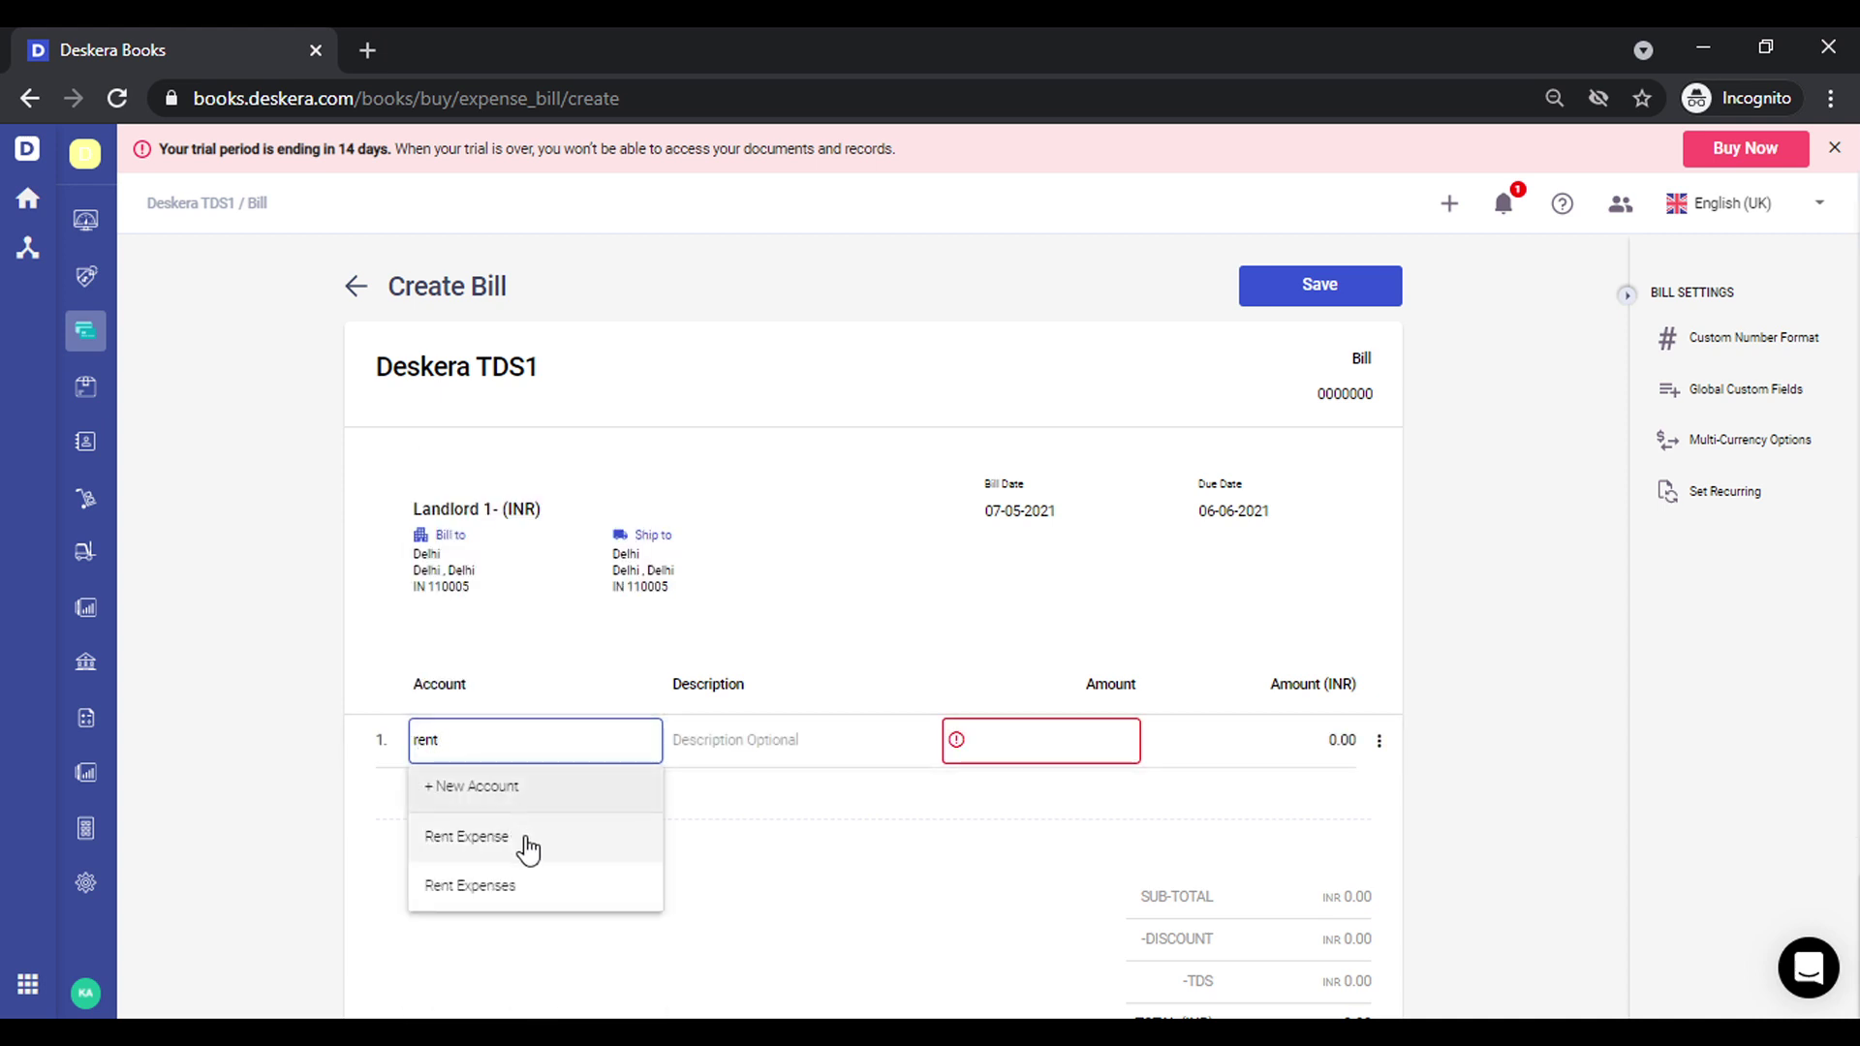
pyautogui.click(528, 849)
pyautogui.click(1094, 741)
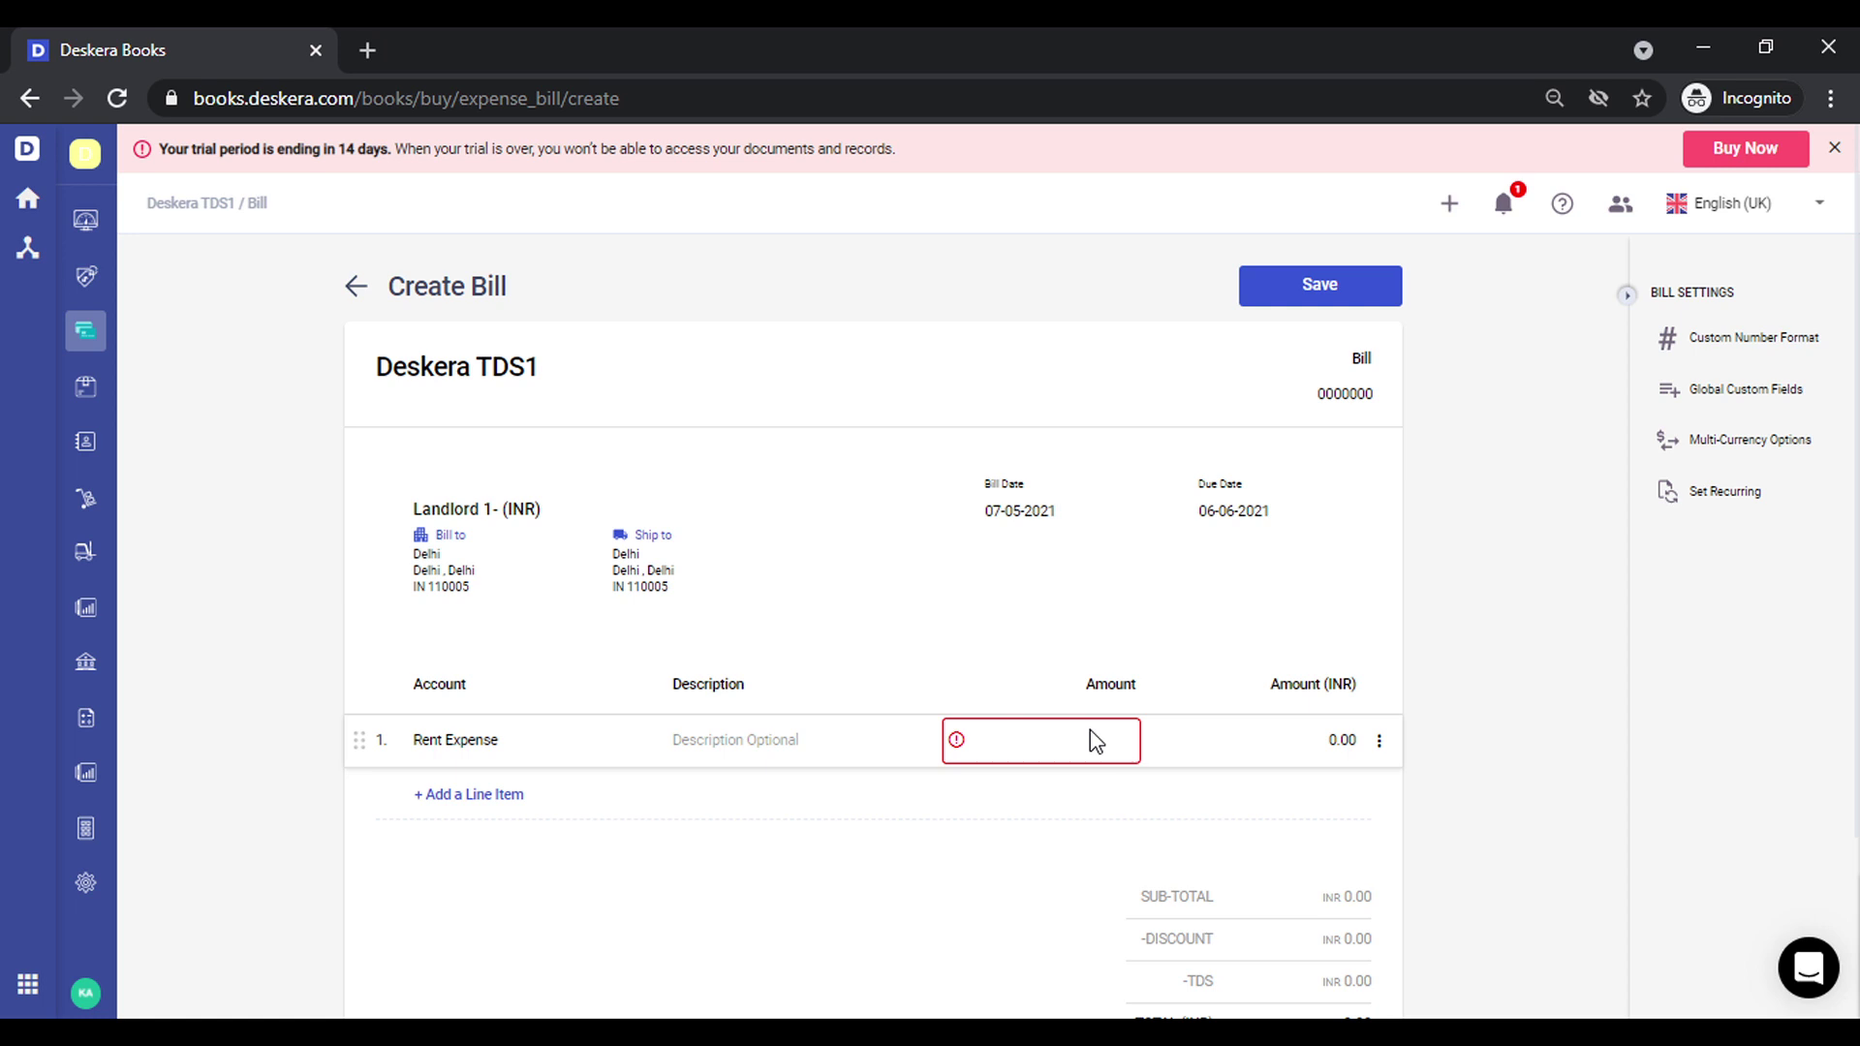
pyautogui.write('25000')
pyautogui.click(1685, 494)
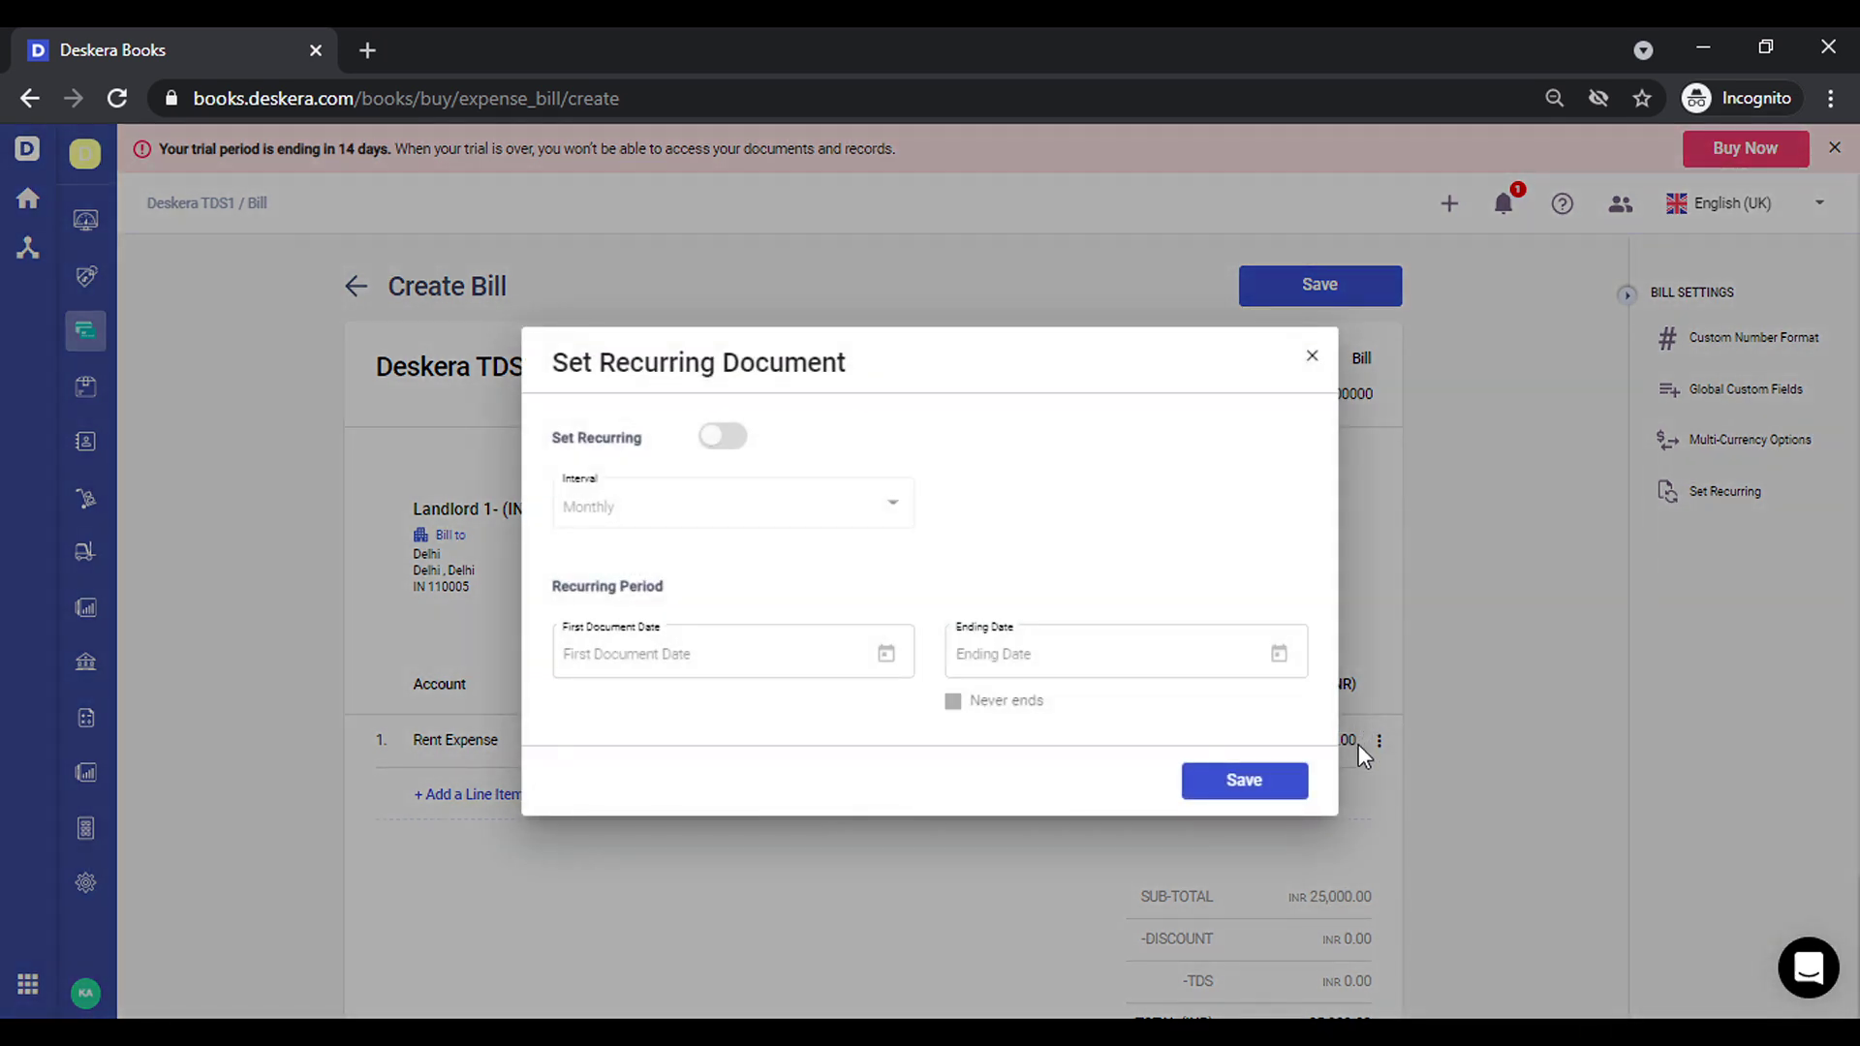
pyautogui.click(1358, 746)
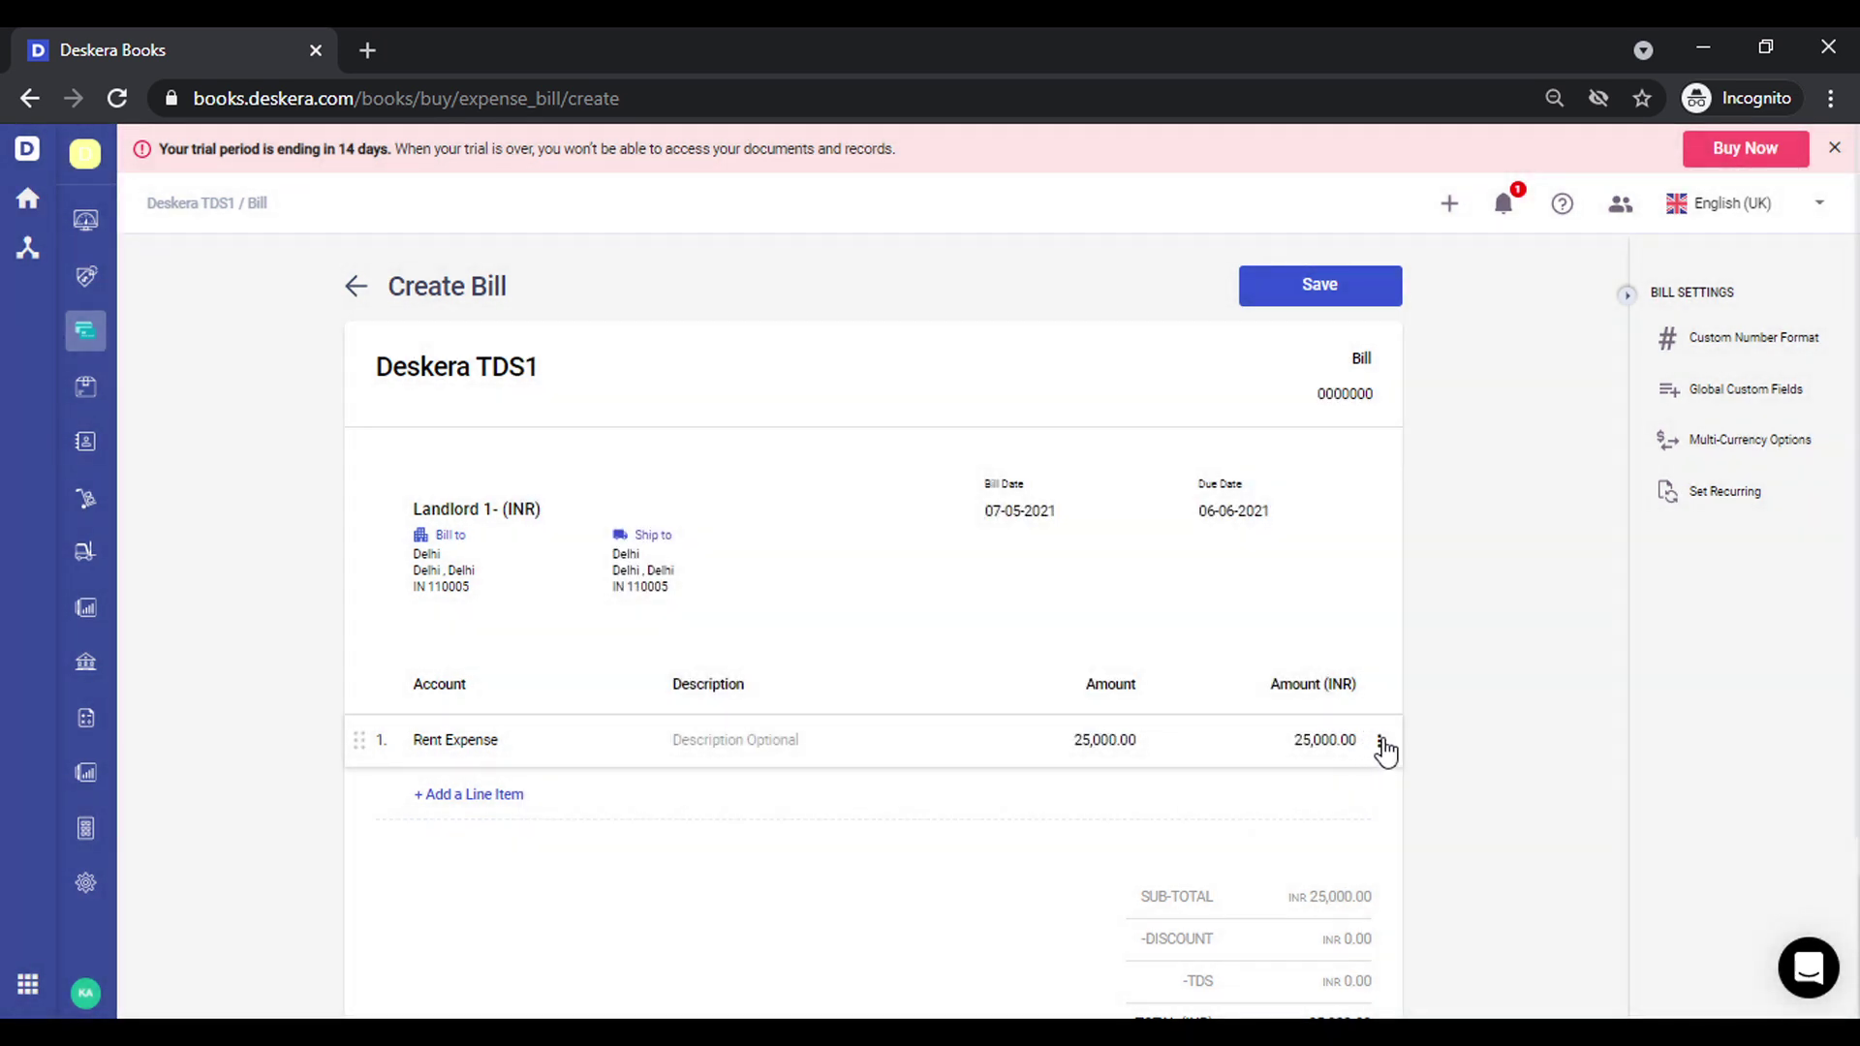
# Deduct 10% TDS of 2,500 on the rent line and save bill 0000014
pyautogui.click(1381, 742)
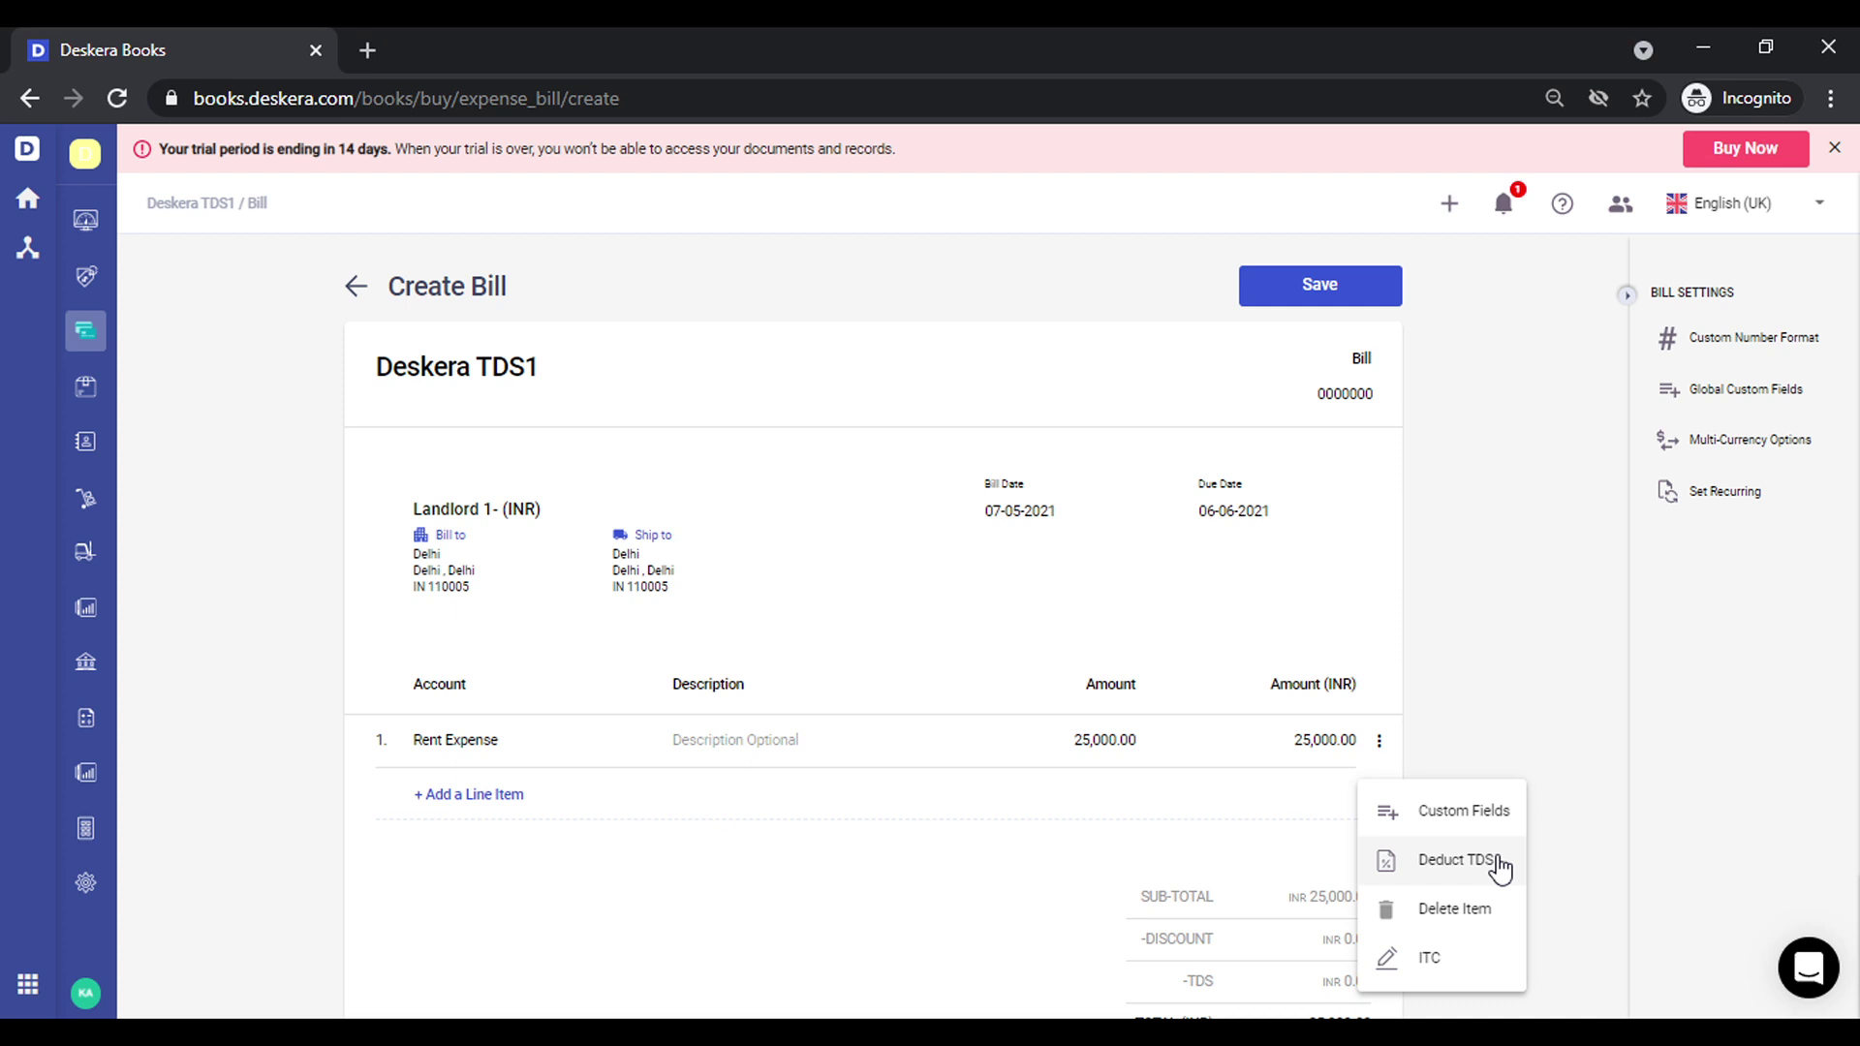
pyautogui.click(1498, 865)
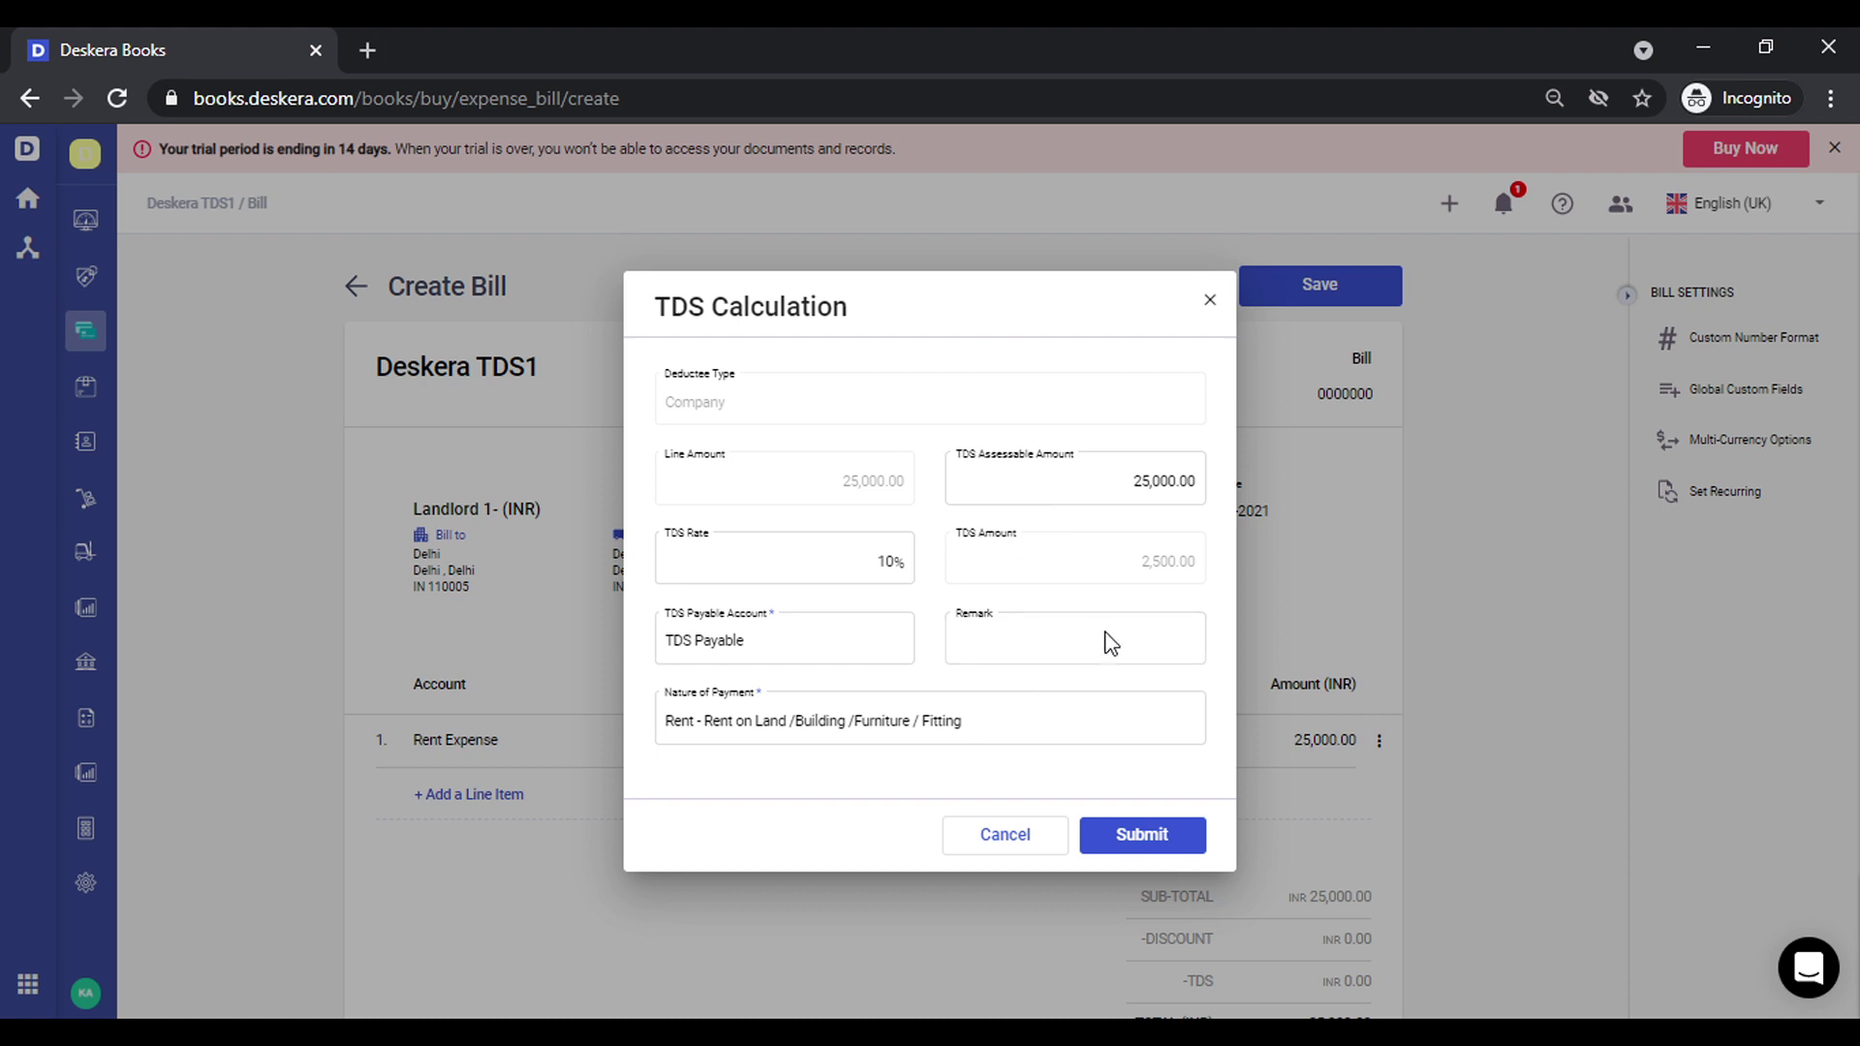
pyautogui.click(1138, 835)
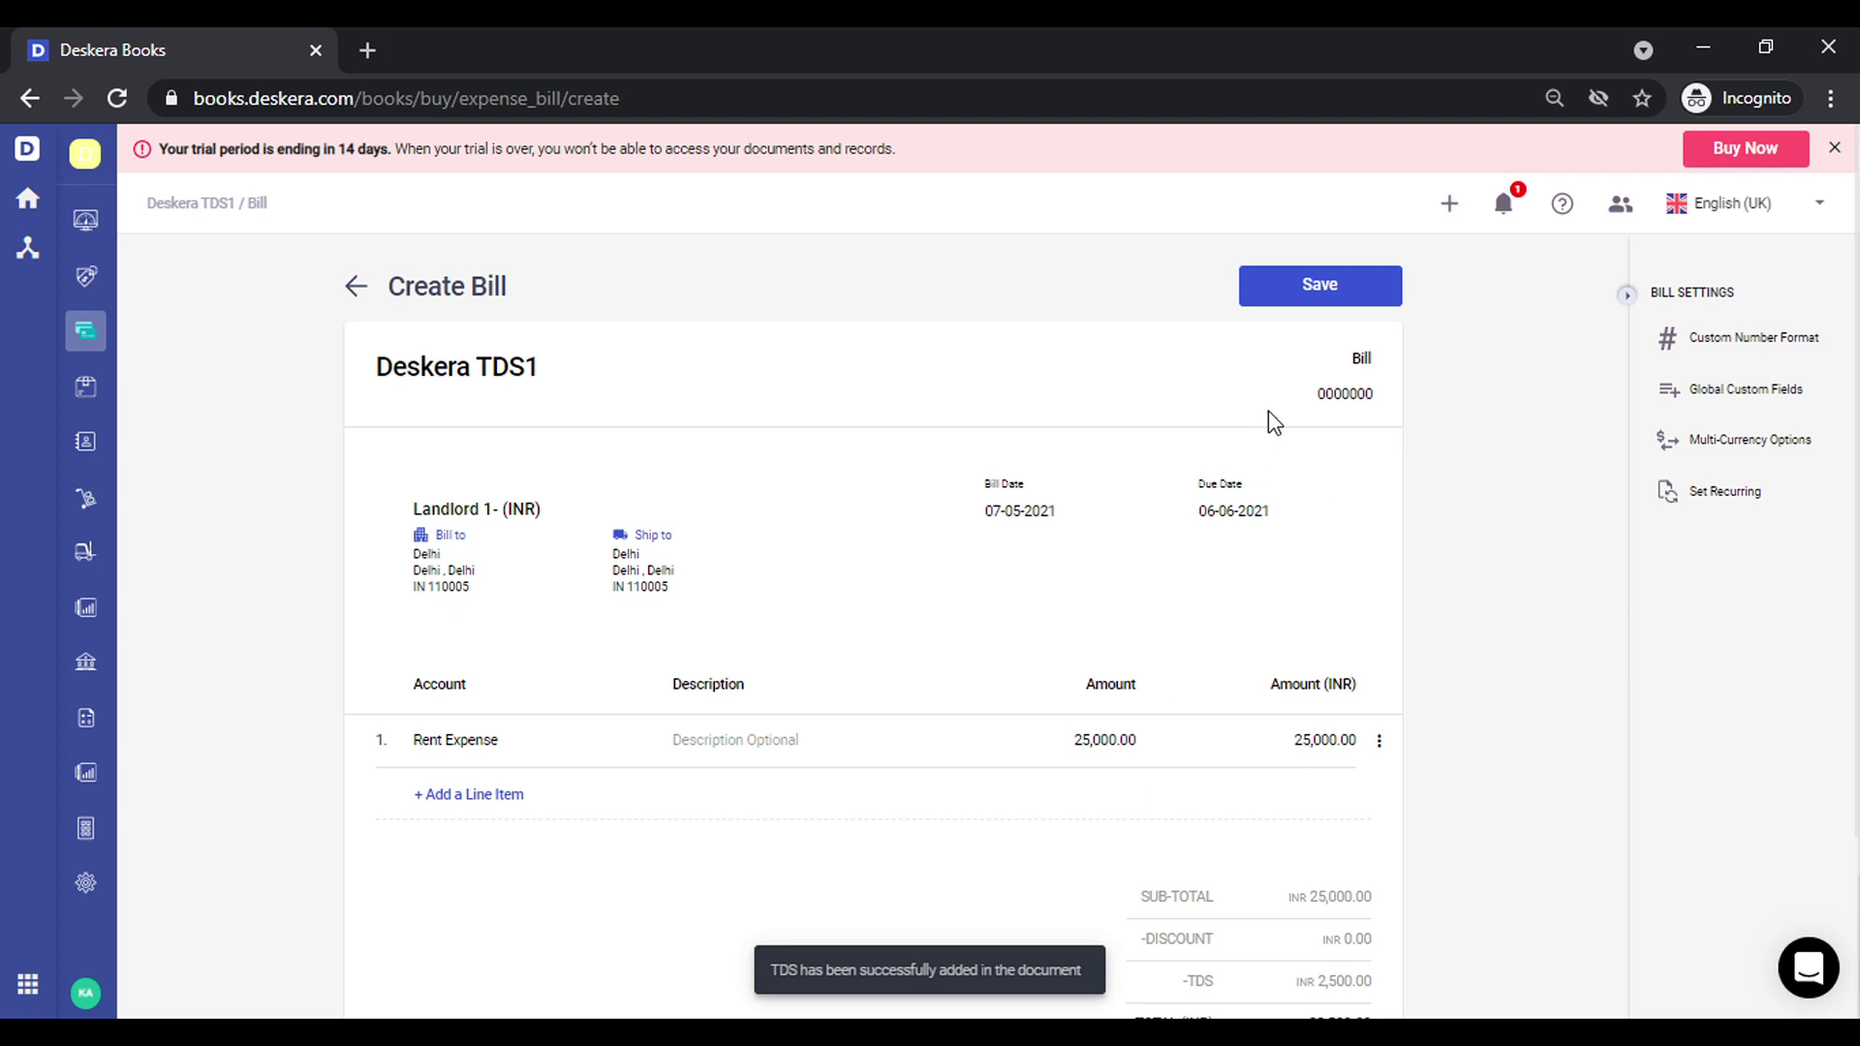
pyautogui.click(1286, 299)
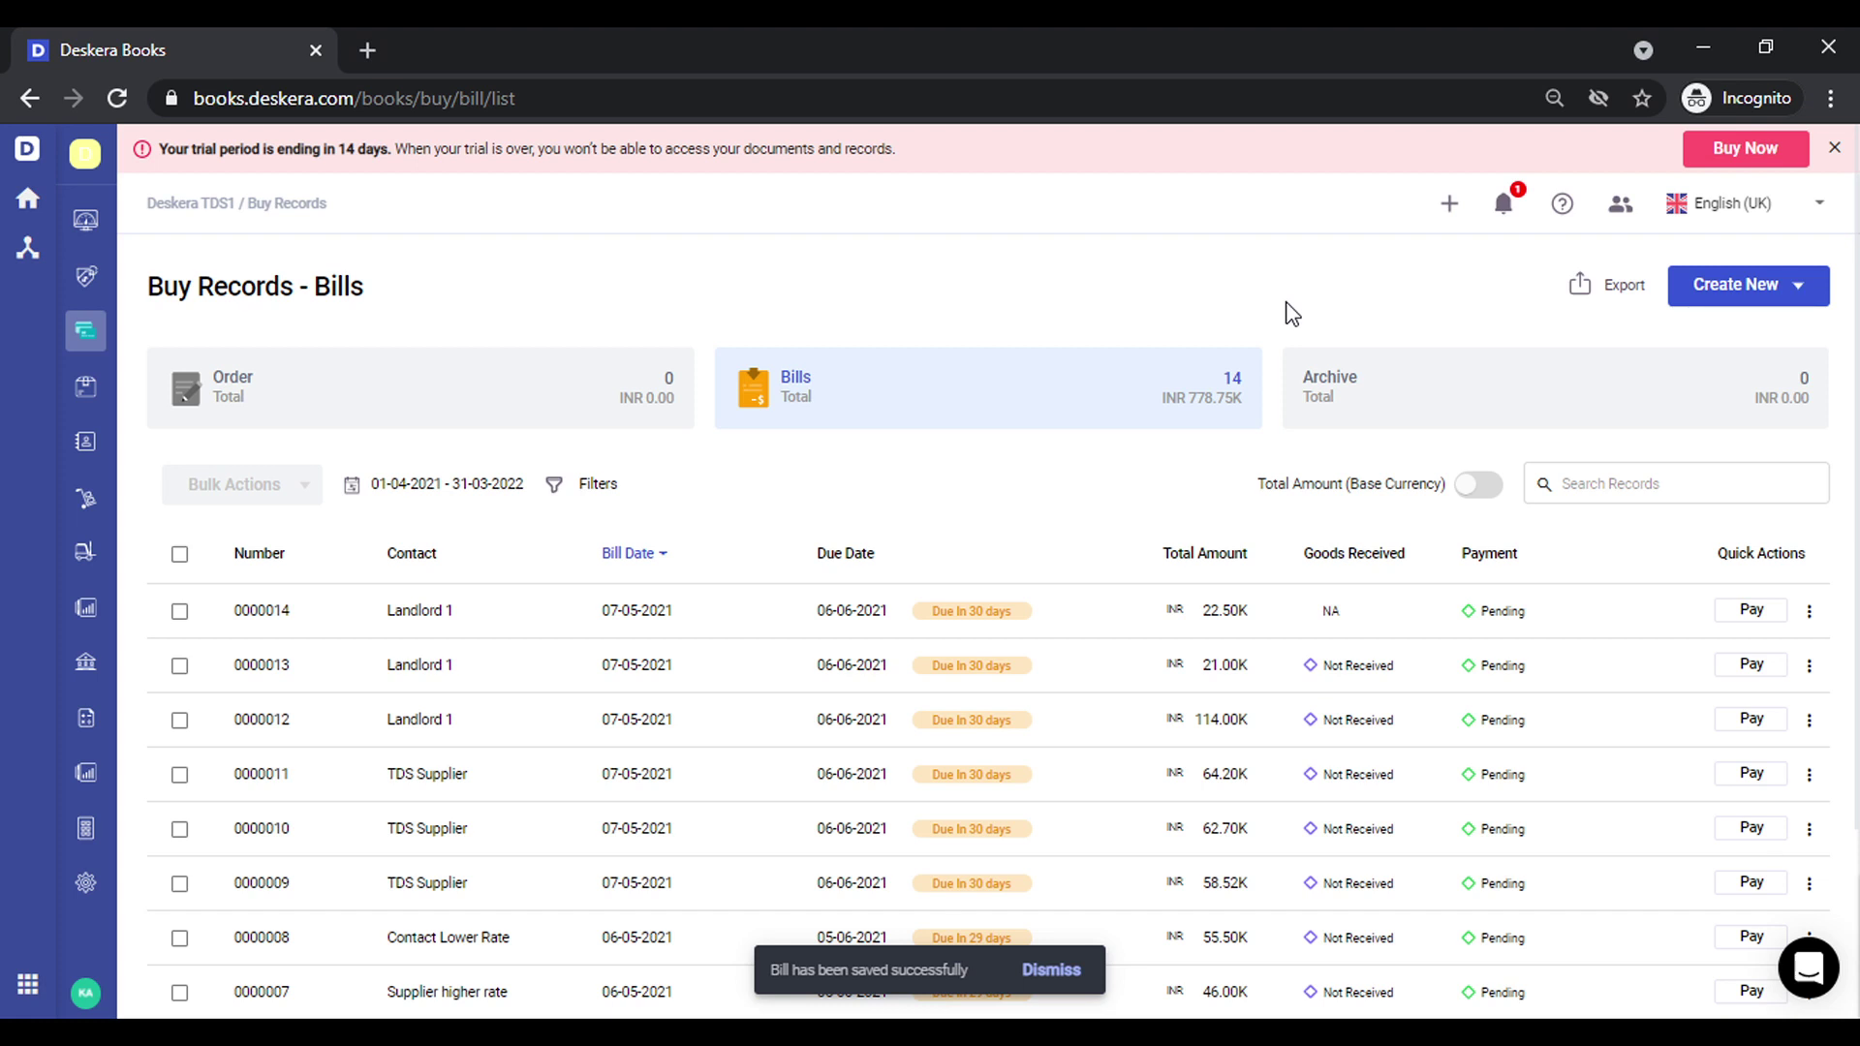
# Create a new regular bill with Landlord 1 as the contact
pyautogui.click(1450, 209)
pyautogui.click(1515, 415)
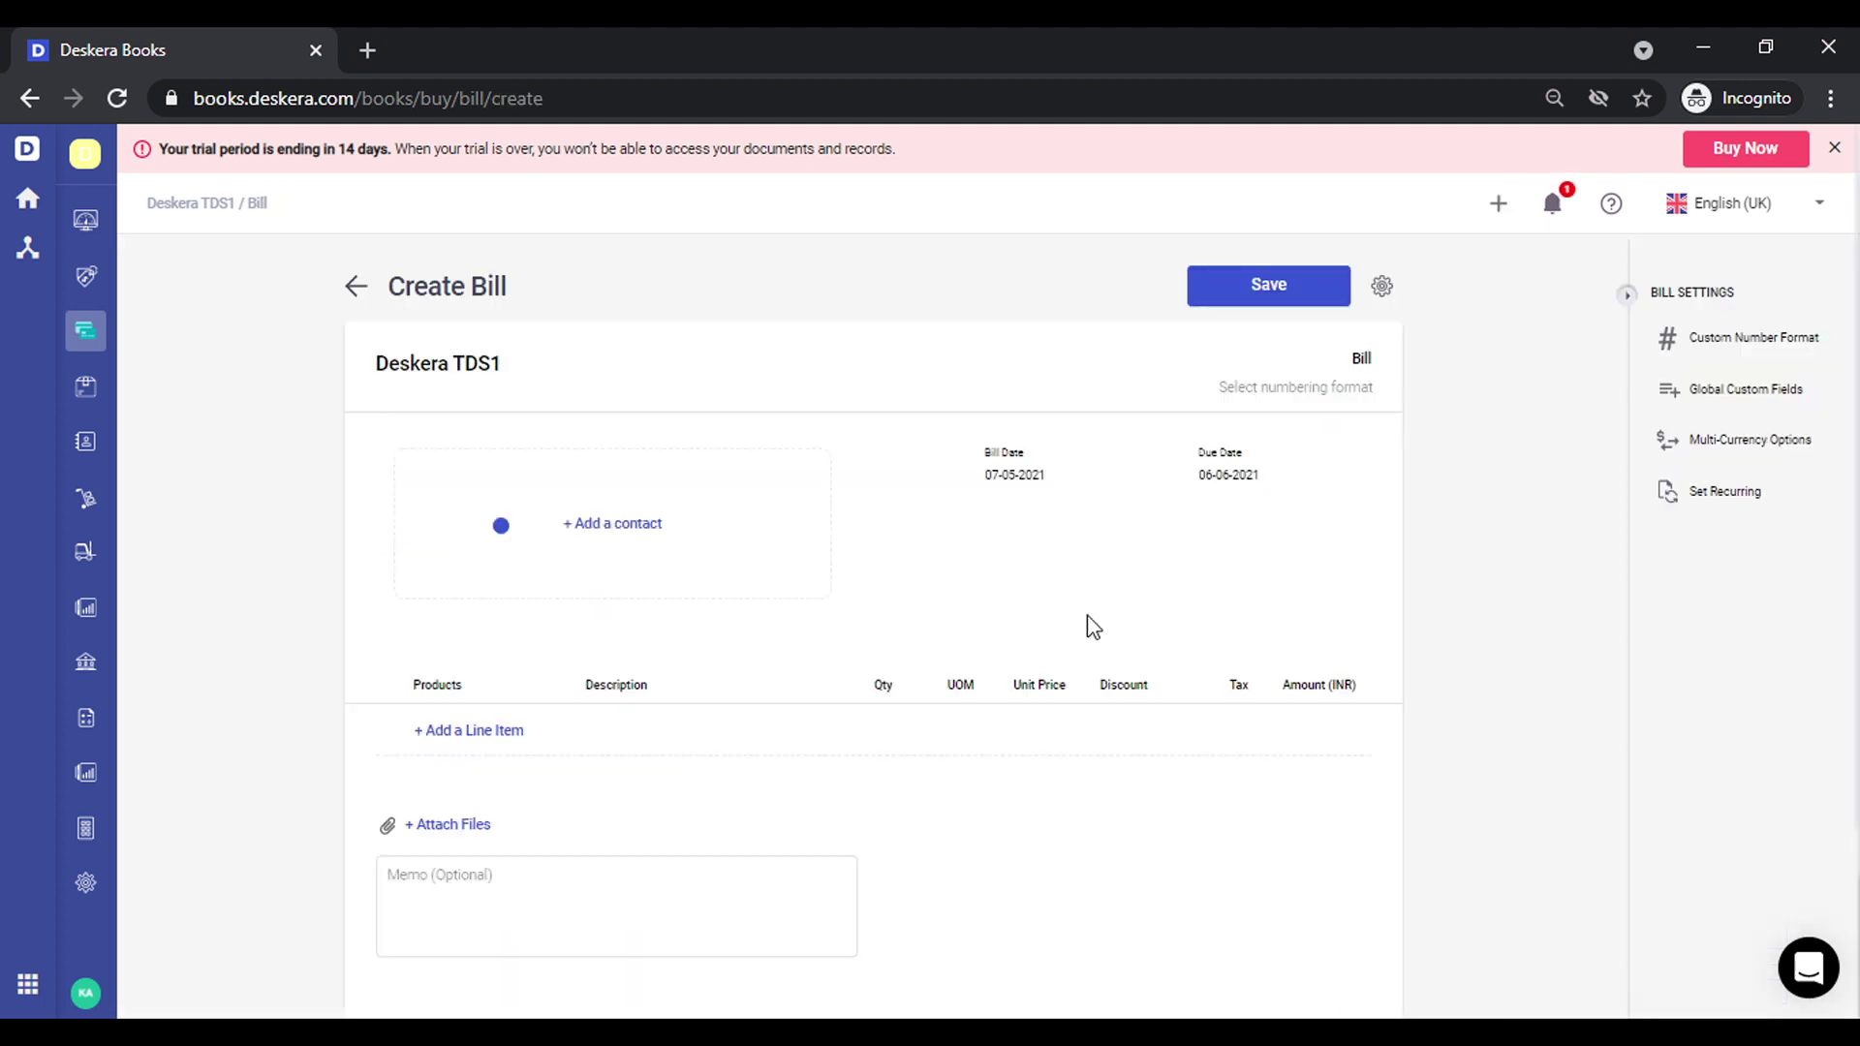
pyautogui.click(593, 528)
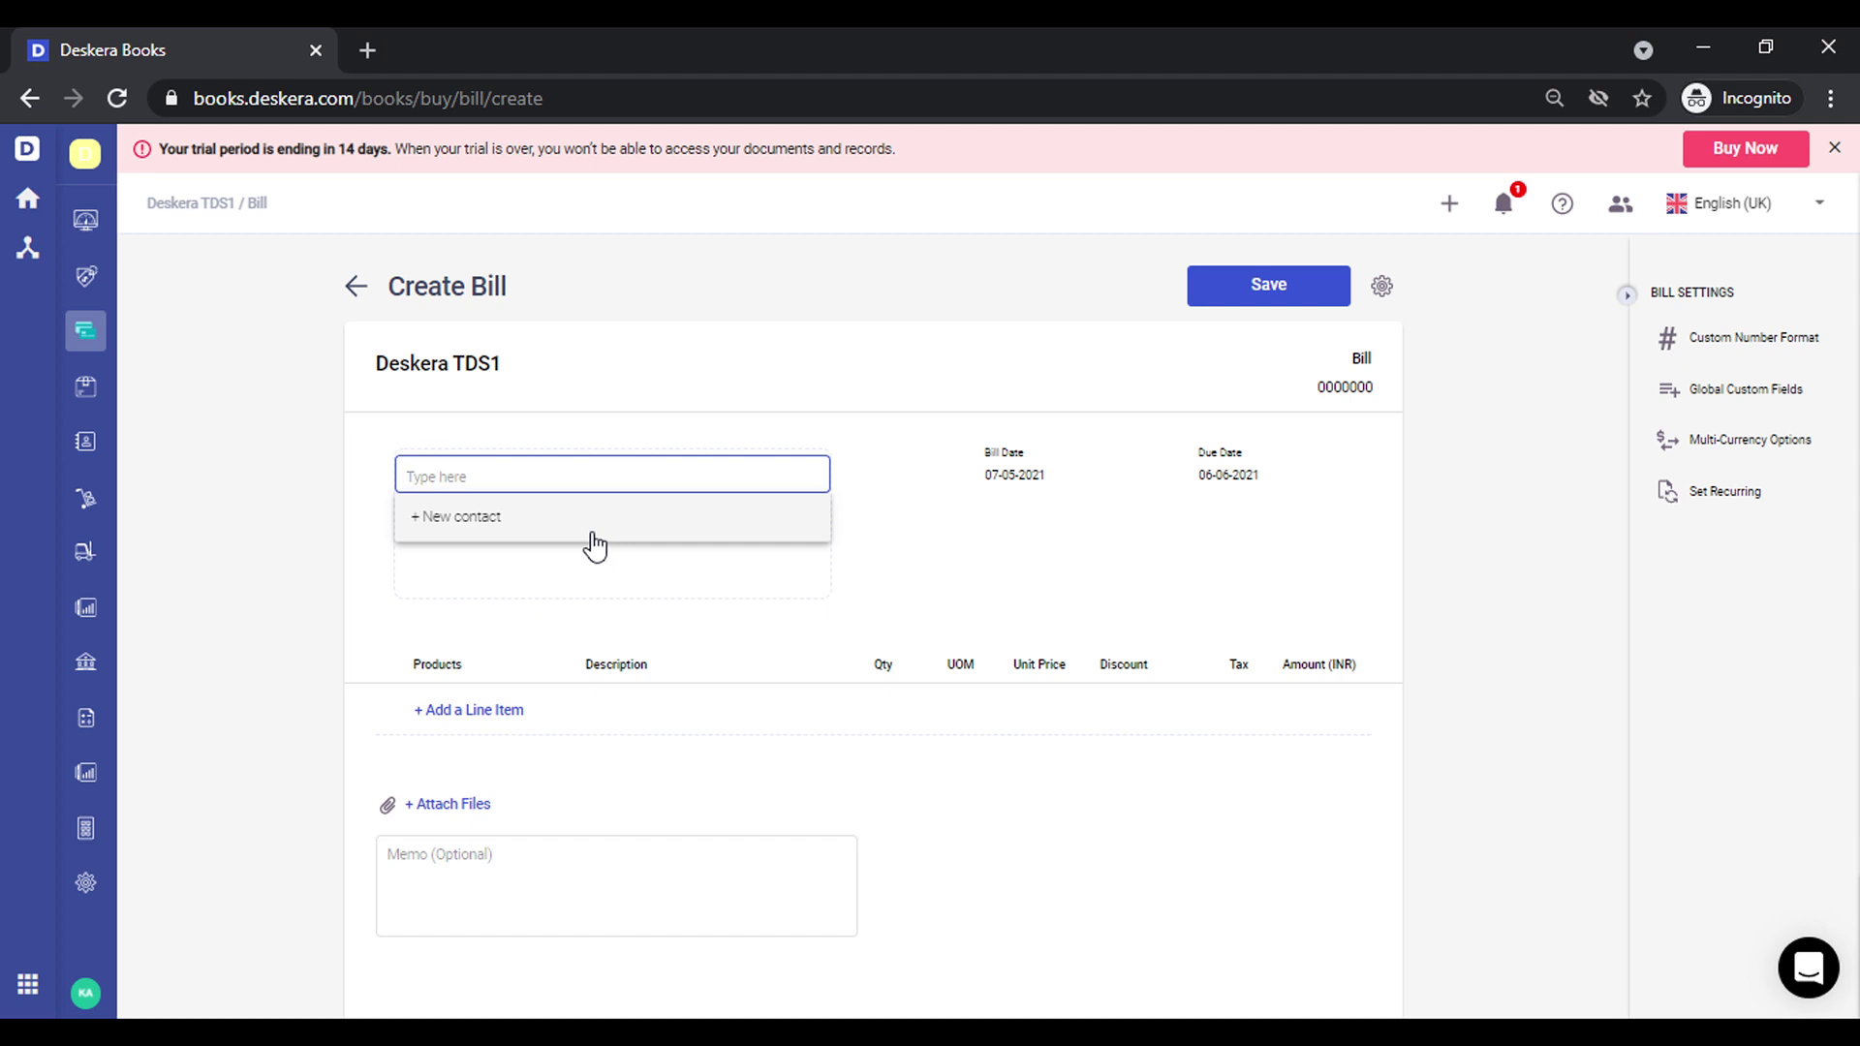
pyautogui.write('land')
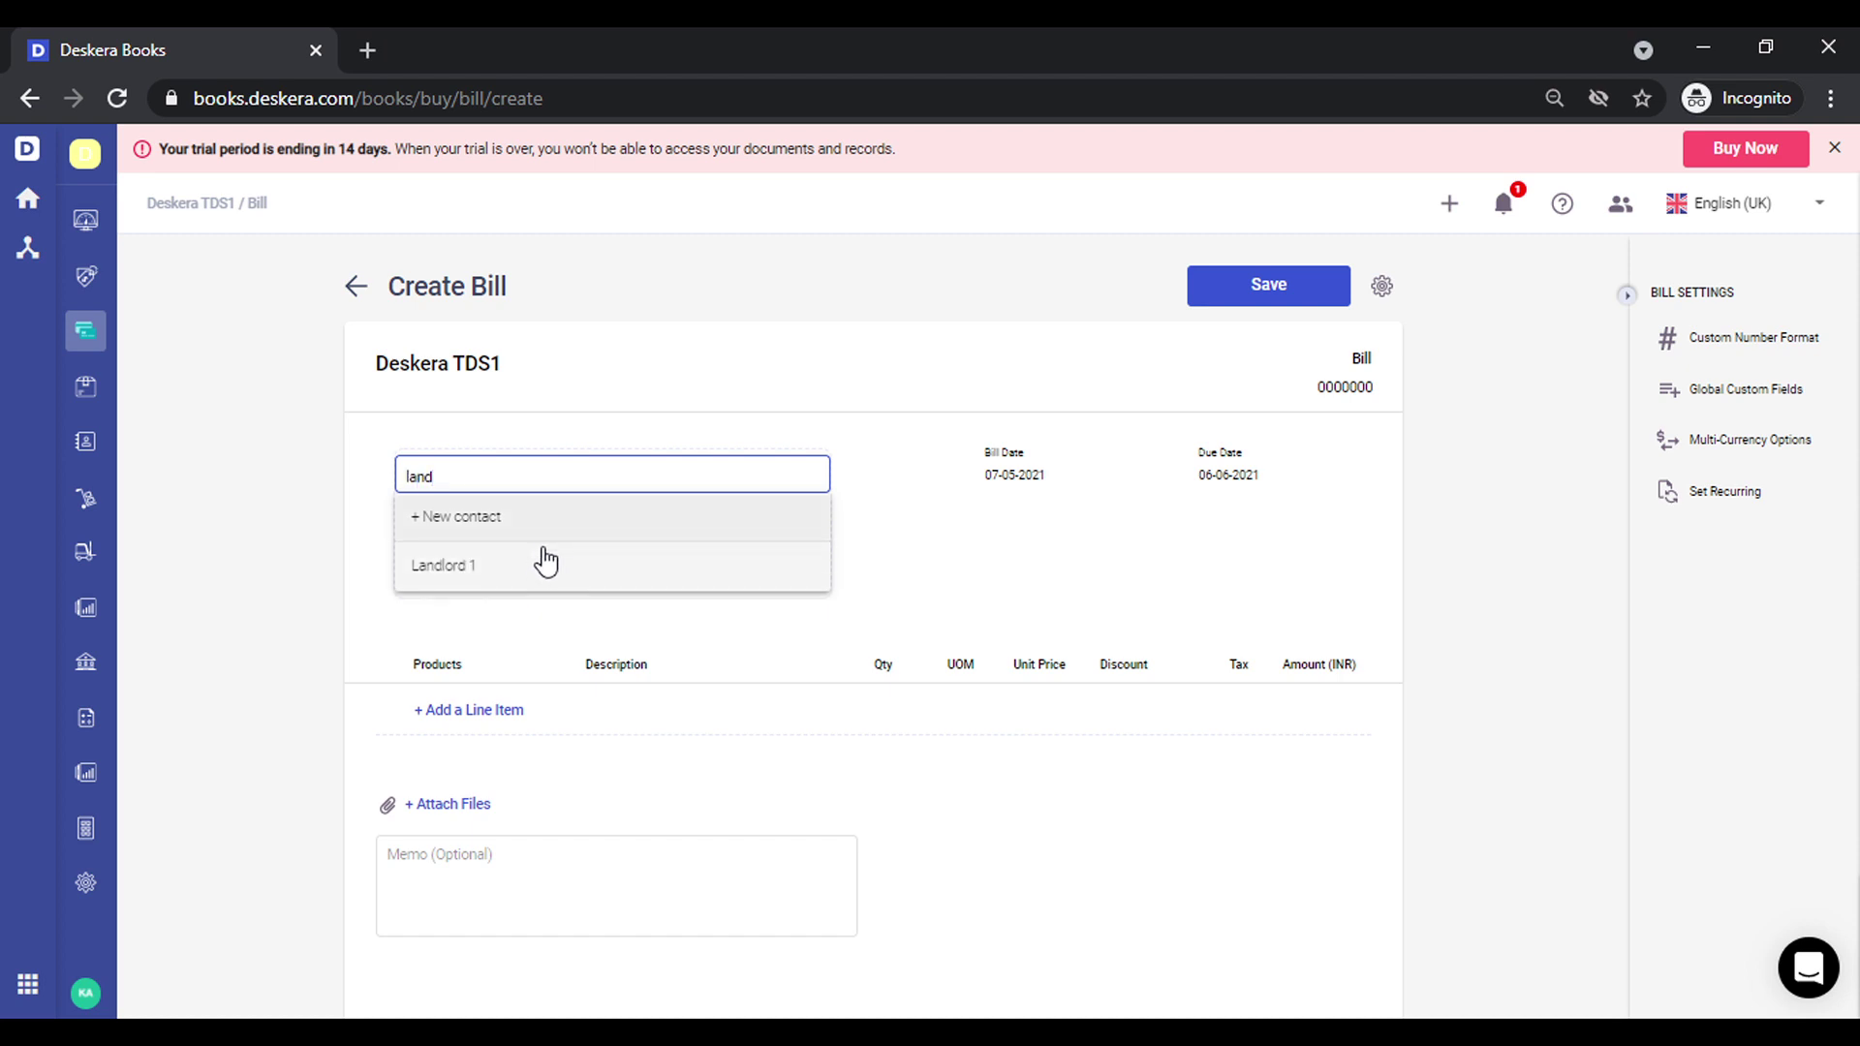
pyautogui.click(543, 564)
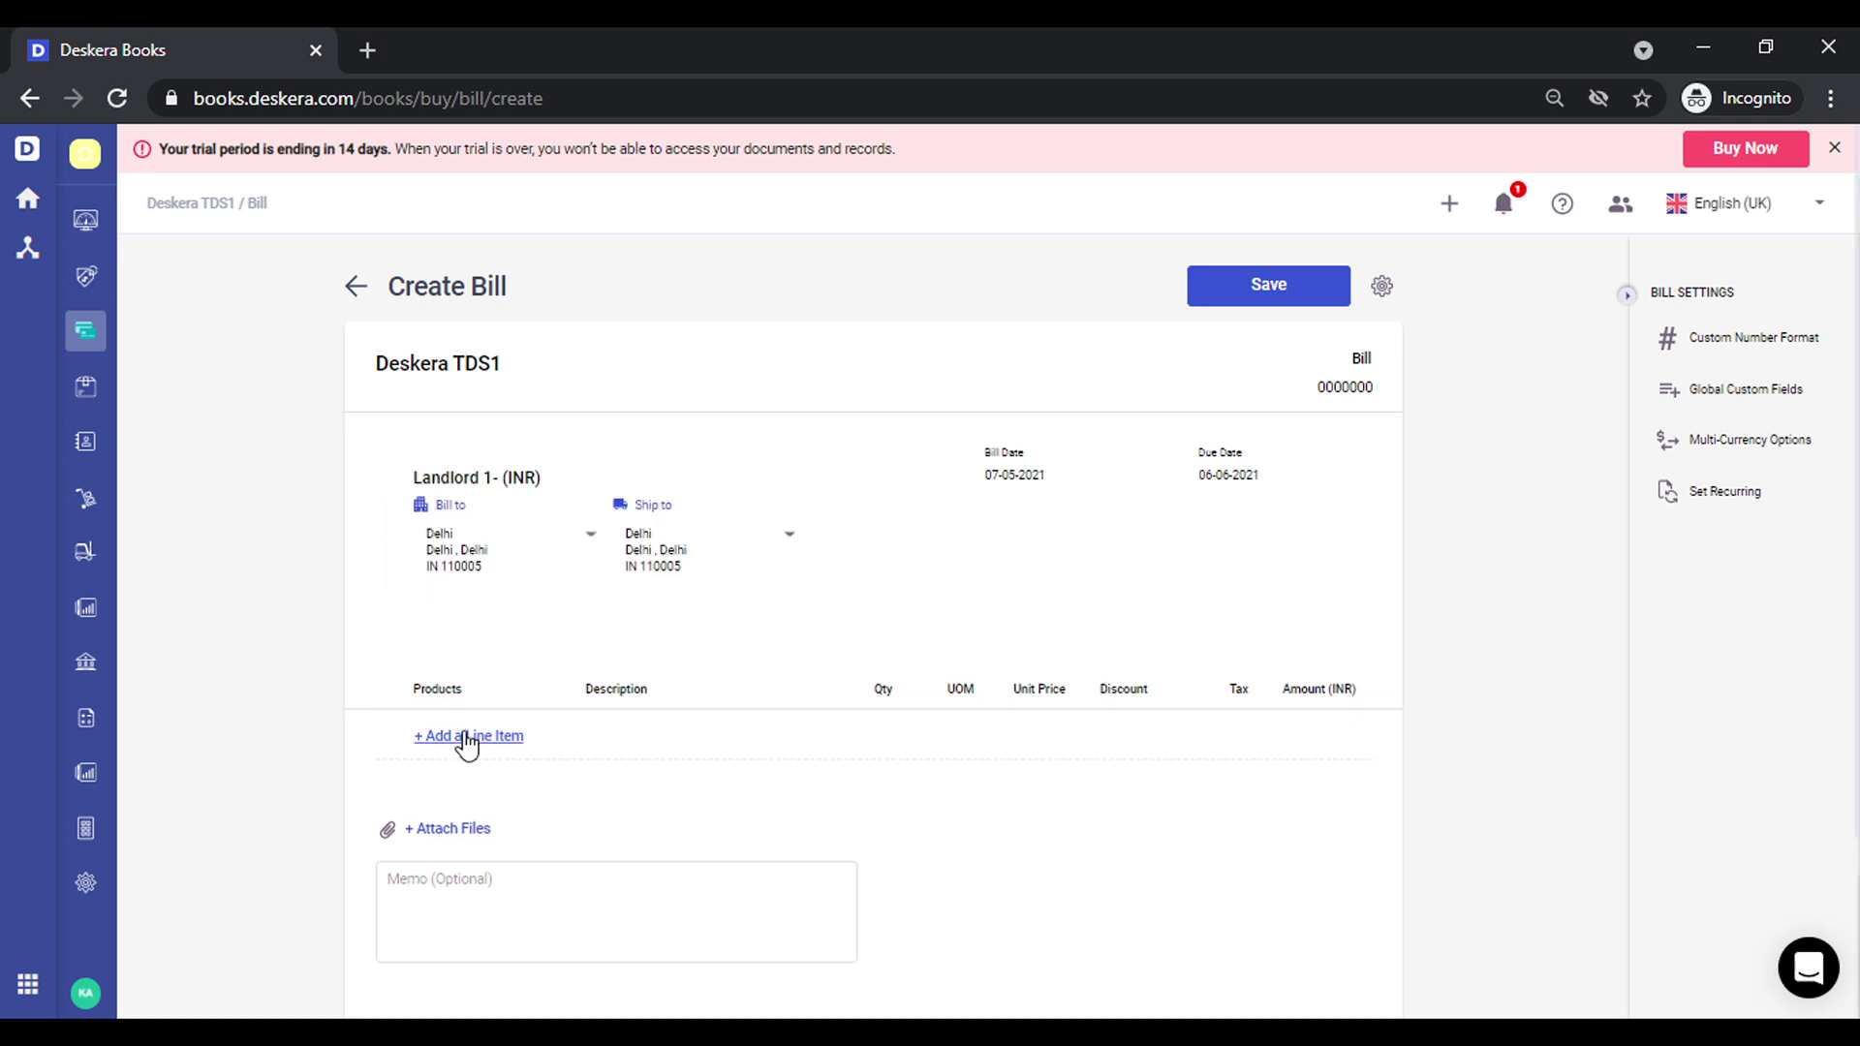
# Add a Rent line at 30,000 unit price and bring up its TDS deduction
pyautogui.click(467, 740)
pyautogui.write('rent')
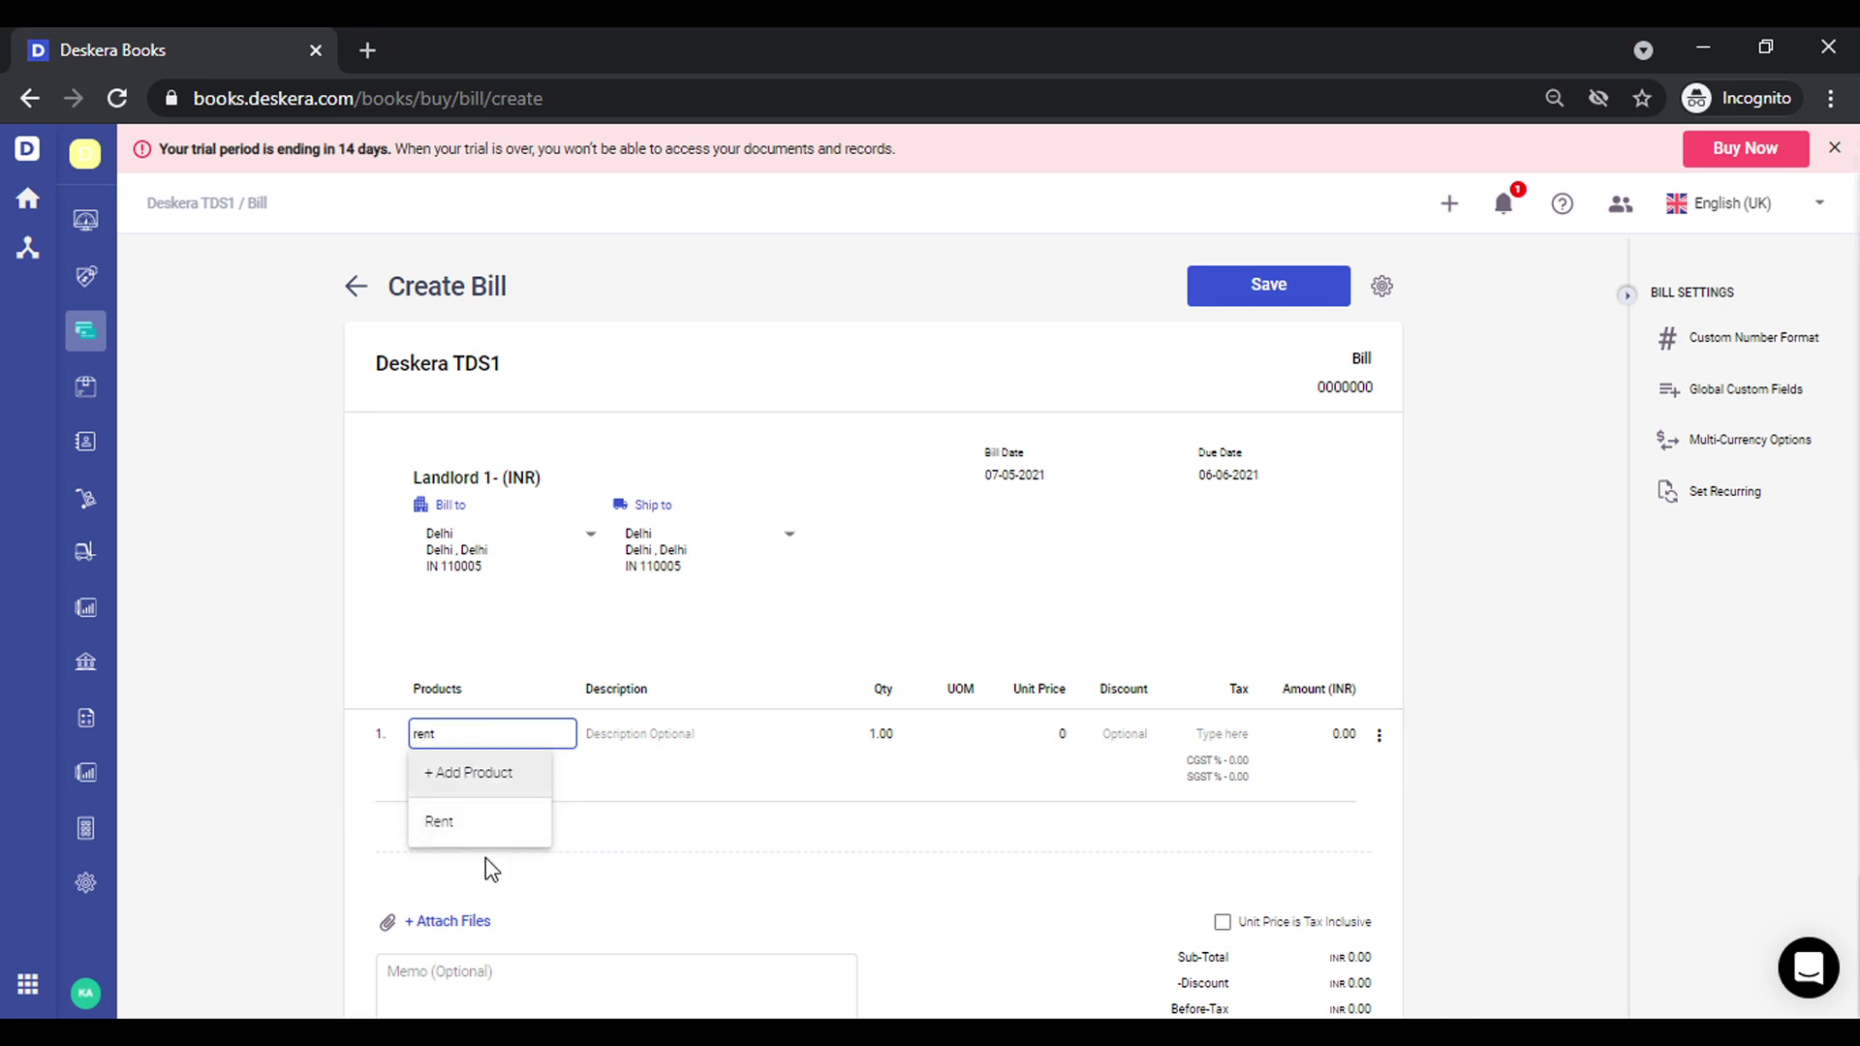
pyautogui.click(482, 821)
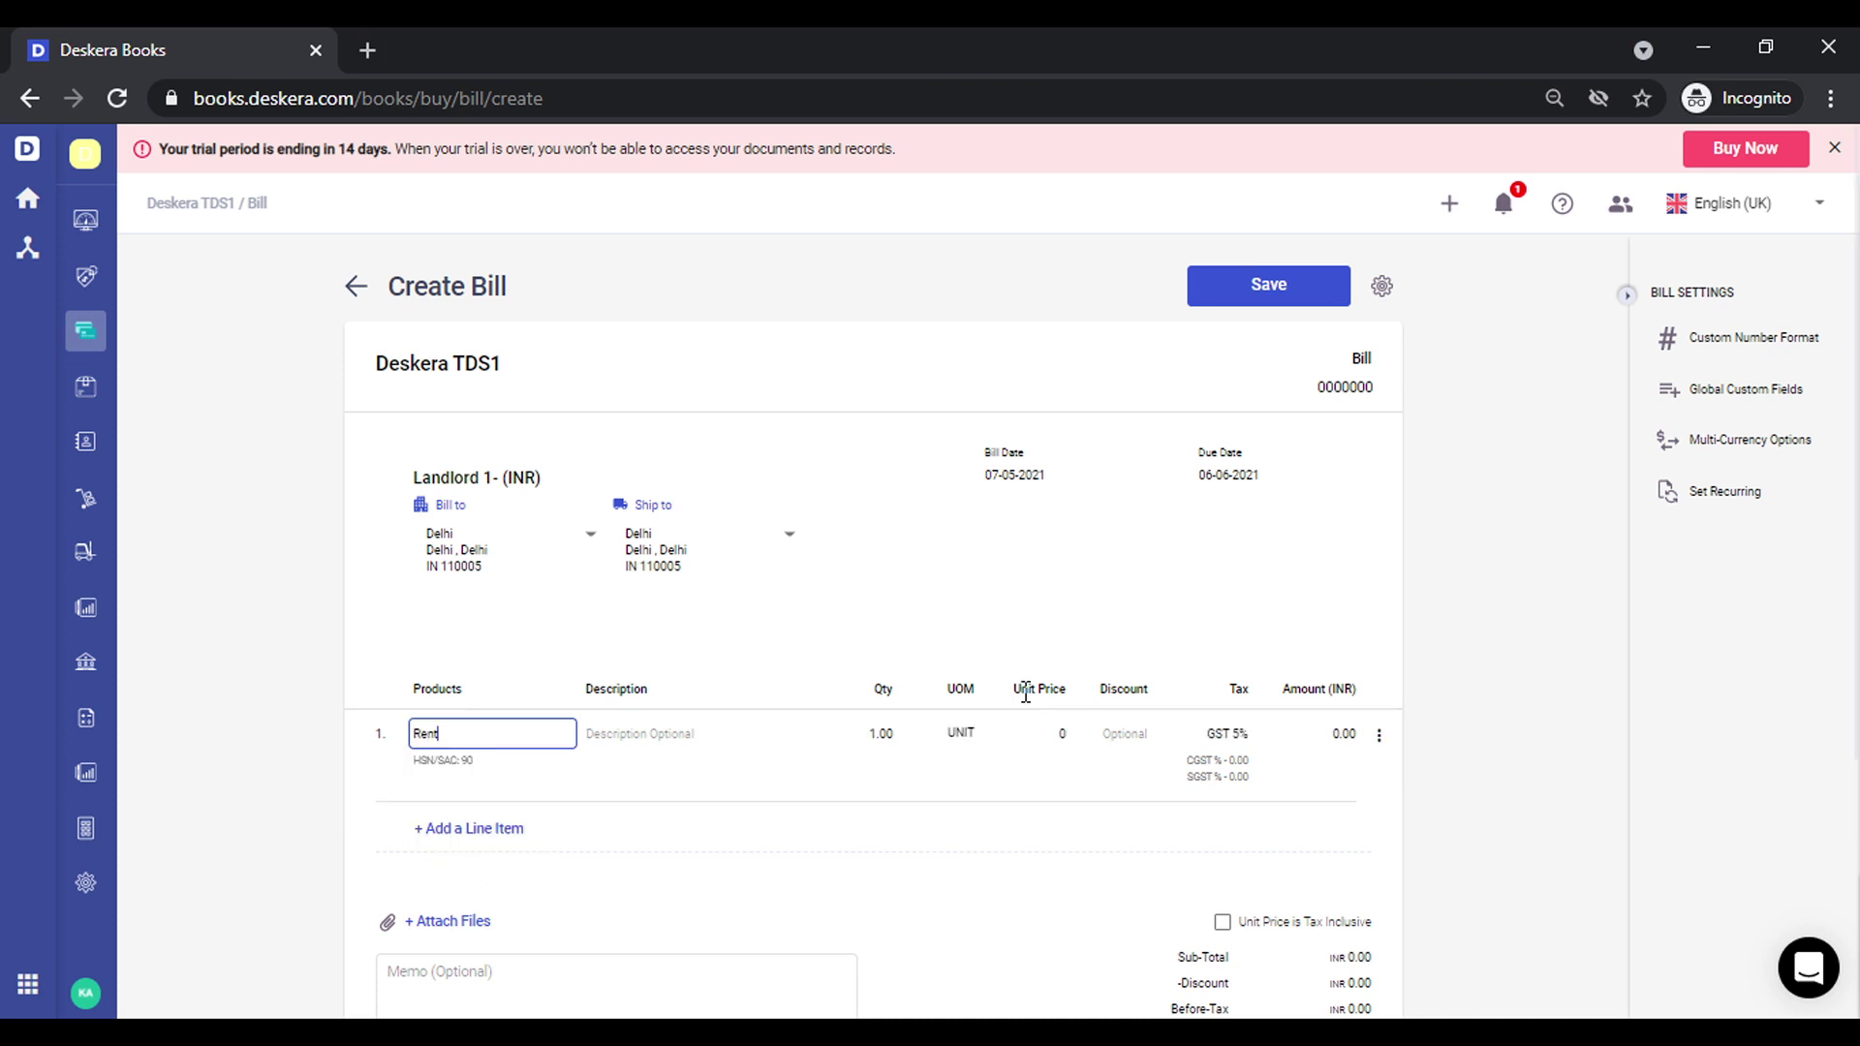
pyautogui.click(1047, 729)
pyautogui.write('300000.00')
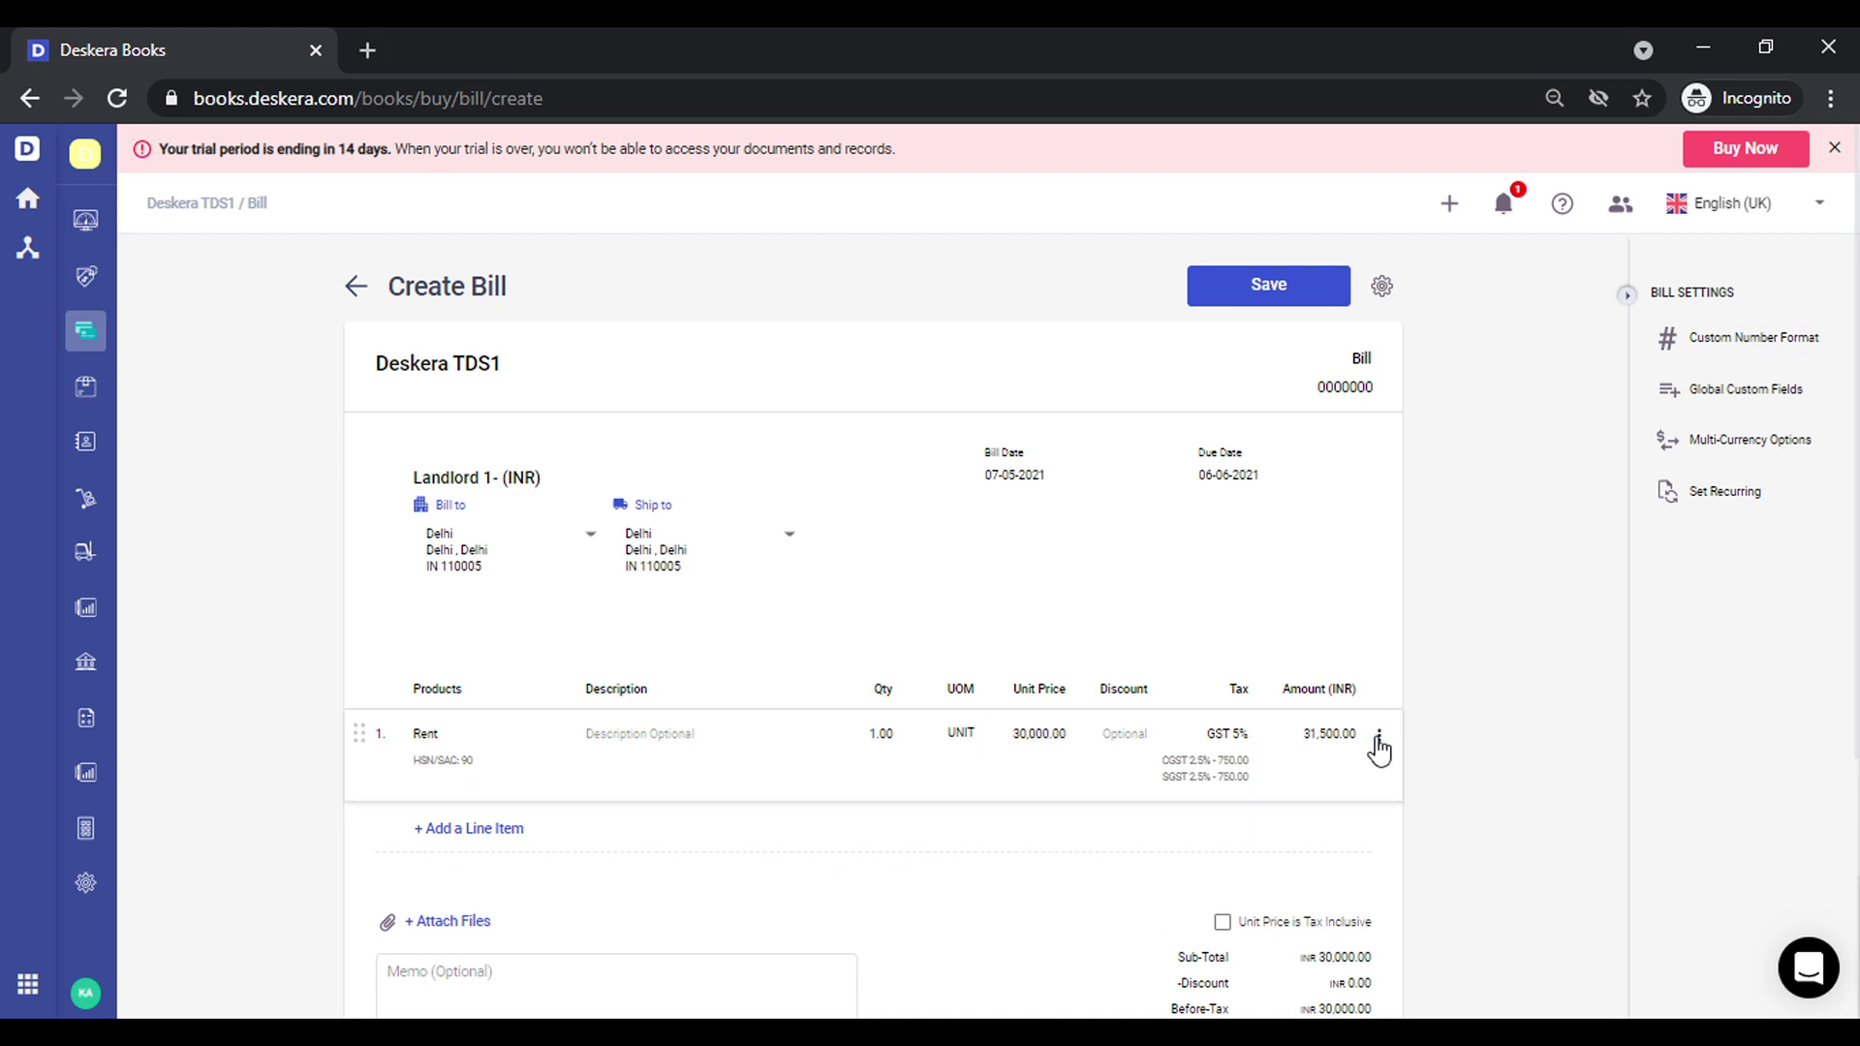
pyautogui.click(1377, 736)
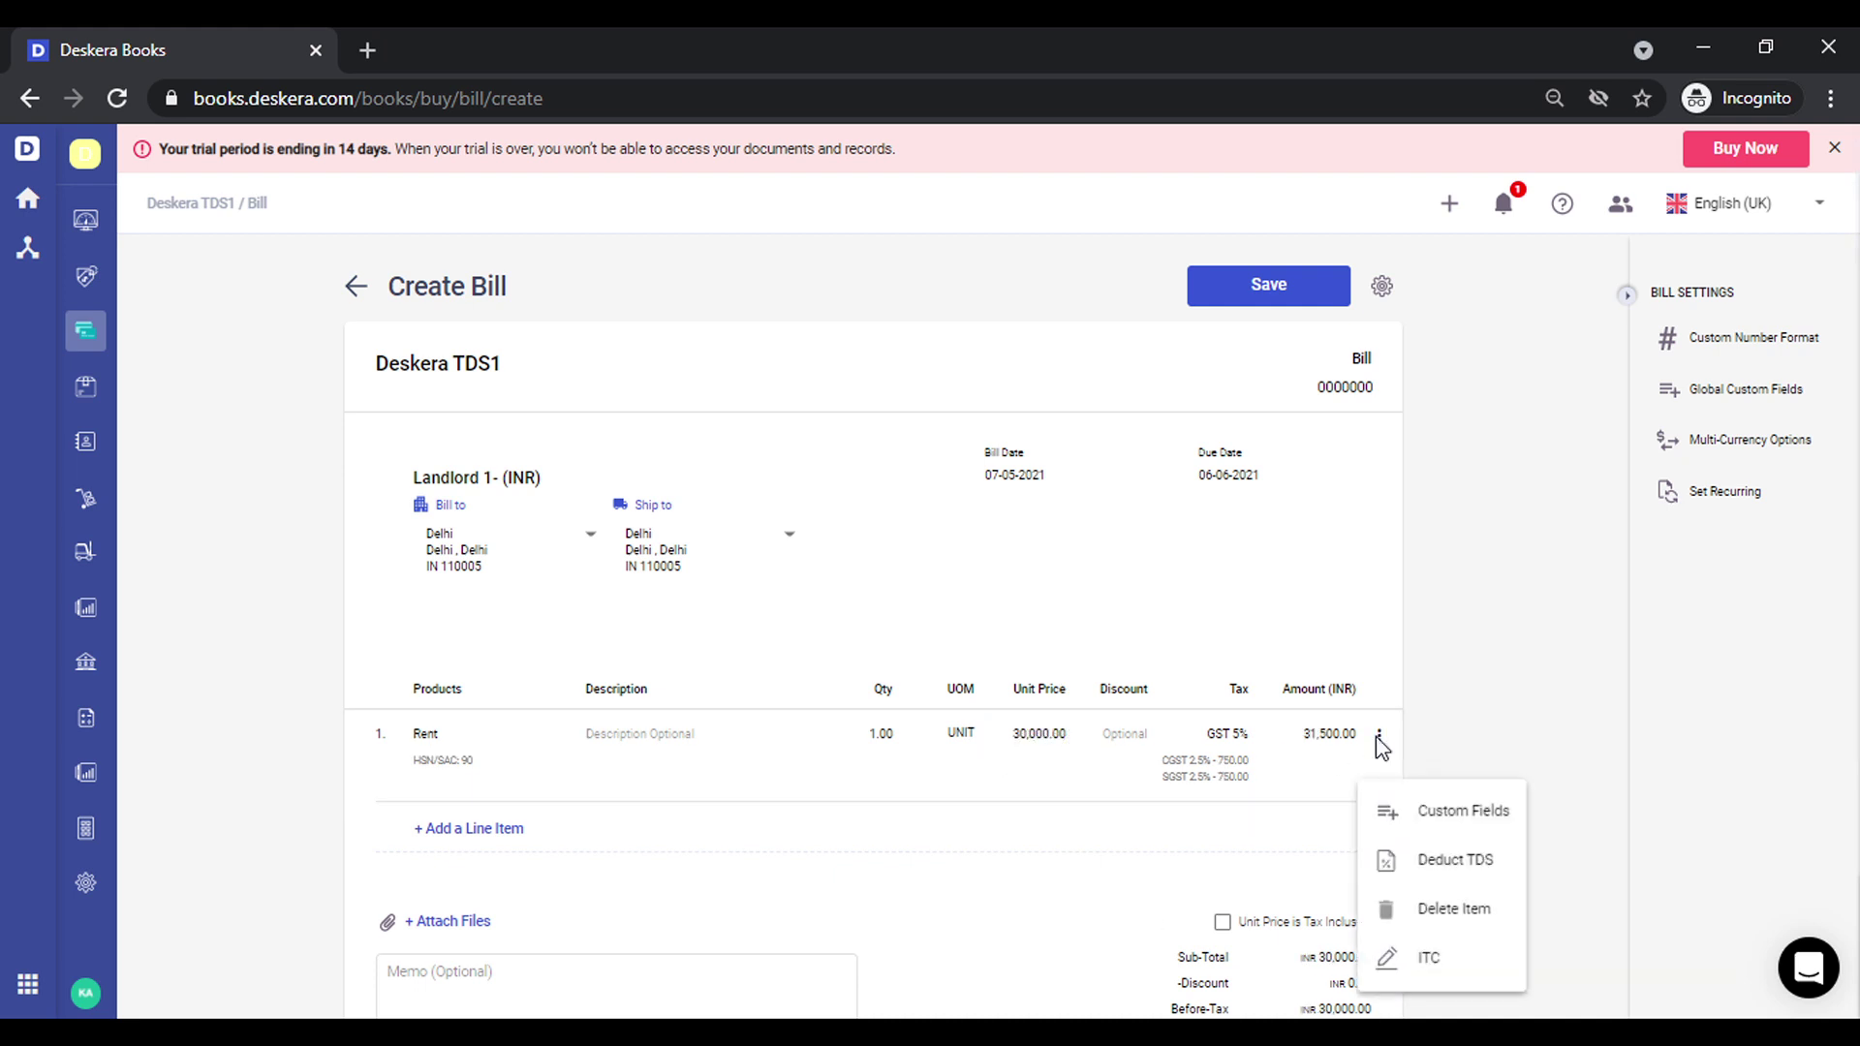
pyautogui.click(1467, 860)
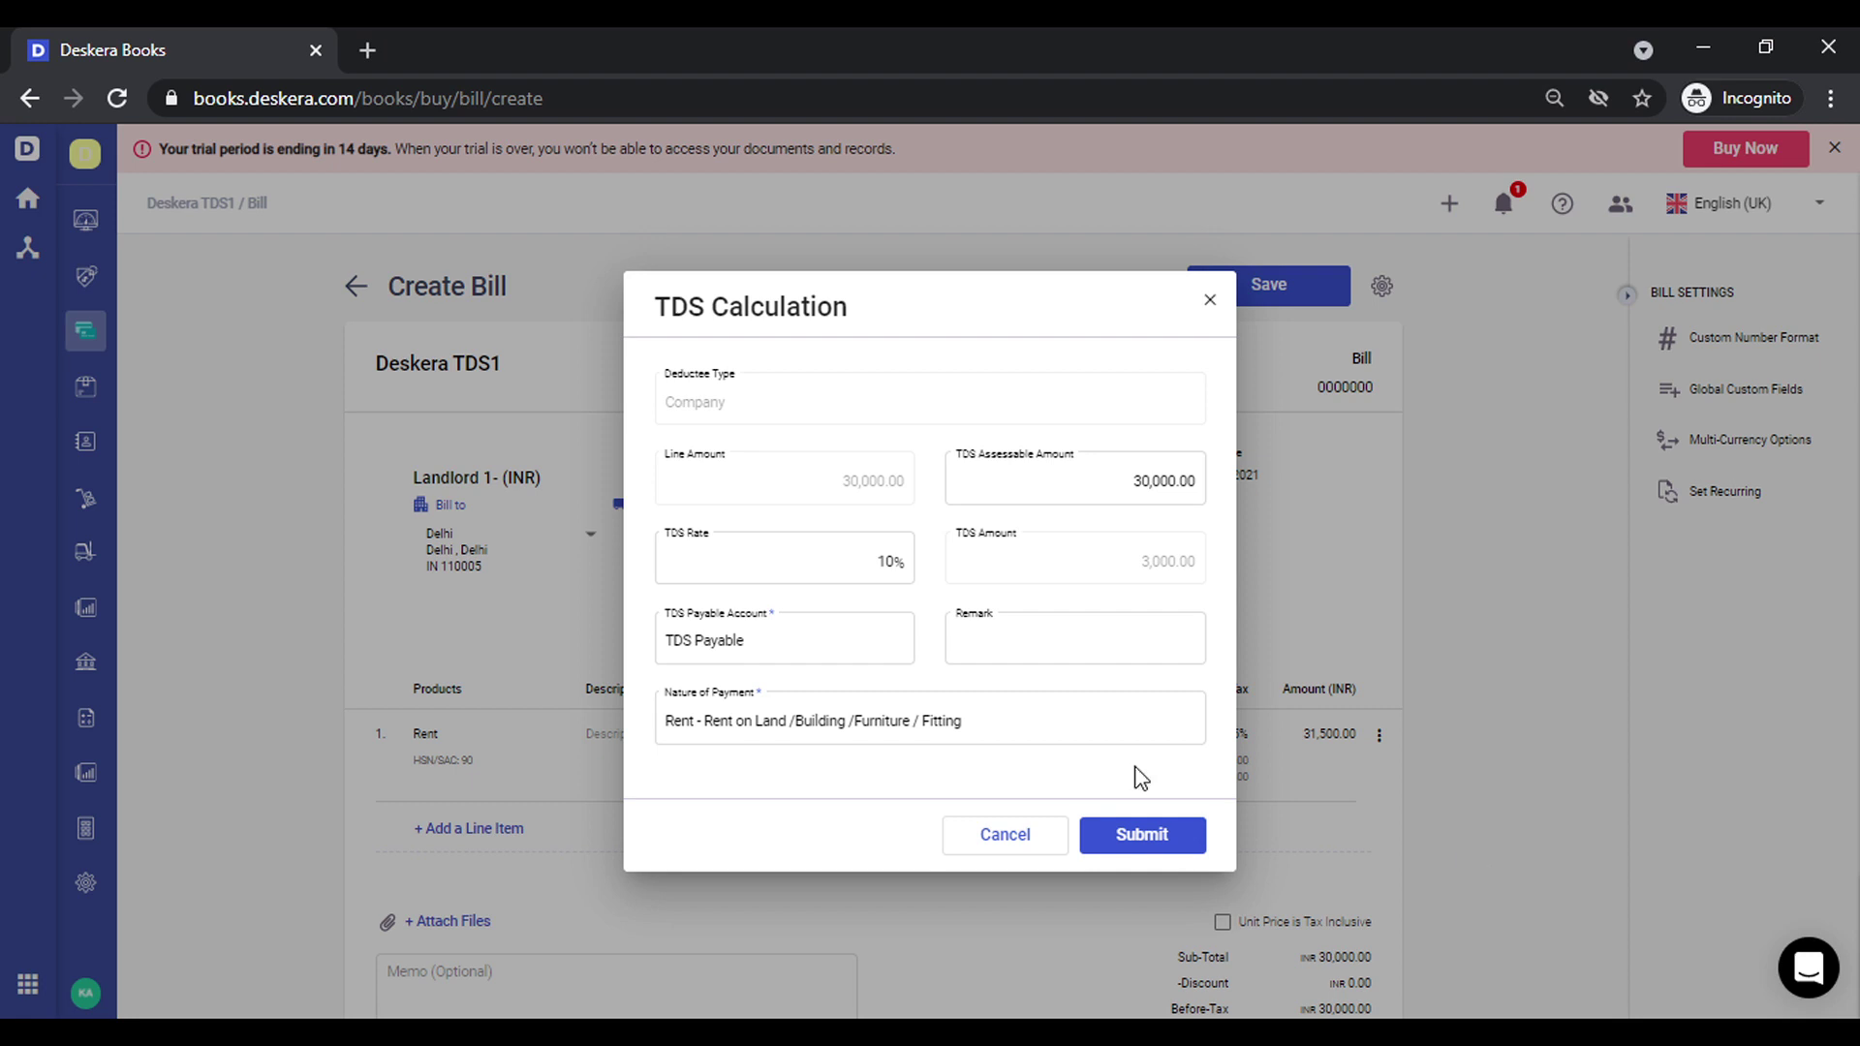
# Switch the Rent line's TDS nature of payment to Royalty and start adding a Royalty TDS rate
pyautogui.click(984, 729)
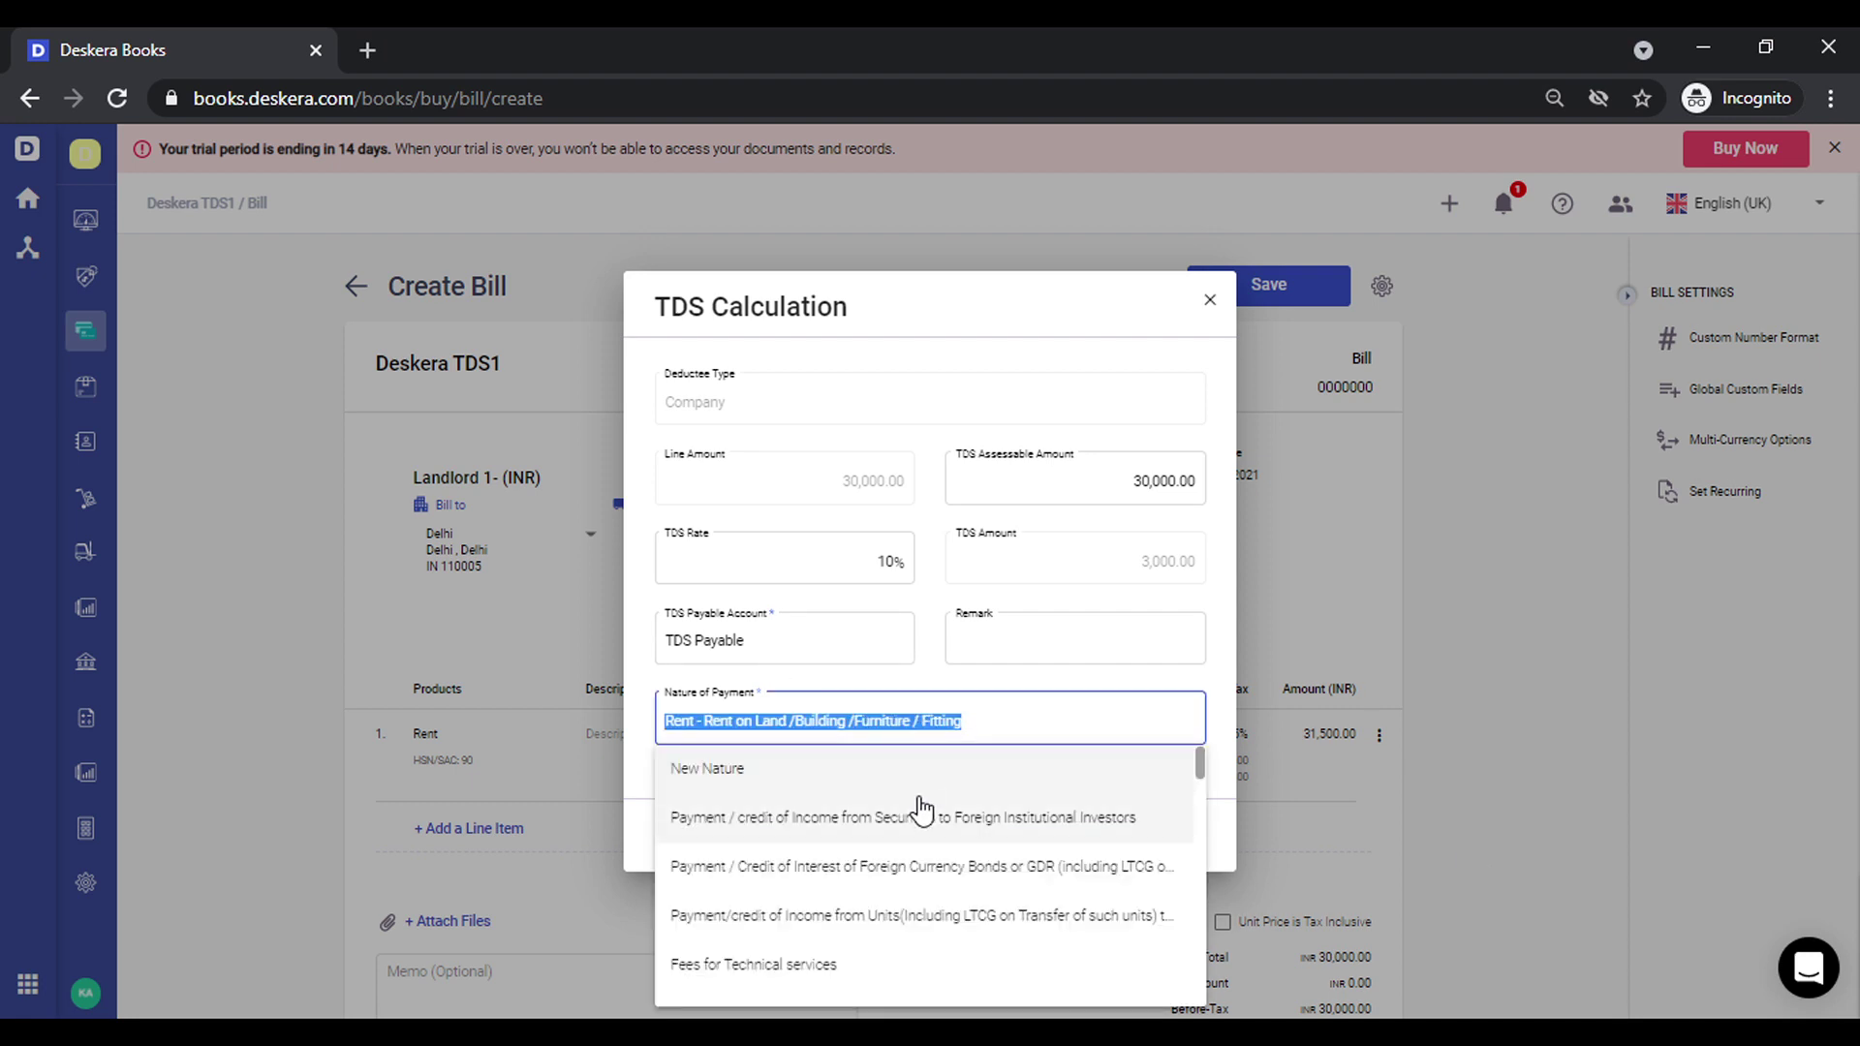
pyautogui.scroll(-3, 922, 810)
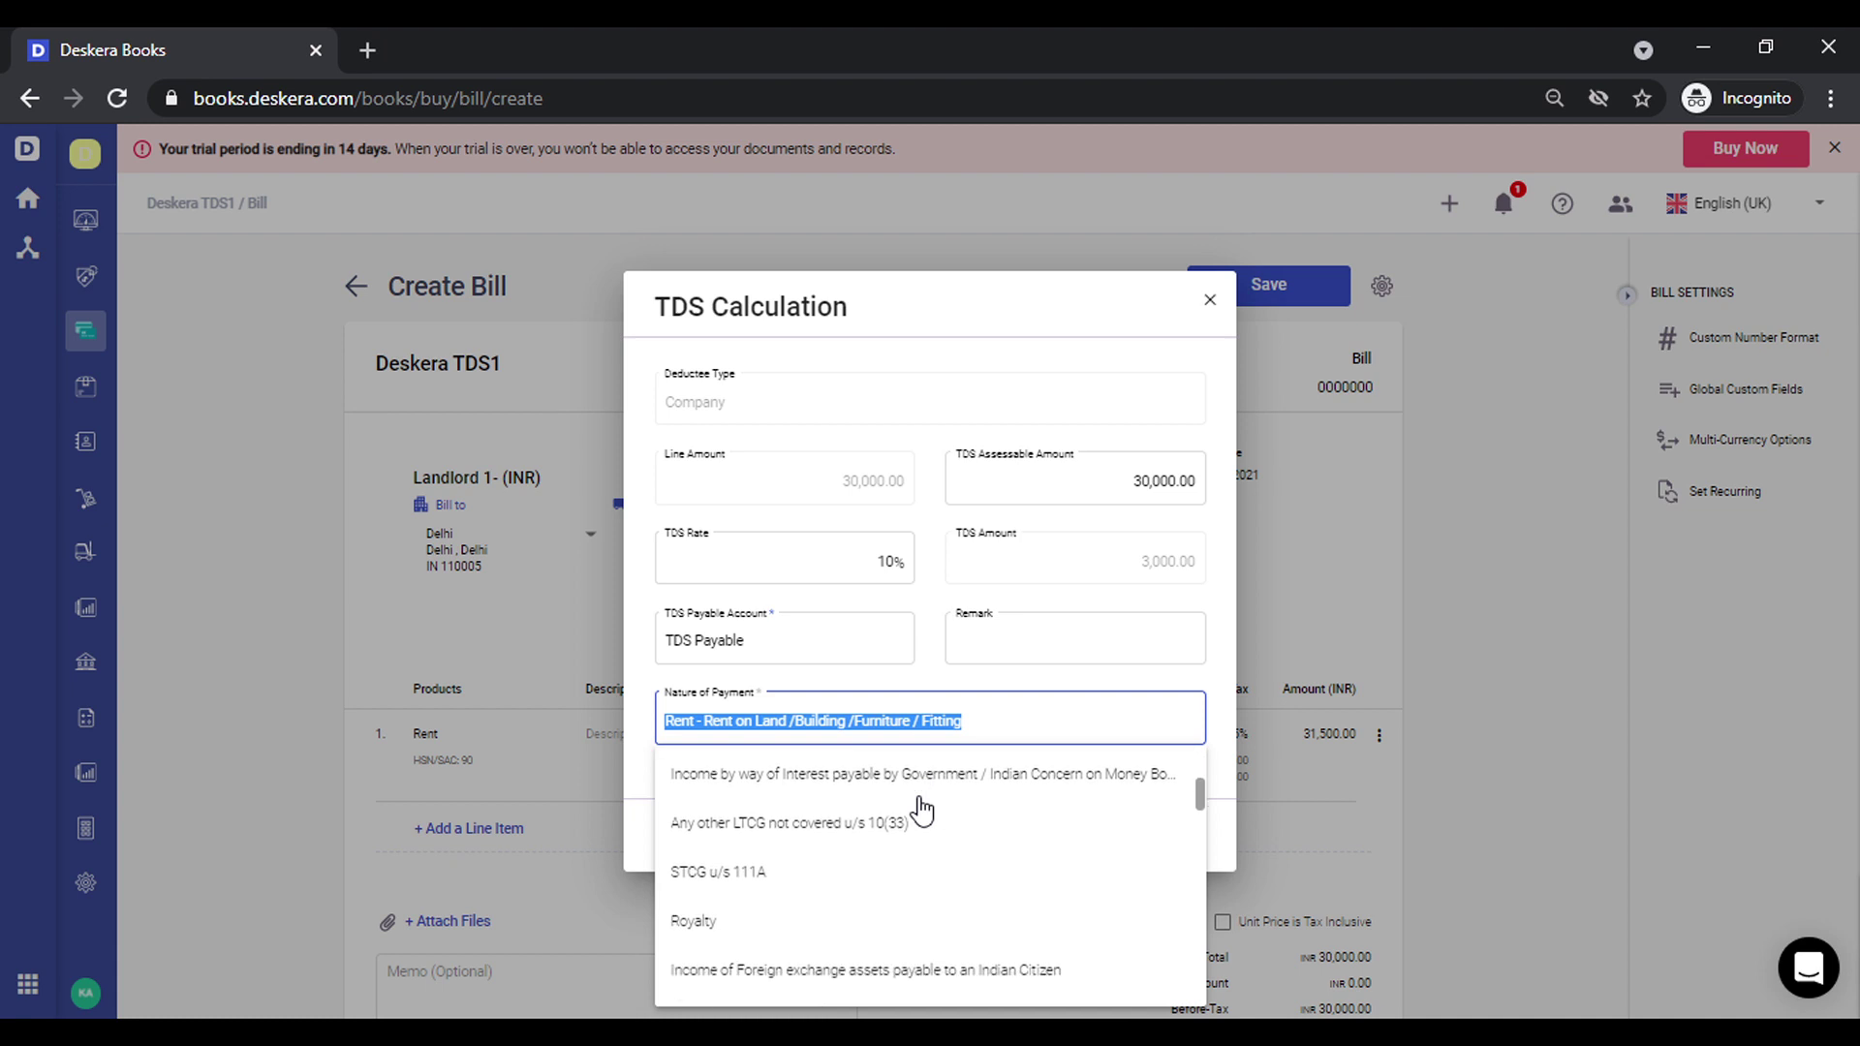
pyautogui.click(886, 918)
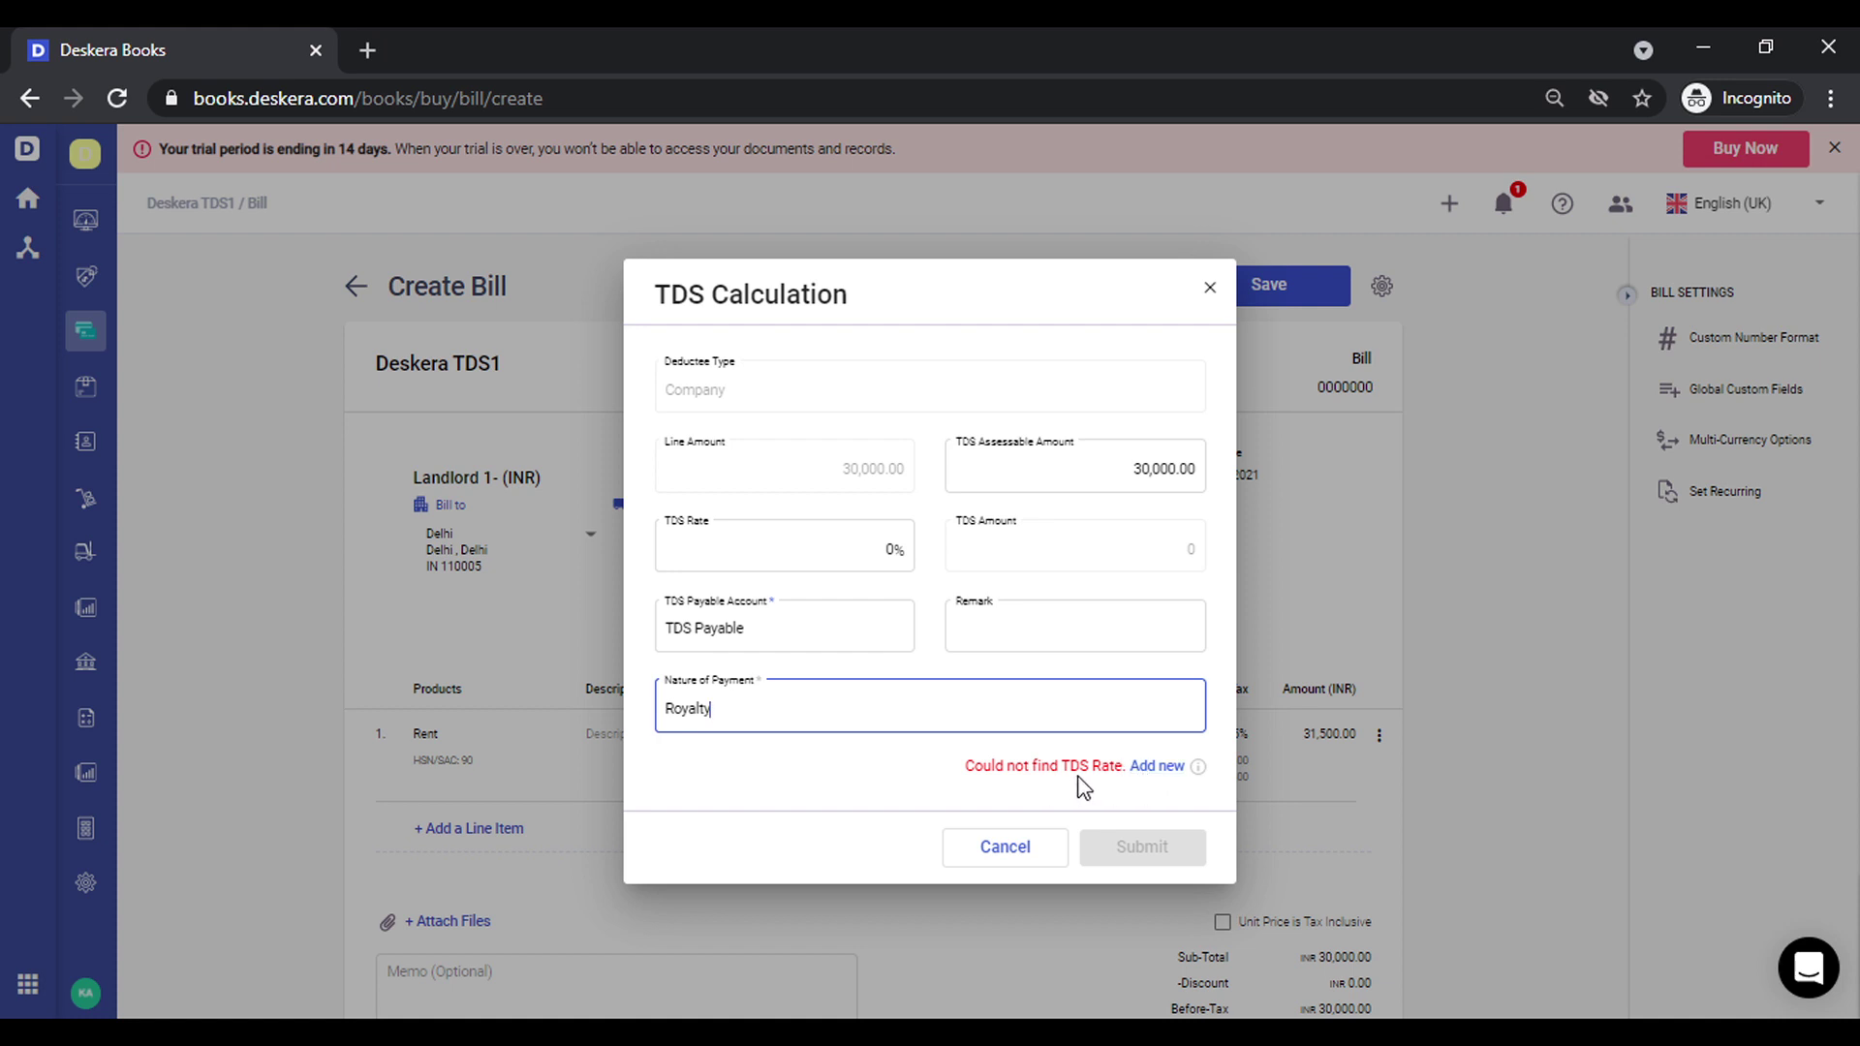
pyautogui.click(1155, 766)
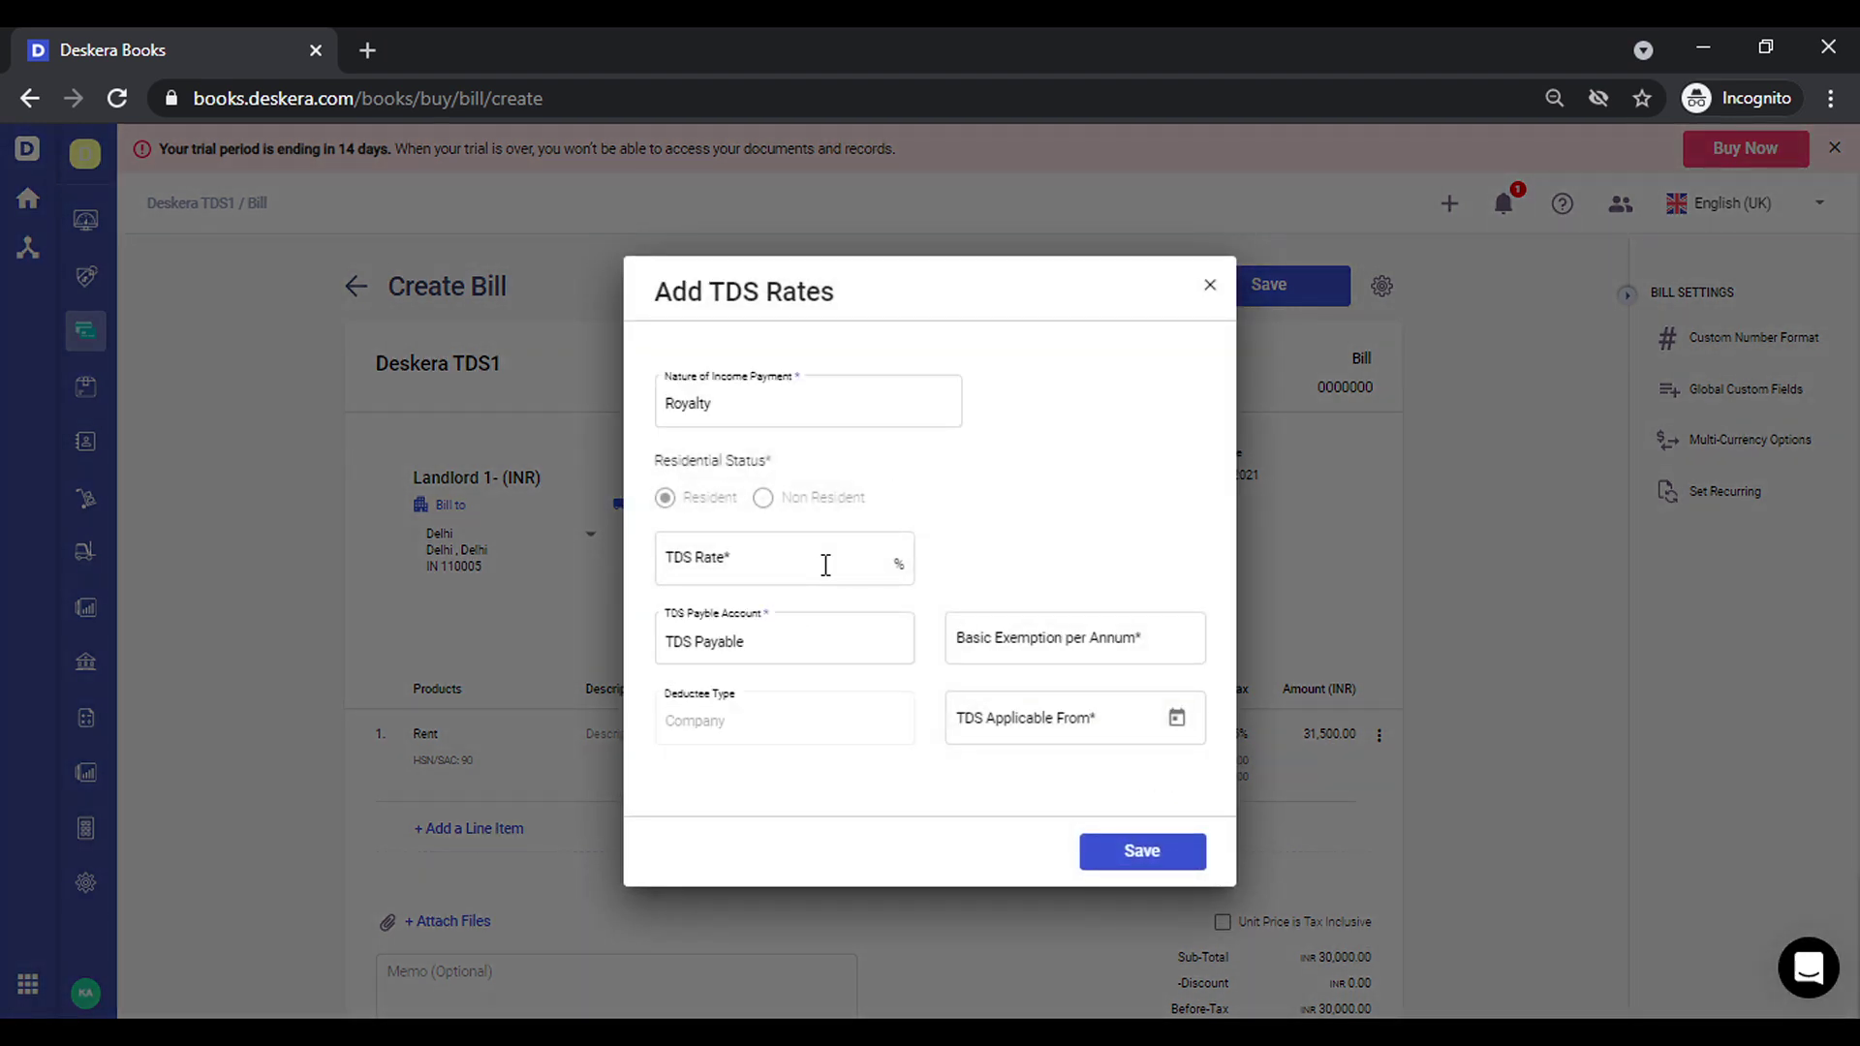
# Save a 2% Royalty TDS rate with 1000 basic exemption from 01-04-2021, deducting 600 TDS
pyautogui.click(825, 564)
pyautogui.write('2')
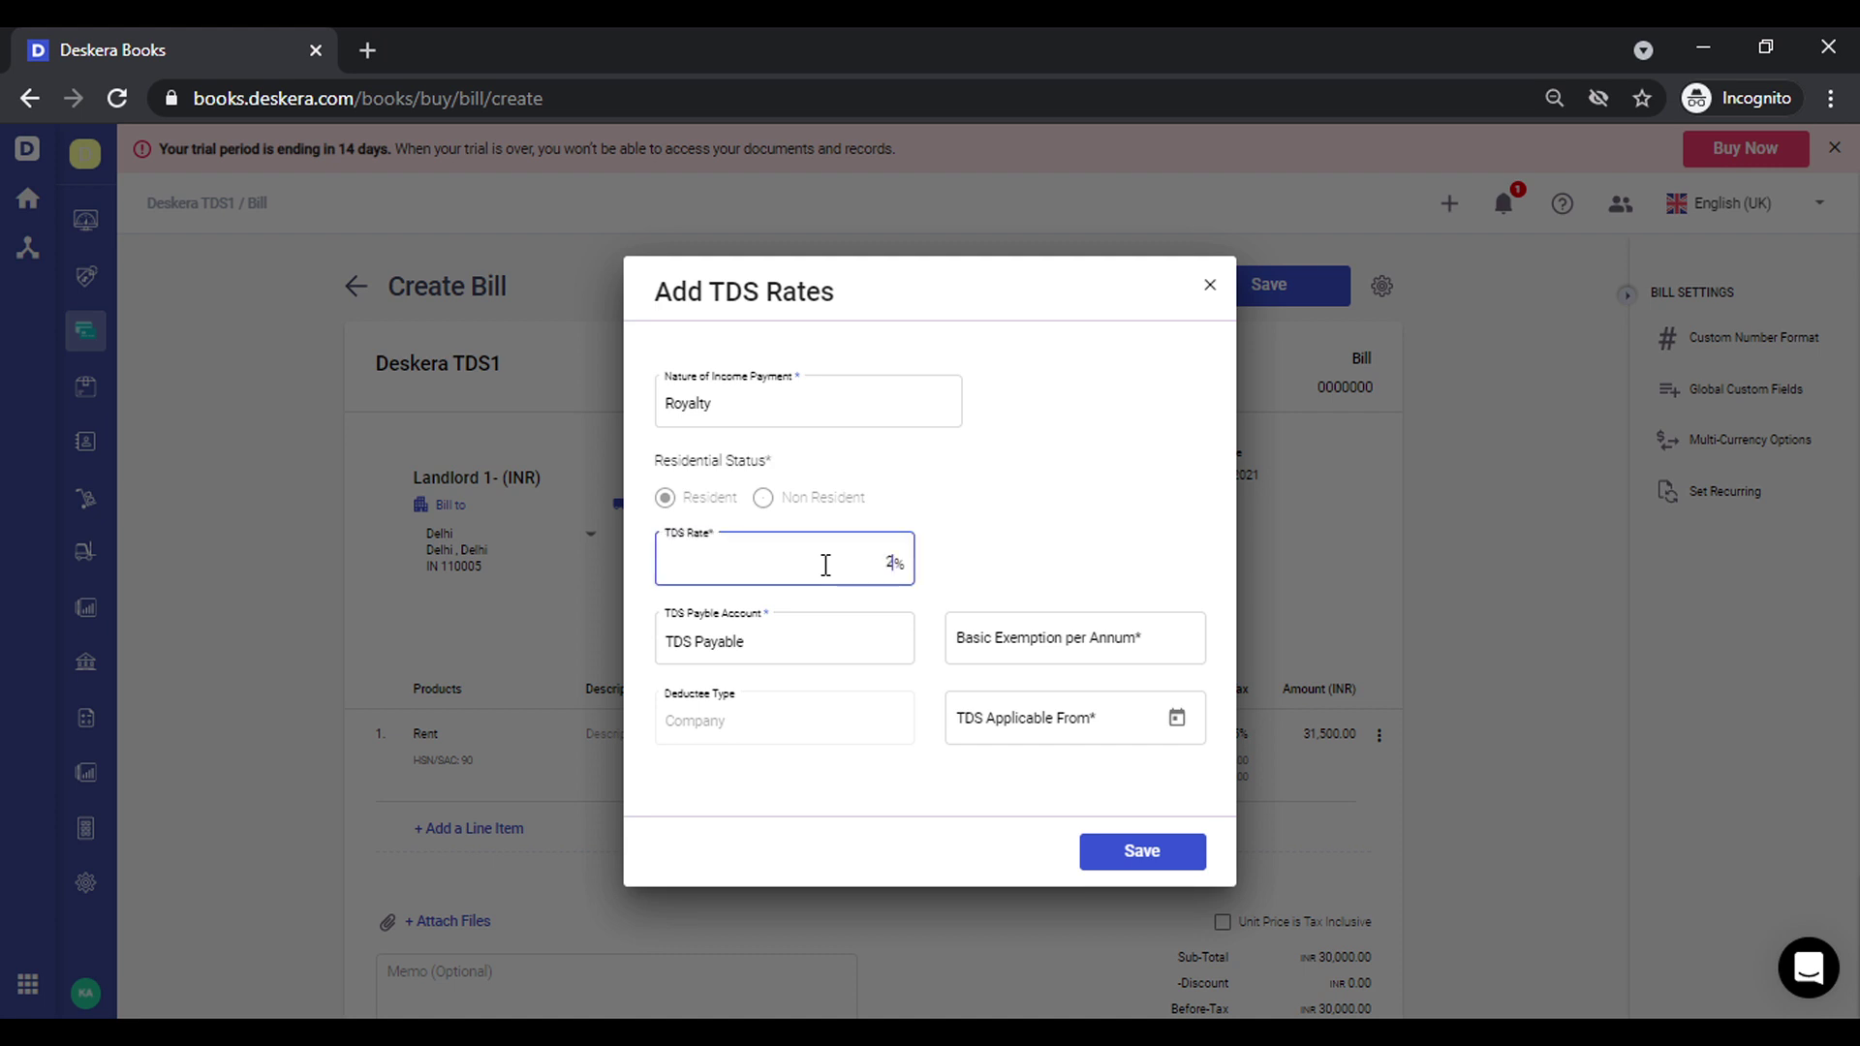
pyautogui.click(1043, 636)
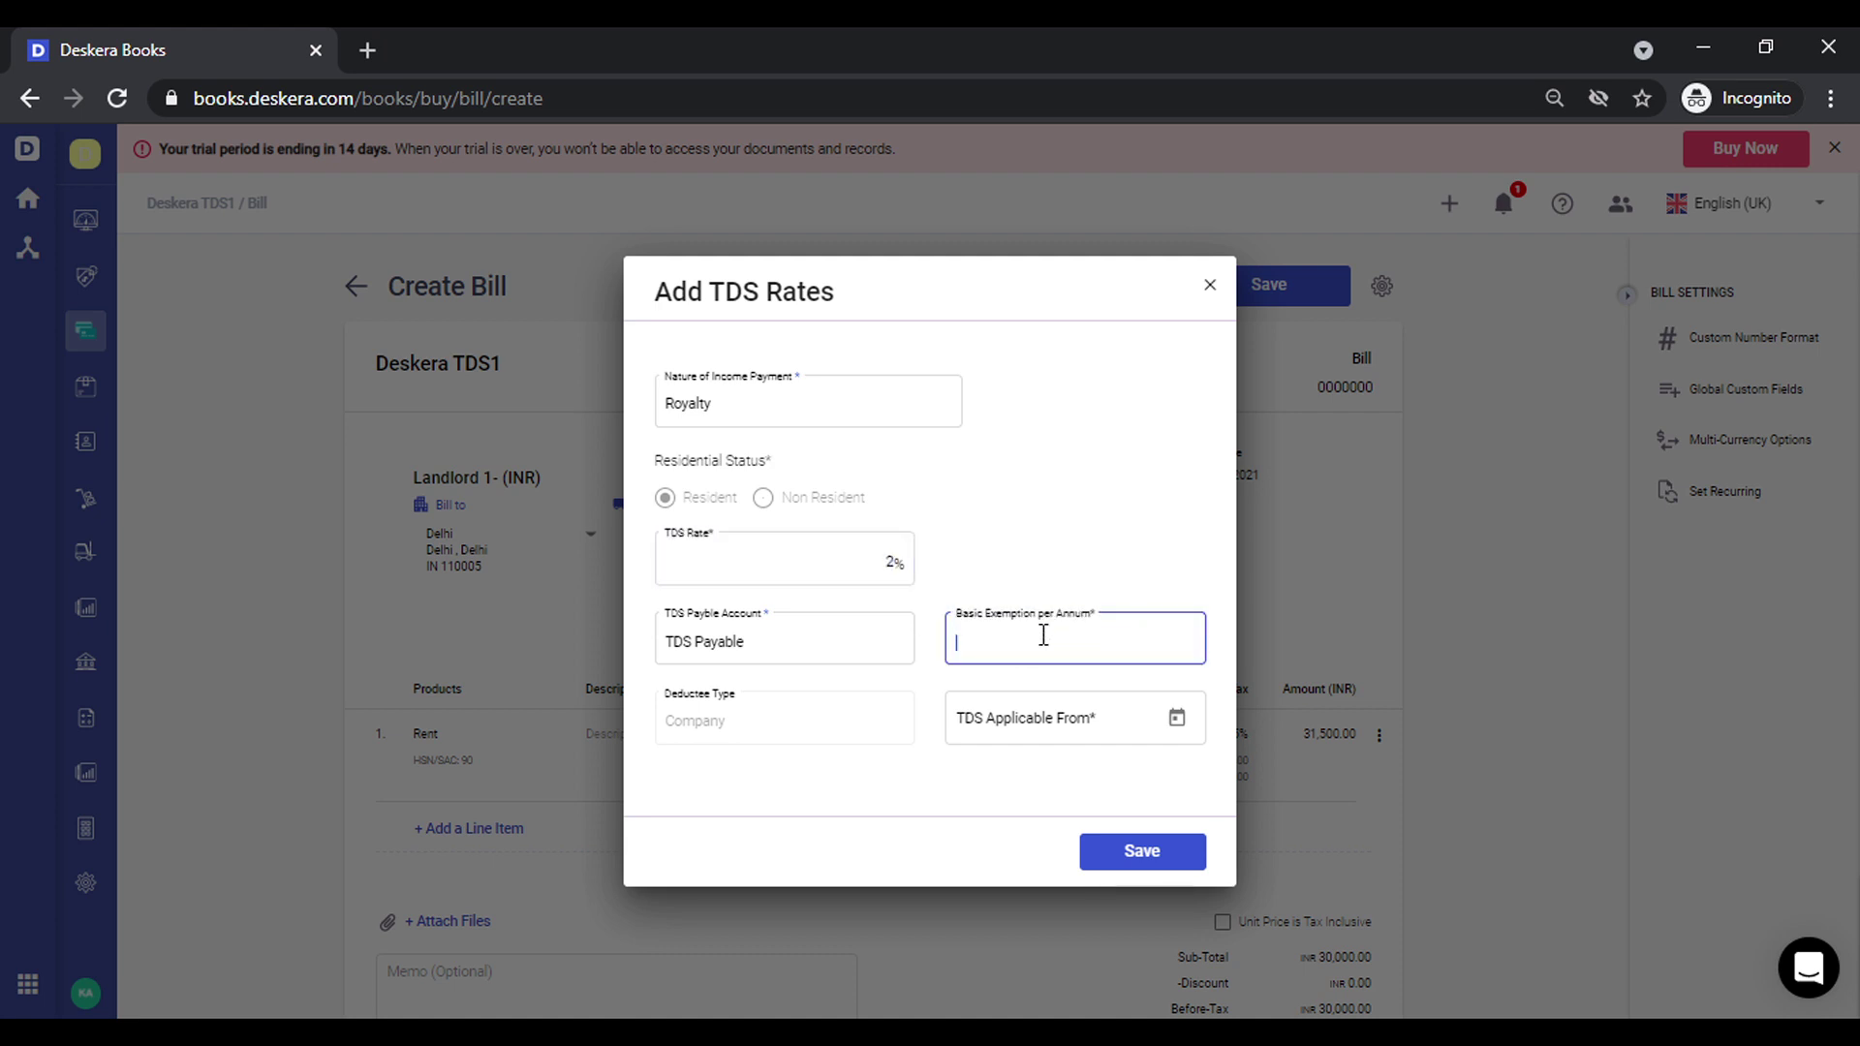
pyautogui.write('1000')
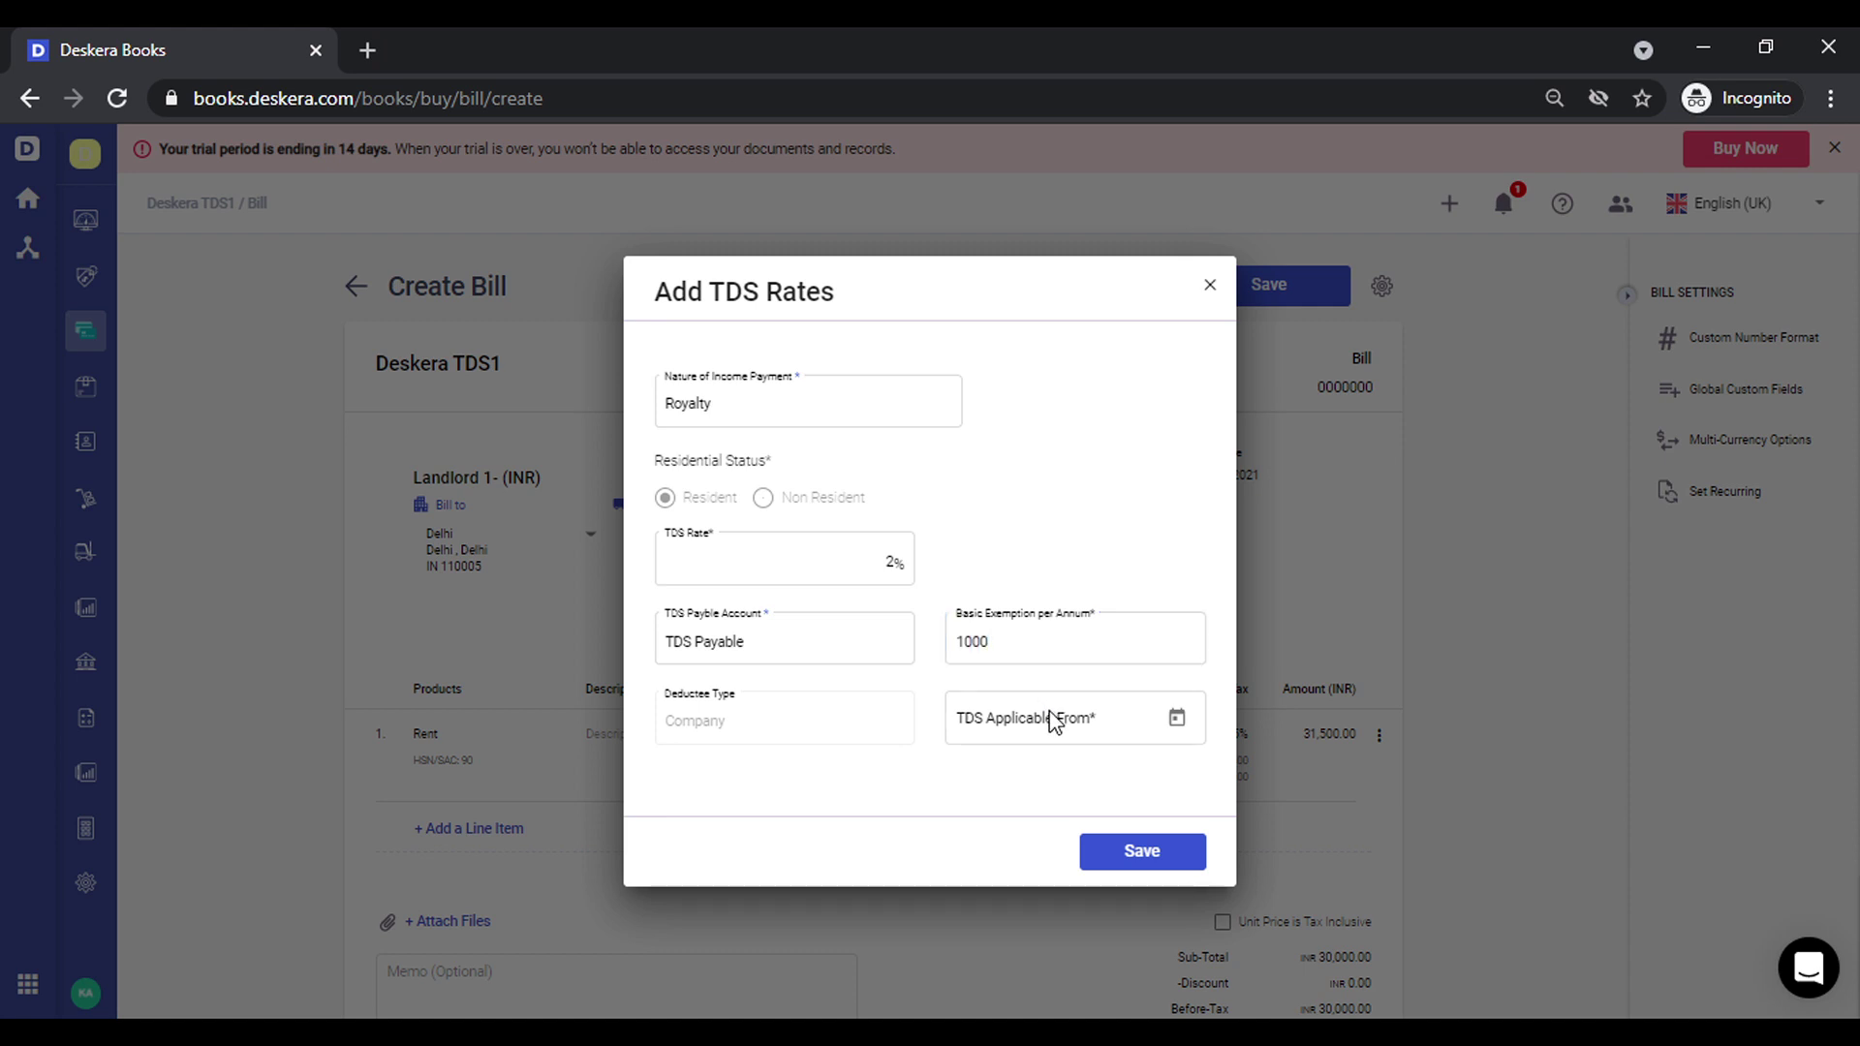
pyautogui.click(1051, 718)
pyautogui.write('1 4 21')
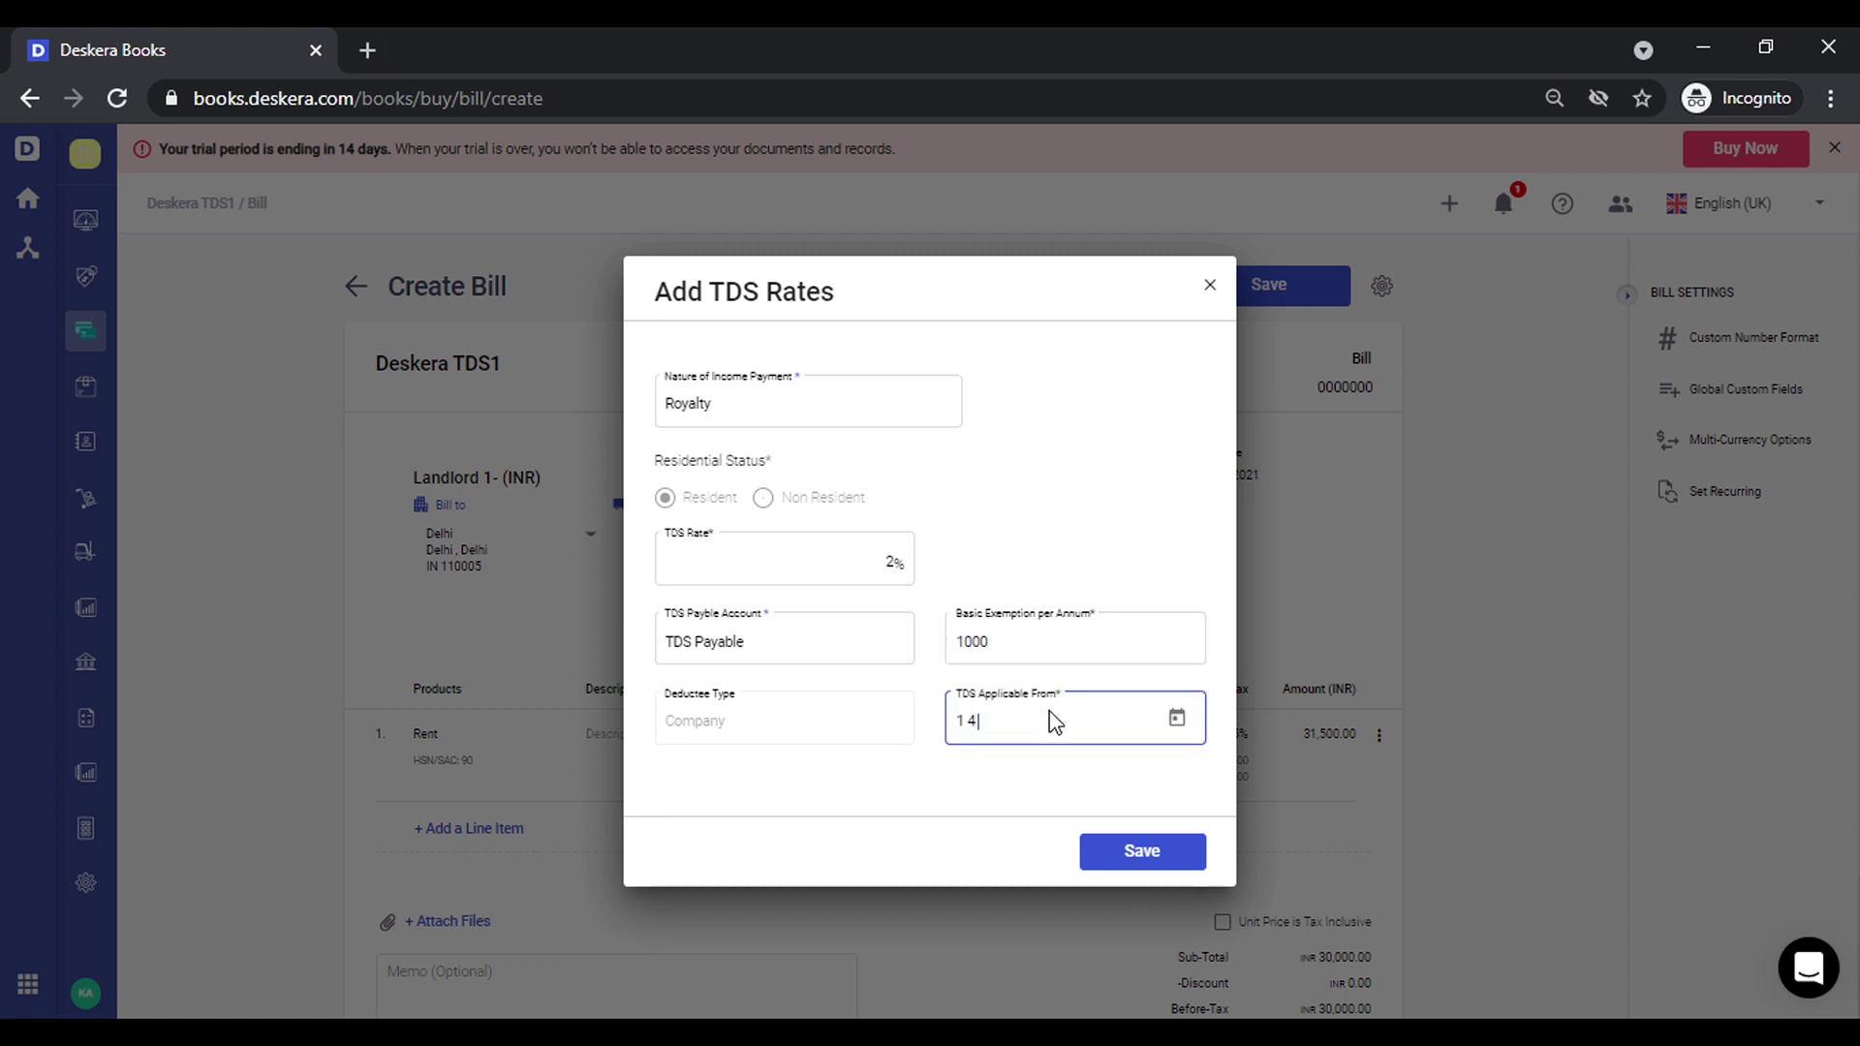
pyautogui.click(1015, 797)
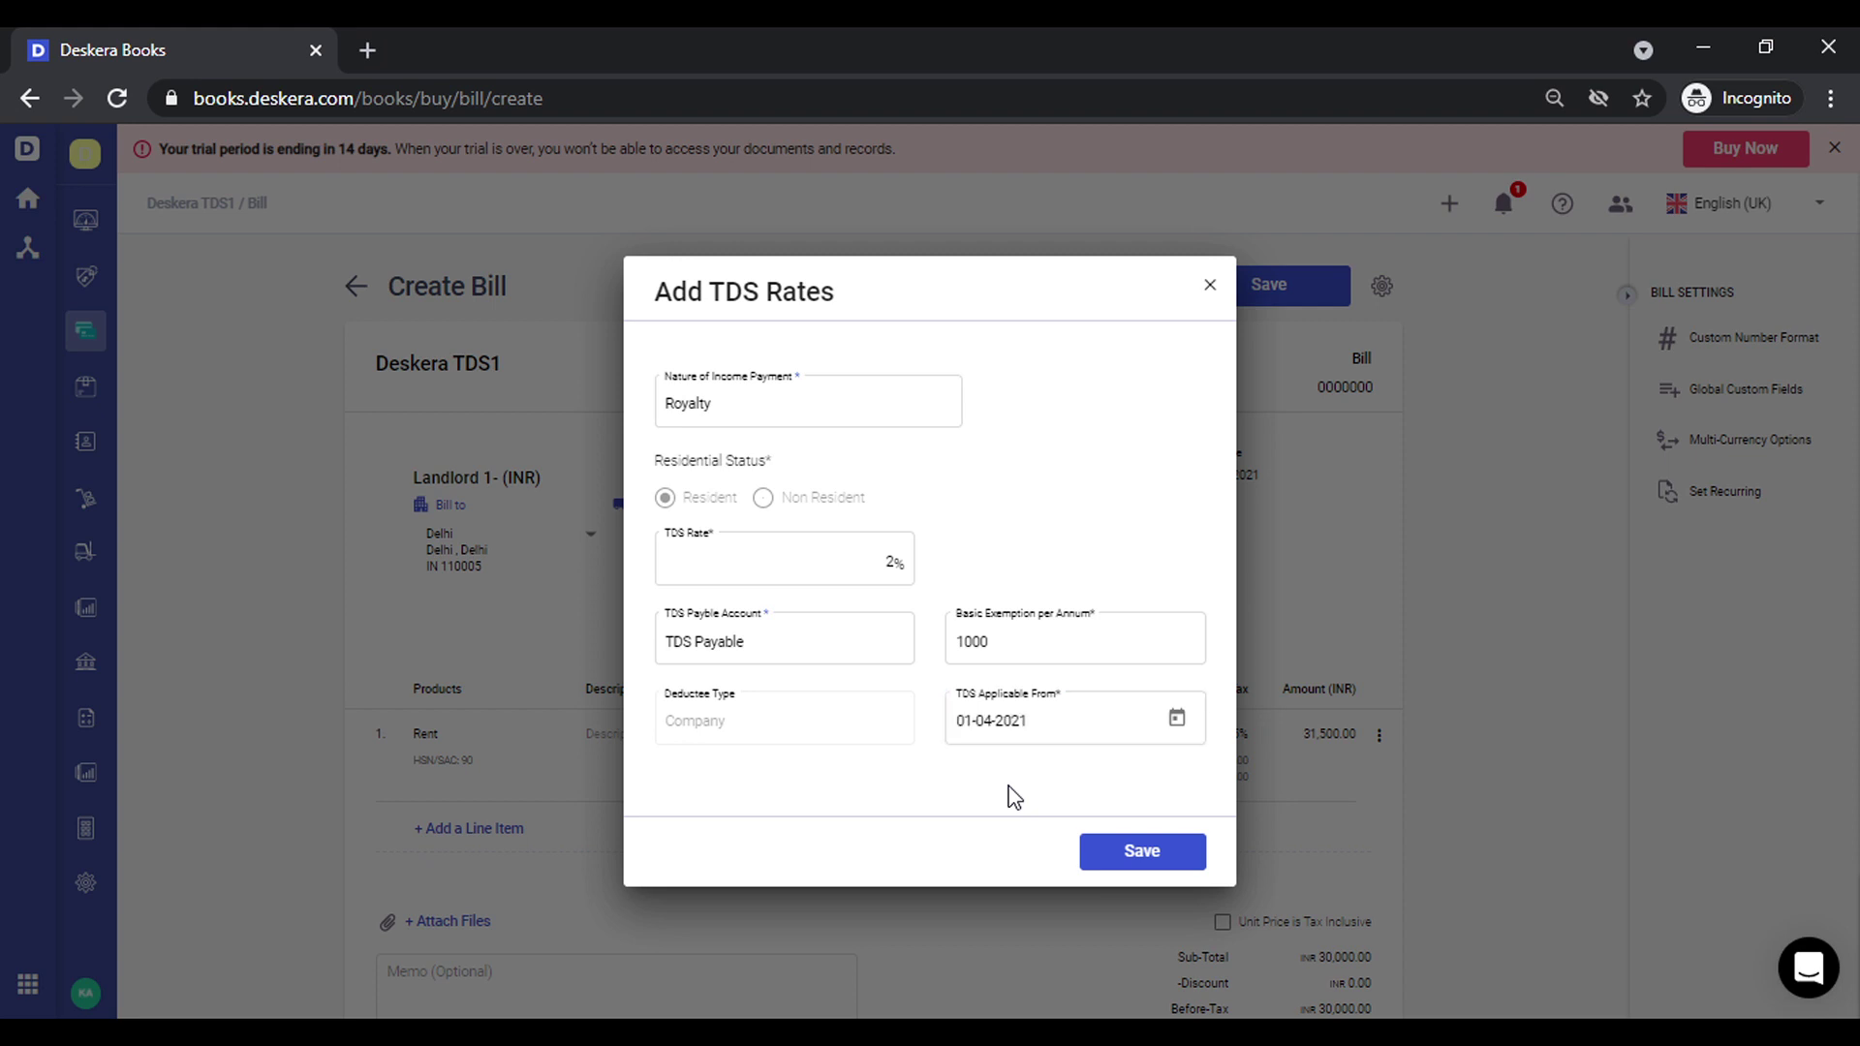
pyautogui.click(1141, 856)
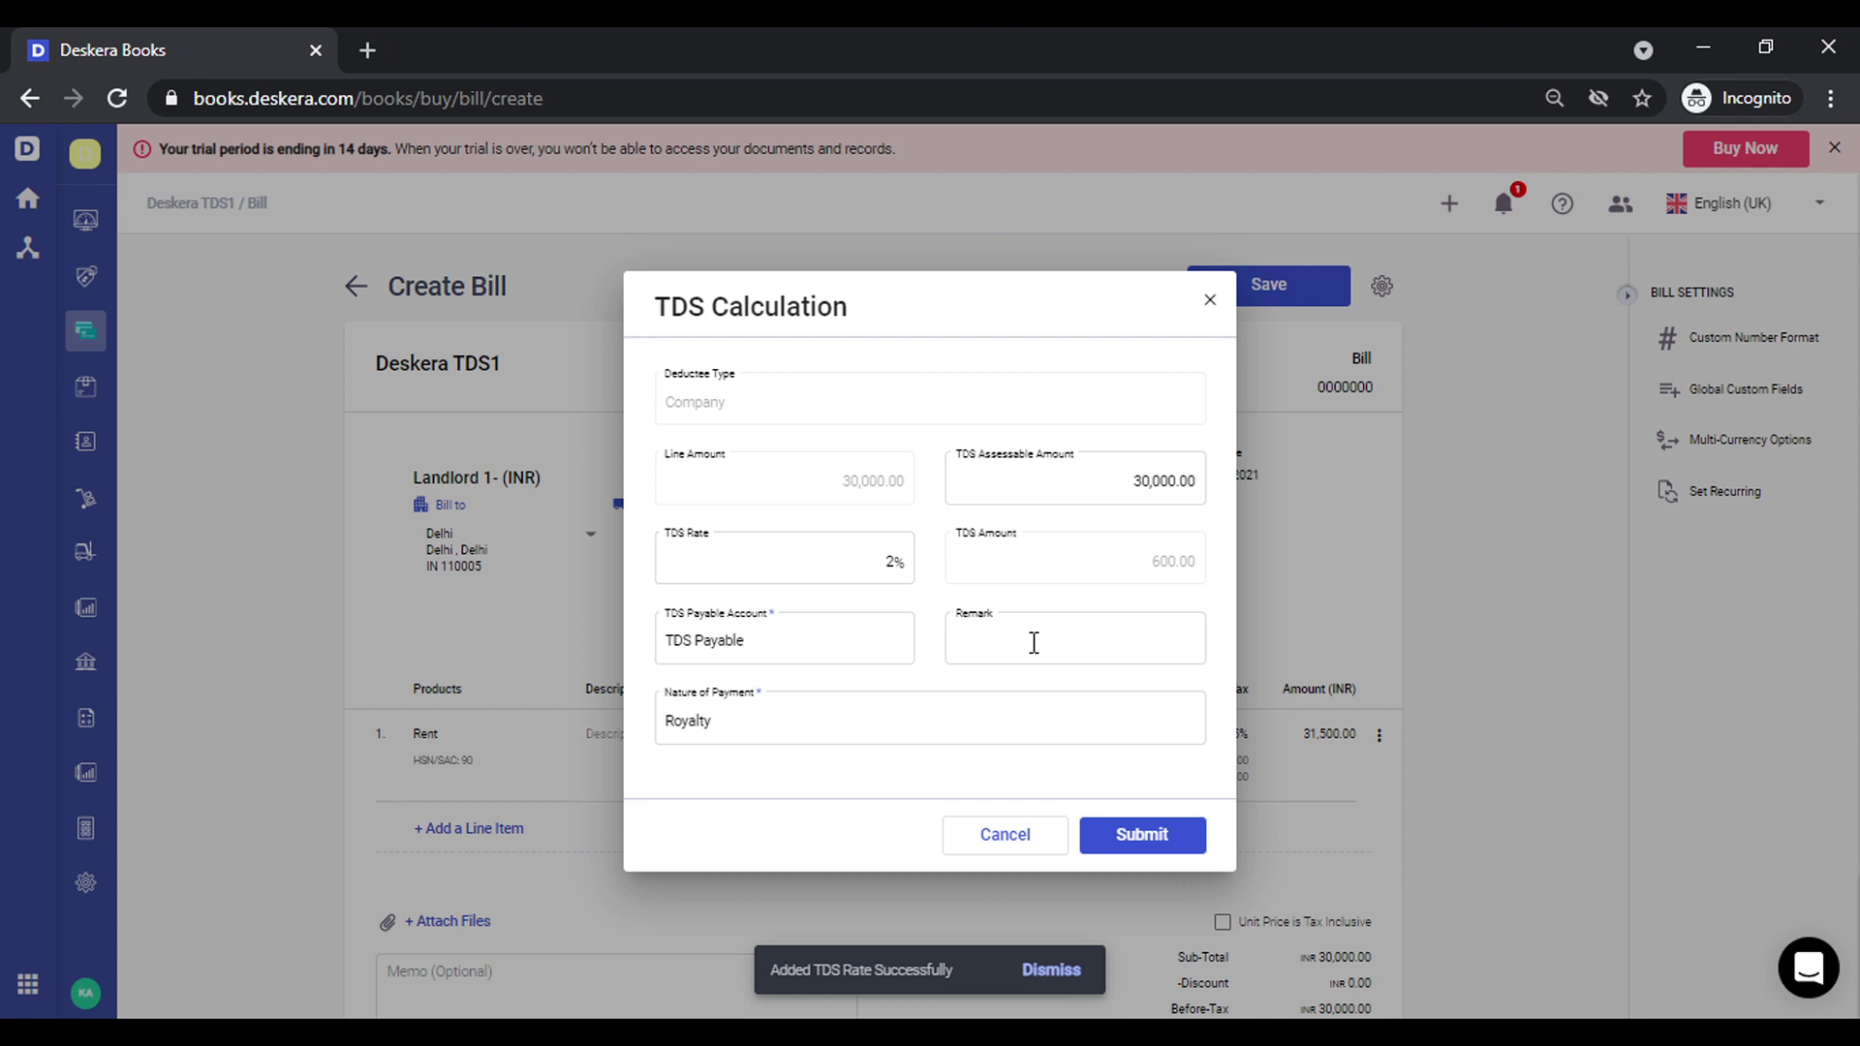
pyautogui.click(1164, 841)
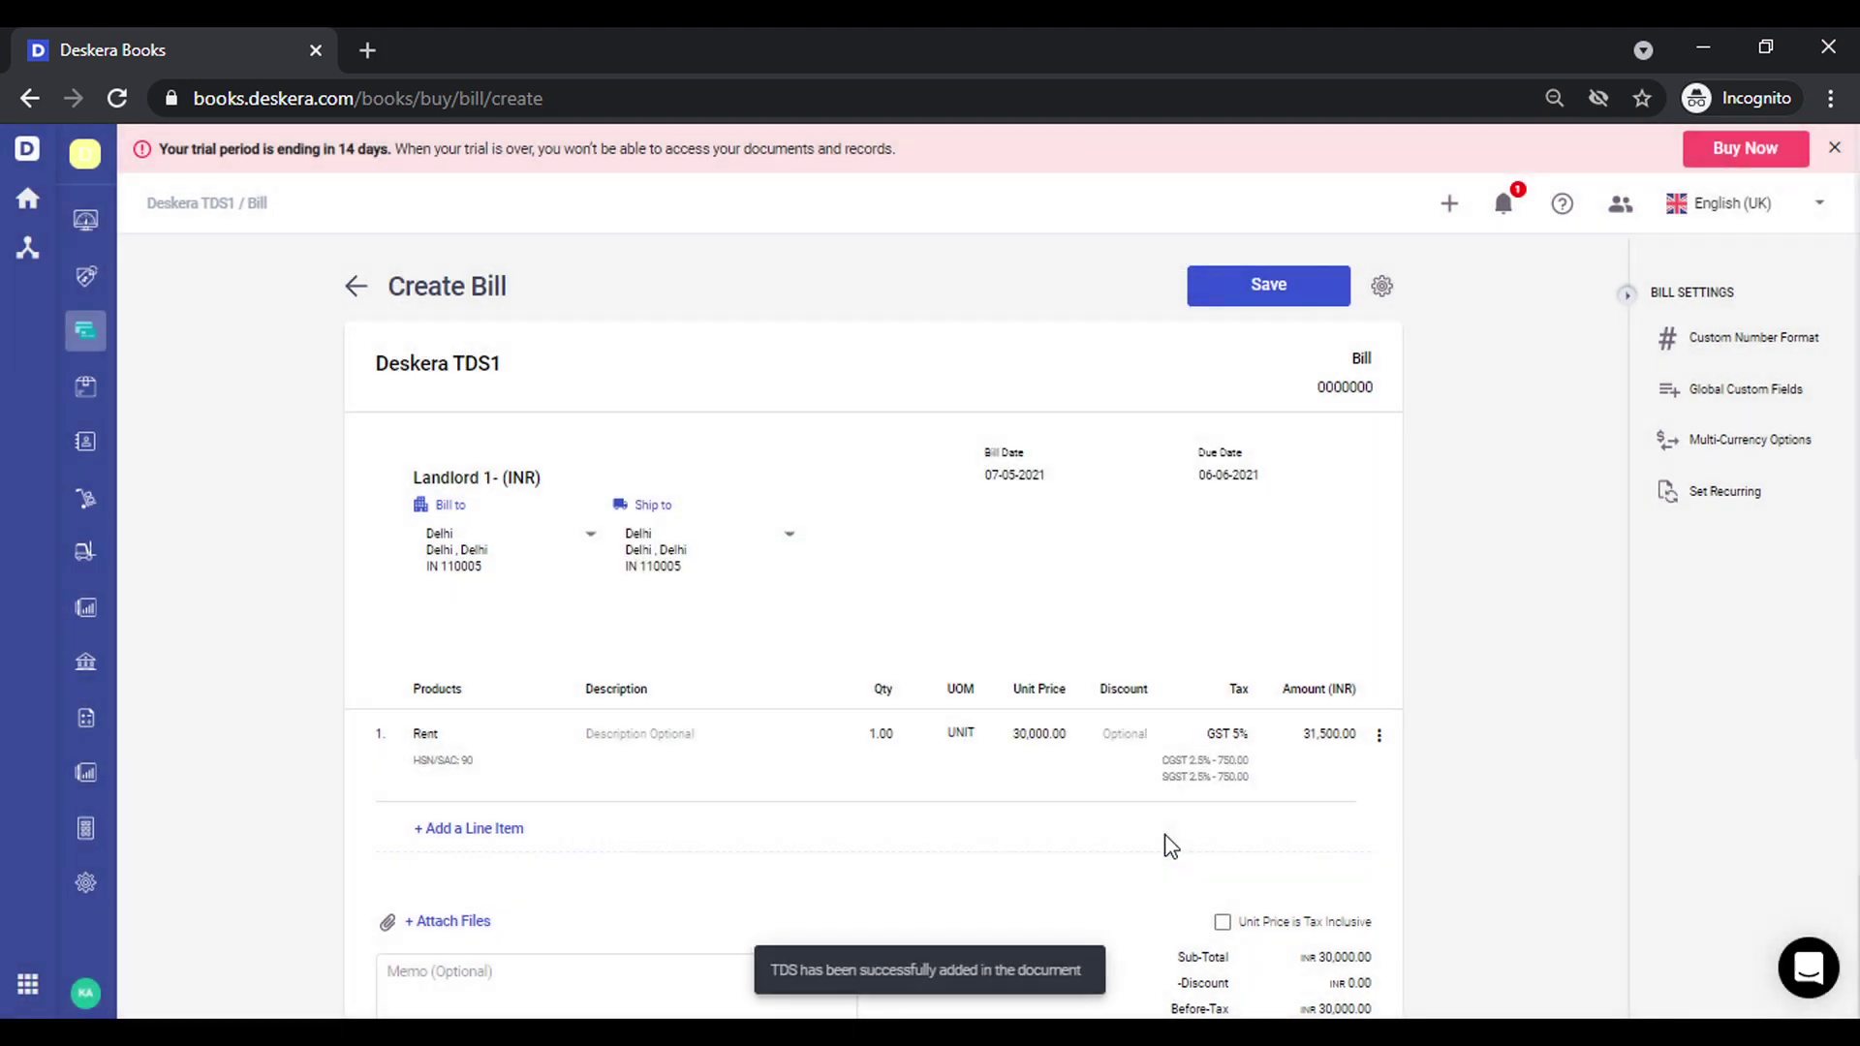
# Save bill 0000015 and check the TDS Details Report: Royalty, 2%, 30,000 assessable, 600 TDS
pyautogui.click(1282, 290)
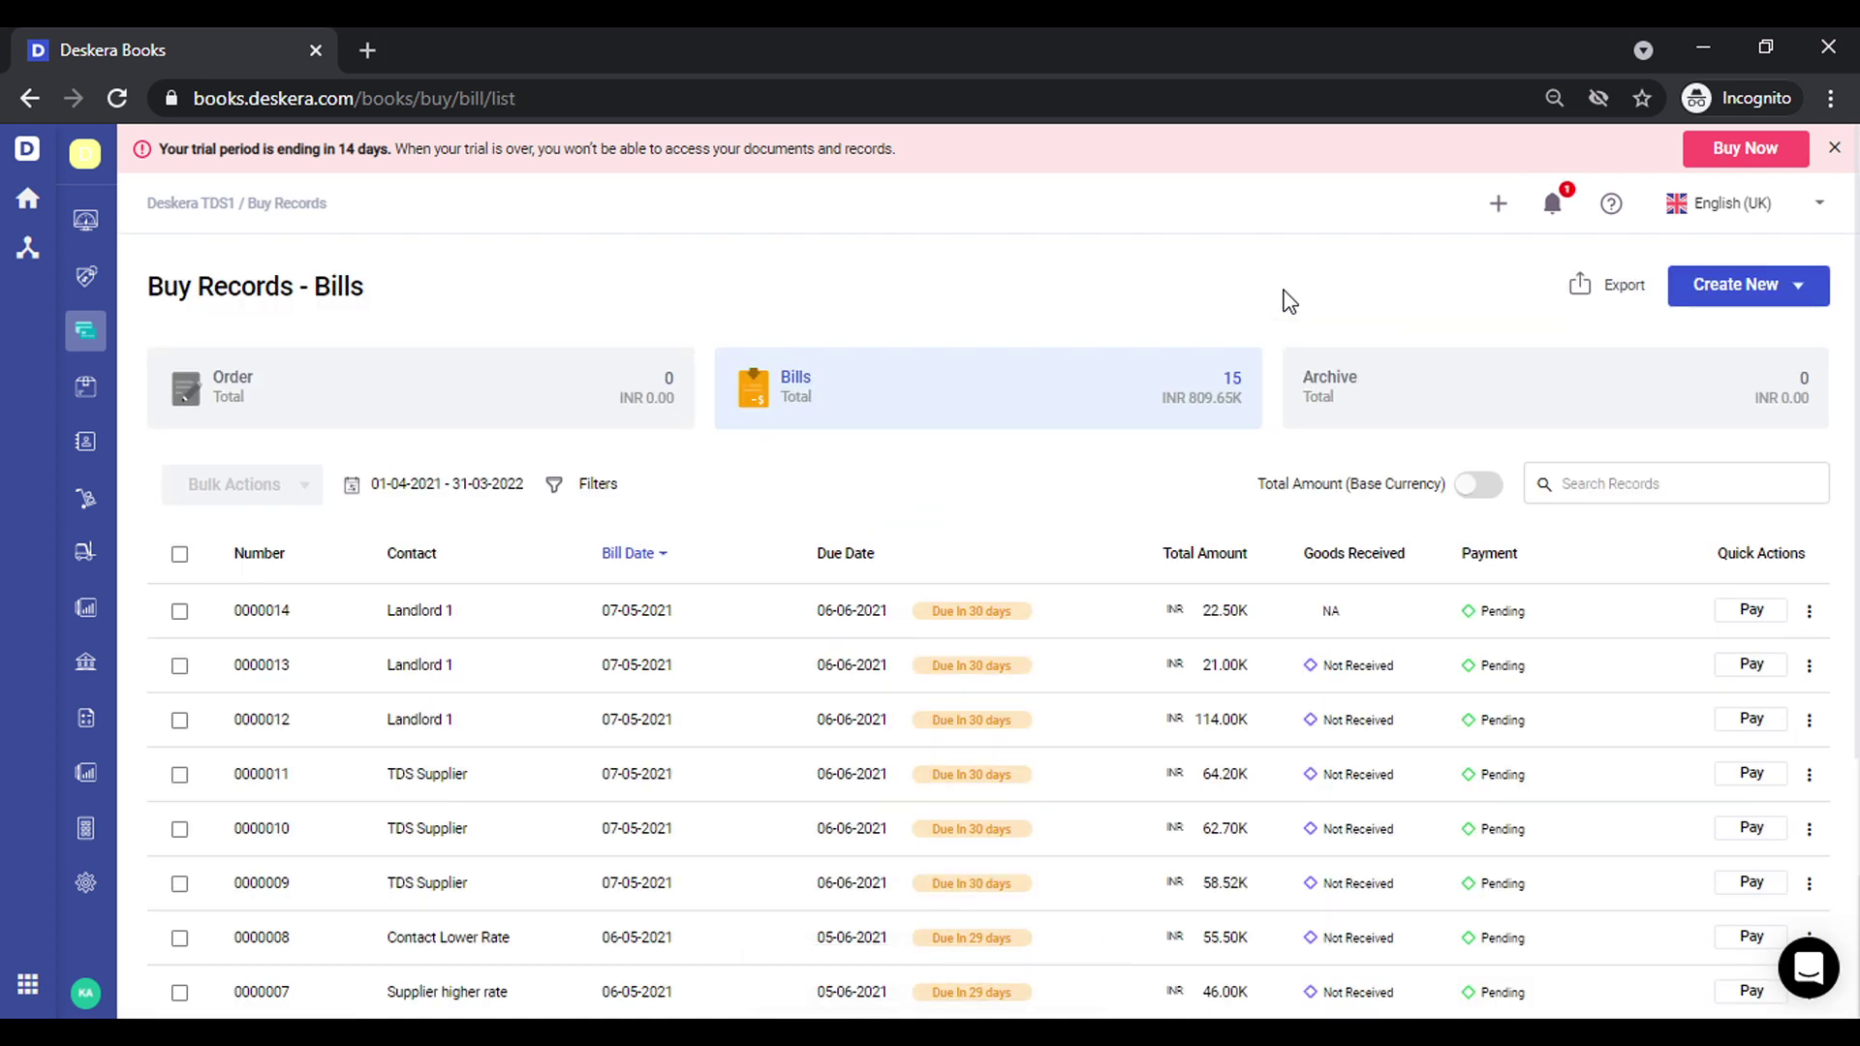
pyautogui.click(86, 610)
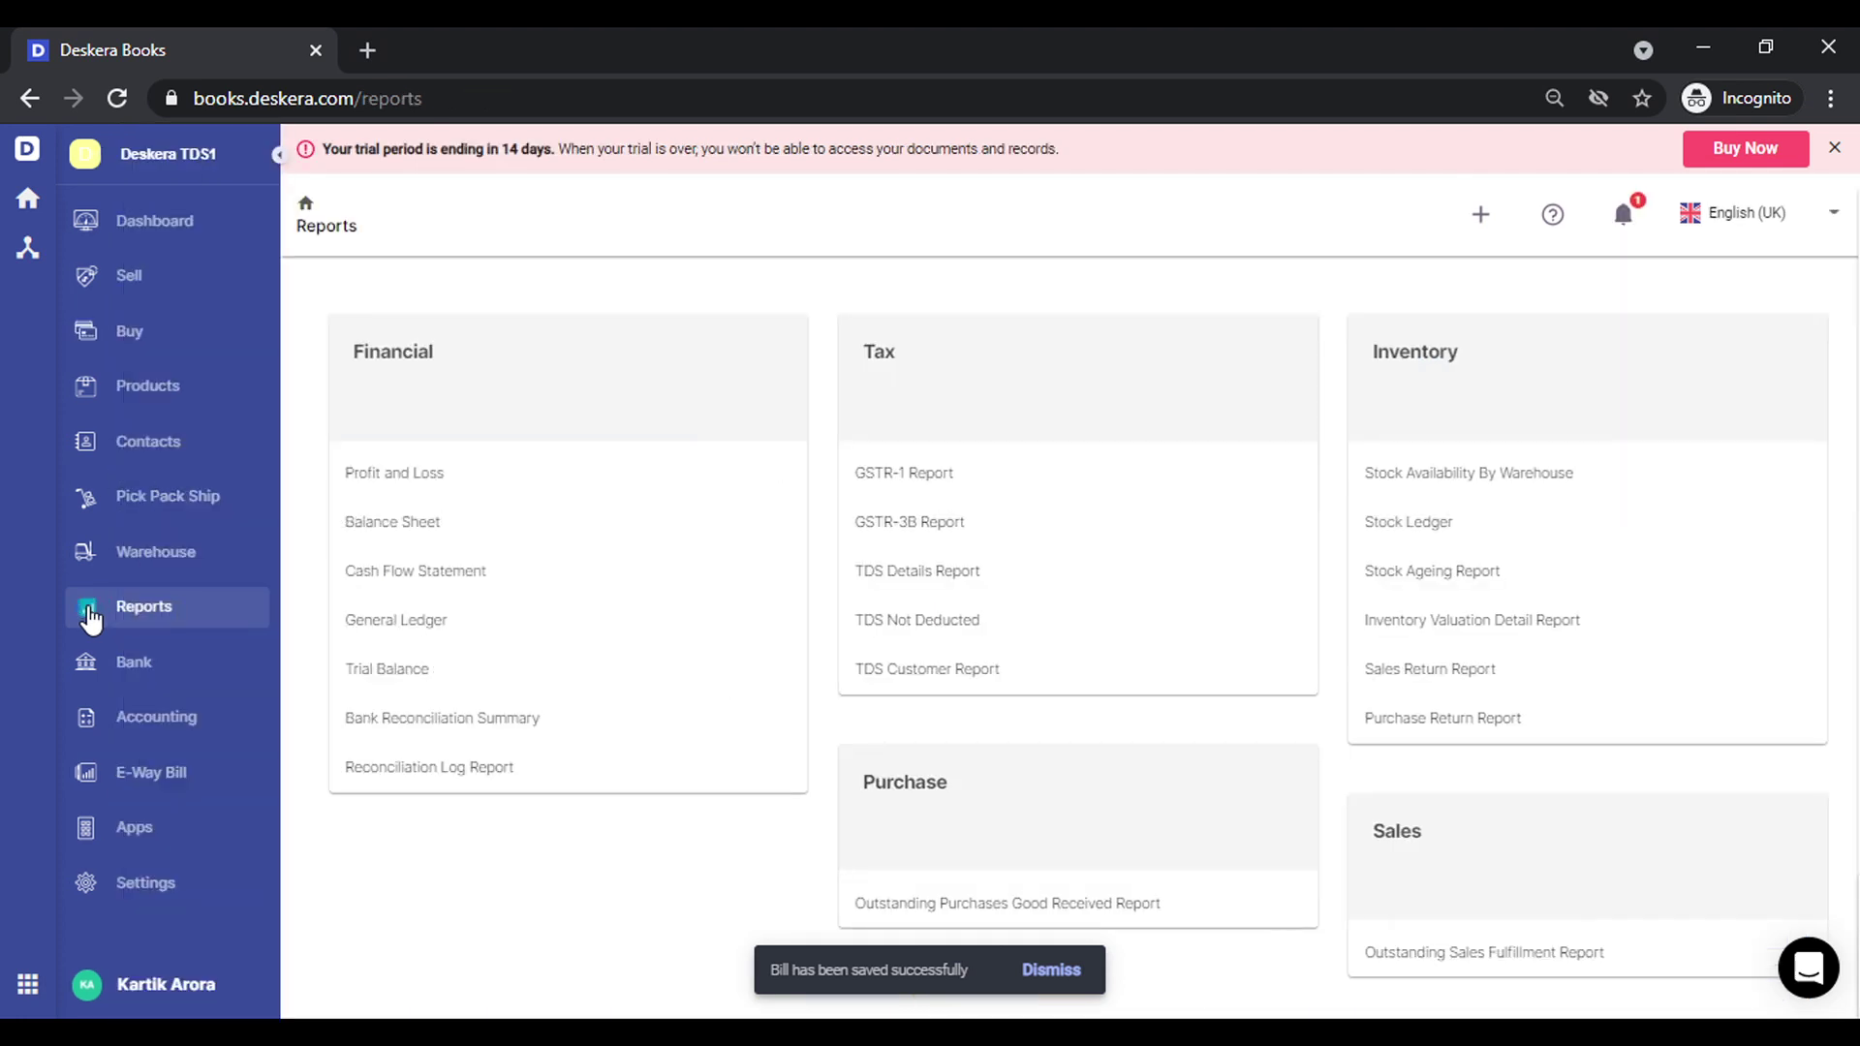
pyautogui.click(1004, 573)
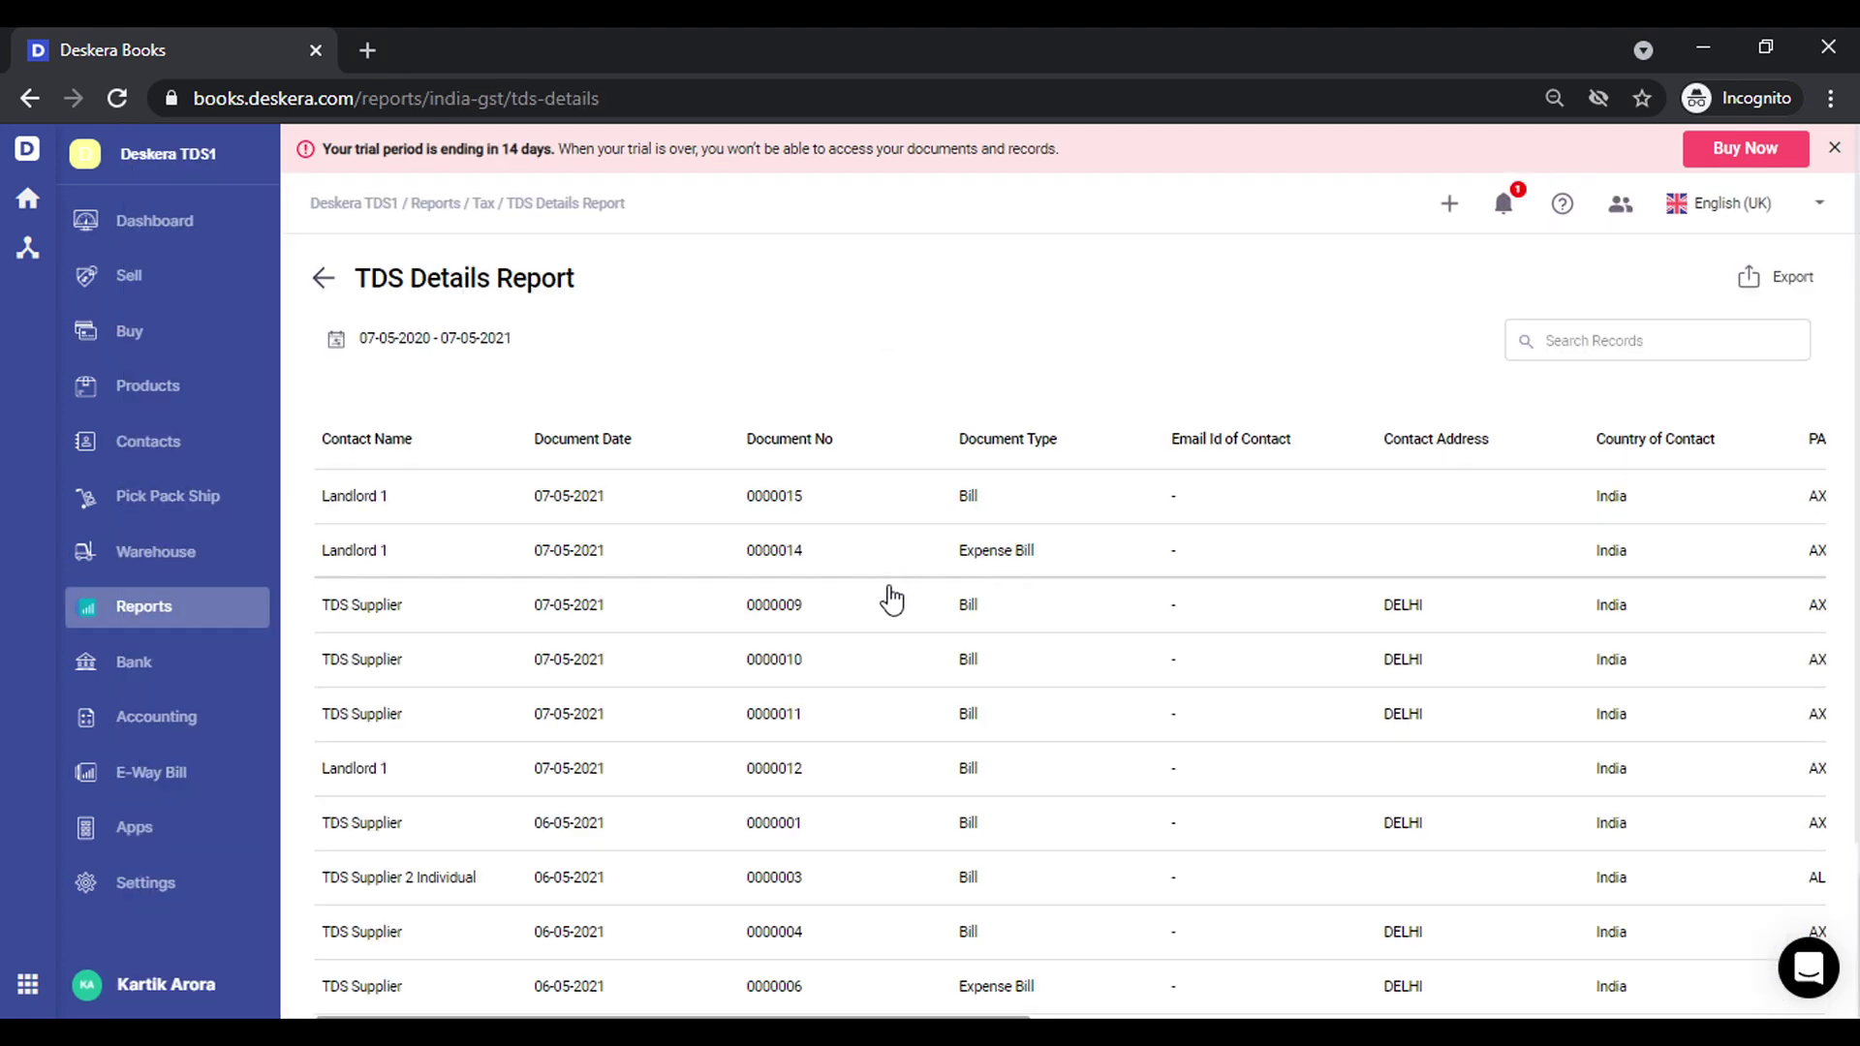
pyautogui.hscroll(1, 891, 619)
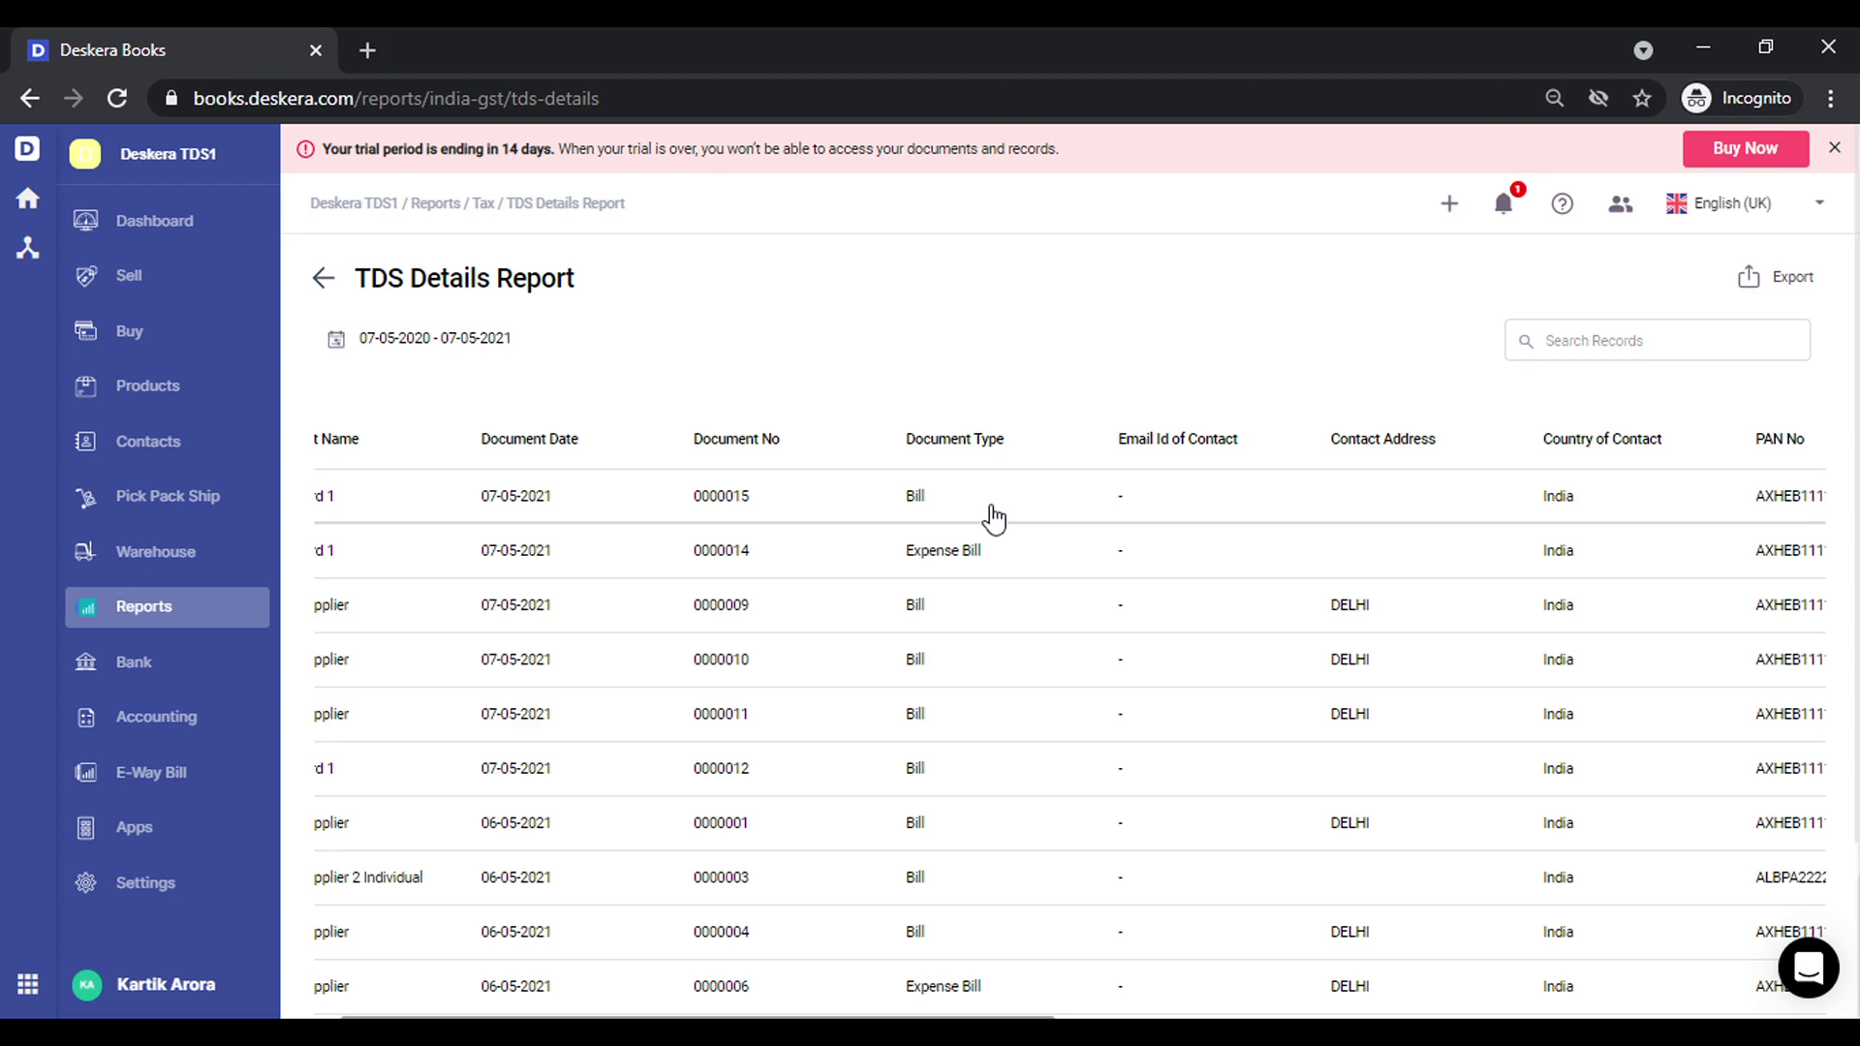
pyautogui.hscroll(10, 993, 515)
pyautogui.hscroll(4, 993, 514)
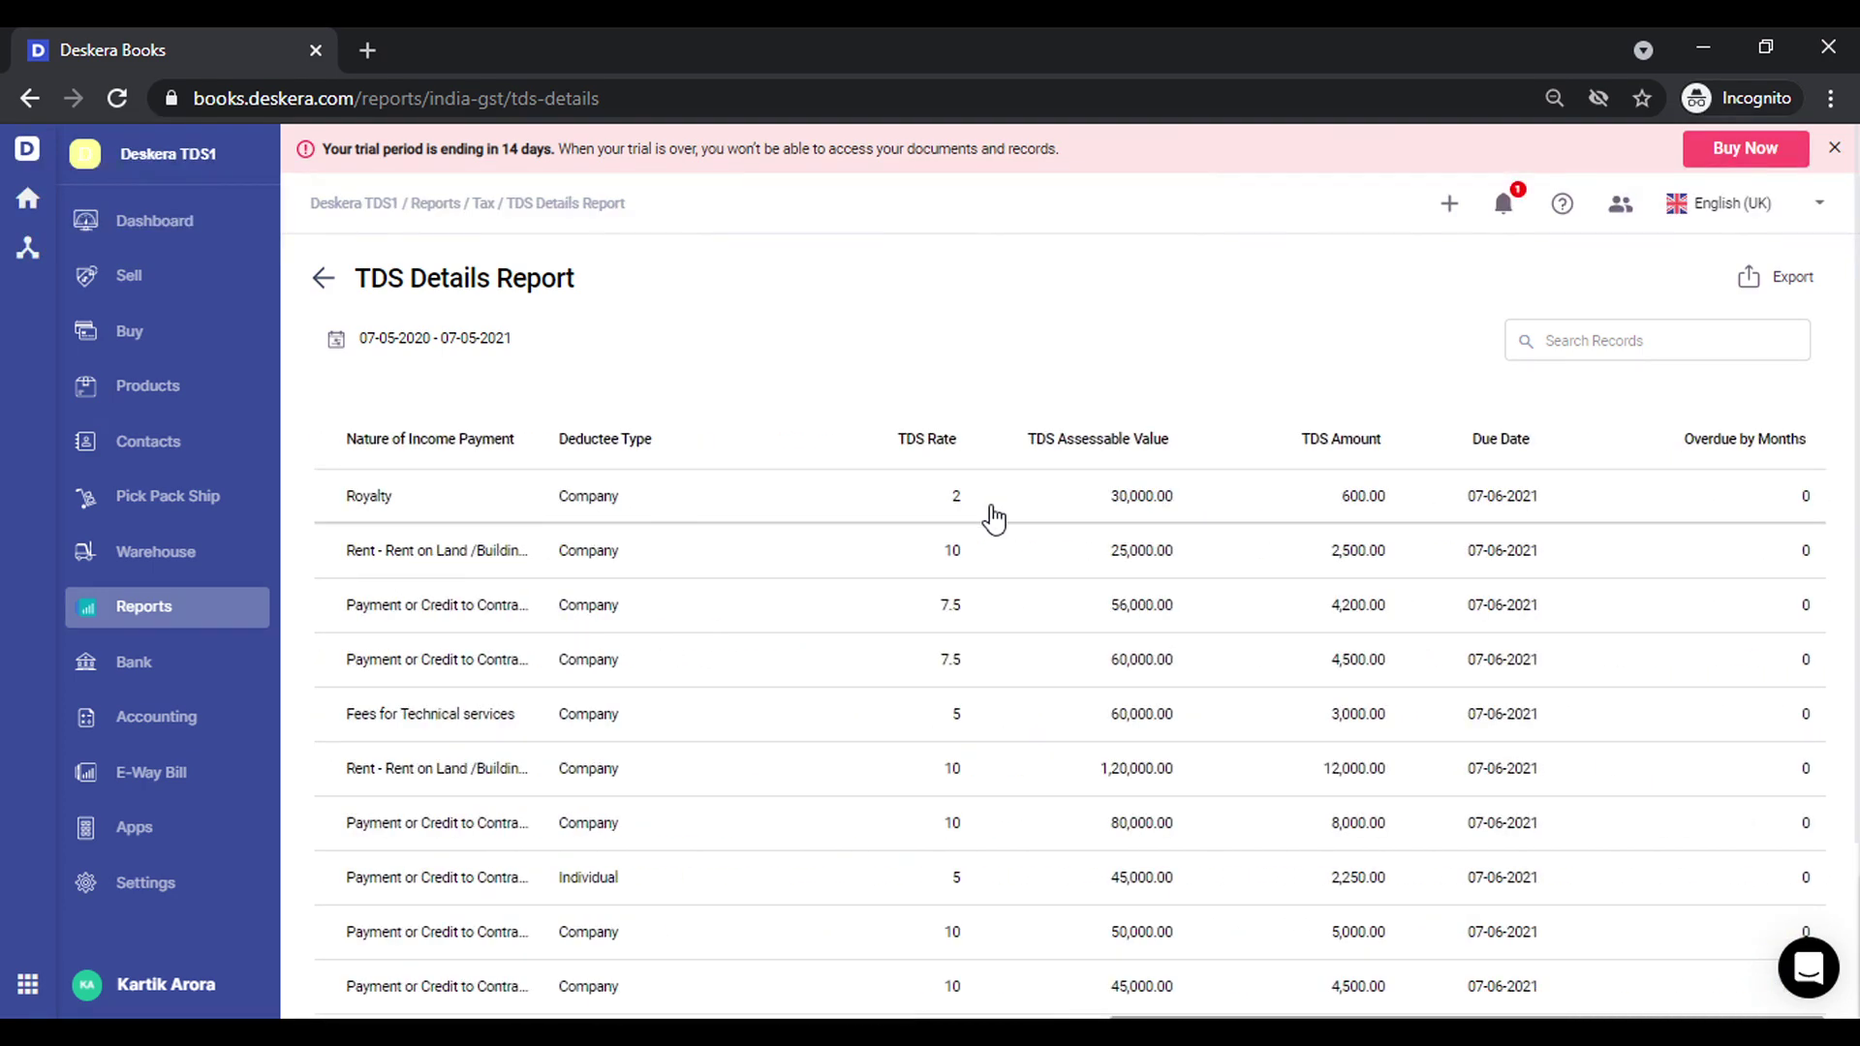
pyautogui.hscroll(-15, 993, 515)
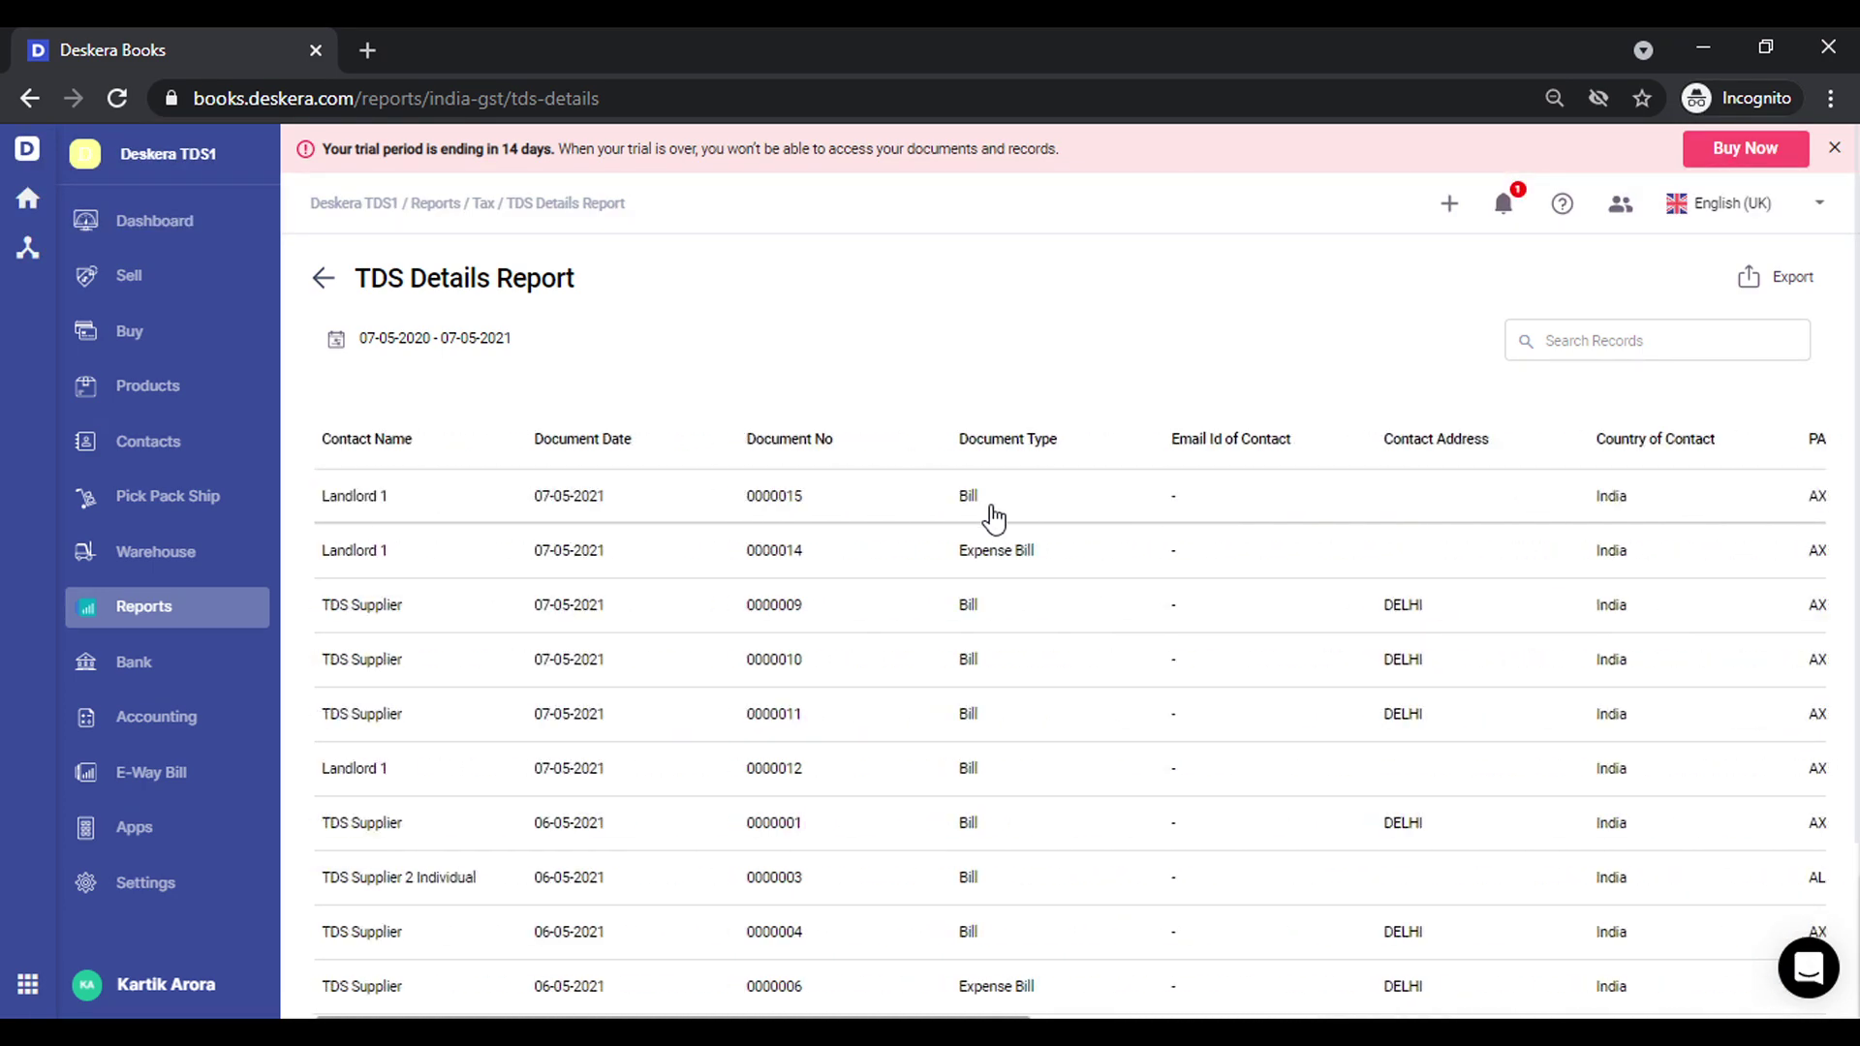